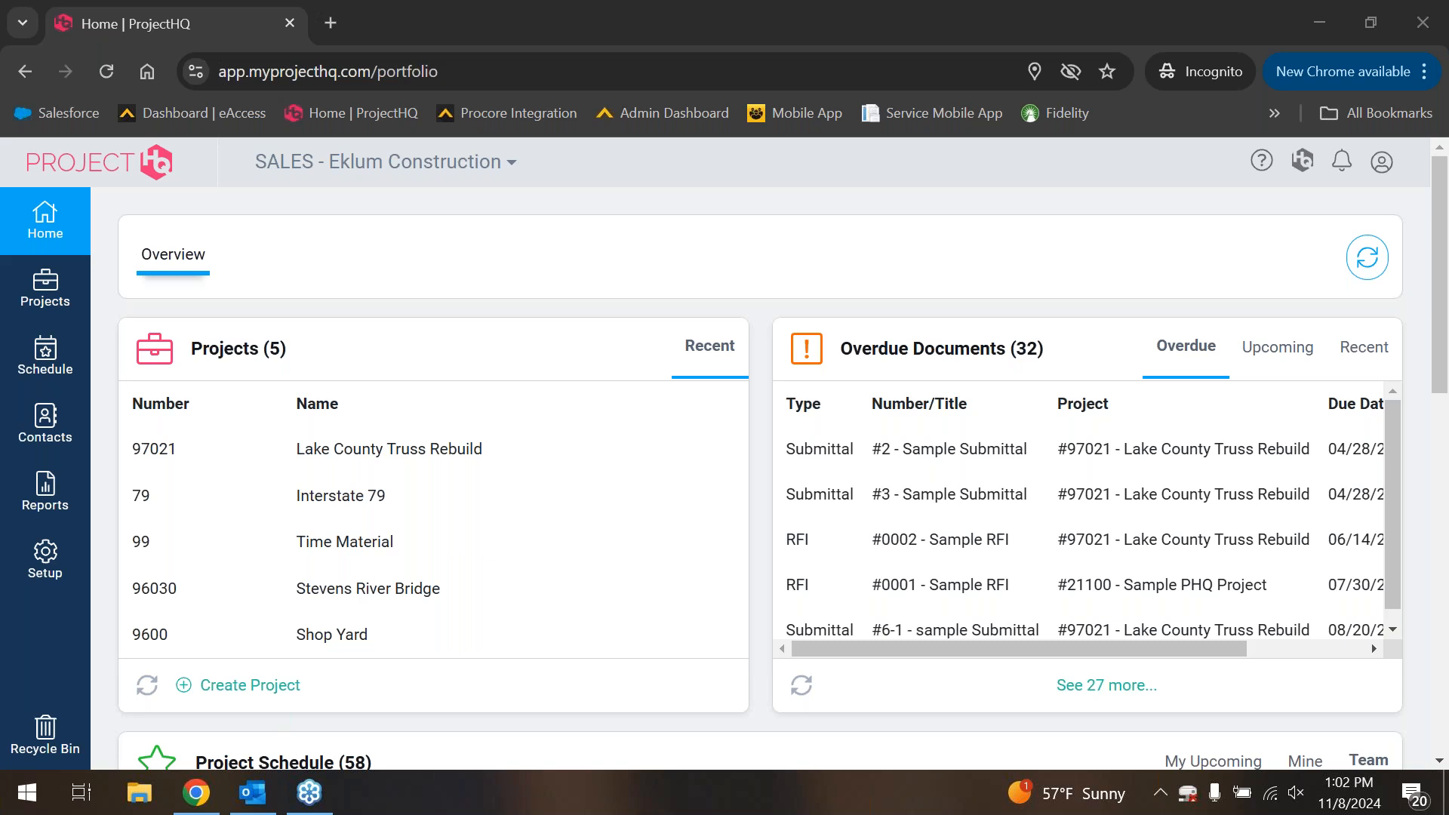
Open the Lake County Truss Rebuild project and review its dashboard, showing the team's project schedule.
left_click(413, 460)
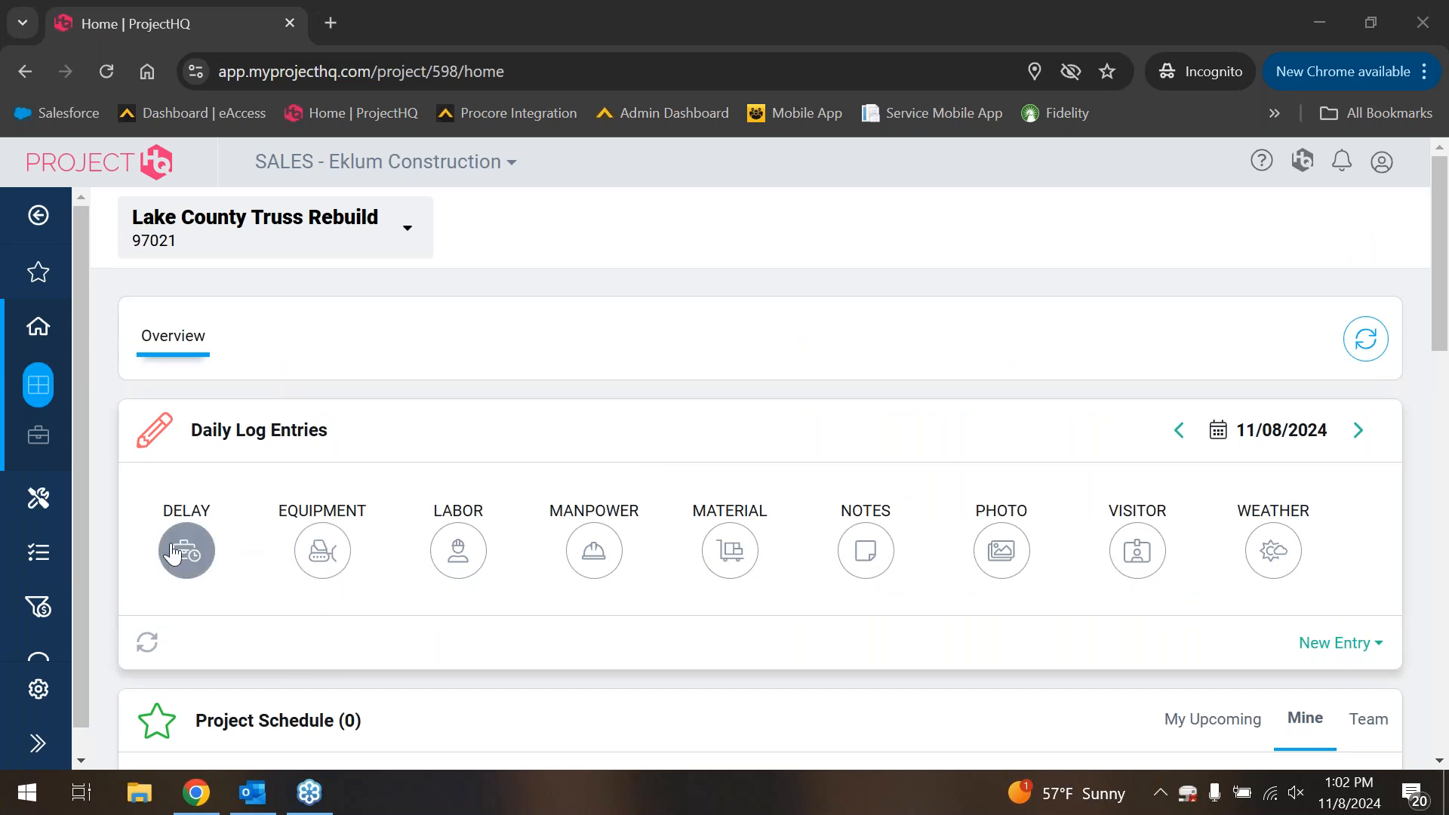
scroll(1053, 505, "down", 4)
left_click(1375, 386)
scroll(778, 612, "down", 1)
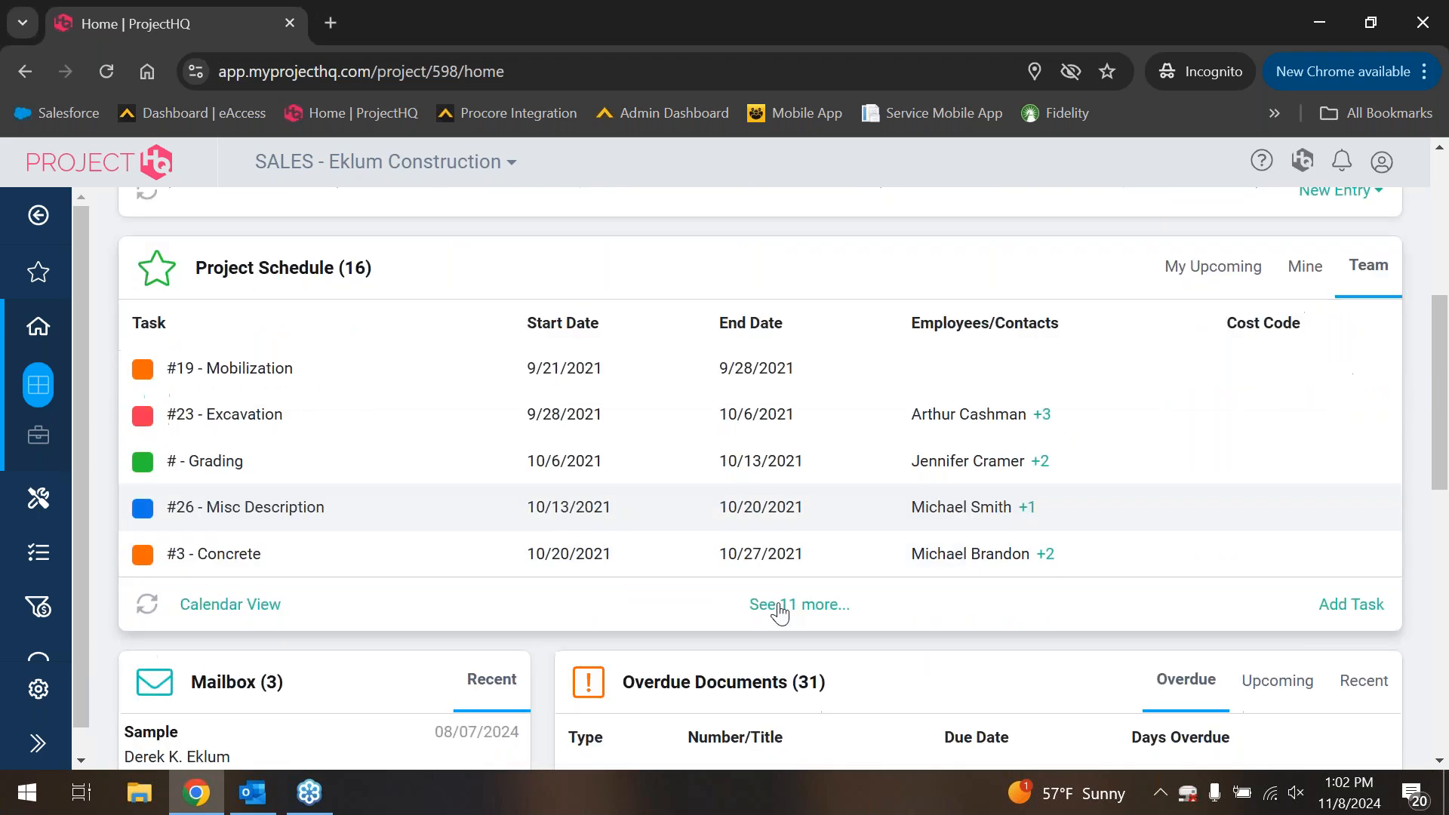
scroll(695, 495, "down", 3)
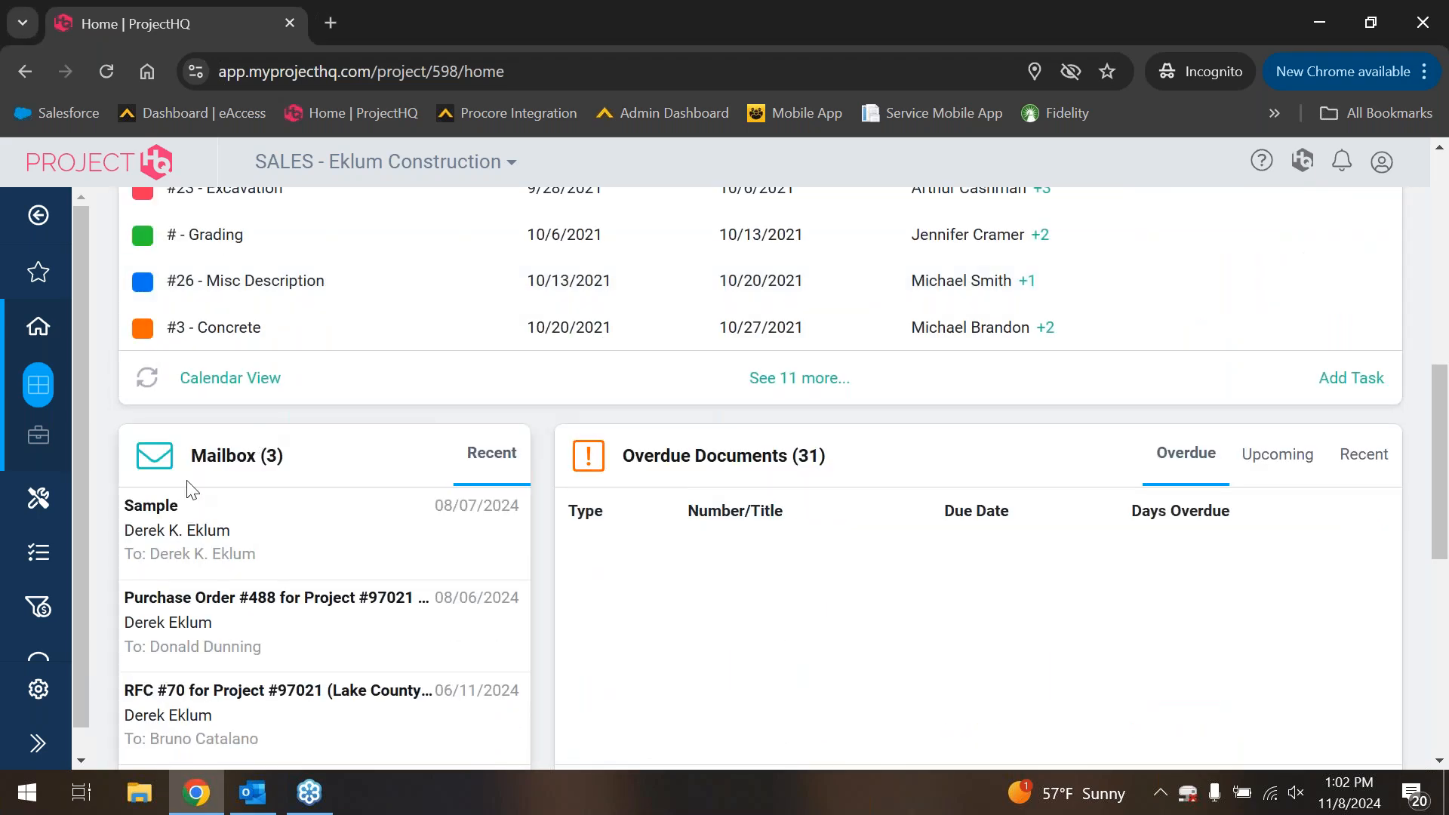
scroll(190, 554, "up", 6)
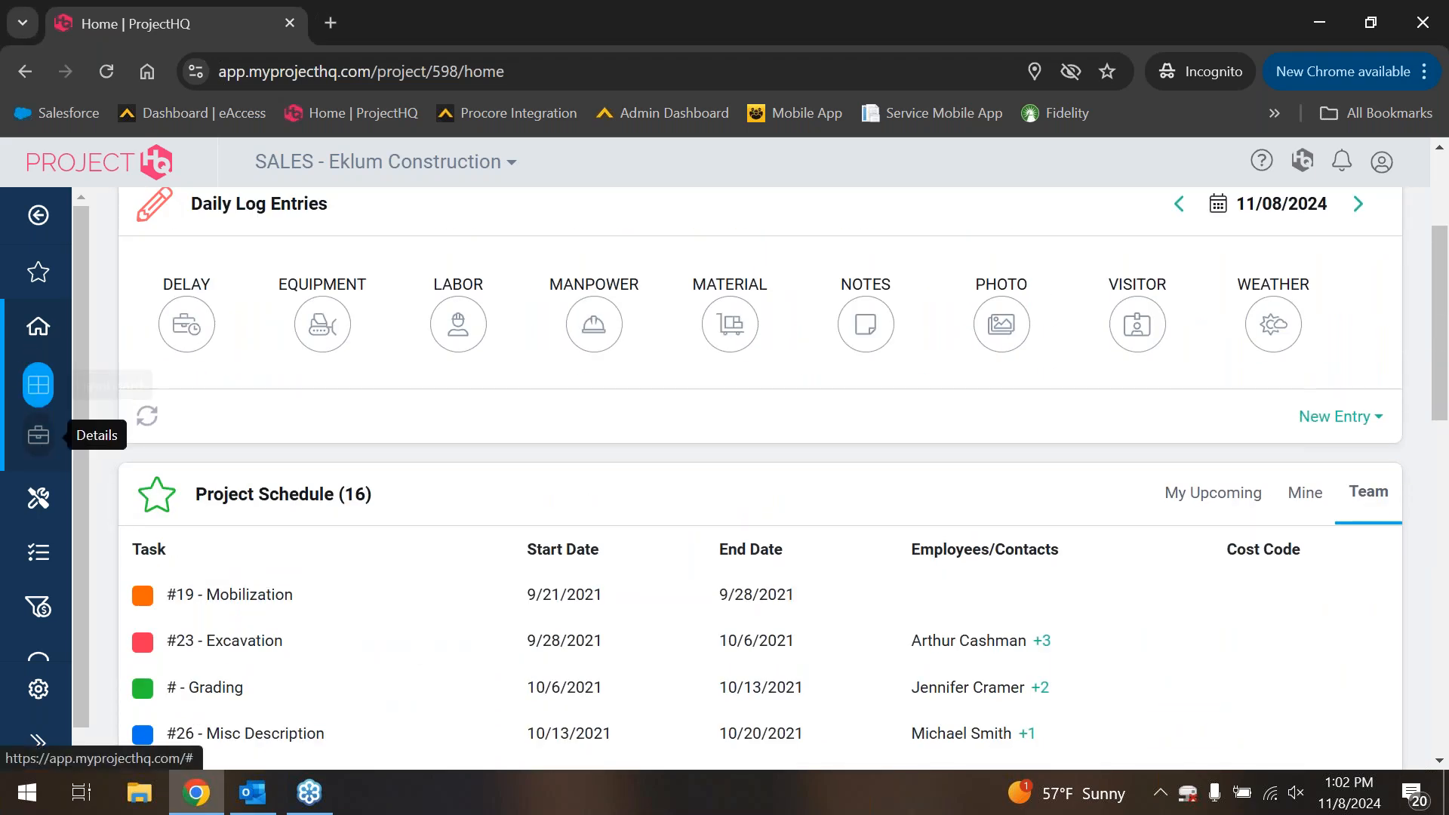
View the project's AIA worksheets, and open the user defined documents in its Documents section.
mouse_move(39, 550)
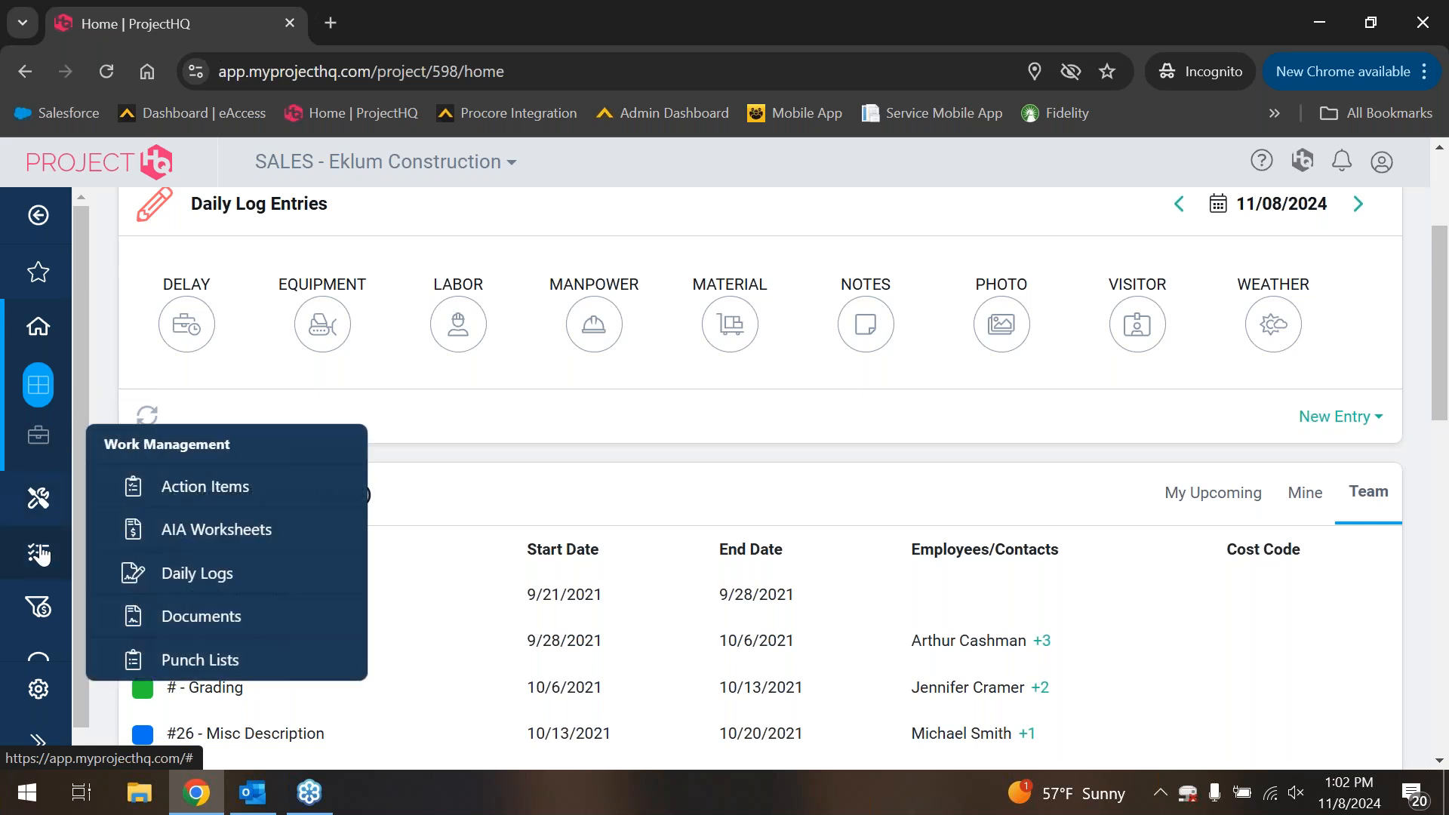
left_click(245, 530)
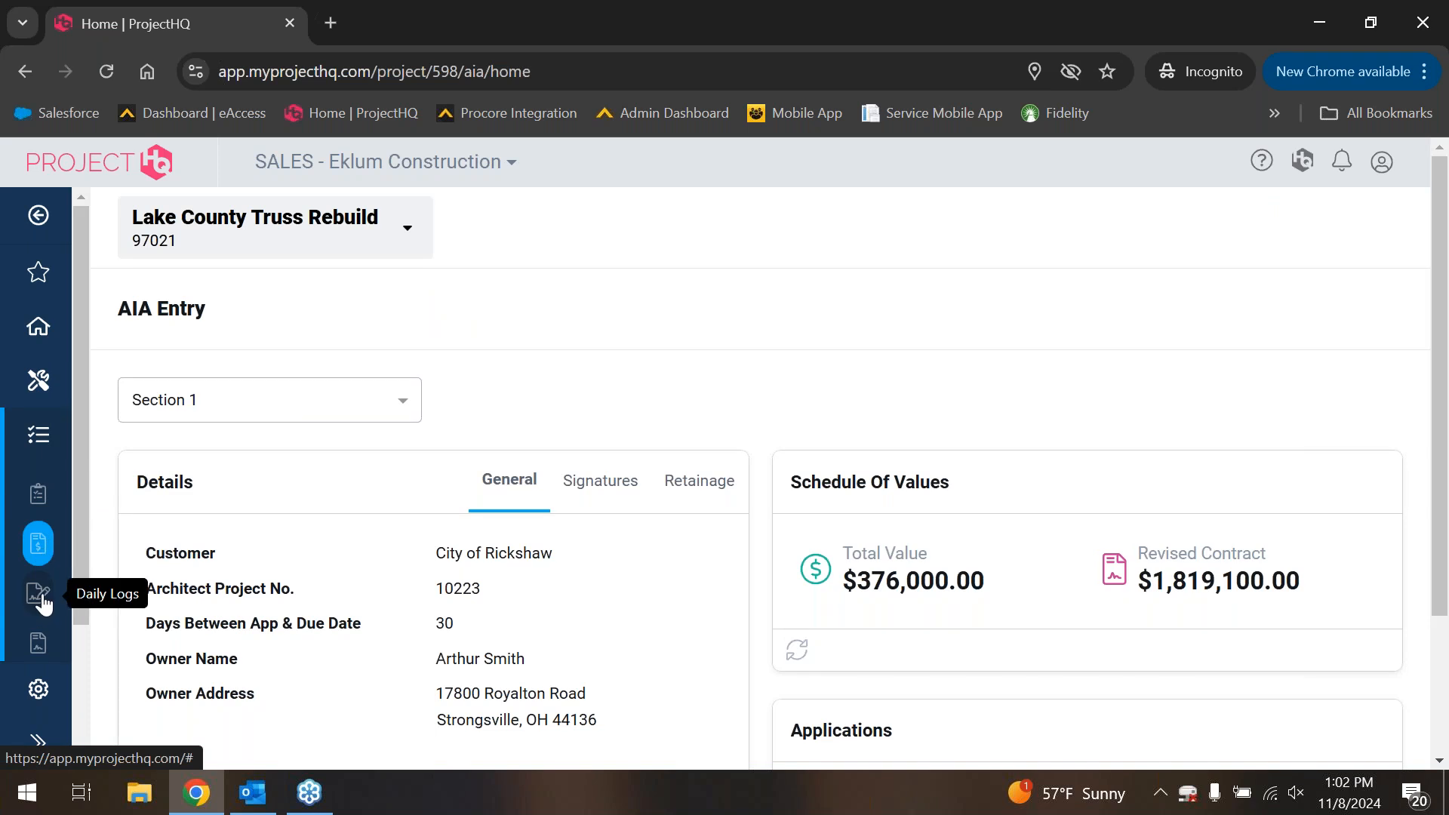
left_click(39, 644)
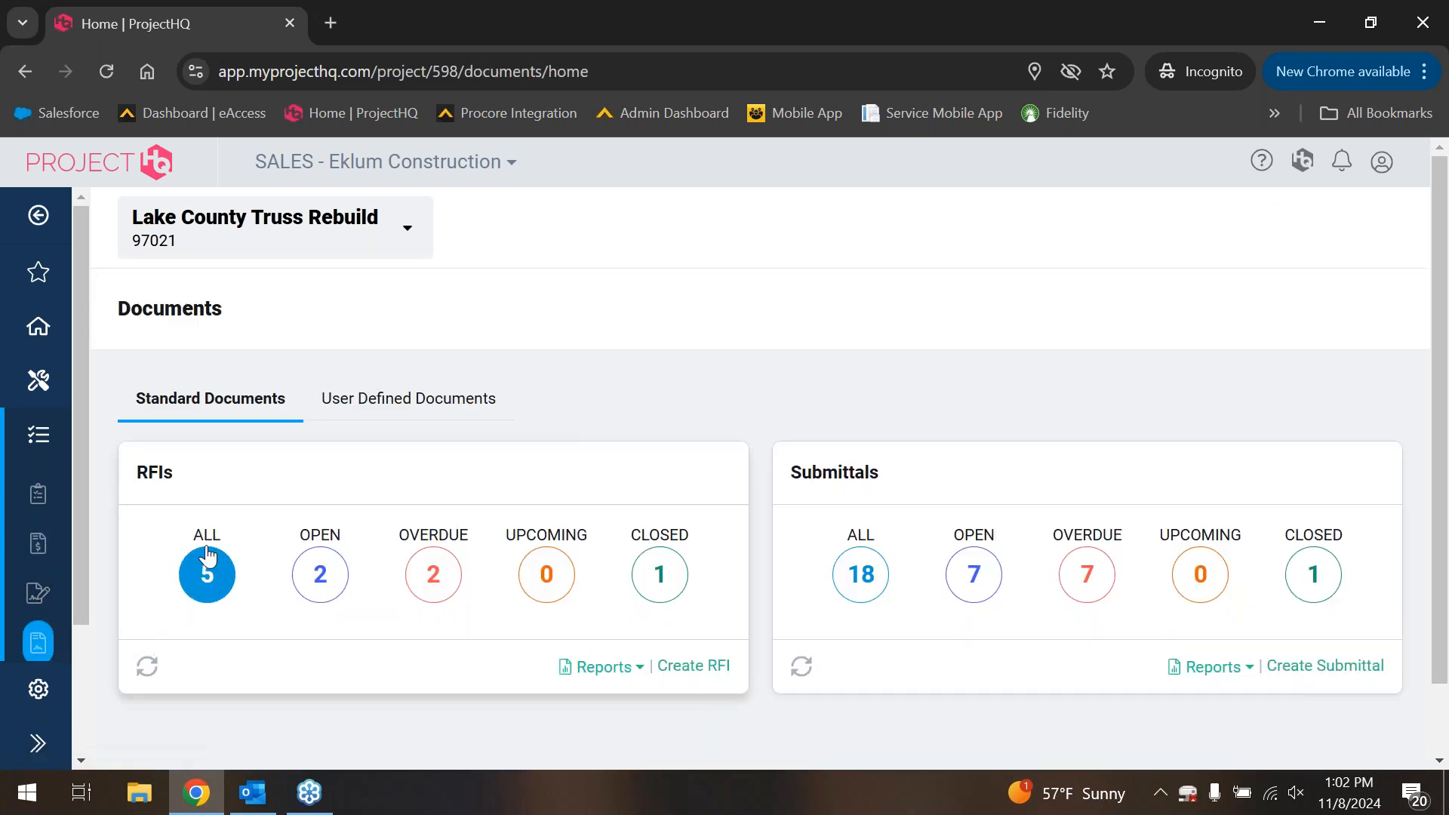
left_click(405, 404)
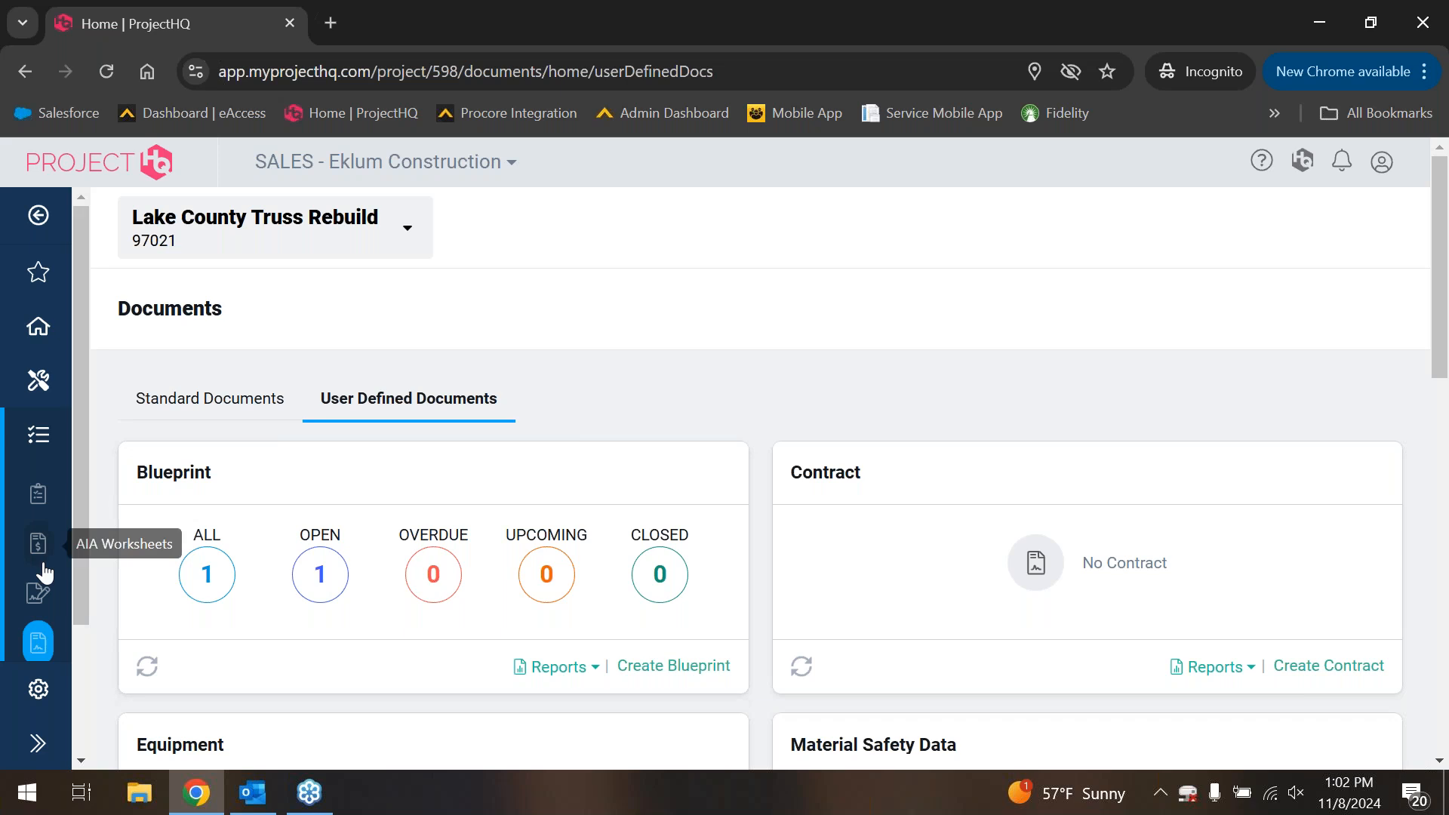
View the project's Change Management overview, and open its Committed Costs overview.
scroll(44, 573, "down", 2)
mouse_move(38, 580)
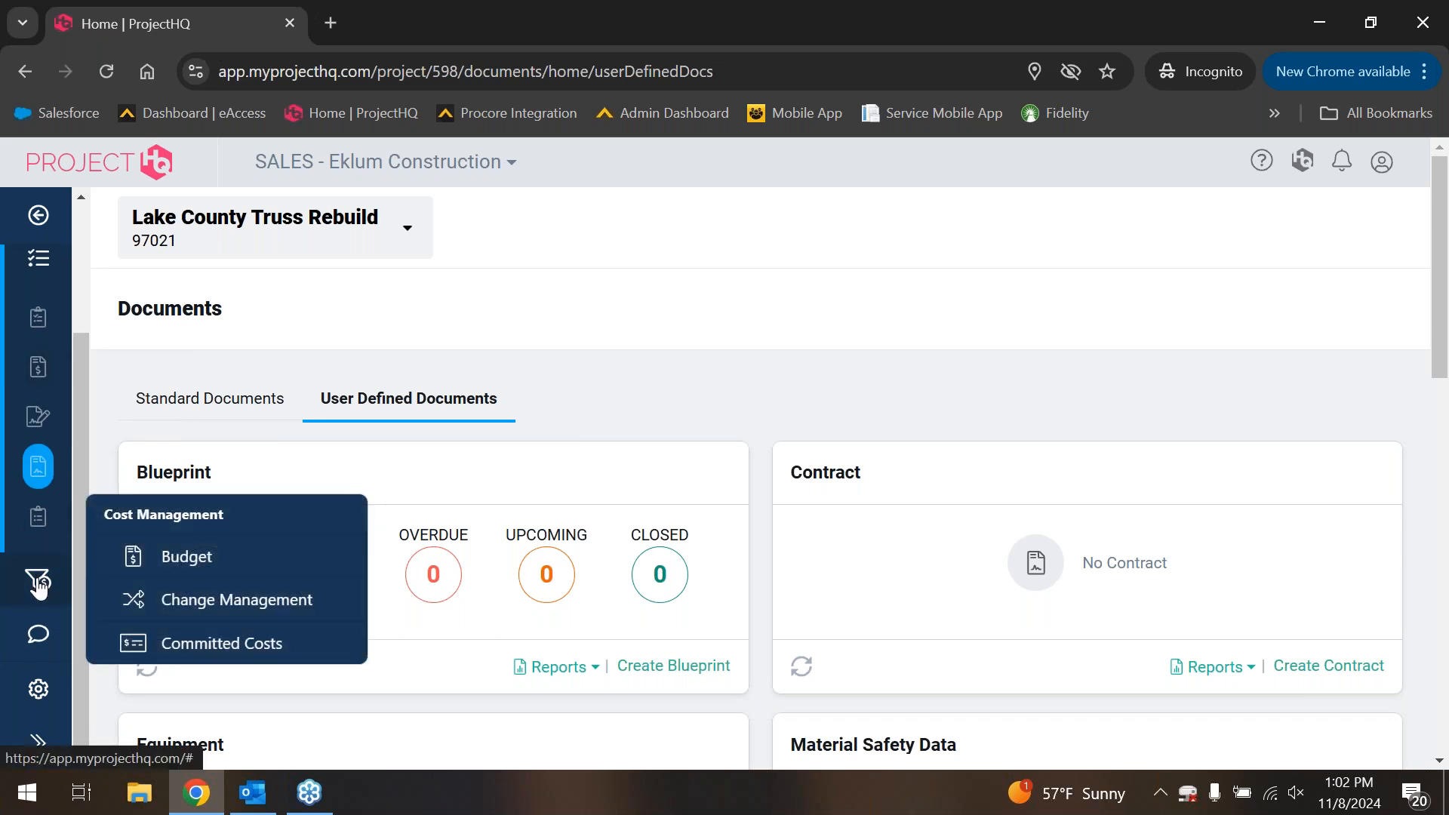
left_click(202, 603)
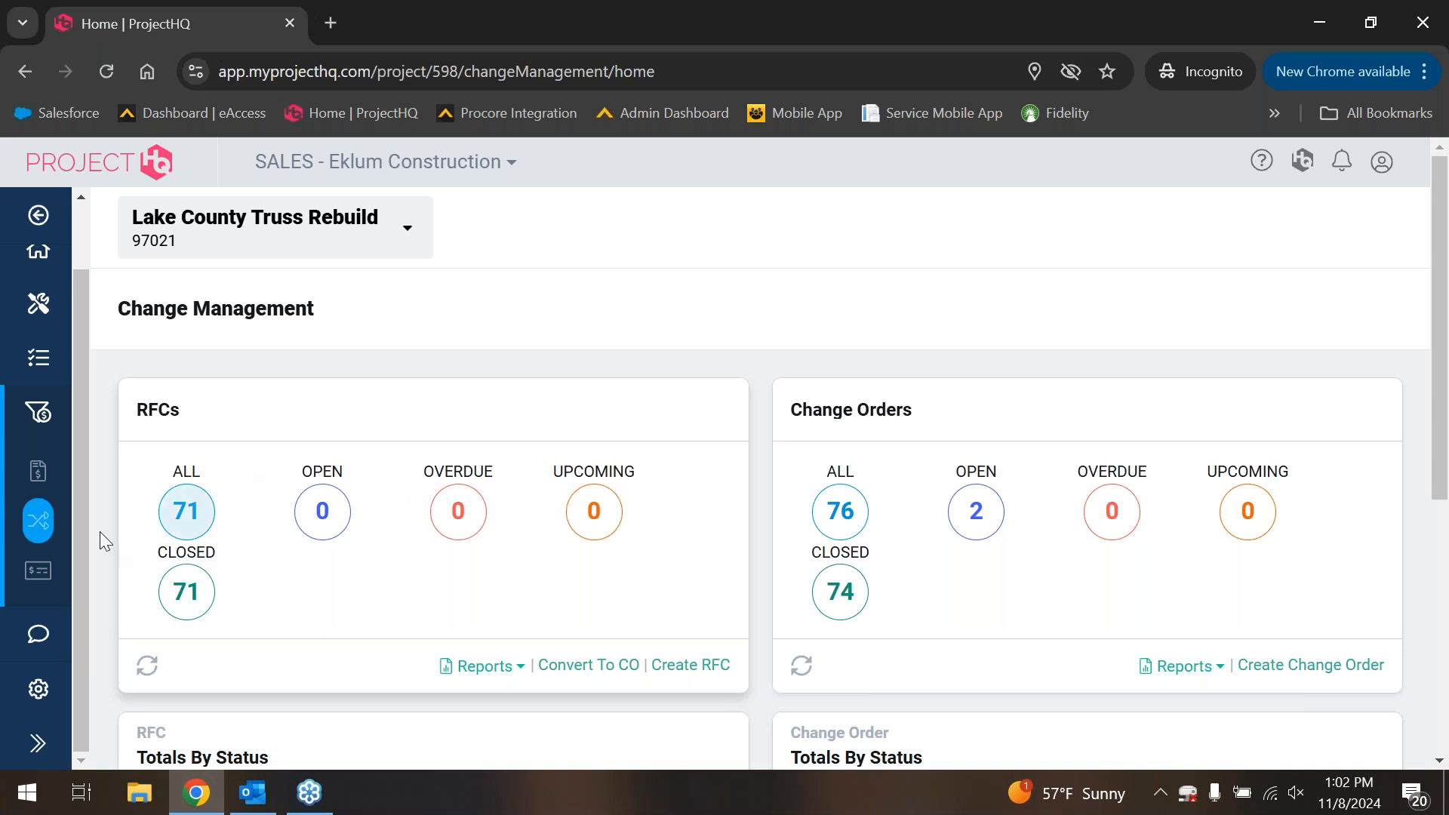
left_click(38, 577)
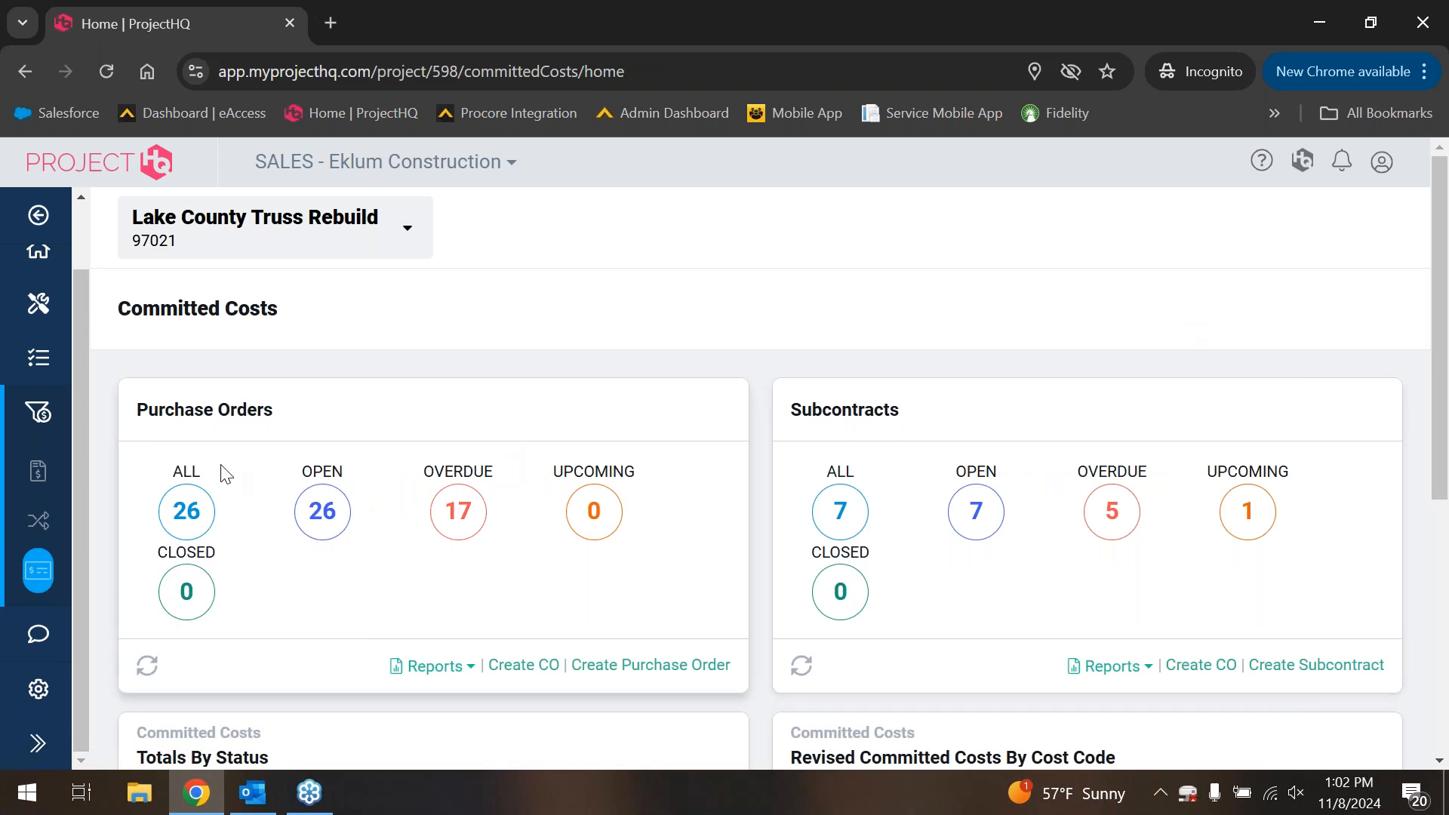
Open the Sample PHQ PO from the list of all purchase orders and show its attachments.
left_click(186, 513)
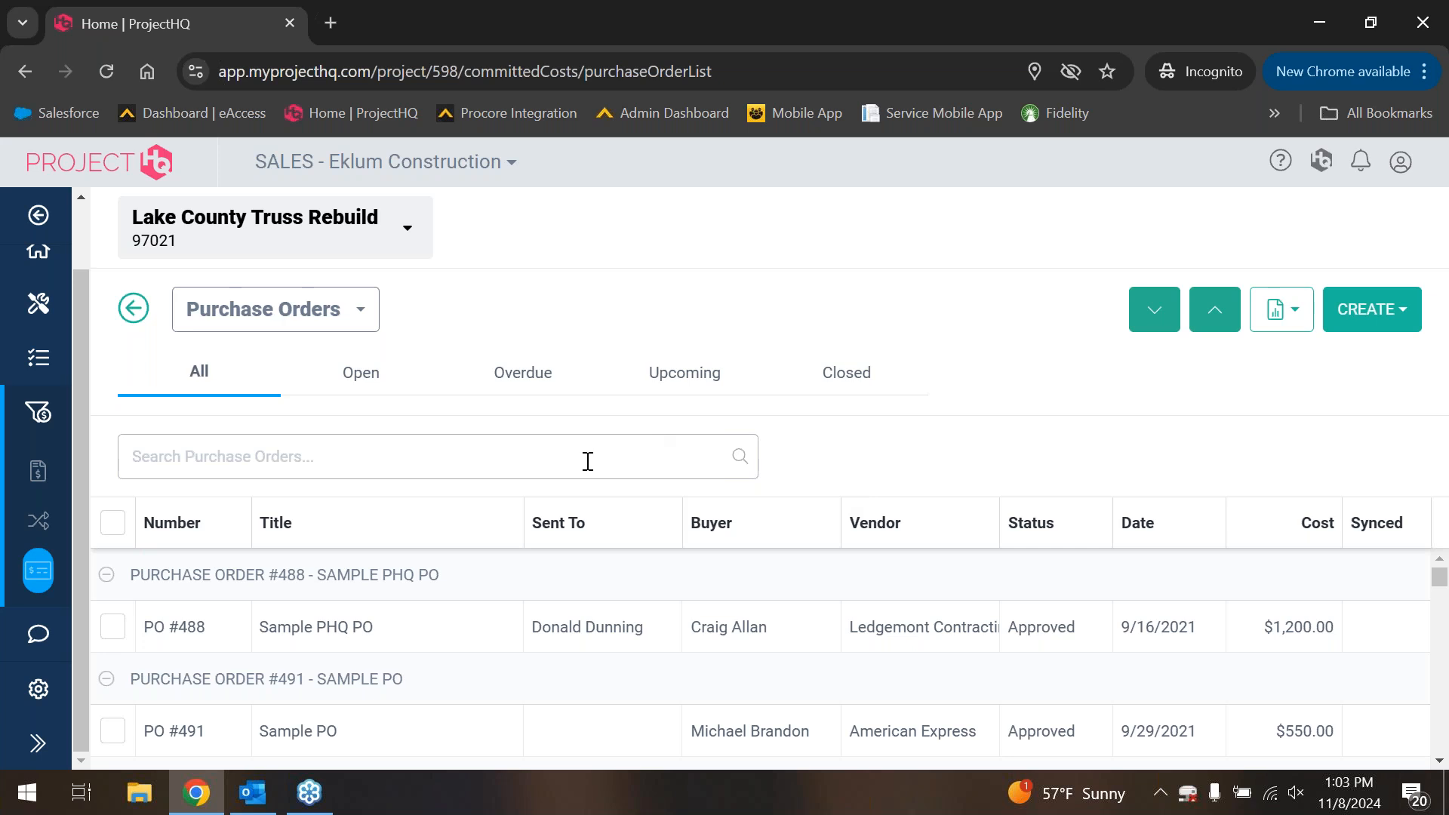
left_click(172, 625)
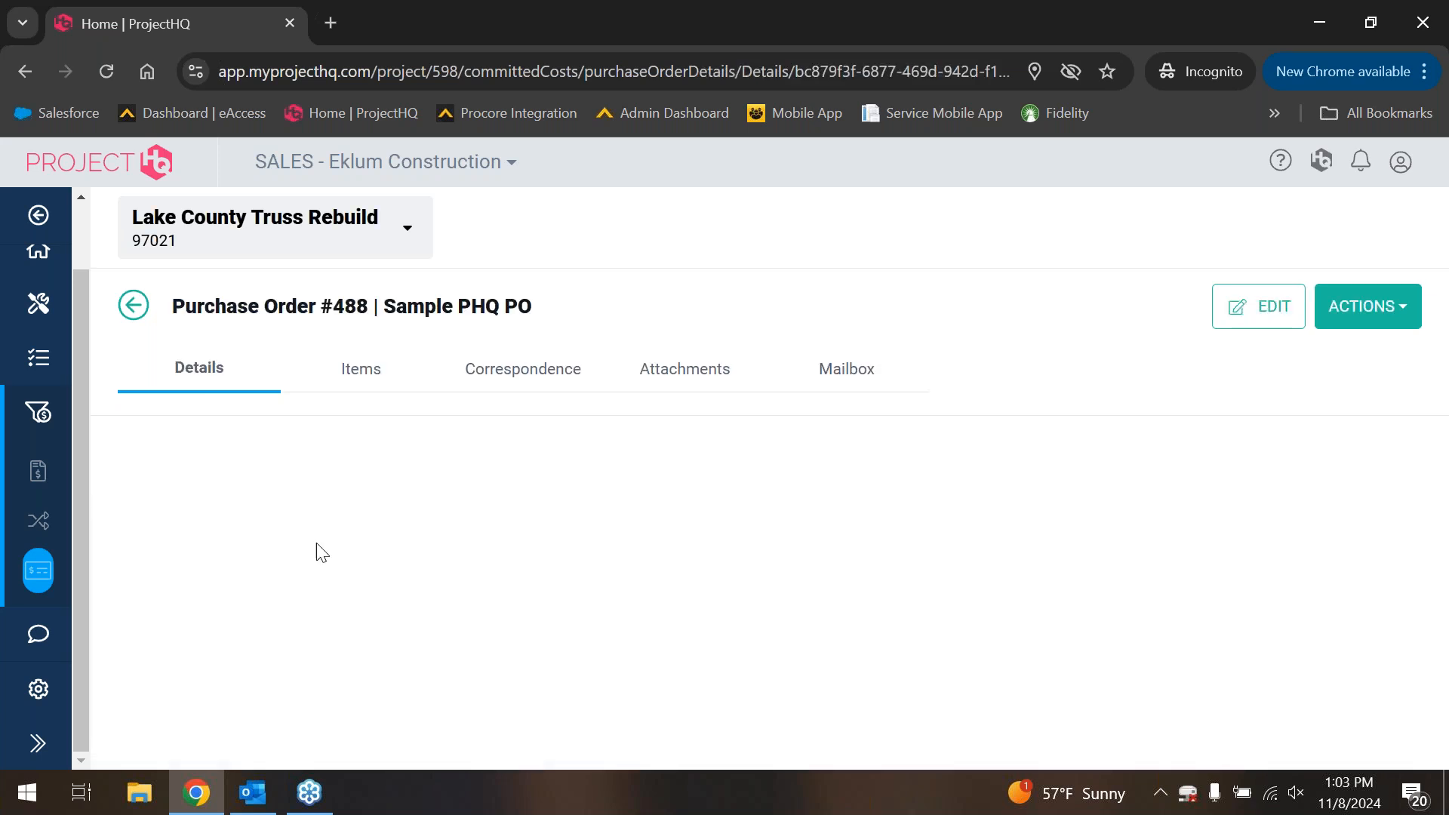
left_click(683, 382)
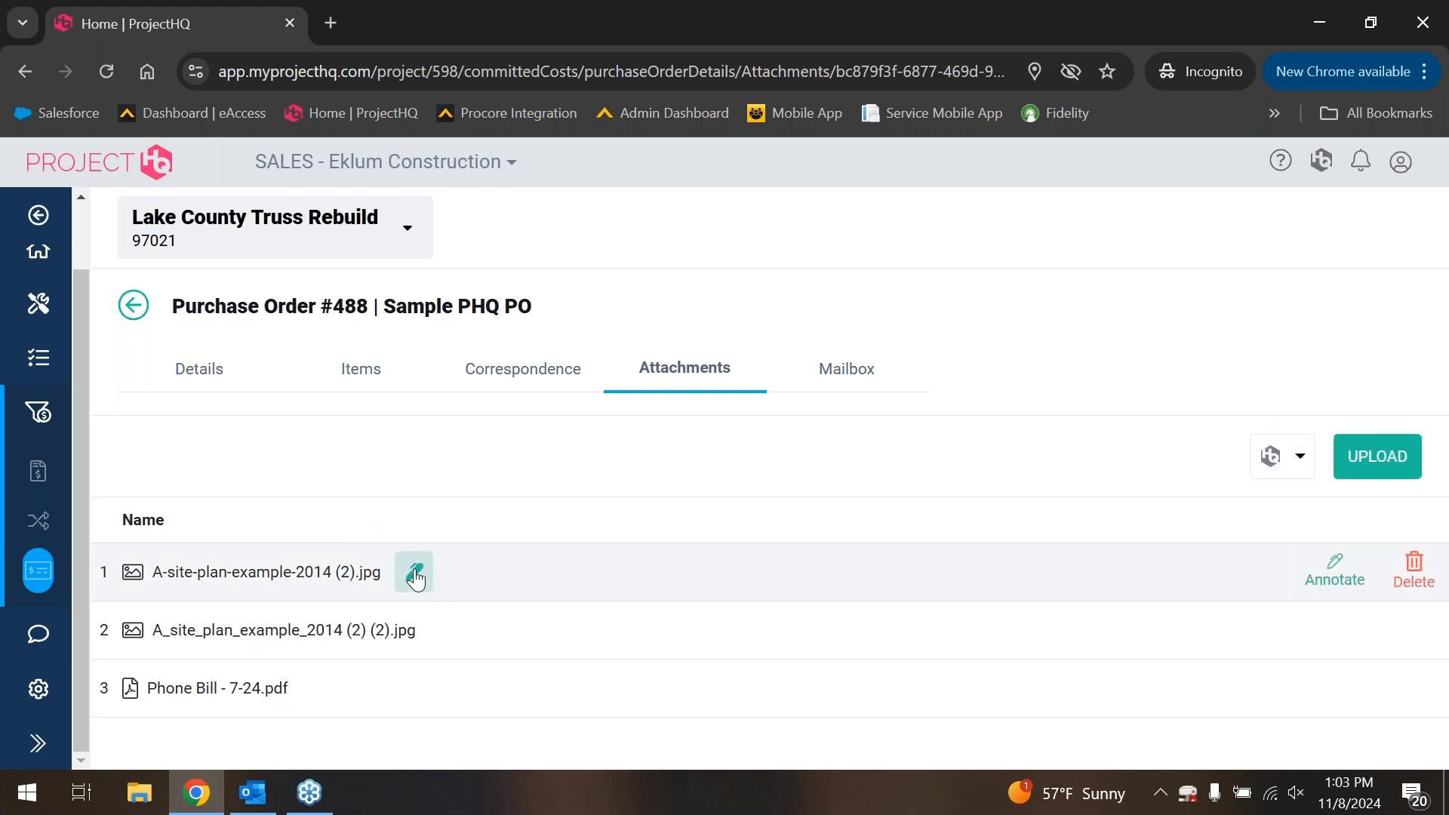
Review the annotations and document history of the attachment A-site-plan-example-2014 (2).jpg, and close the history.
left_click(415, 577)
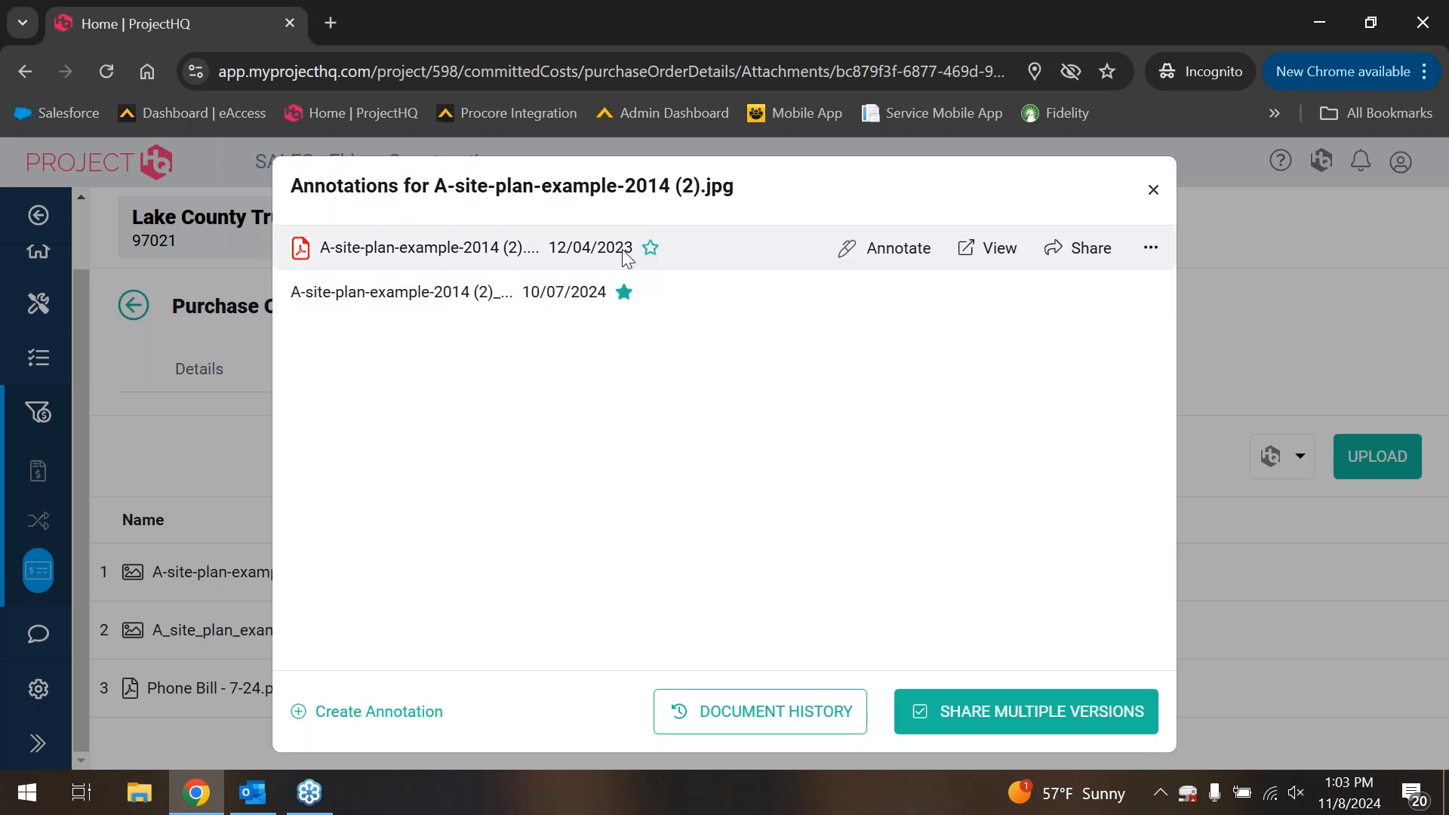
left_click(833, 709)
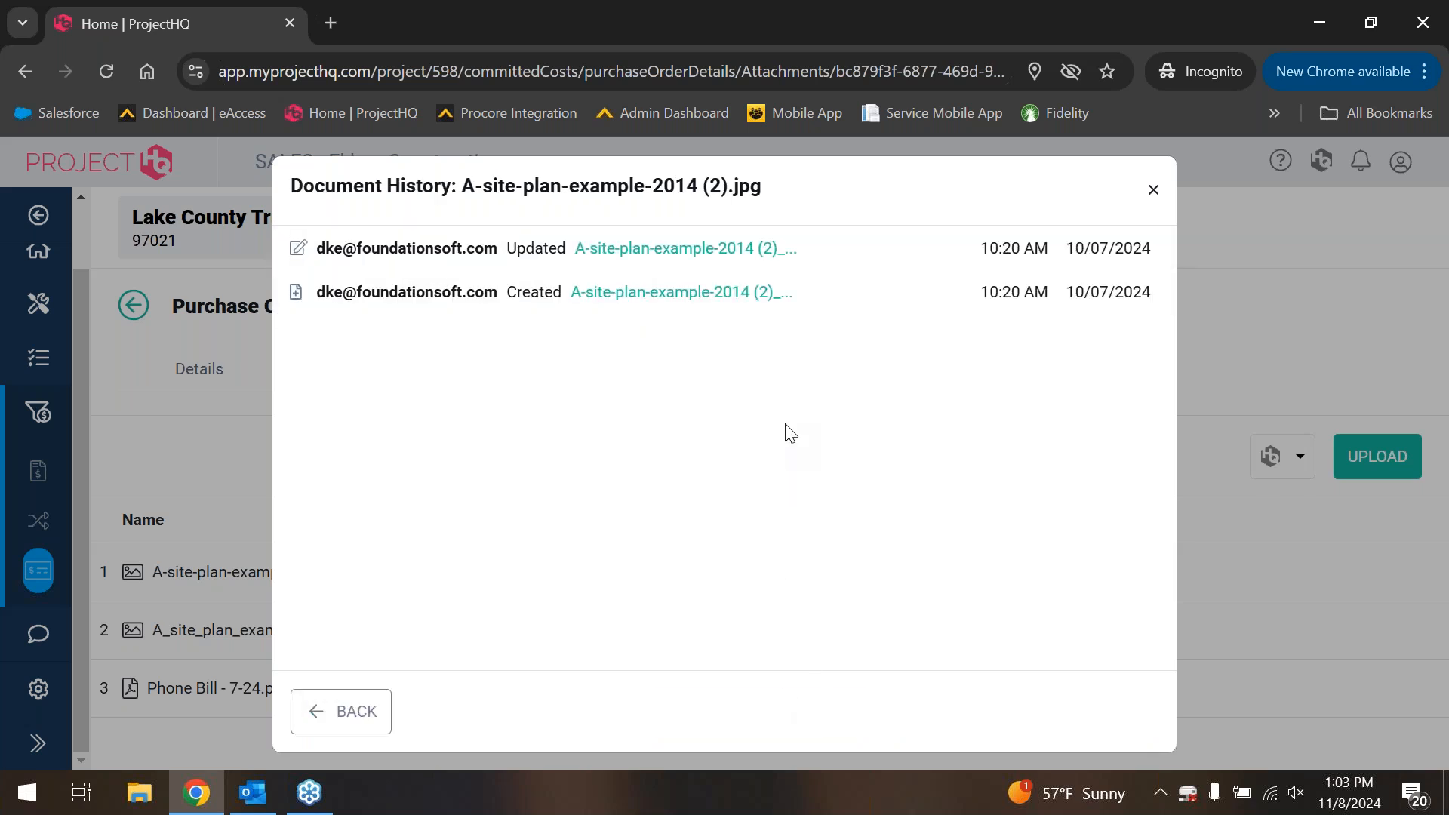
left_click(1153, 190)
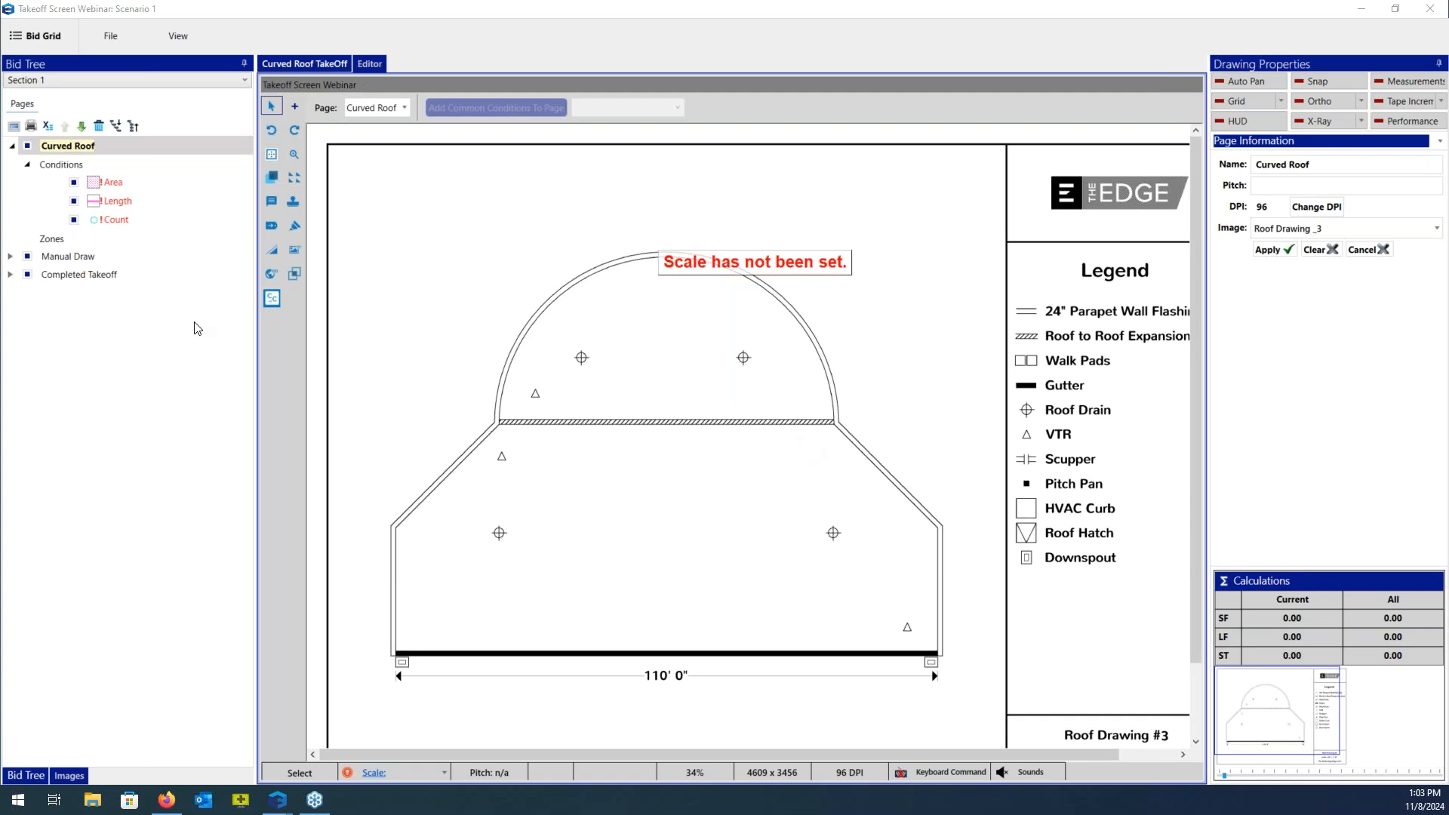
In The EDGE, try Roof Drawing _2 as the Curved Roof page's image, and clear the image.
left_click(95, 147)
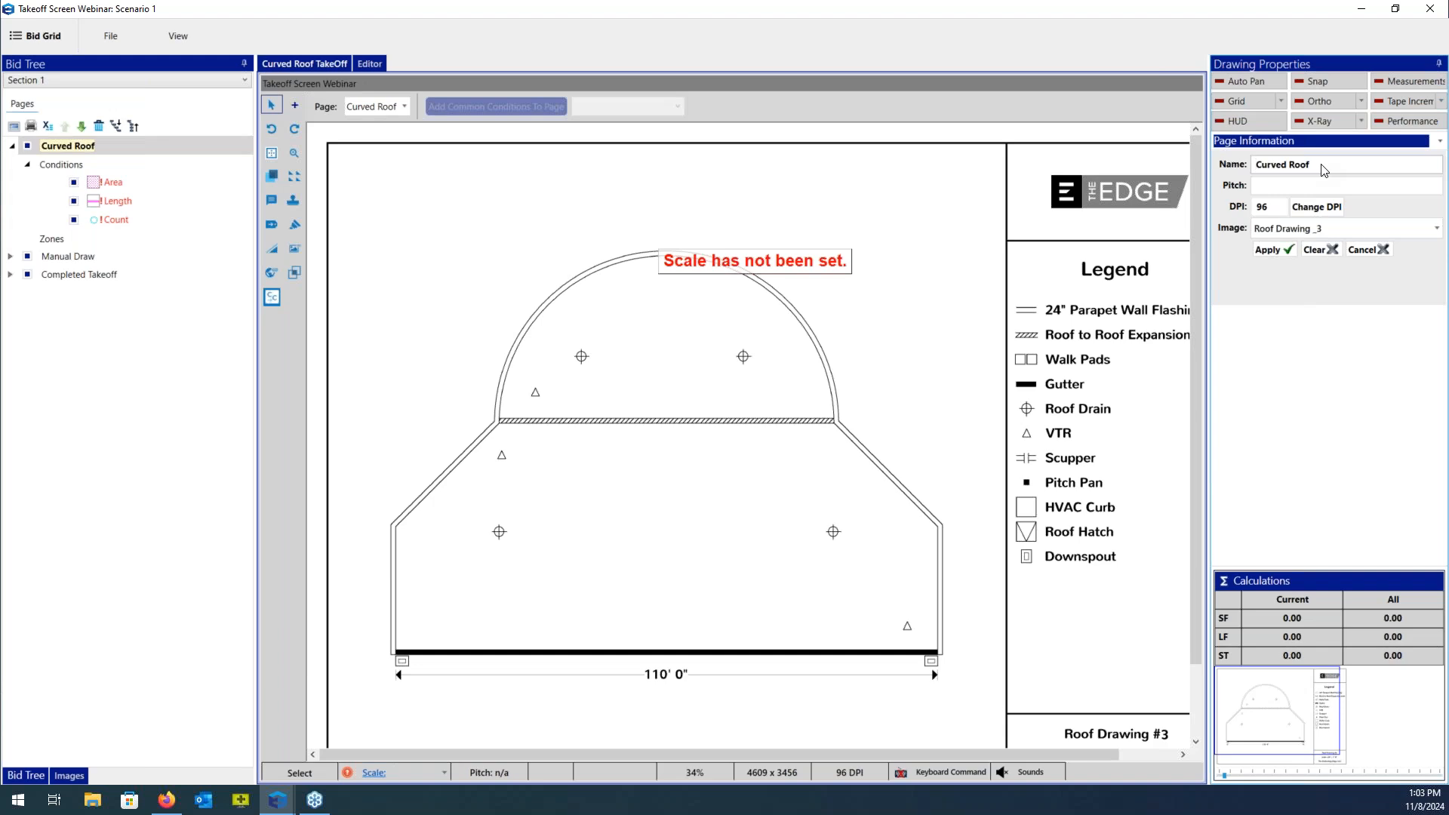
left_click(1357, 226)
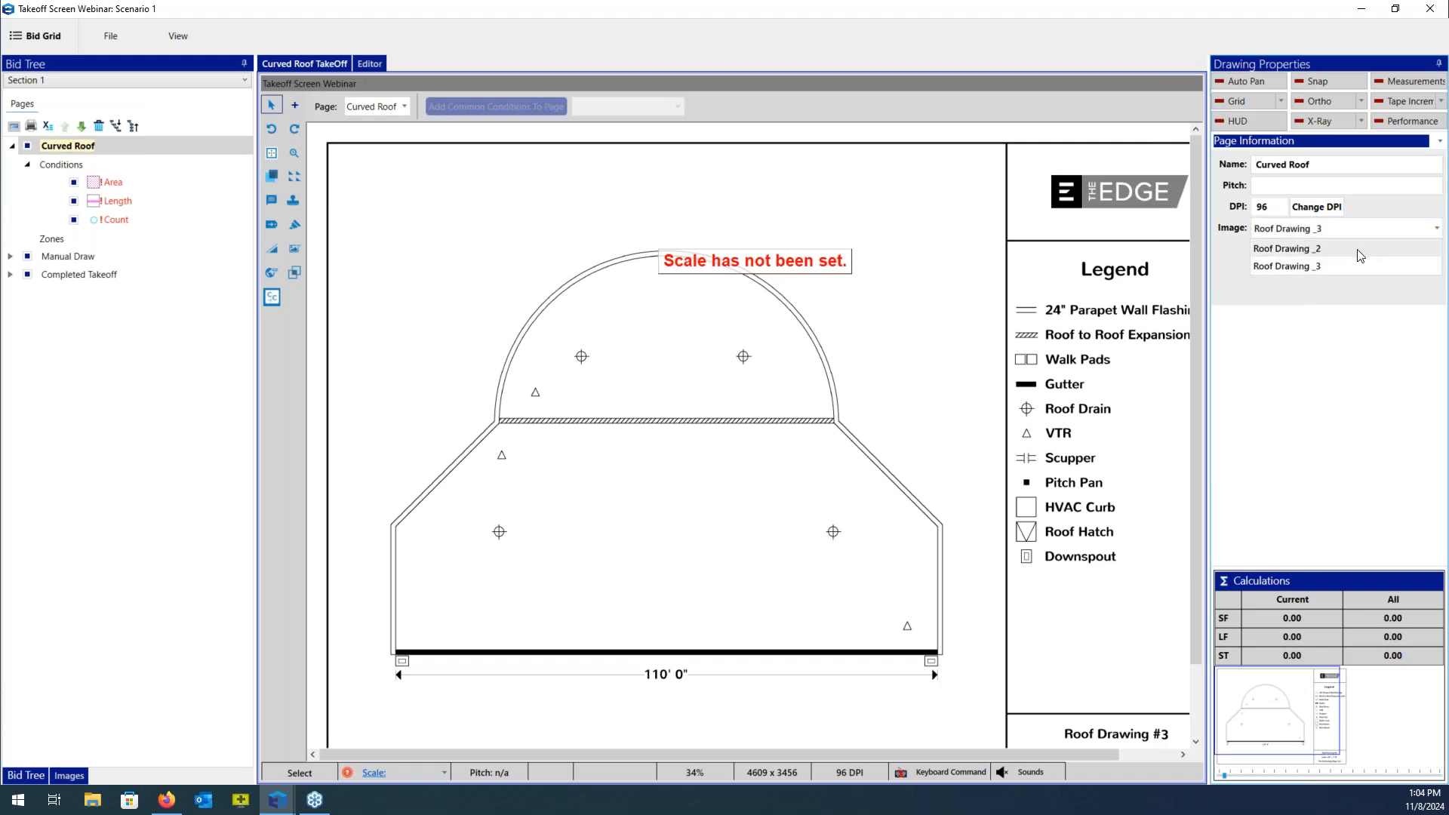
left_click(1360, 251)
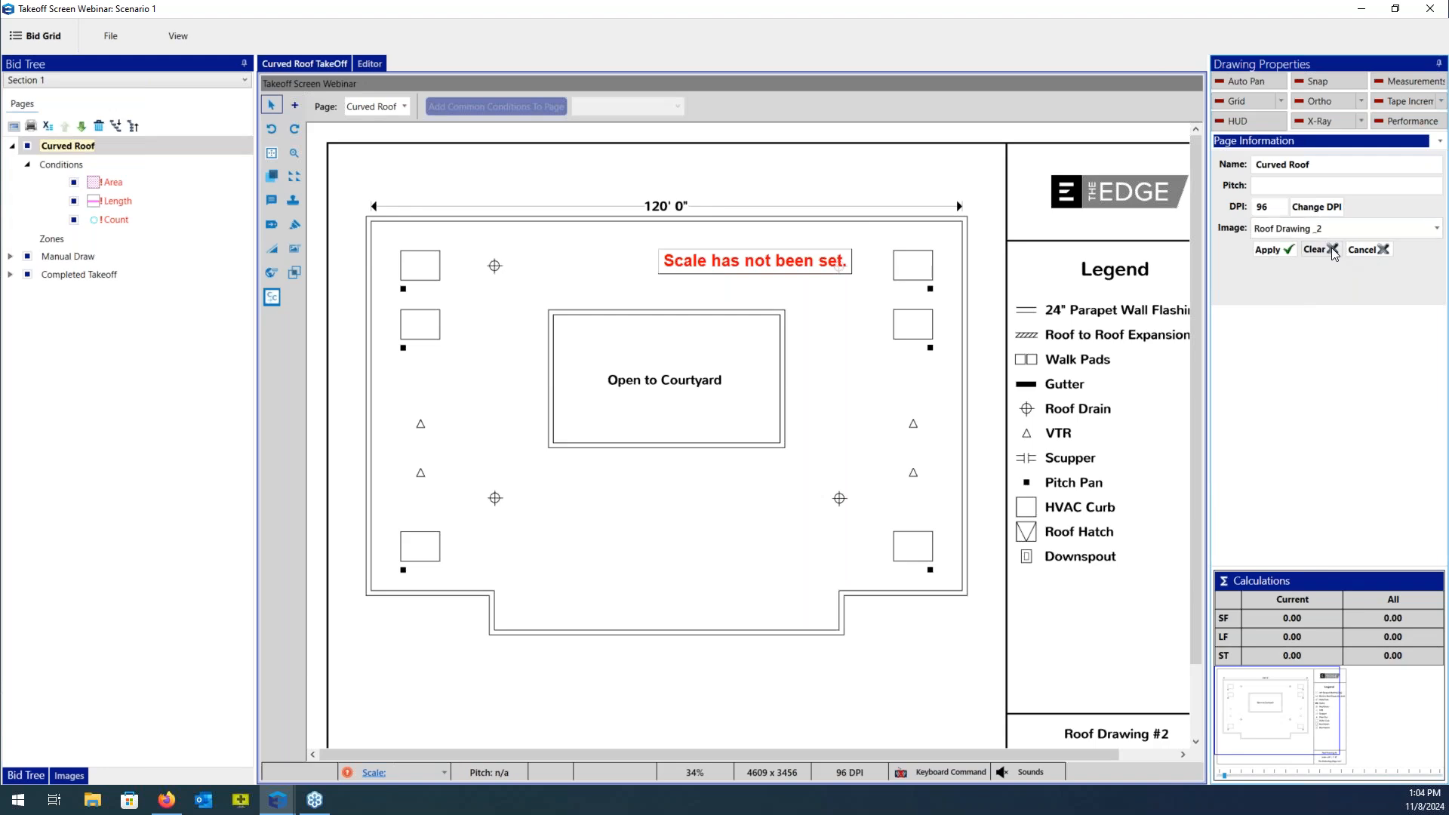
left_click(1331, 249)
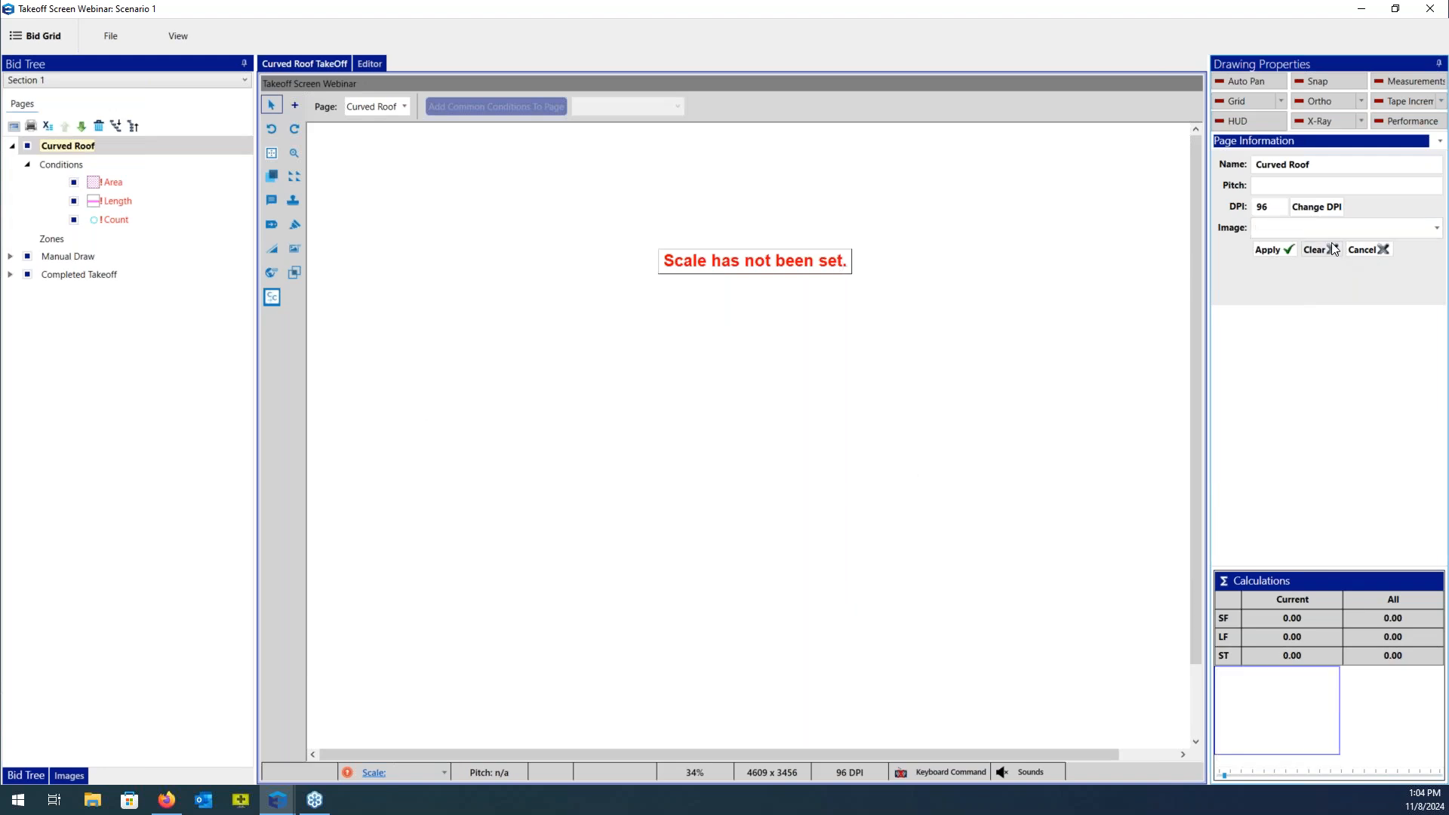
Assign the image Roof Drawing _3 to the Curved Roof page and apply the page information.
left_click(1333, 228)
left_click(1331, 265)
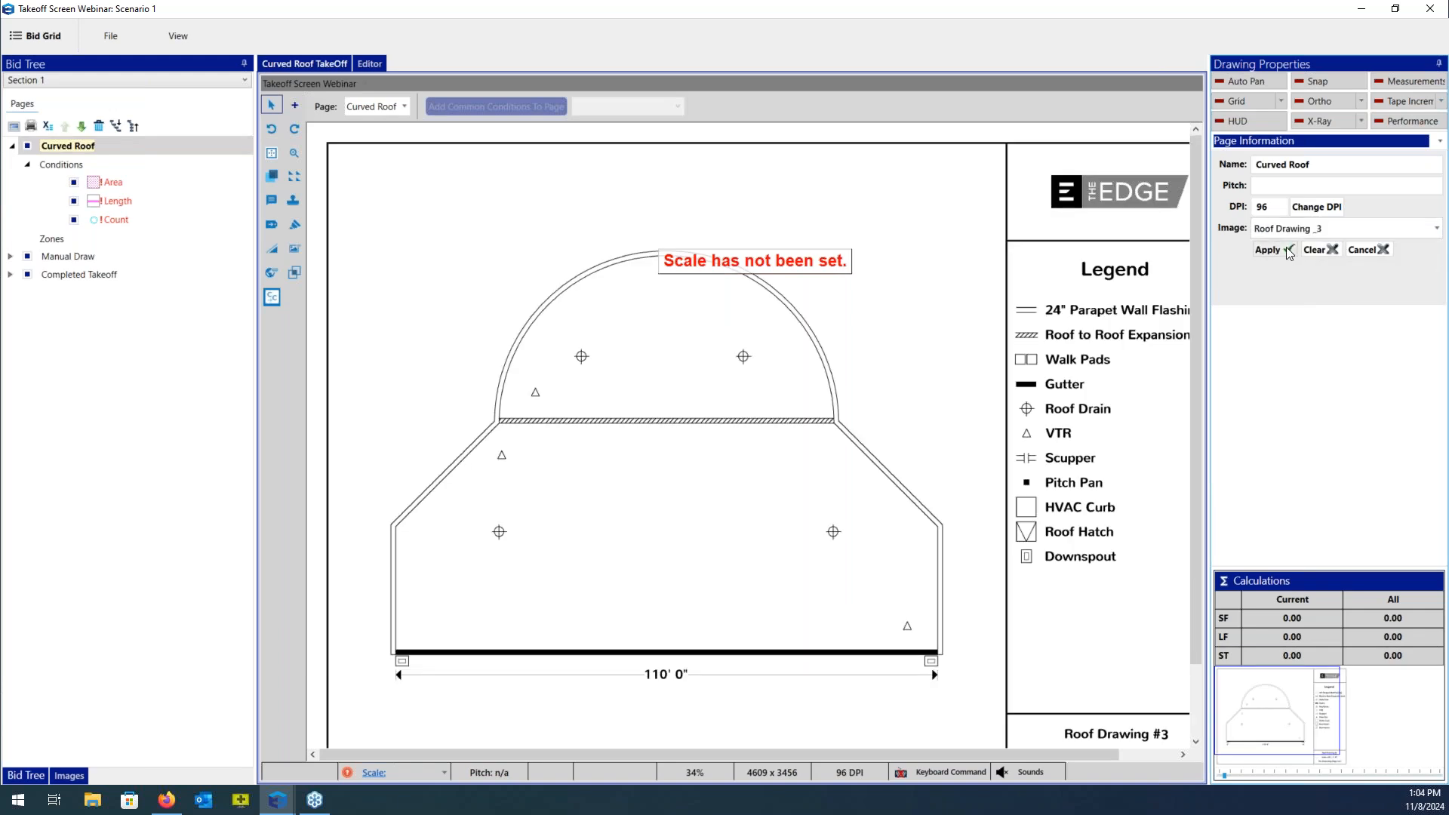
left_click(1288, 252)
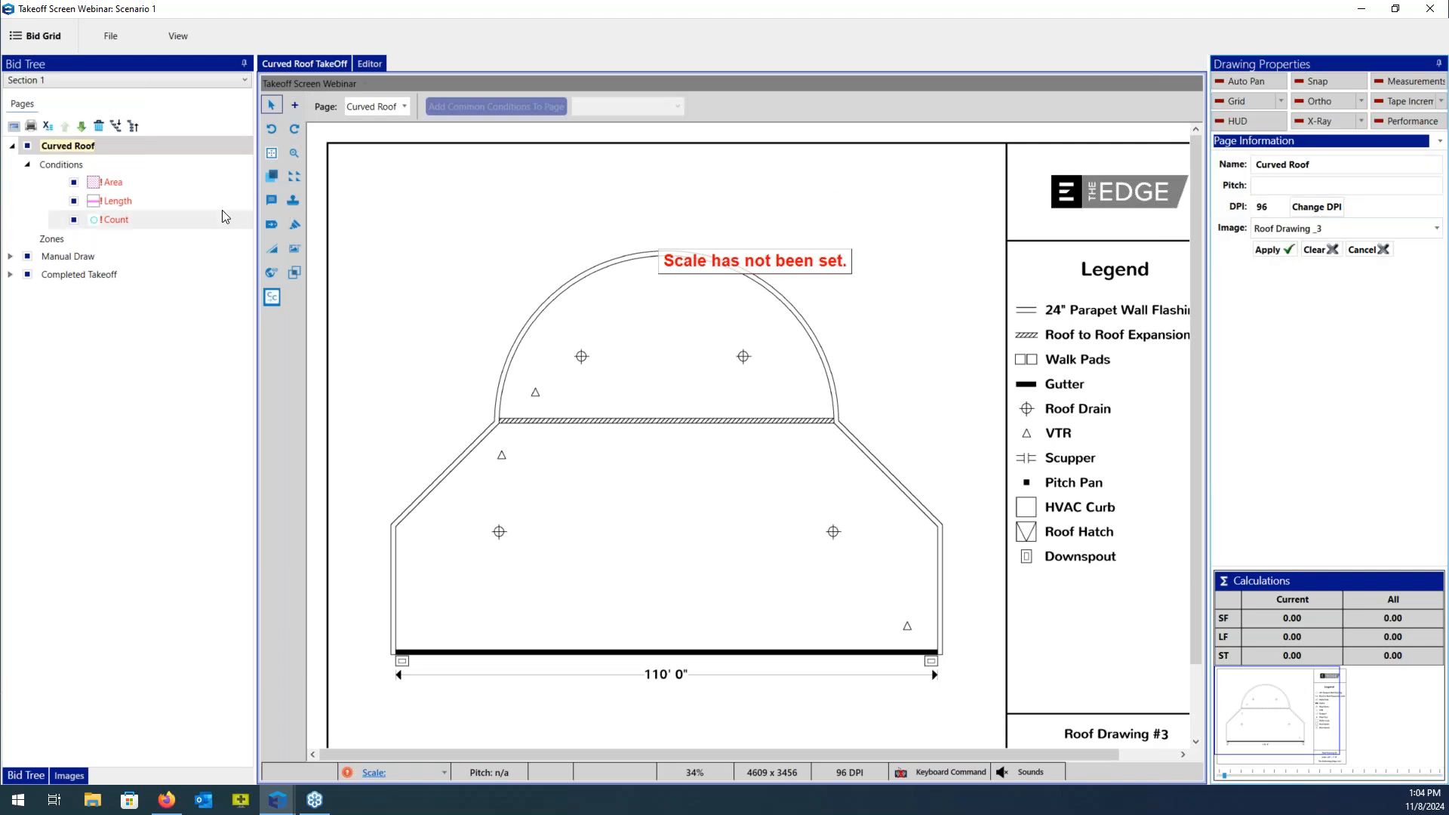
Open the Completed Takeoff and Manual Draw pages to view their conditions.
left_click(119, 274)
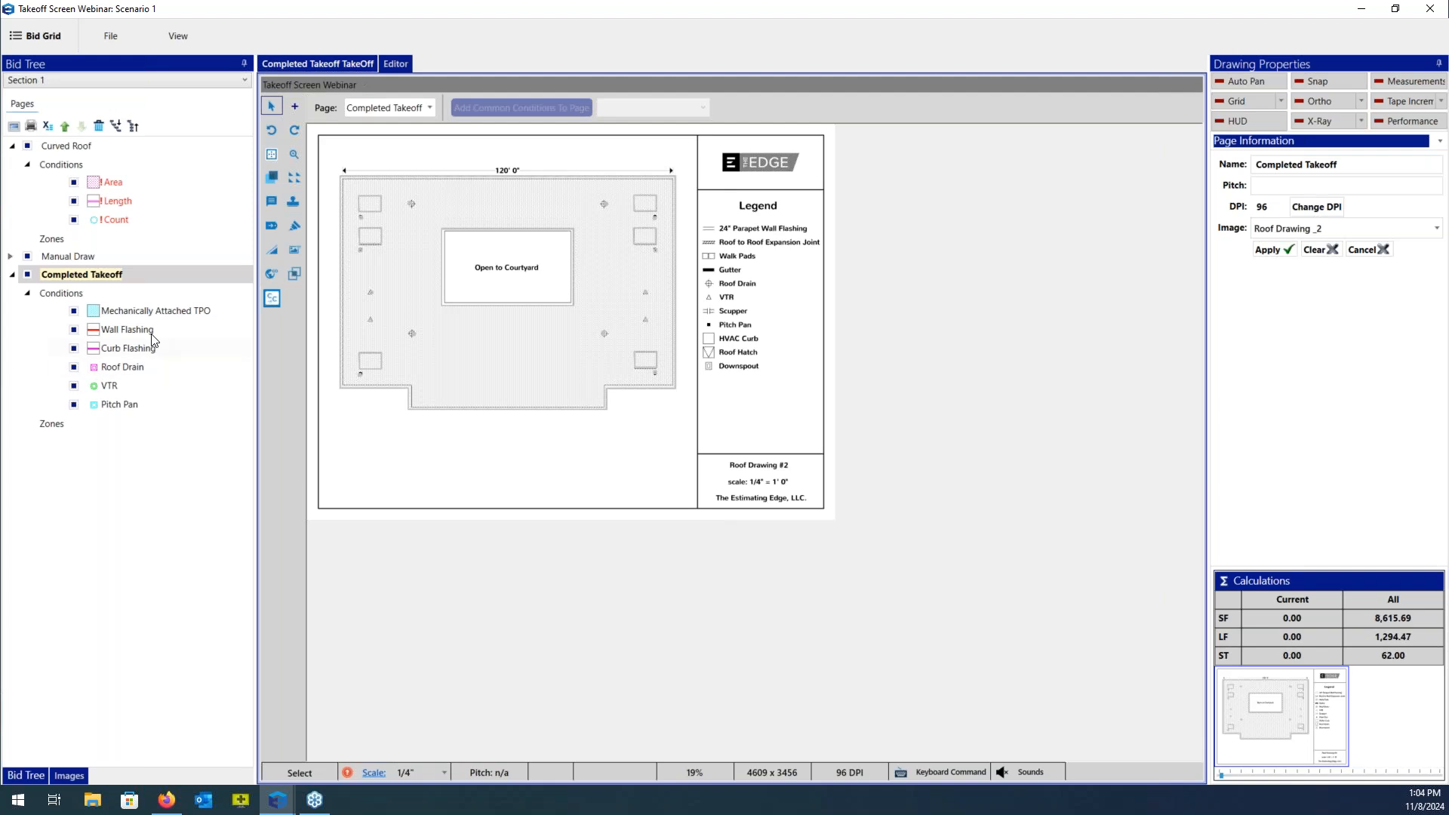
left_click(138, 257)
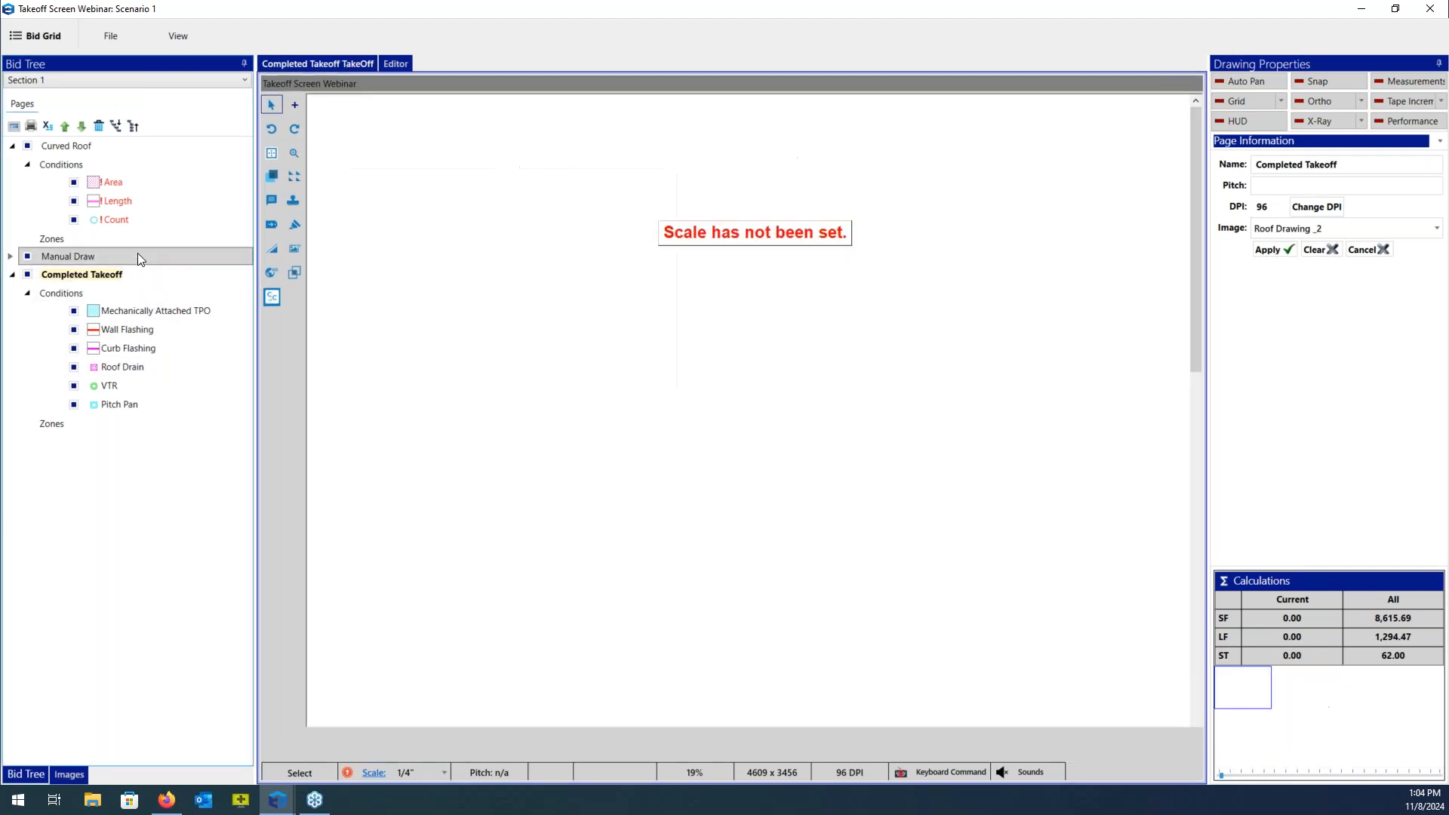
Select the Area condition of the Curved Roof page and open the page's scale setting.
left_click(137, 183)
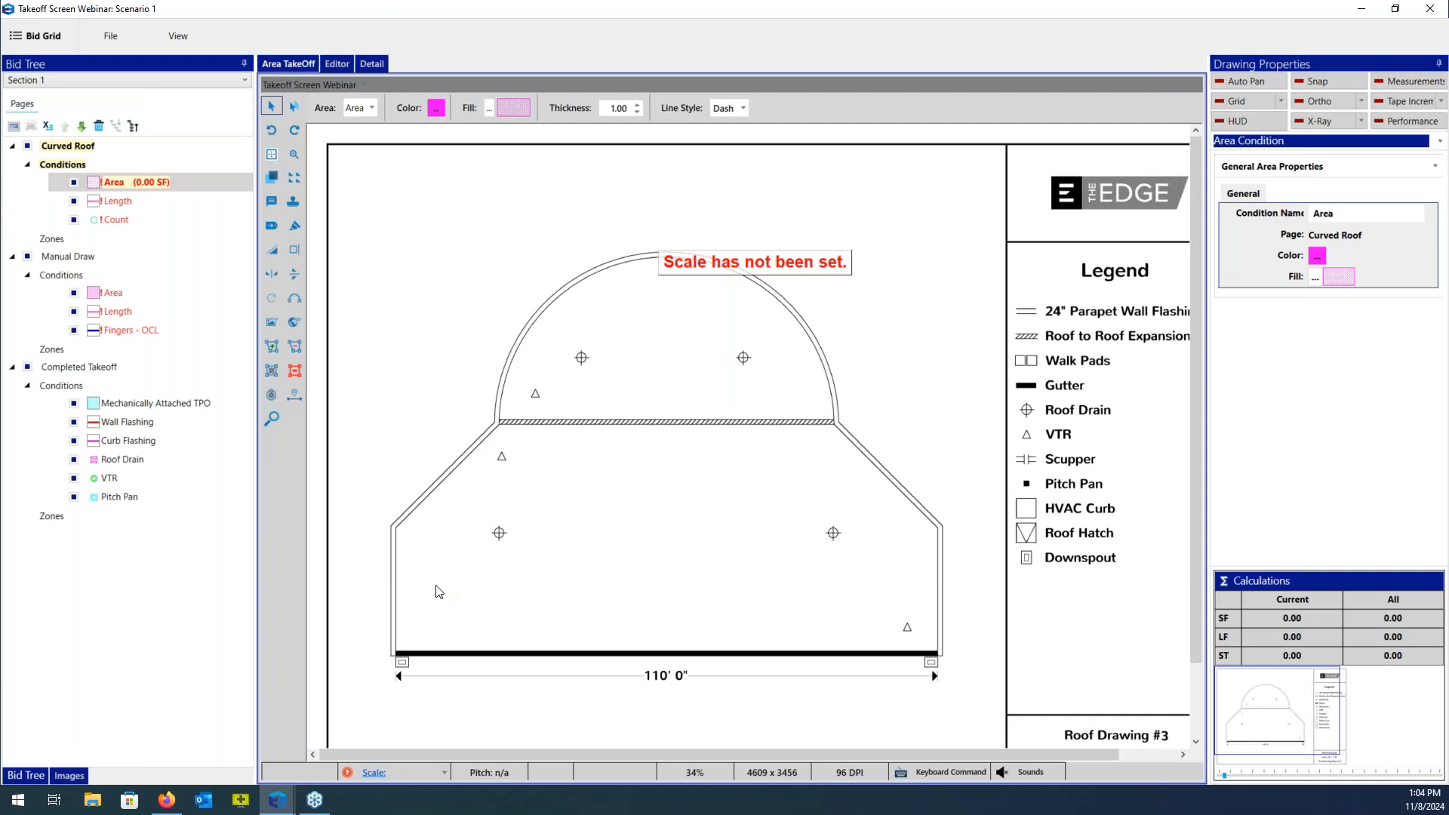
left_click(373, 773)
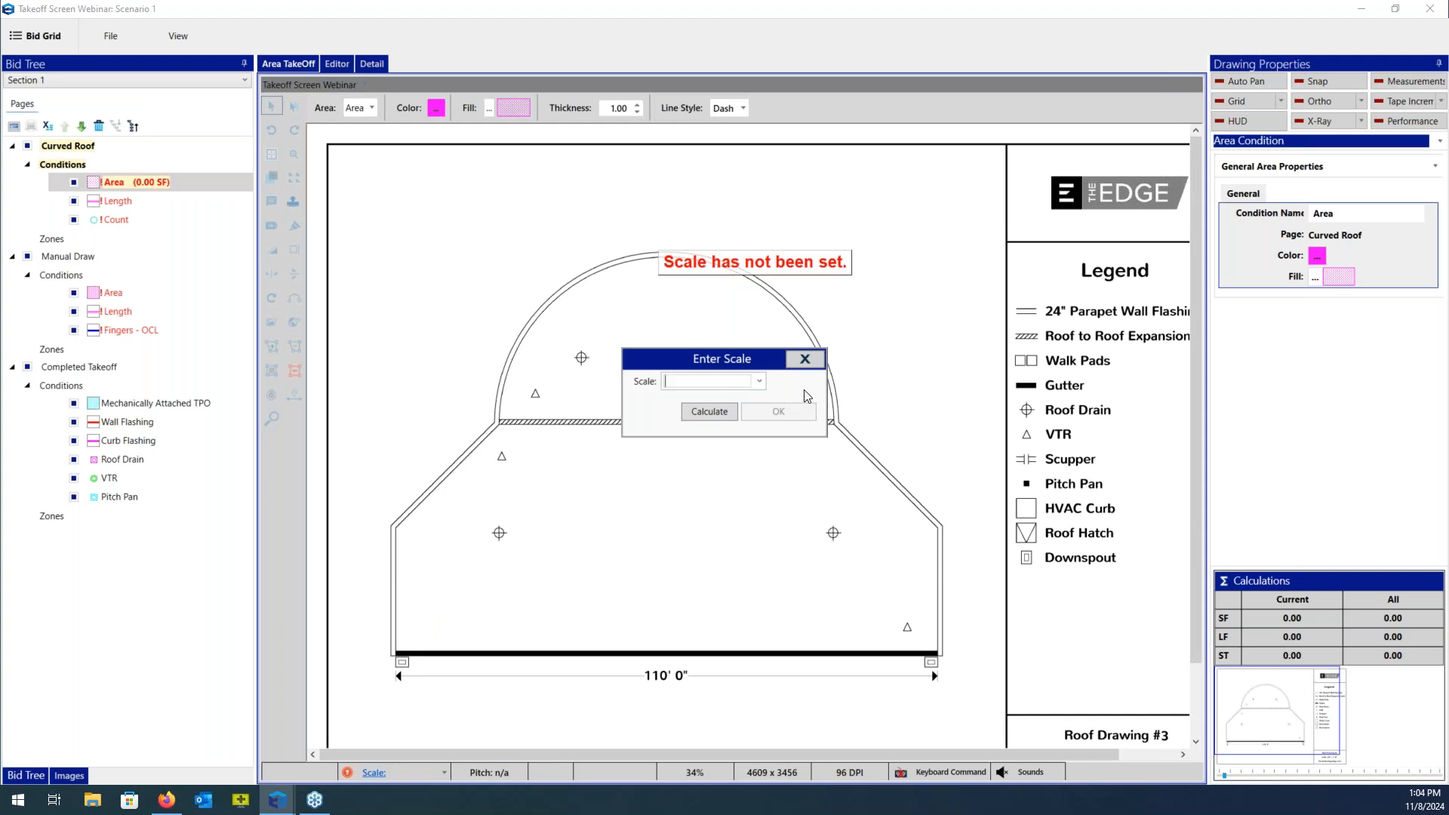
Check the preset scales and try entering a custom scale of 5/32" for the Curved Roof page.
left_click(760, 382)
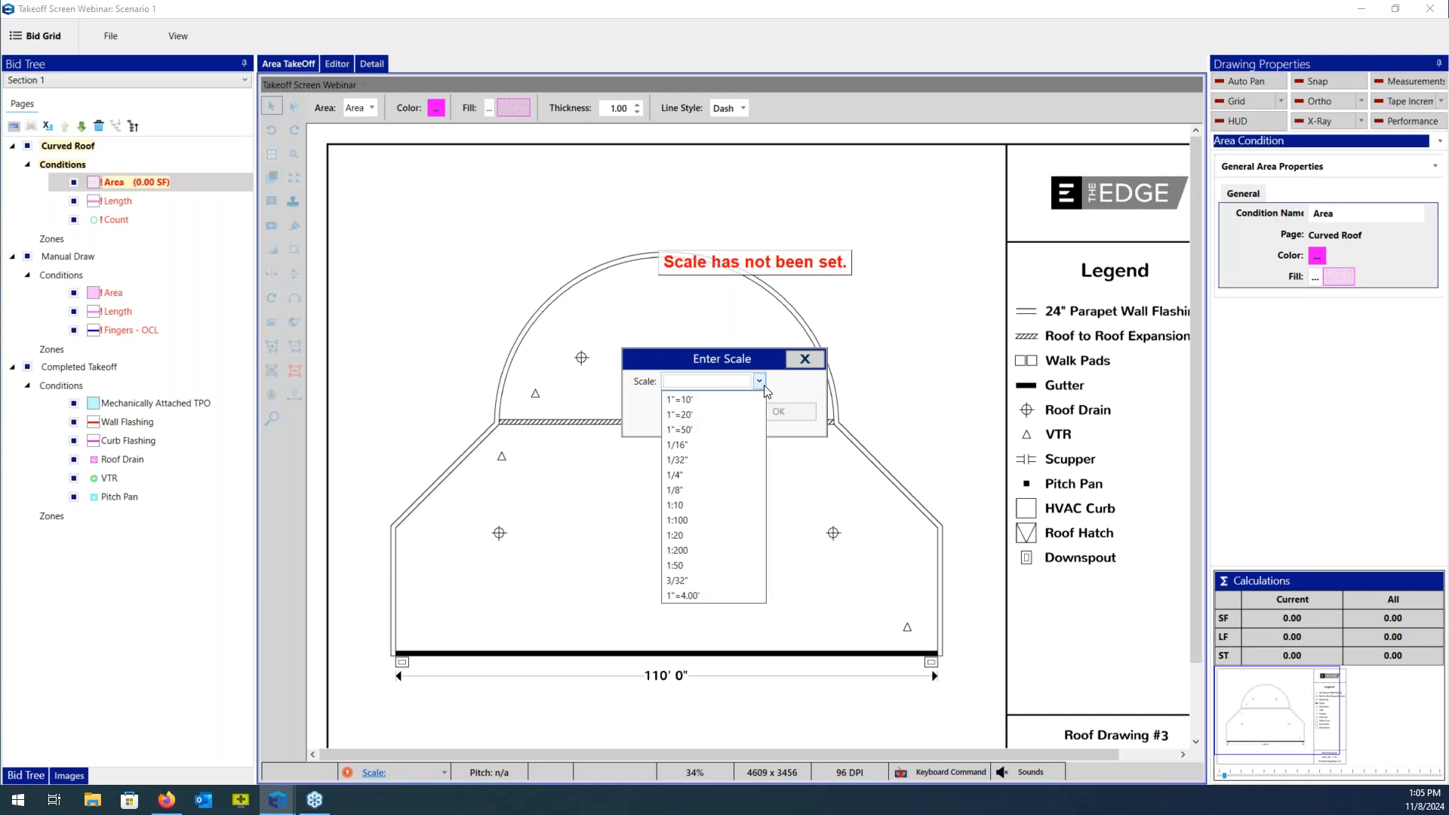
left_click(763, 389)
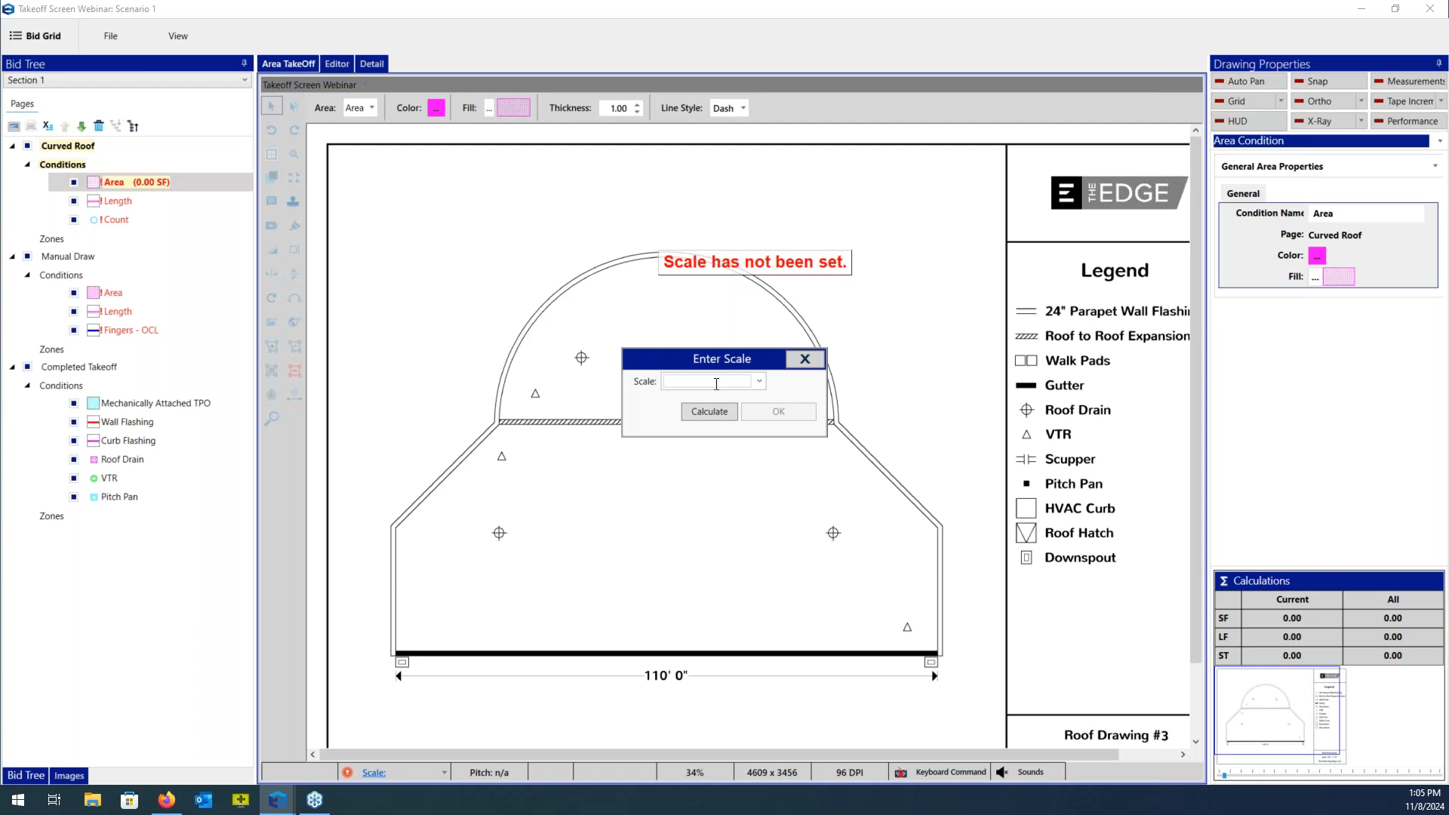
type("5/32")
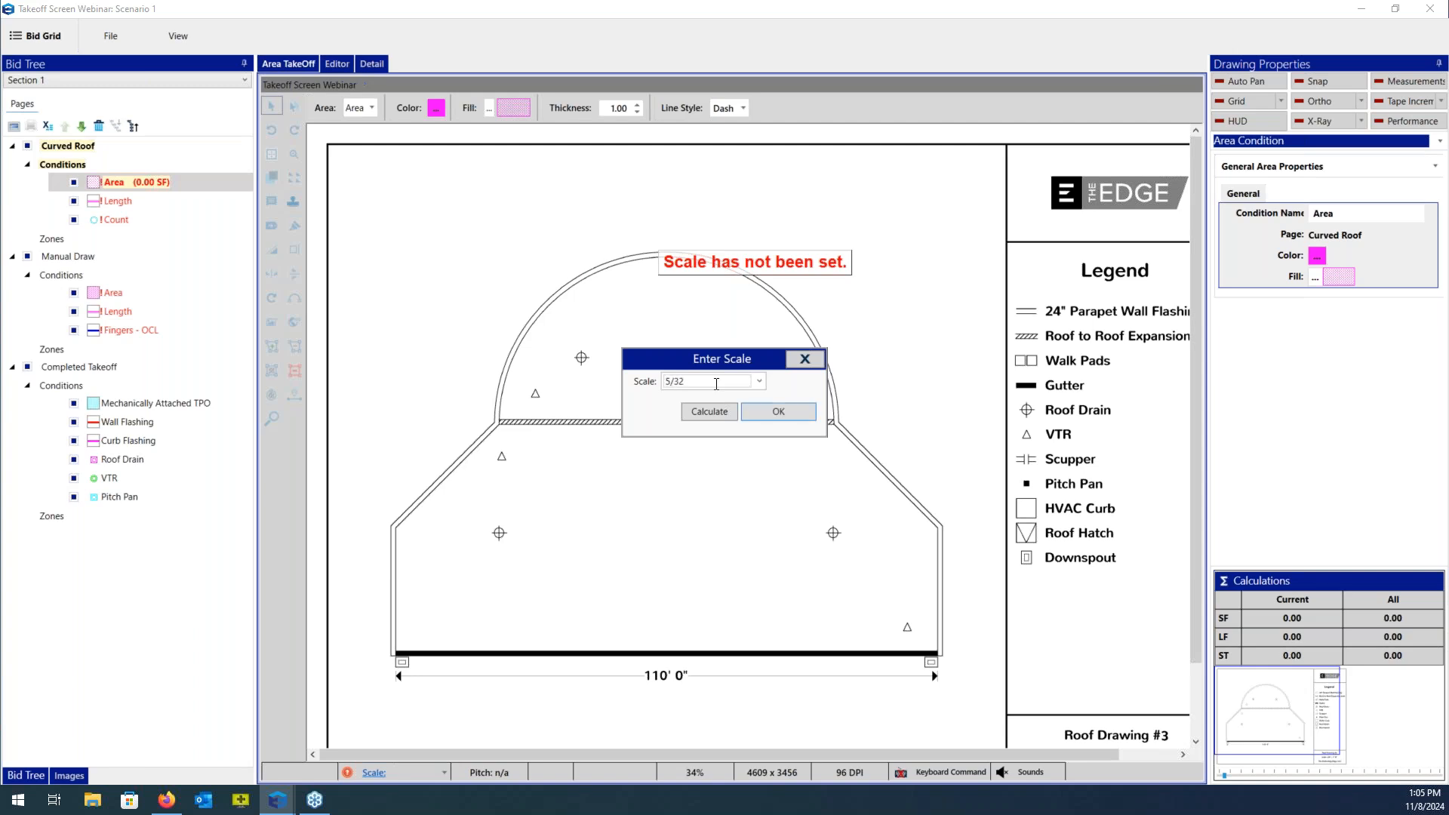
type("\"")
key("BackSpace")
type("\"")
key("BackSpace")
key("BackSpace")
key("BackSpace")
key("BackSpace")
key("BackSpace")
Calculate the page scale by marking both ends of the 110' 0" dimension line and entering a length of 110 ft.
left_click(714, 409)
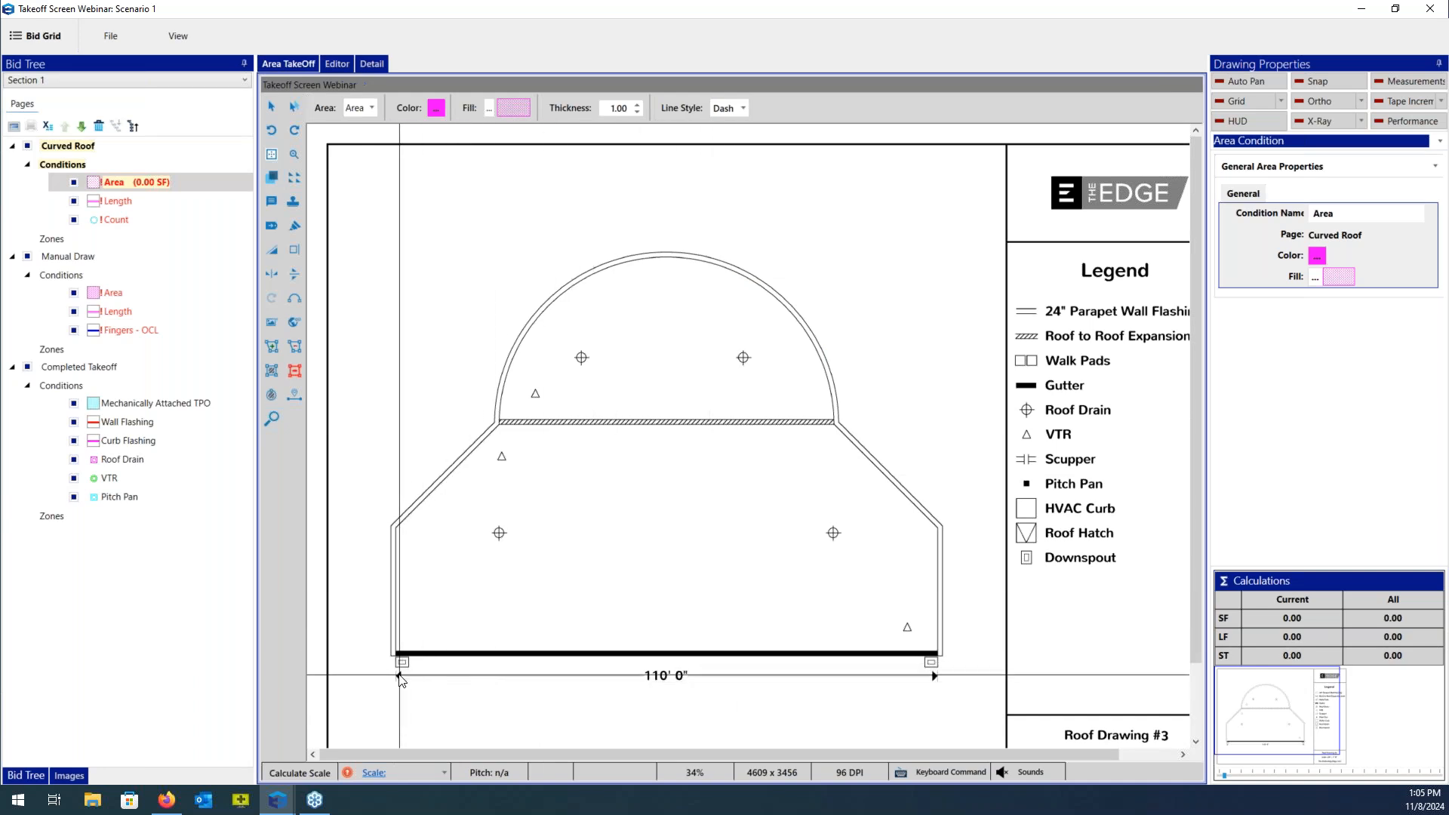
scroll(400, 679, "up", 3)
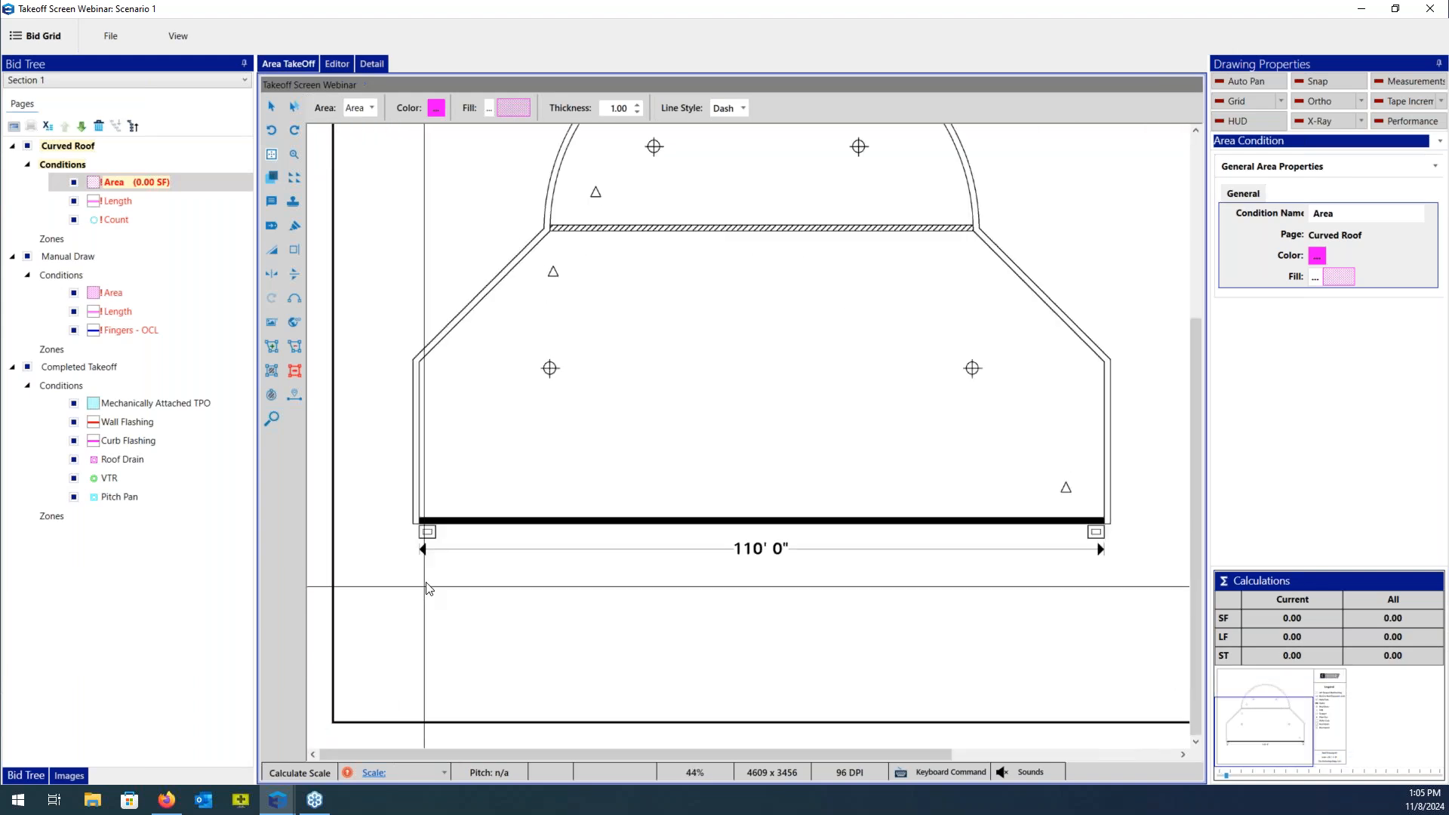
scroll(461, 541, "up", 2)
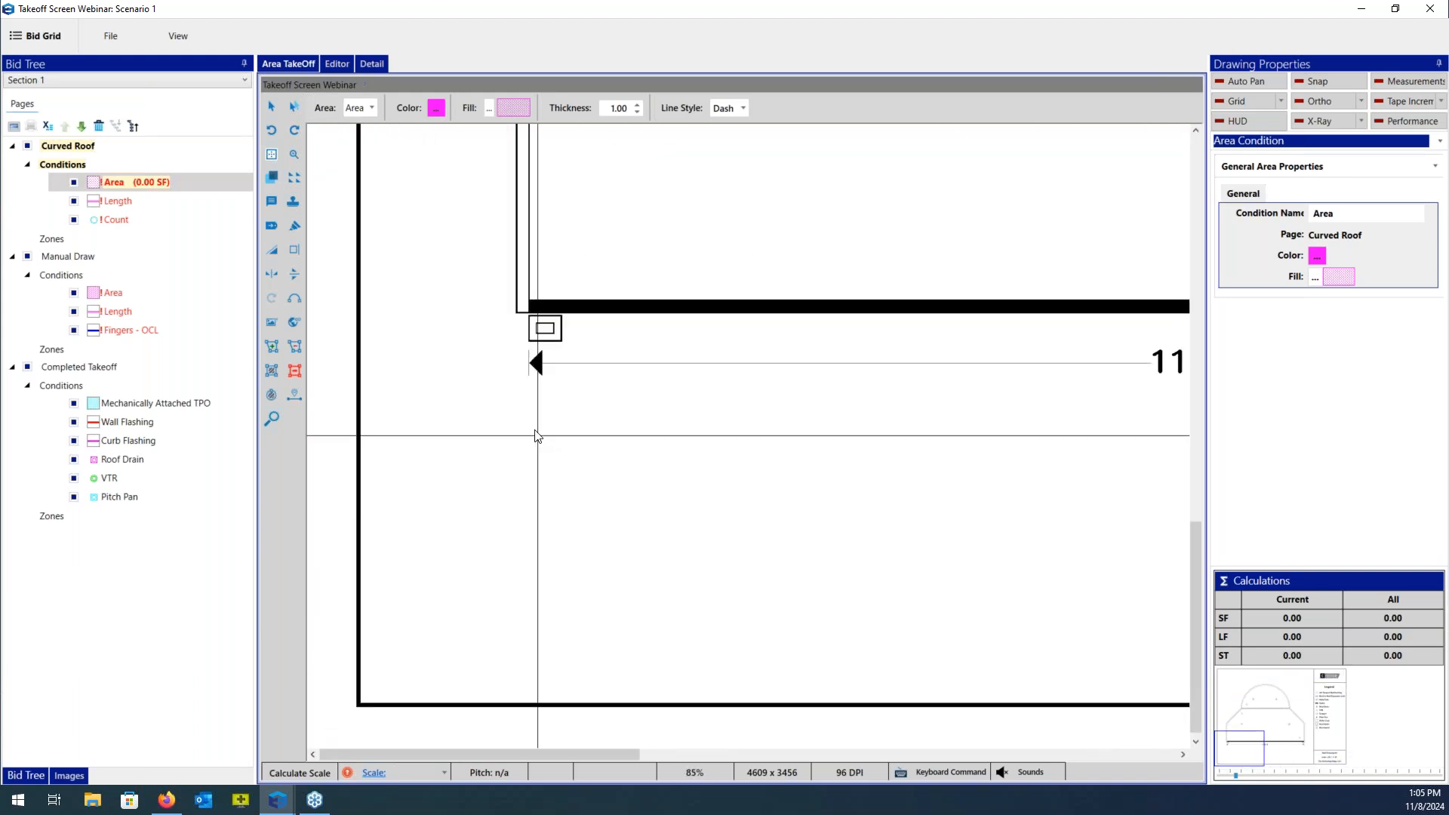
left_click(529, 363)
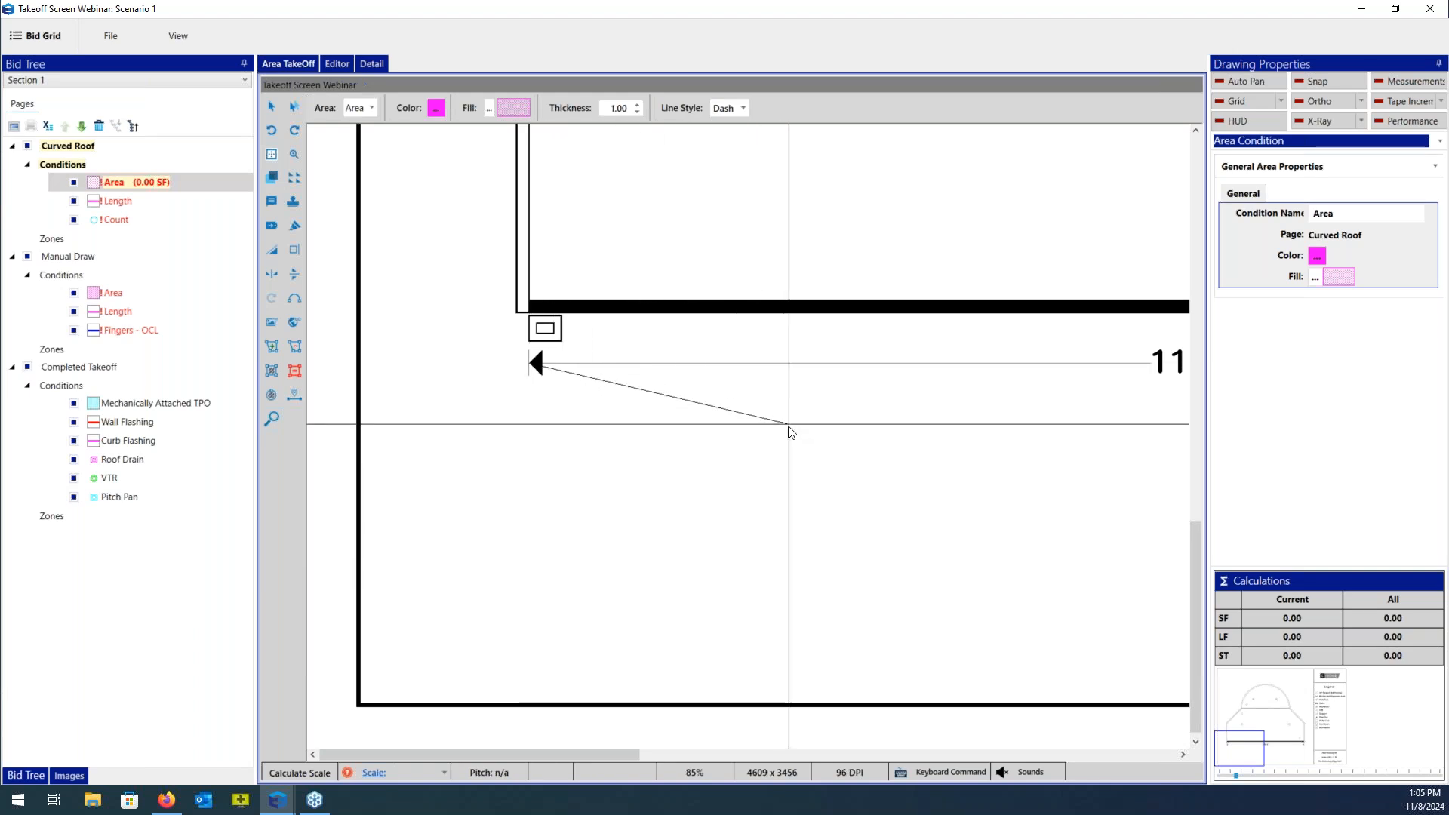
scroll(751, 476, "down", 4)
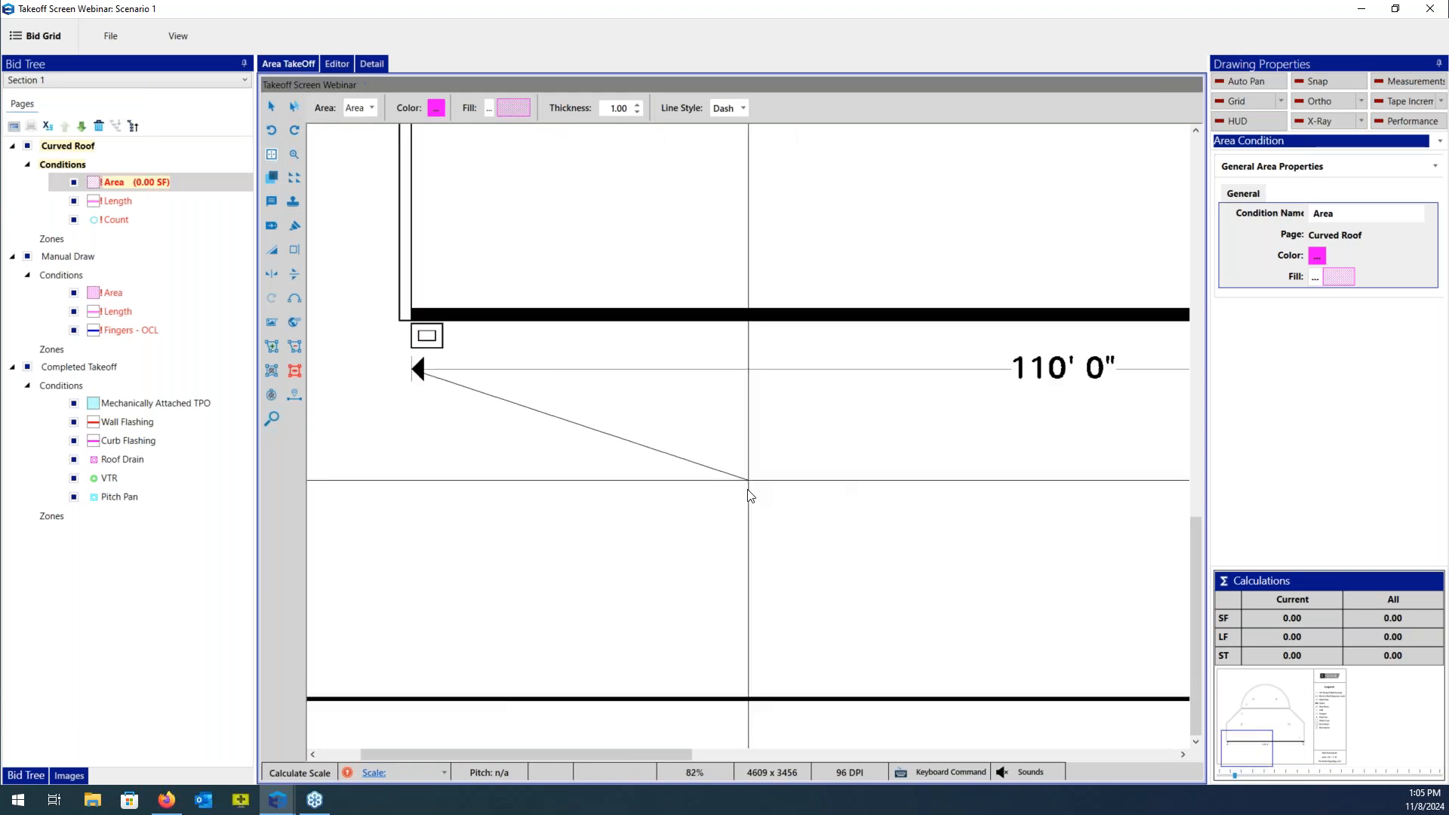
scroll(645, 591, "down", 1)
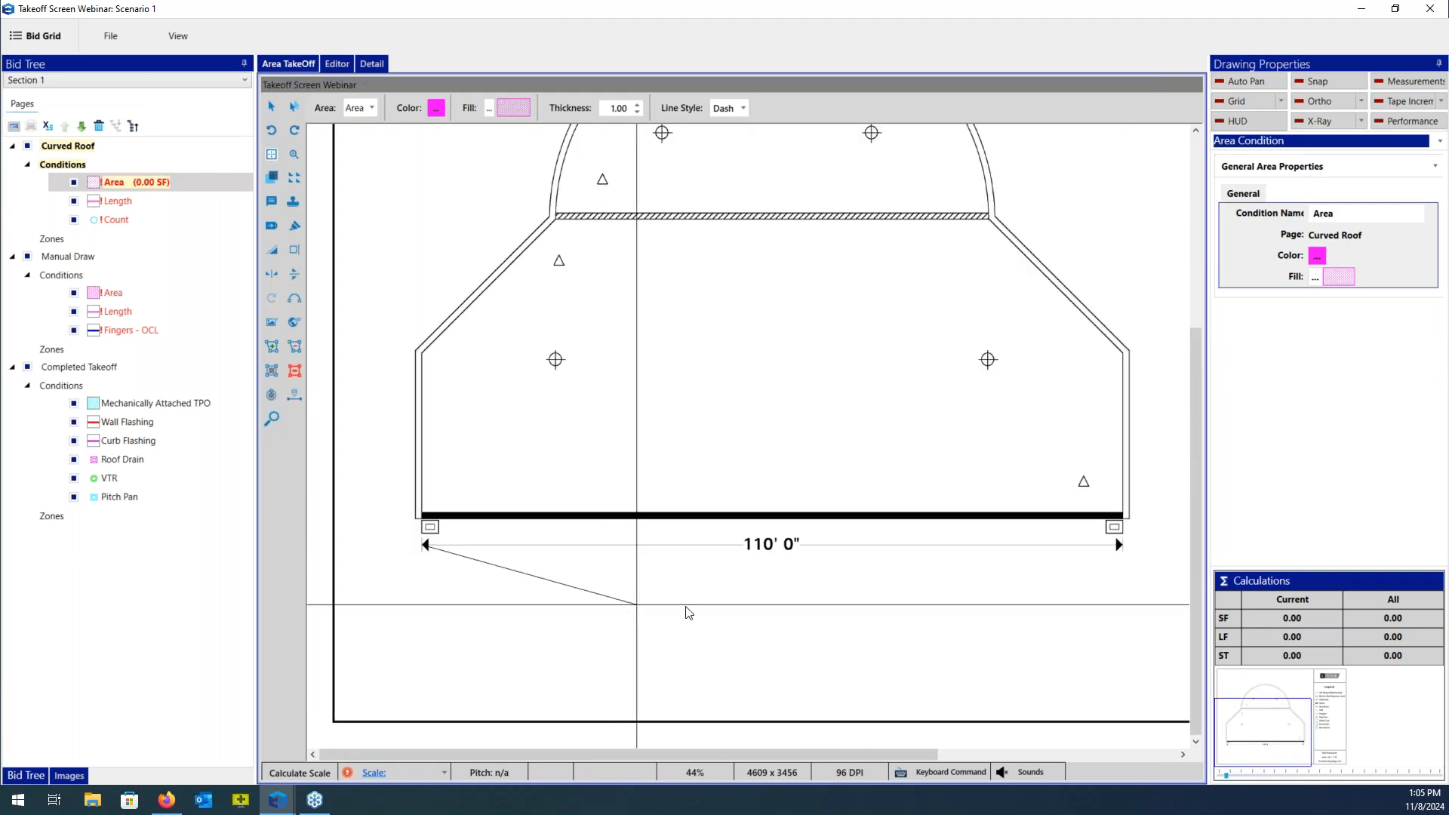
scroll(1125, 551, "up", 5)
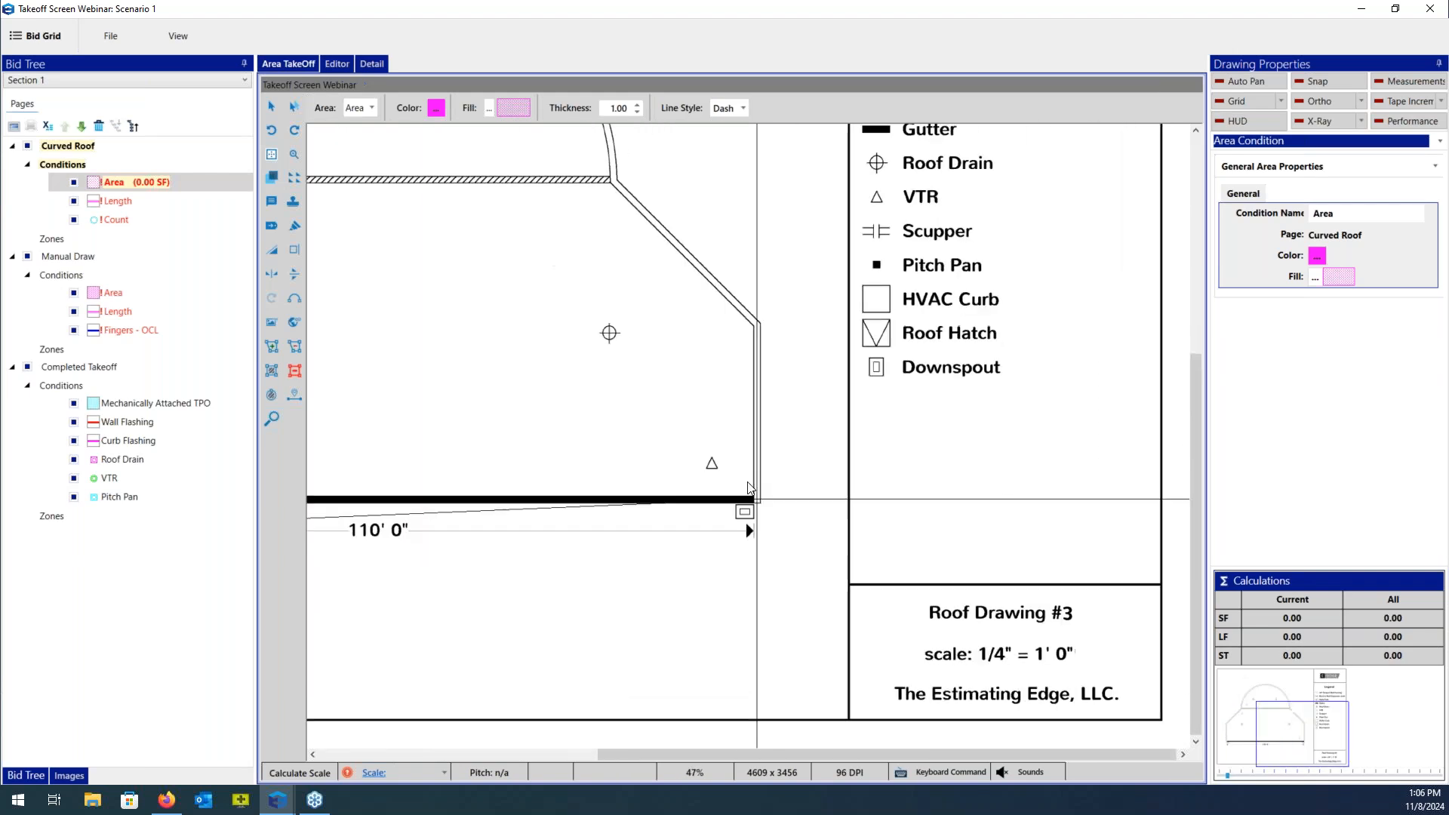
scroll(748, 441, "up", 1)
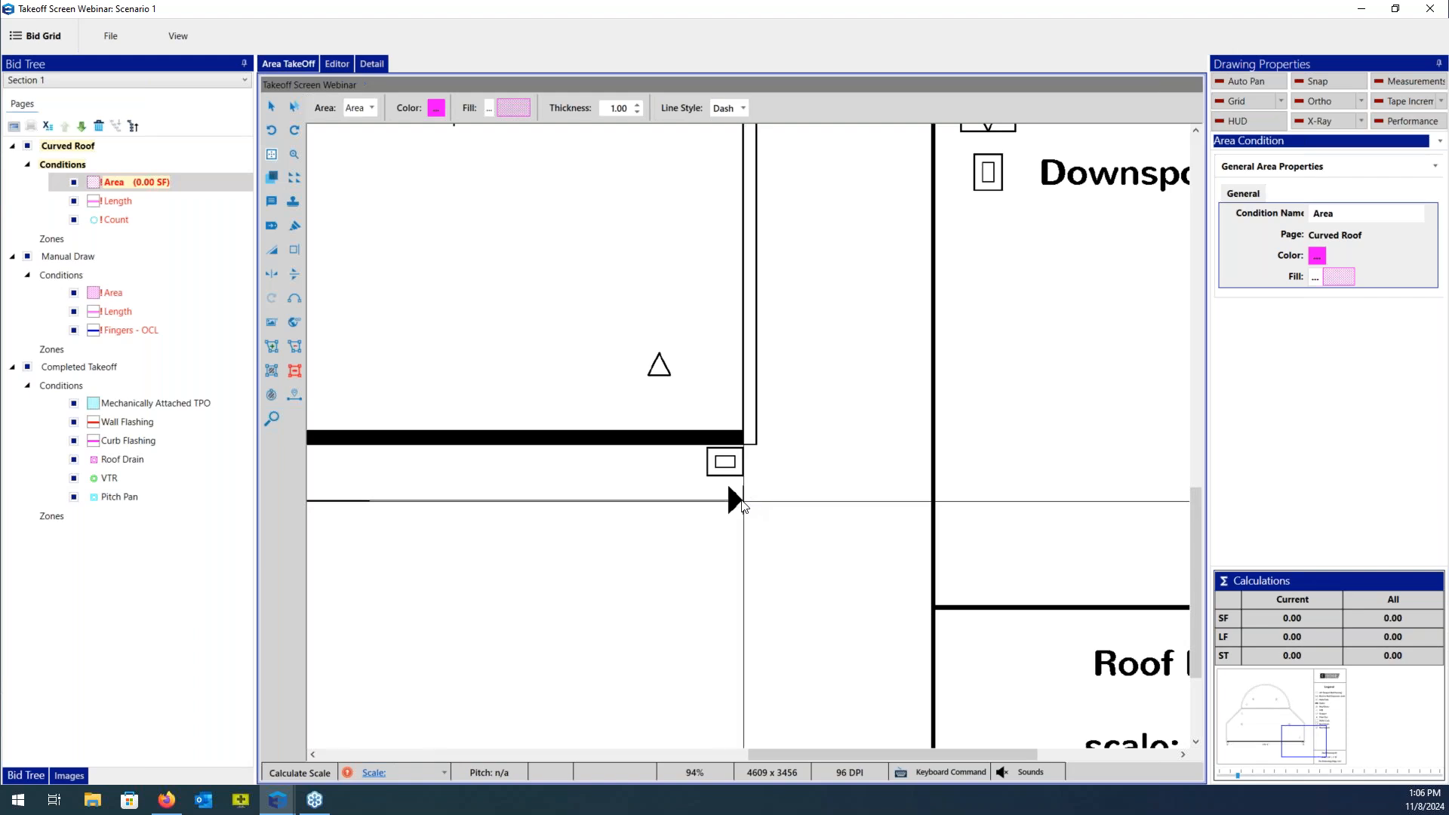
left_click(743, 501)
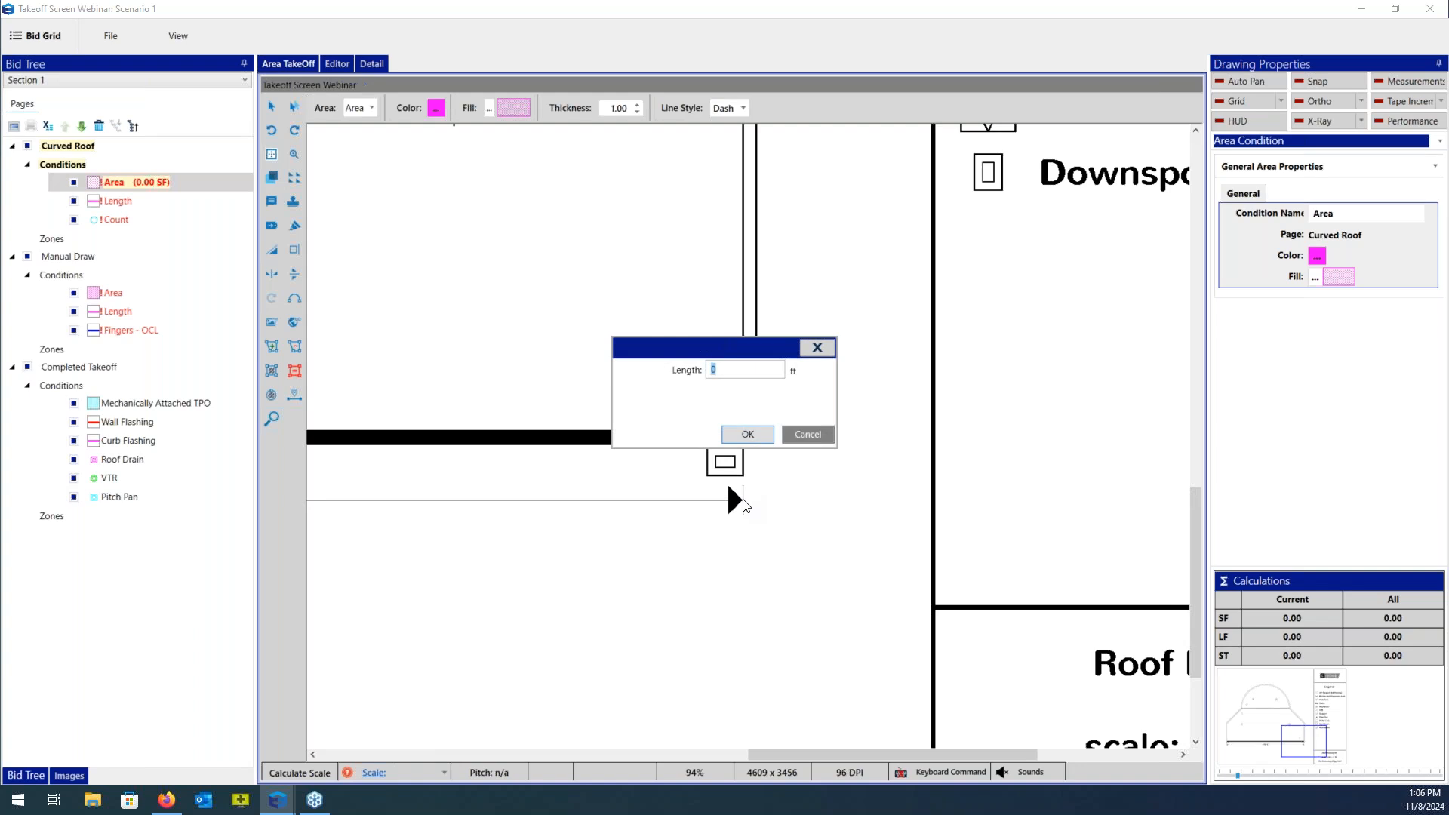
type("110")
left_click(748, 435)
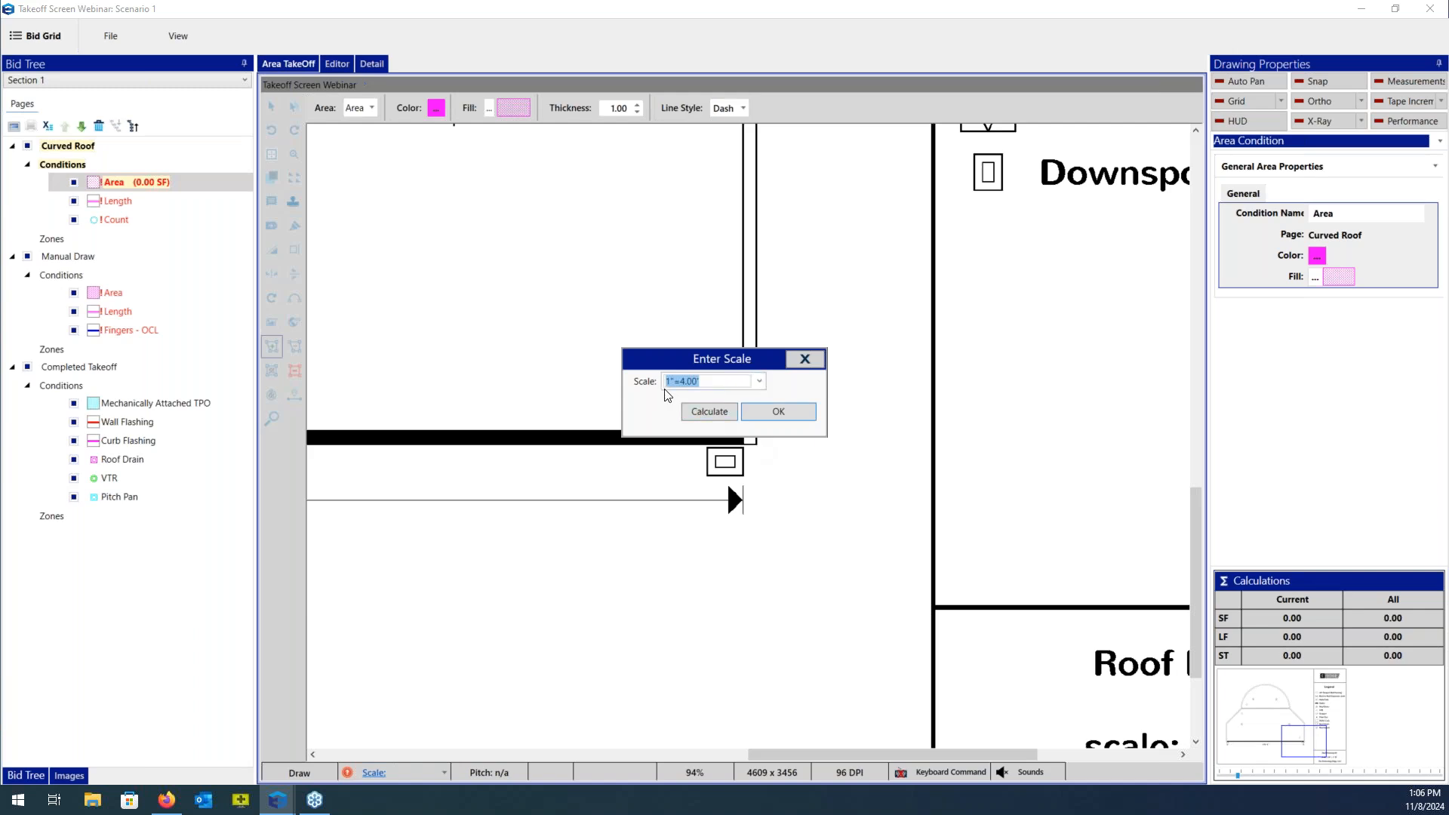
Accept the calculated scale of 1"=4.00' for the Curved Roof page.
left_click(759, 382)
left_click(758, 383)
left_click(781, 413)
scroll(751, 444, "down", 4)
scroll(750, 444, "down", 3)
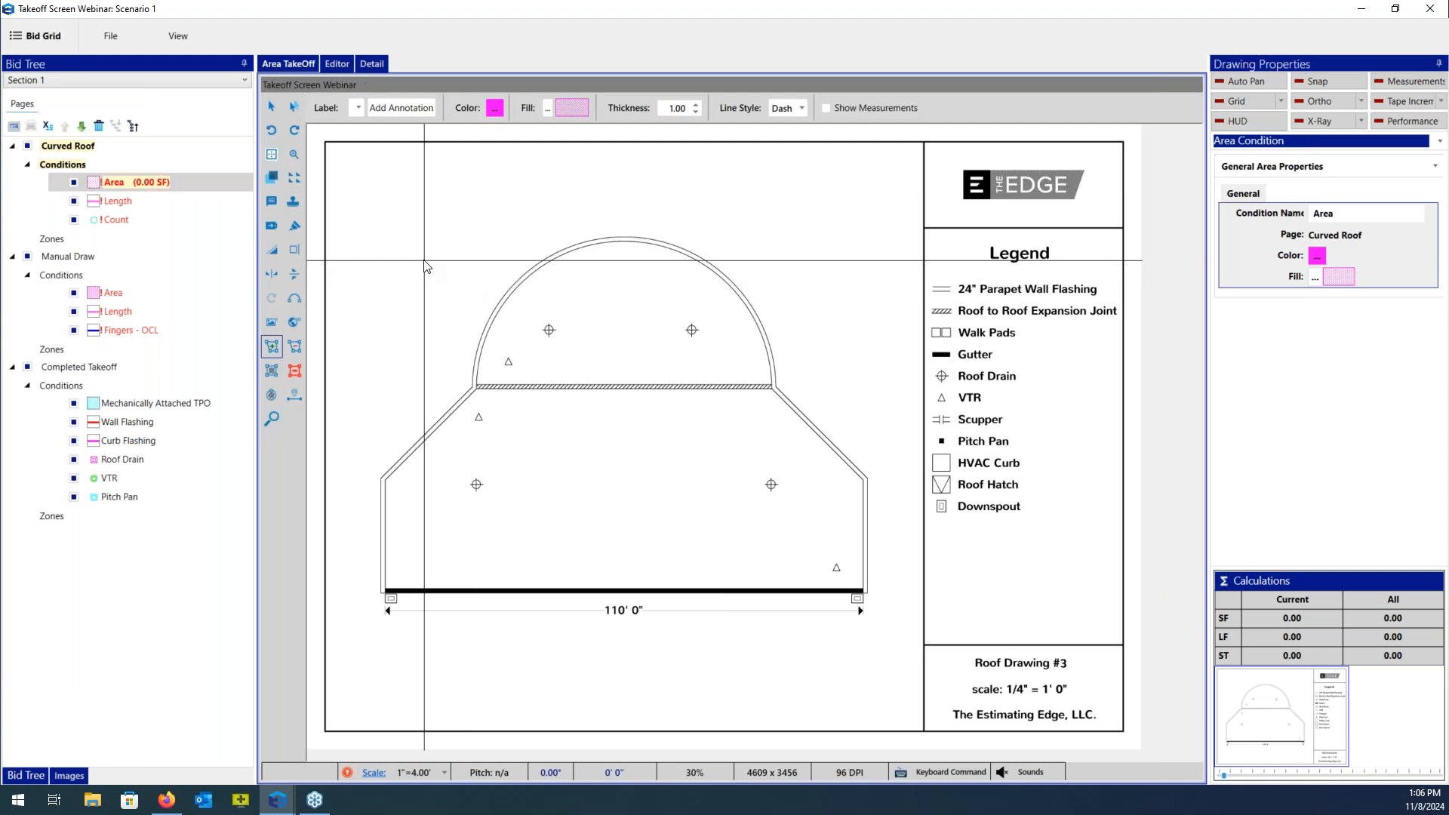
Start the Area condition's outline at the roof's lower-left corner and trace the left wall up to the curve's left end.
left_click(209, 179)
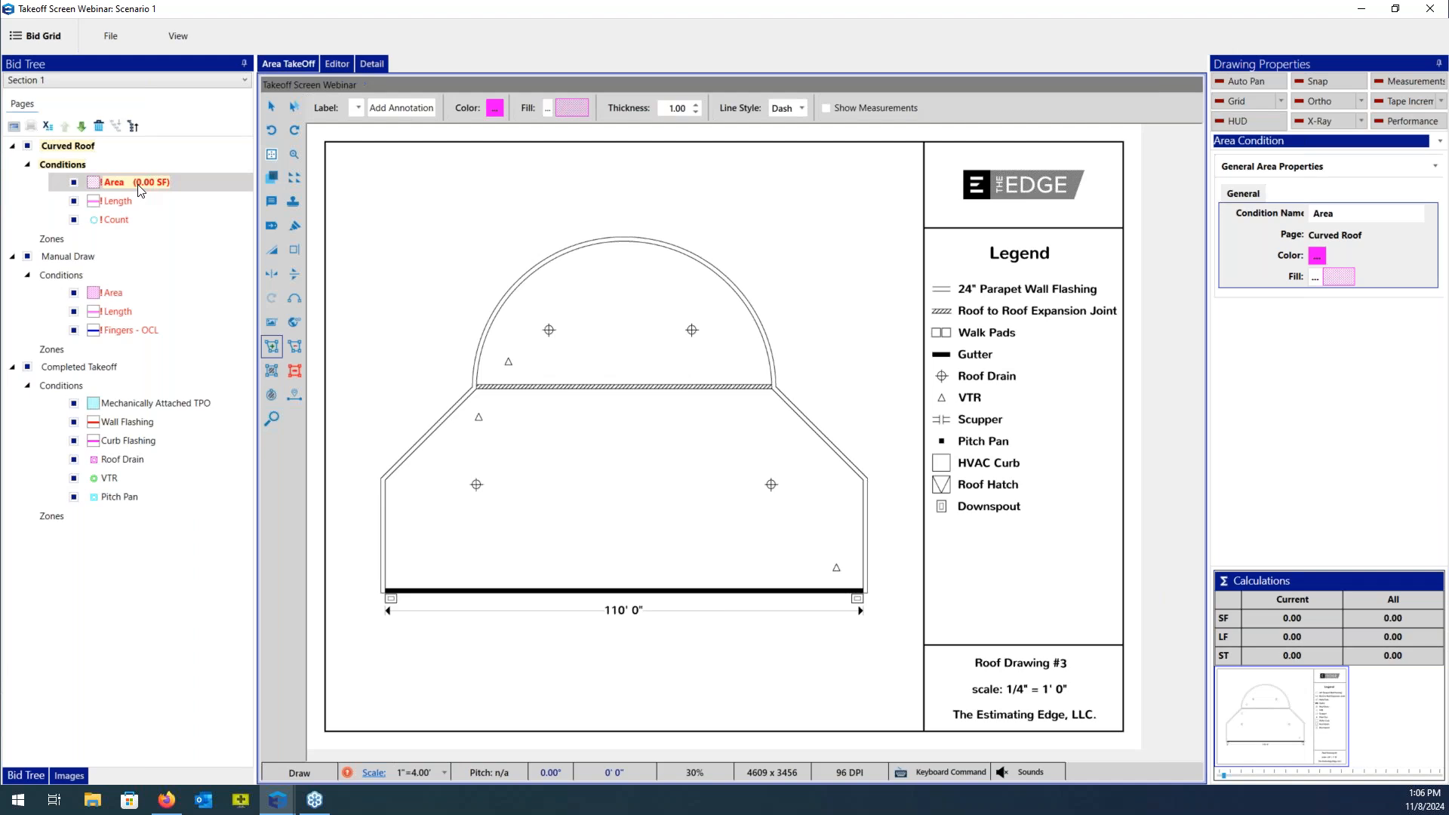
left_click(267, 350)
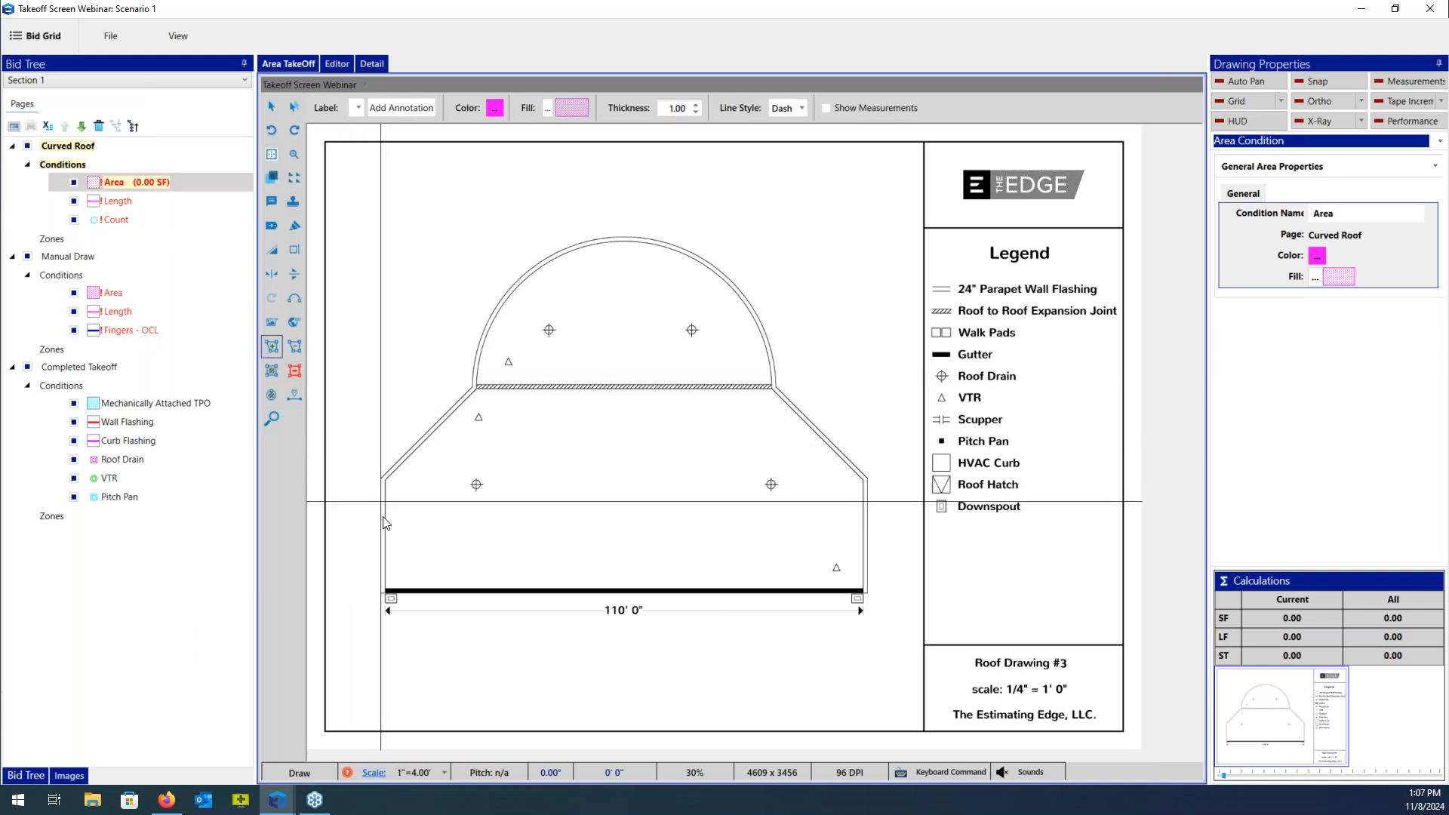
left_click(386, 592)
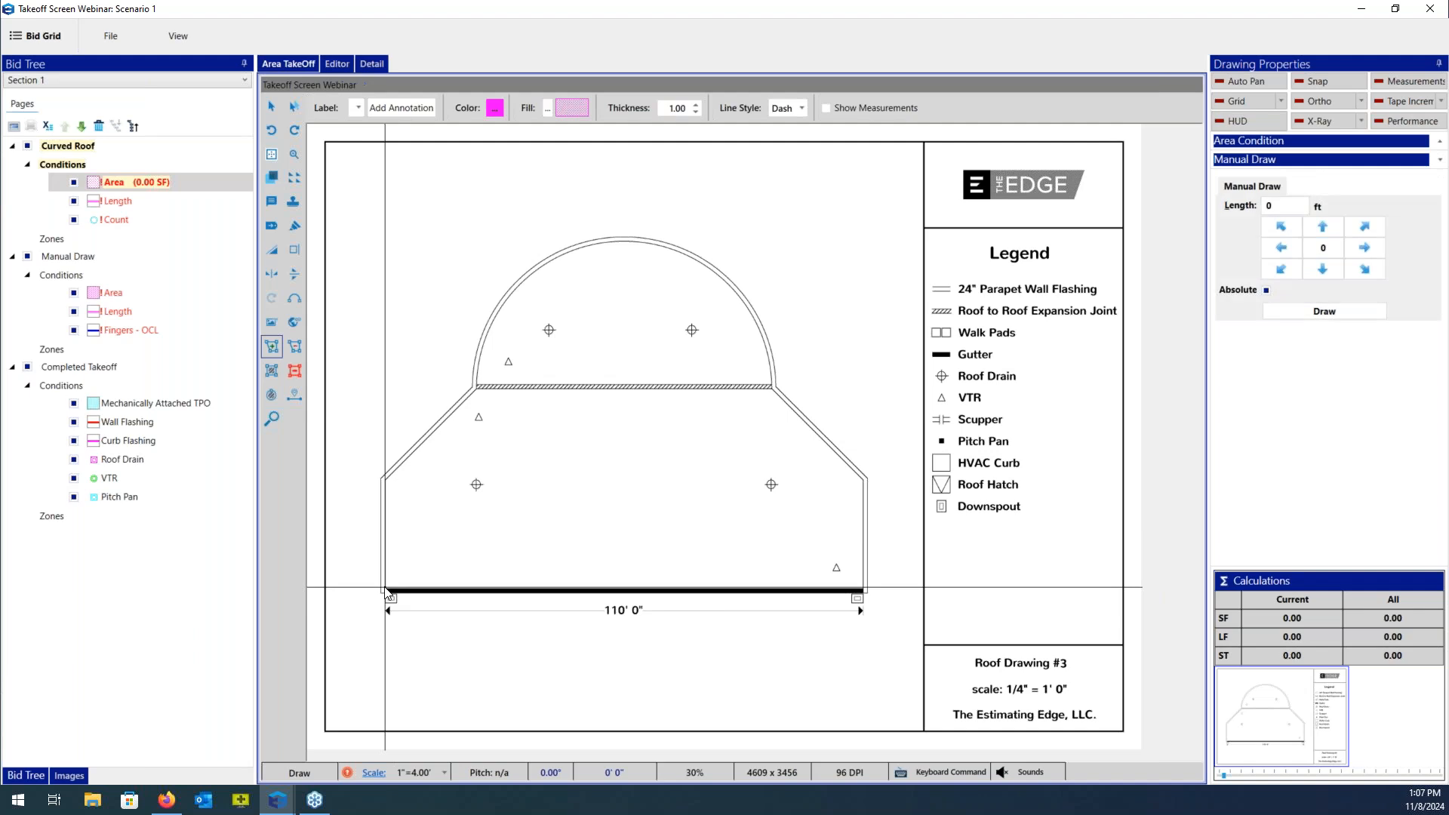
left_click(385, 480)
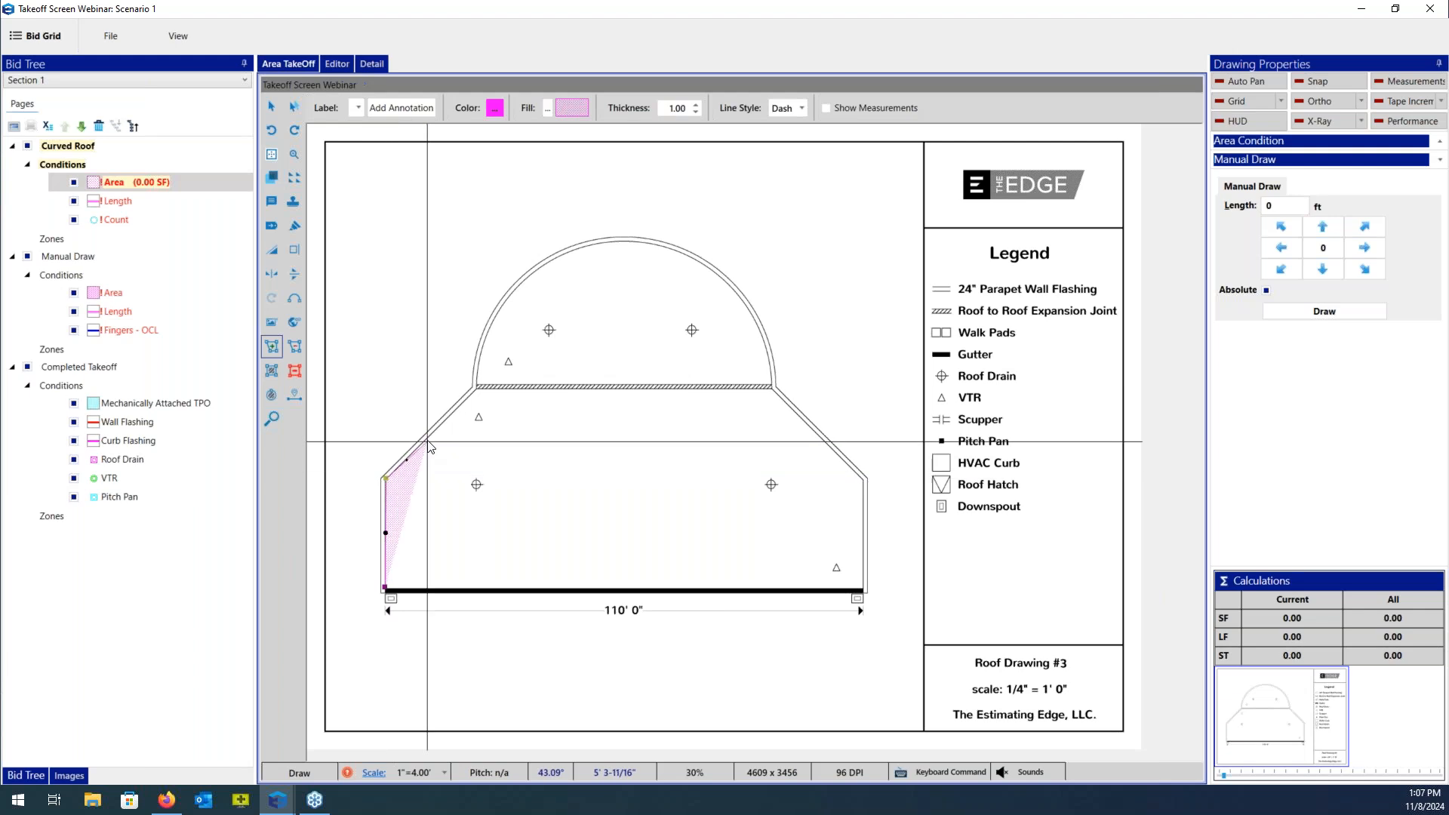
left_click(475, 388)
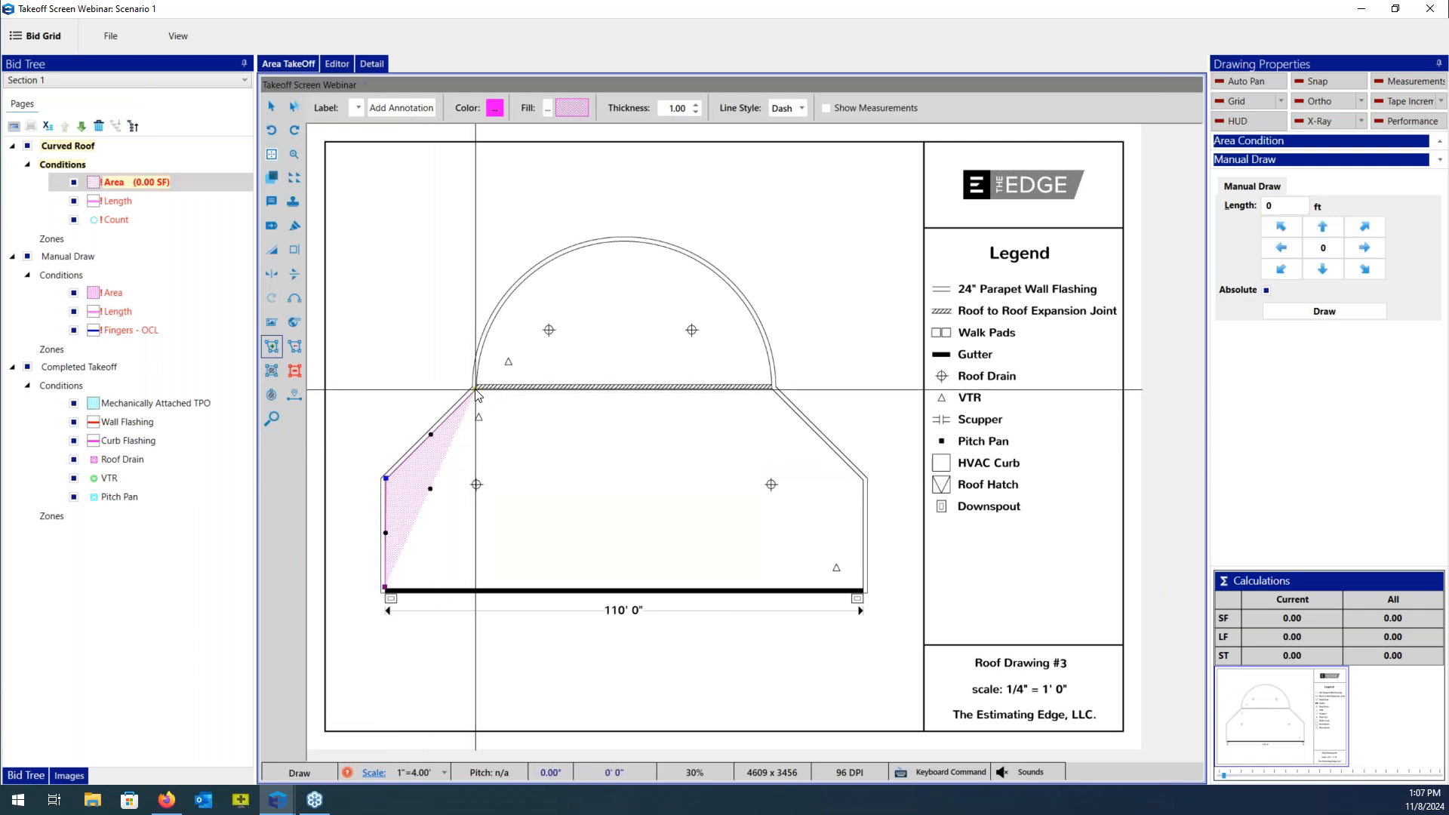
Add a stray point inside the roof, remove the last two outline points, and place the curve's left corner again.
left_click(566, 333)
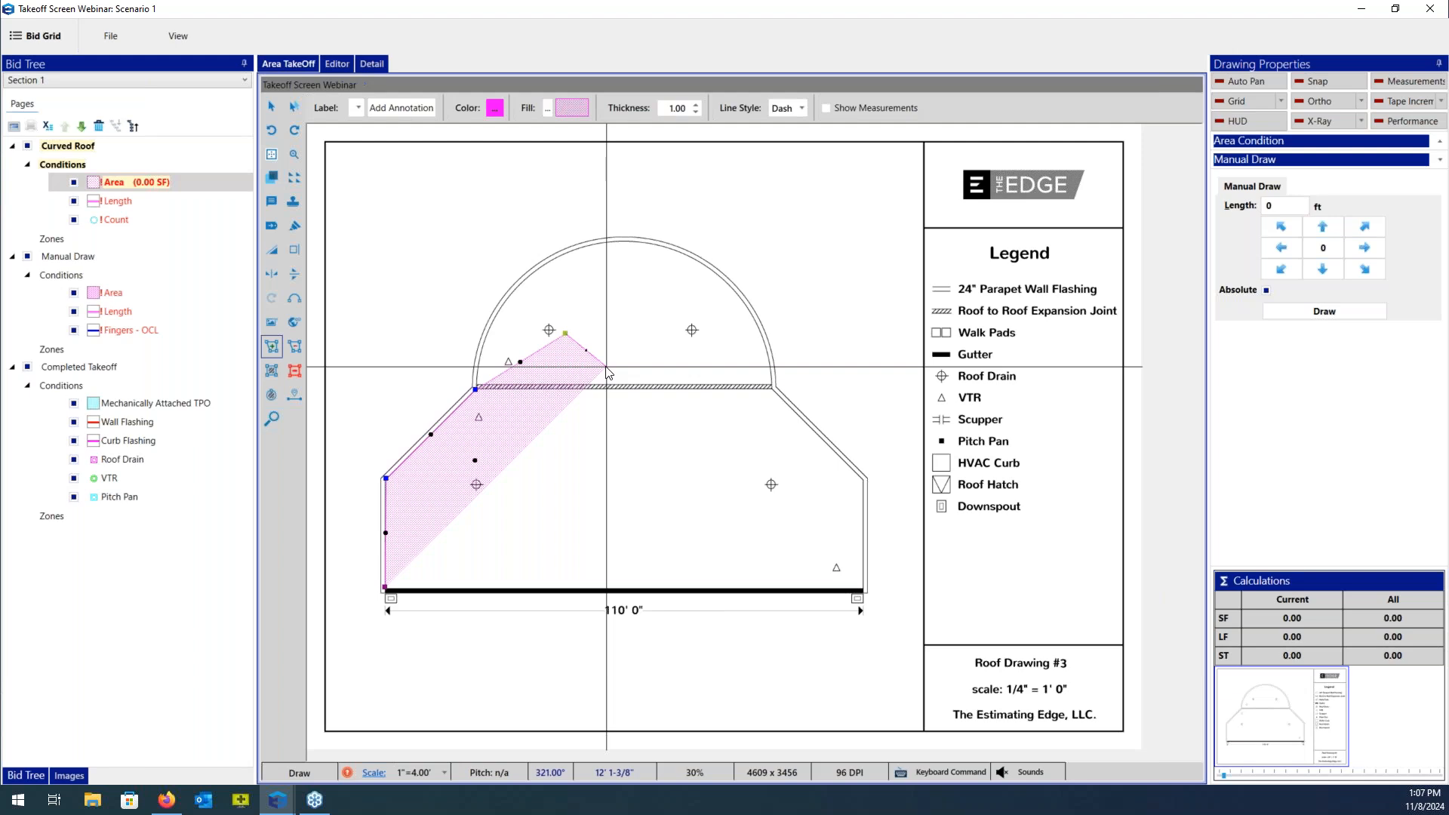
key("BackSpace")
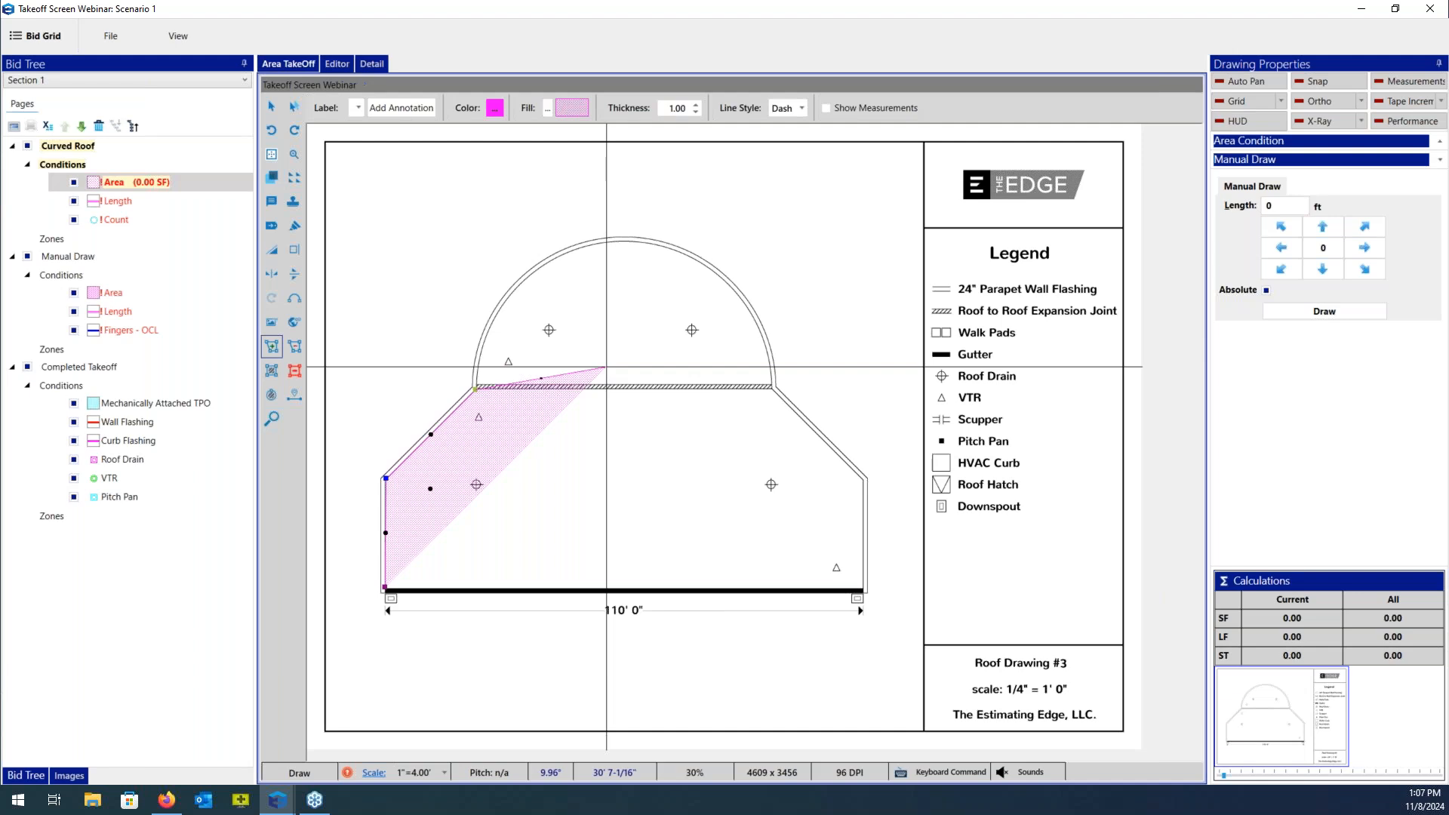
key("BackSpace")
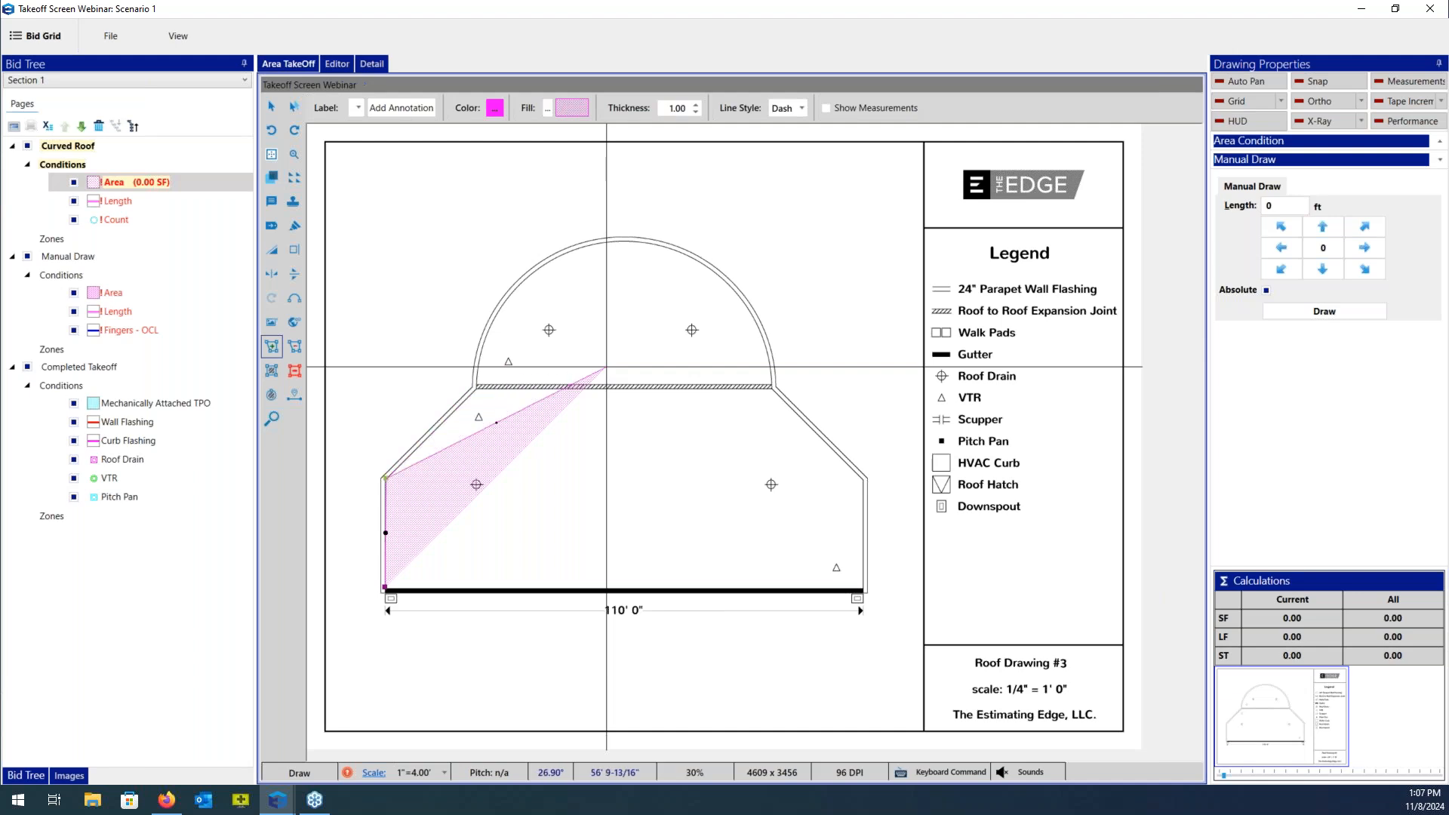
left_click(476, 390)
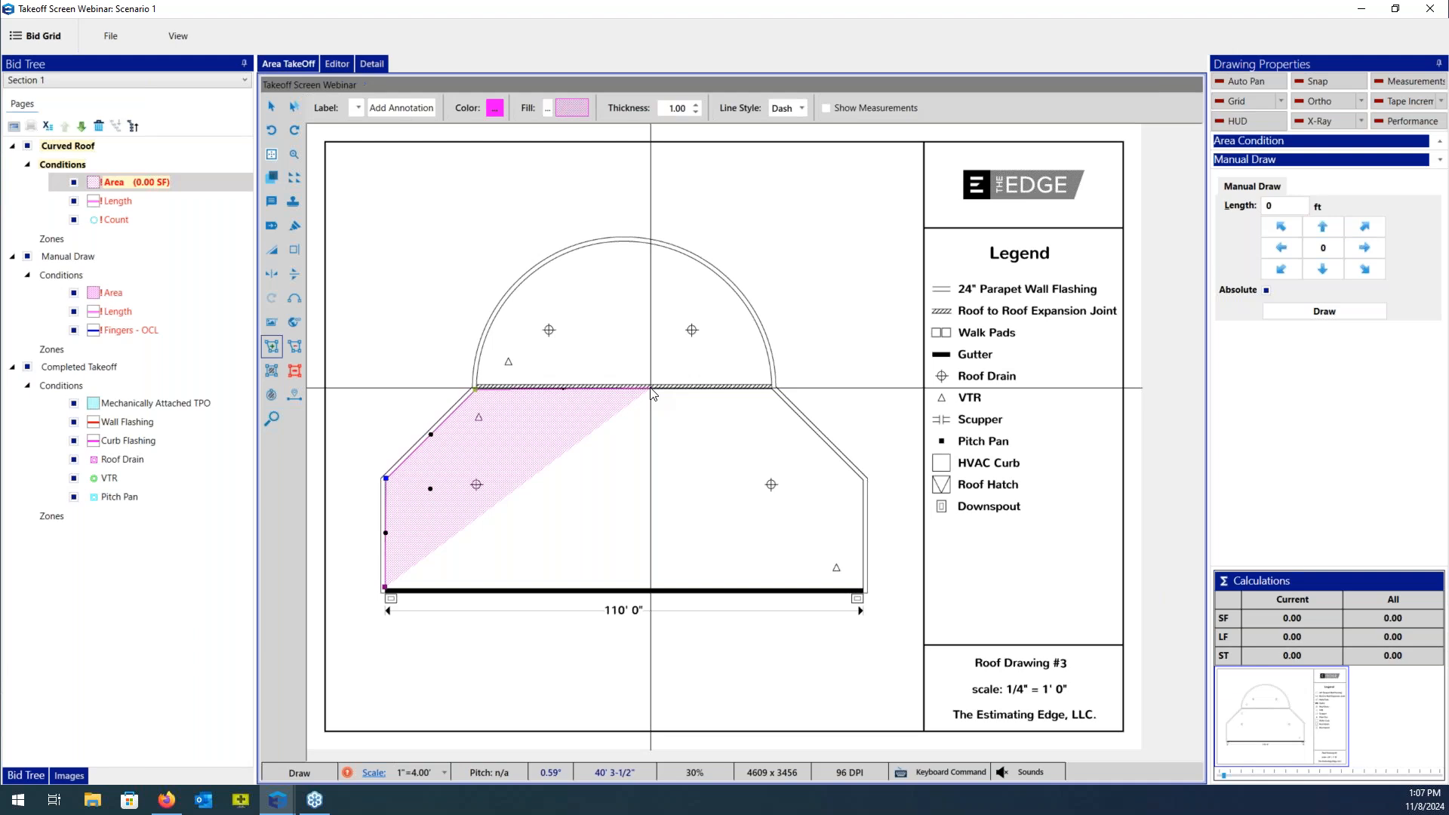
left_click(475, 390)
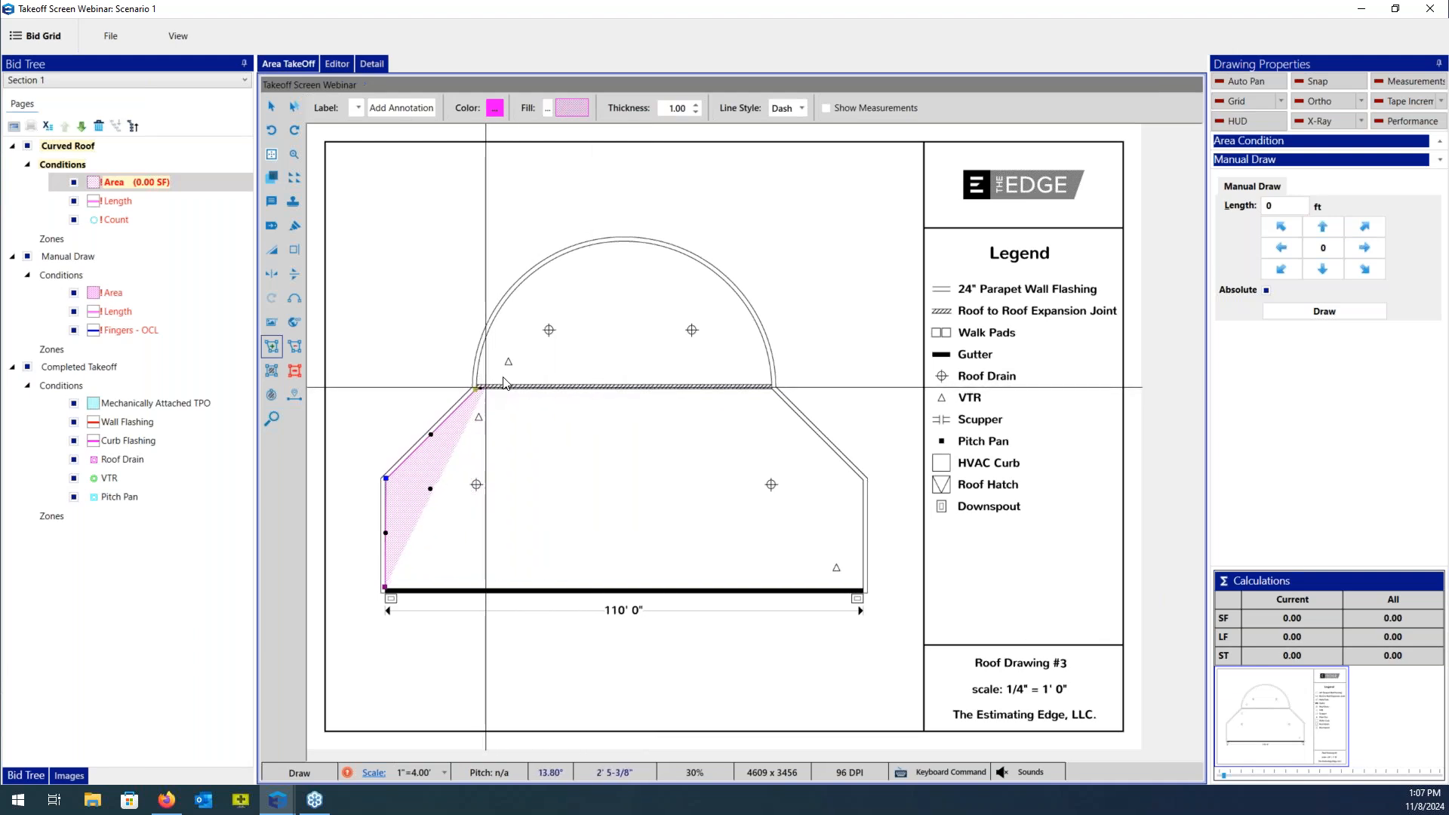
Place outline points at the curve's top and right end and convert those segments into an arc.
left_click(627, 241)
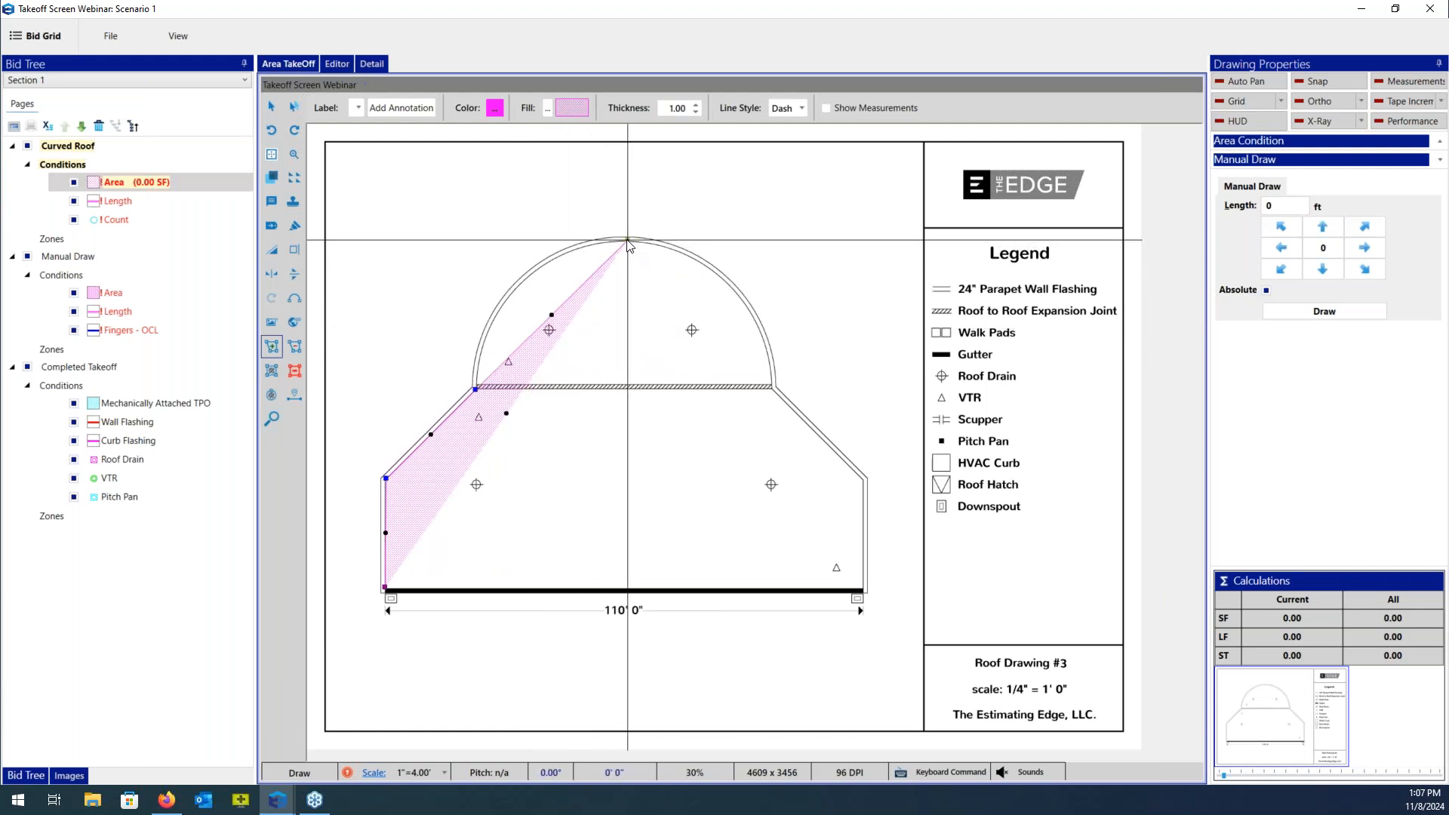
left_click(773, 388)
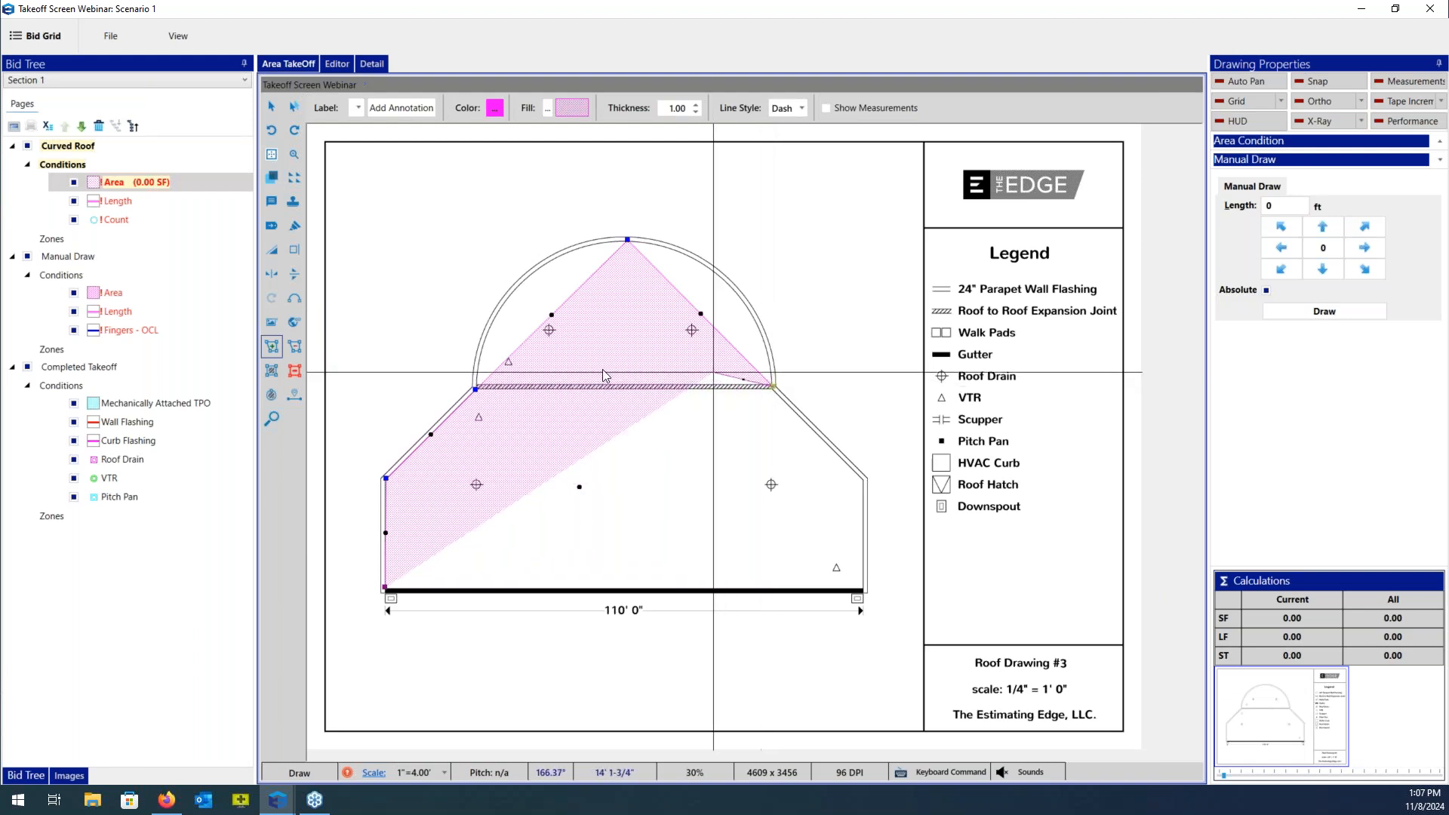
left_click(295, 304)
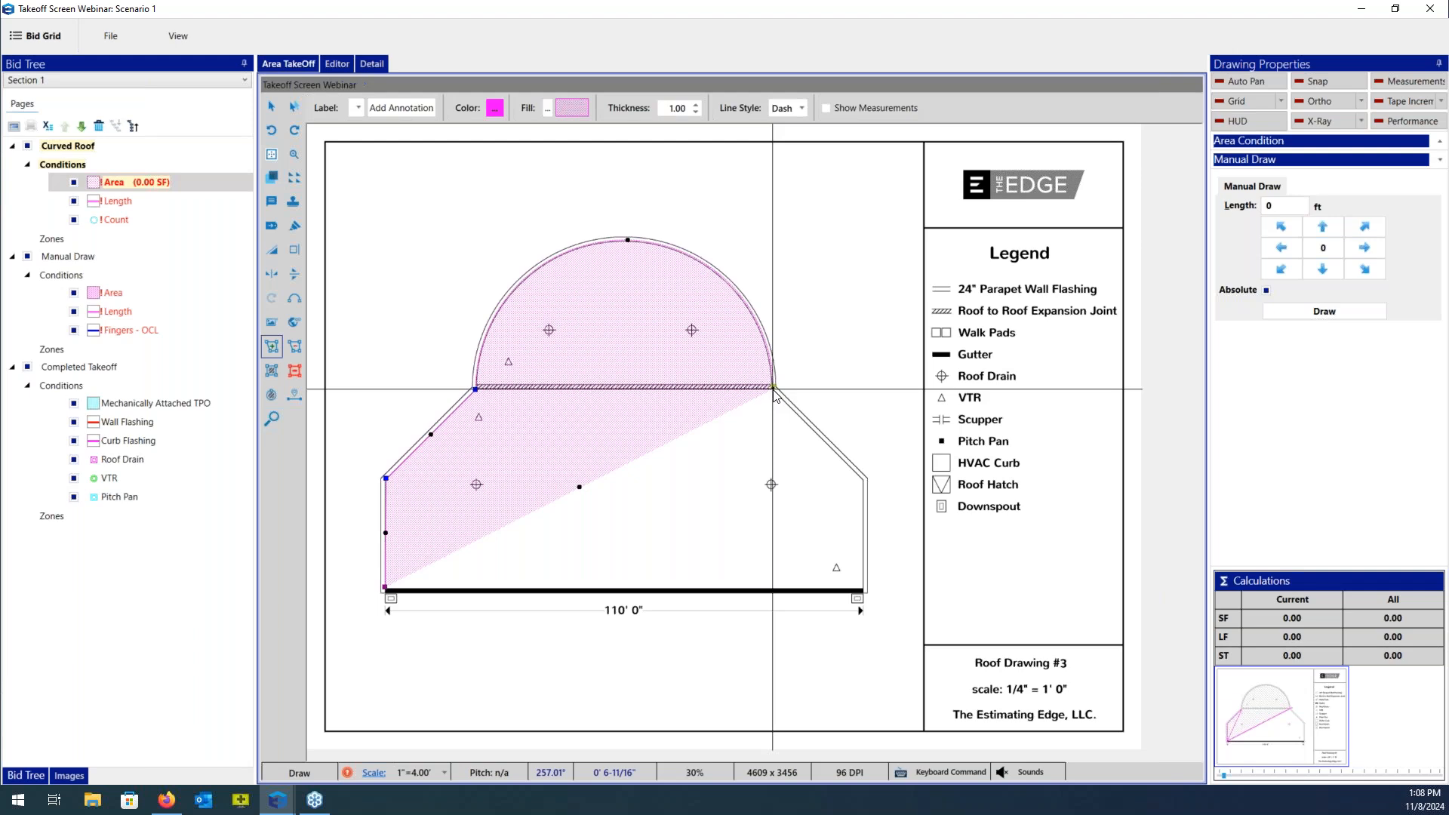
Trace the right wall down to the roof's lower-right corner and finish the area shape.
left_click(863, 480)
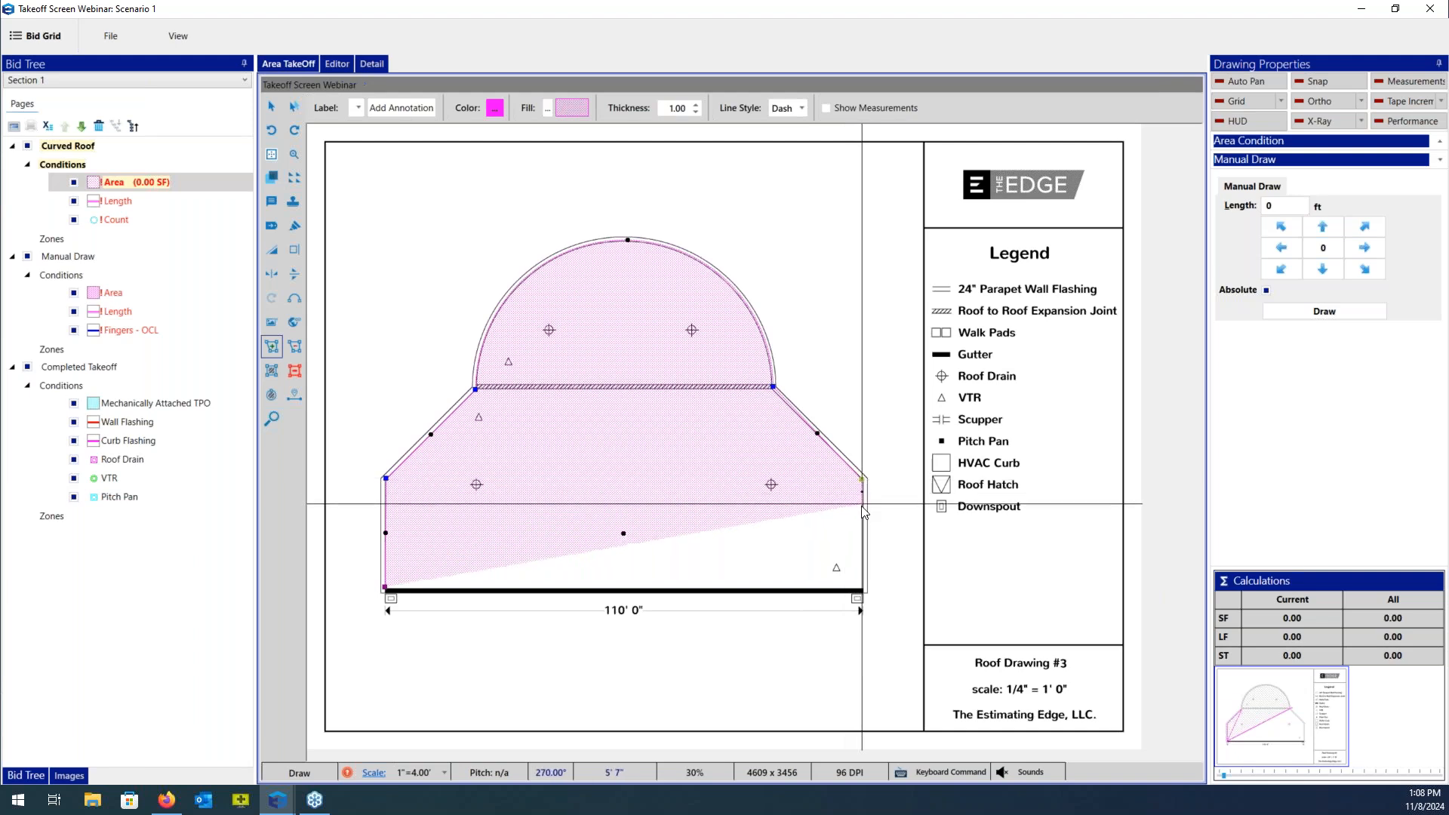
left_click(863, 589)
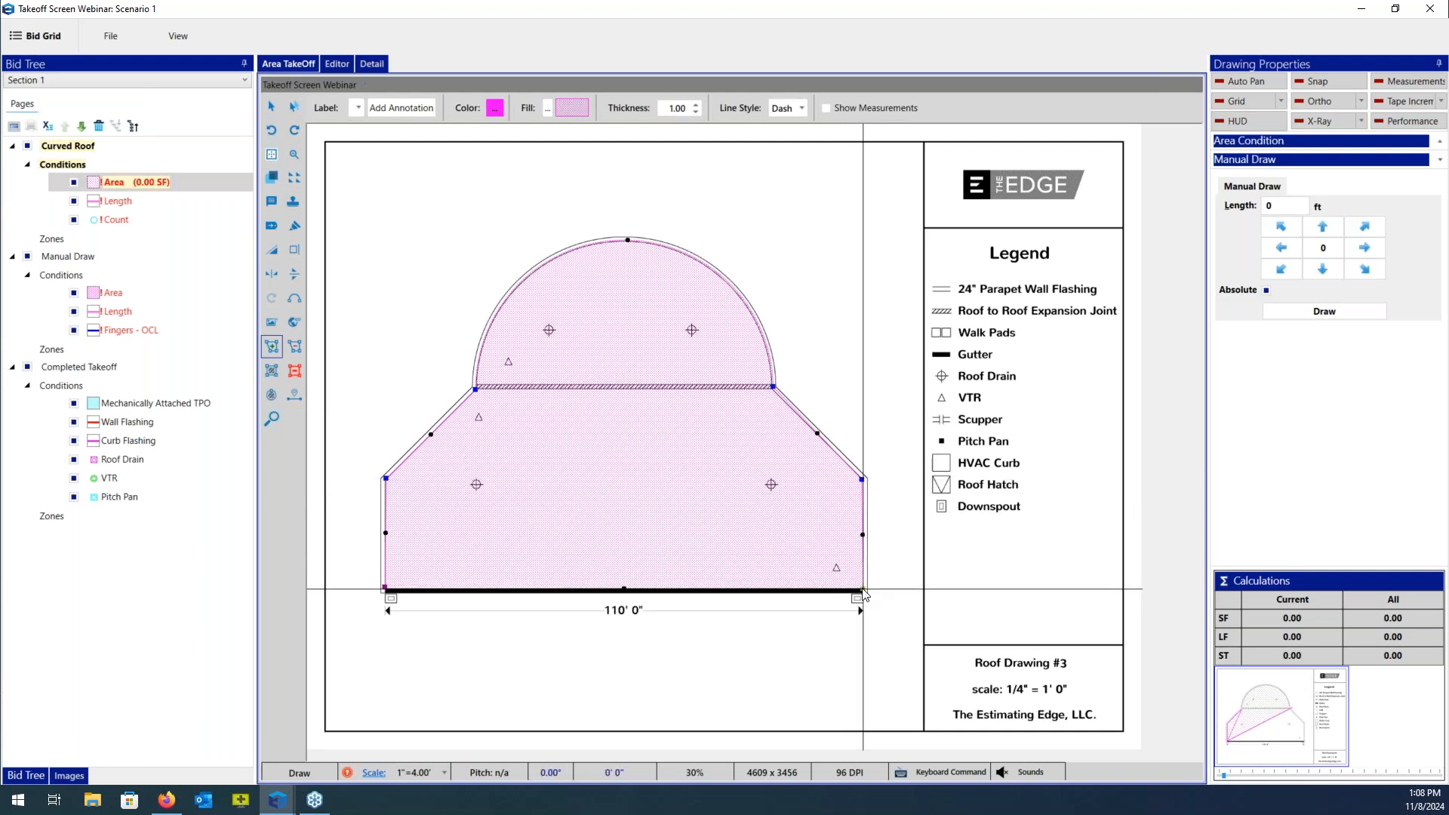
right_click(863, 588)
left_click(871, 594)
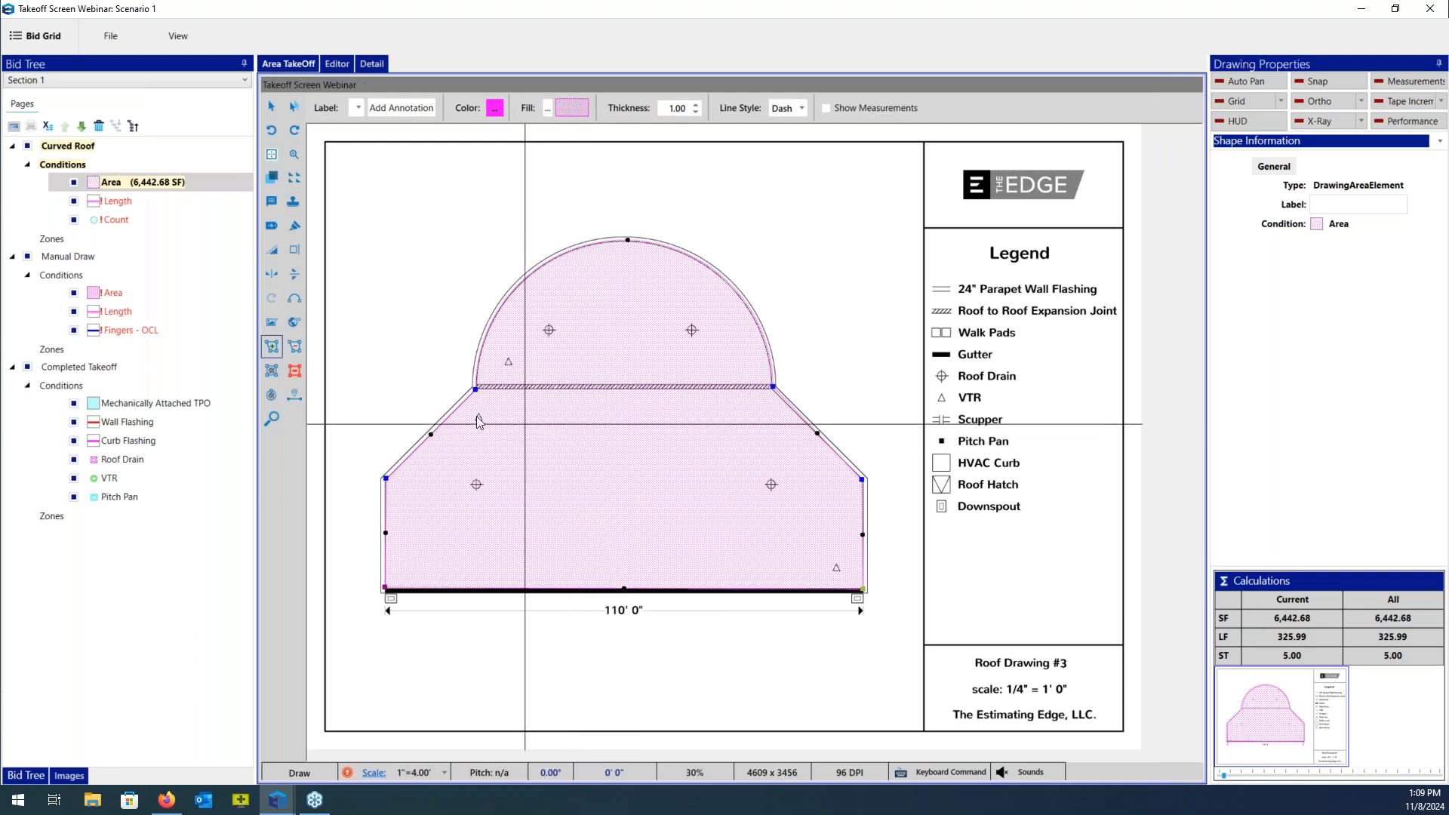
Cut an L-shaped opening of about 445 SF out of the roof area below the expansion joint.
left_click(295, 351)
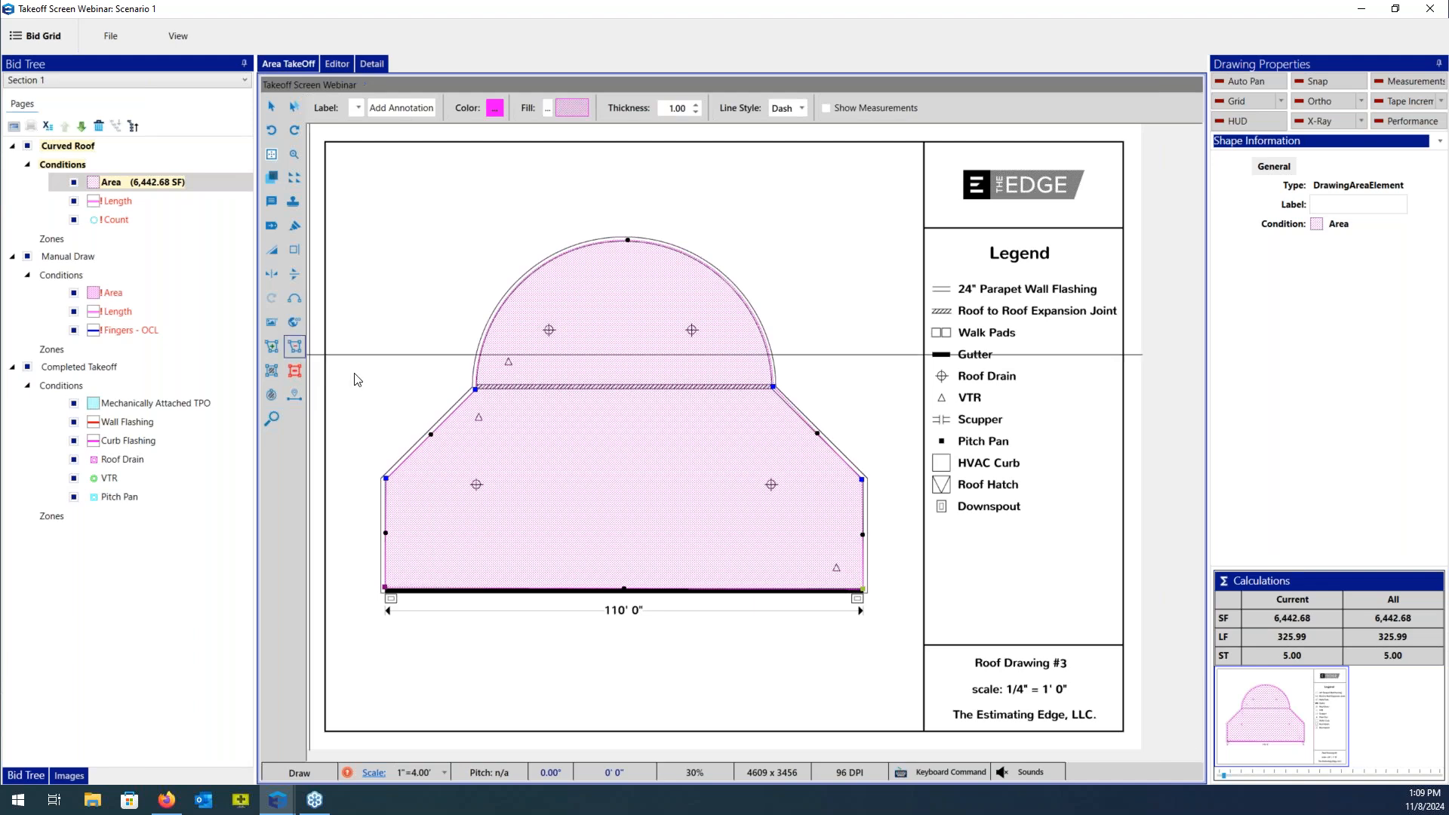
left_click(543, 421)
left_click(603, 418)
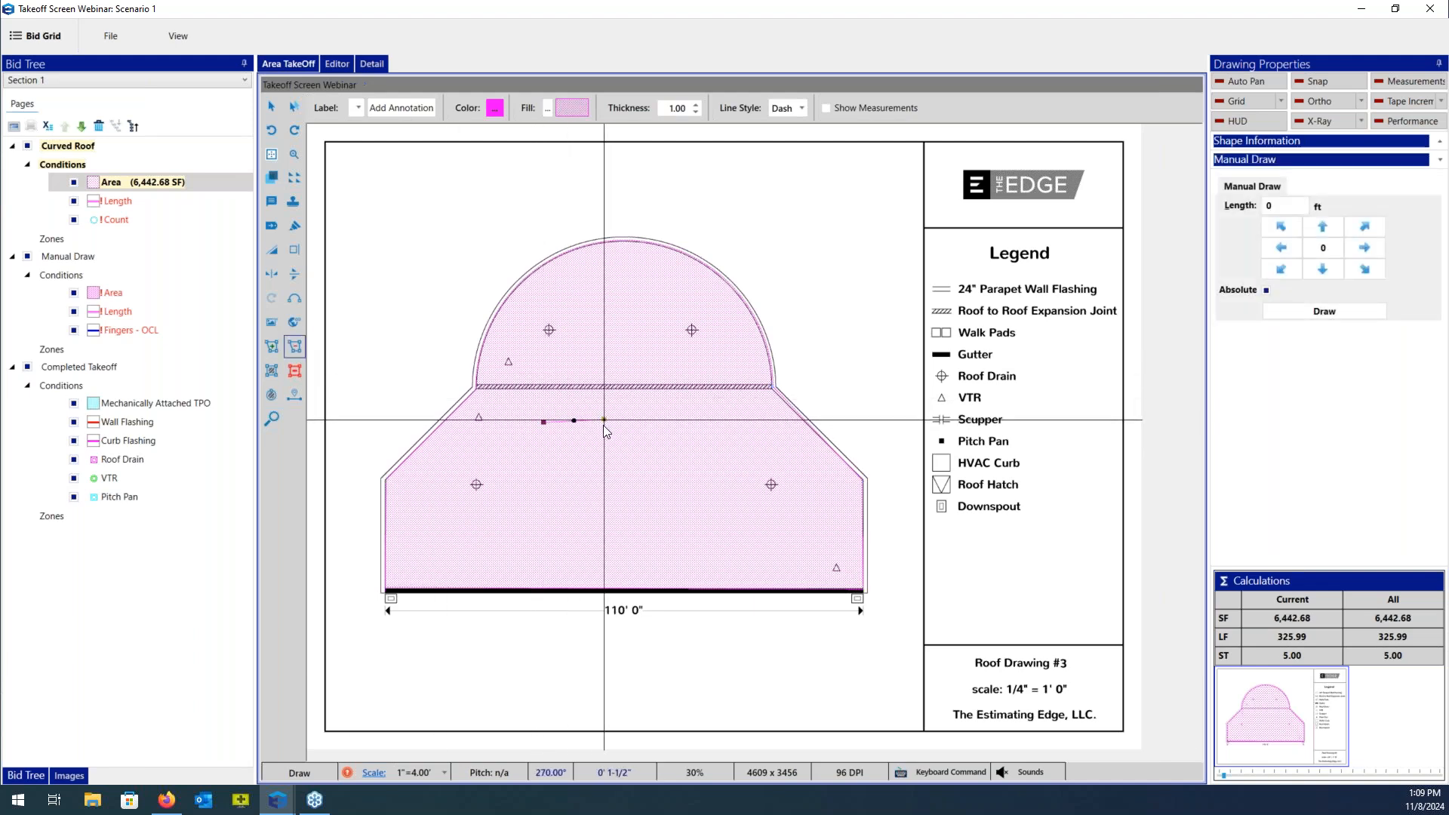
left_click(614, 463)
left_click(665, 462)
left_click(662, 511)
left_click(542, 508)
left_click(544, 422)
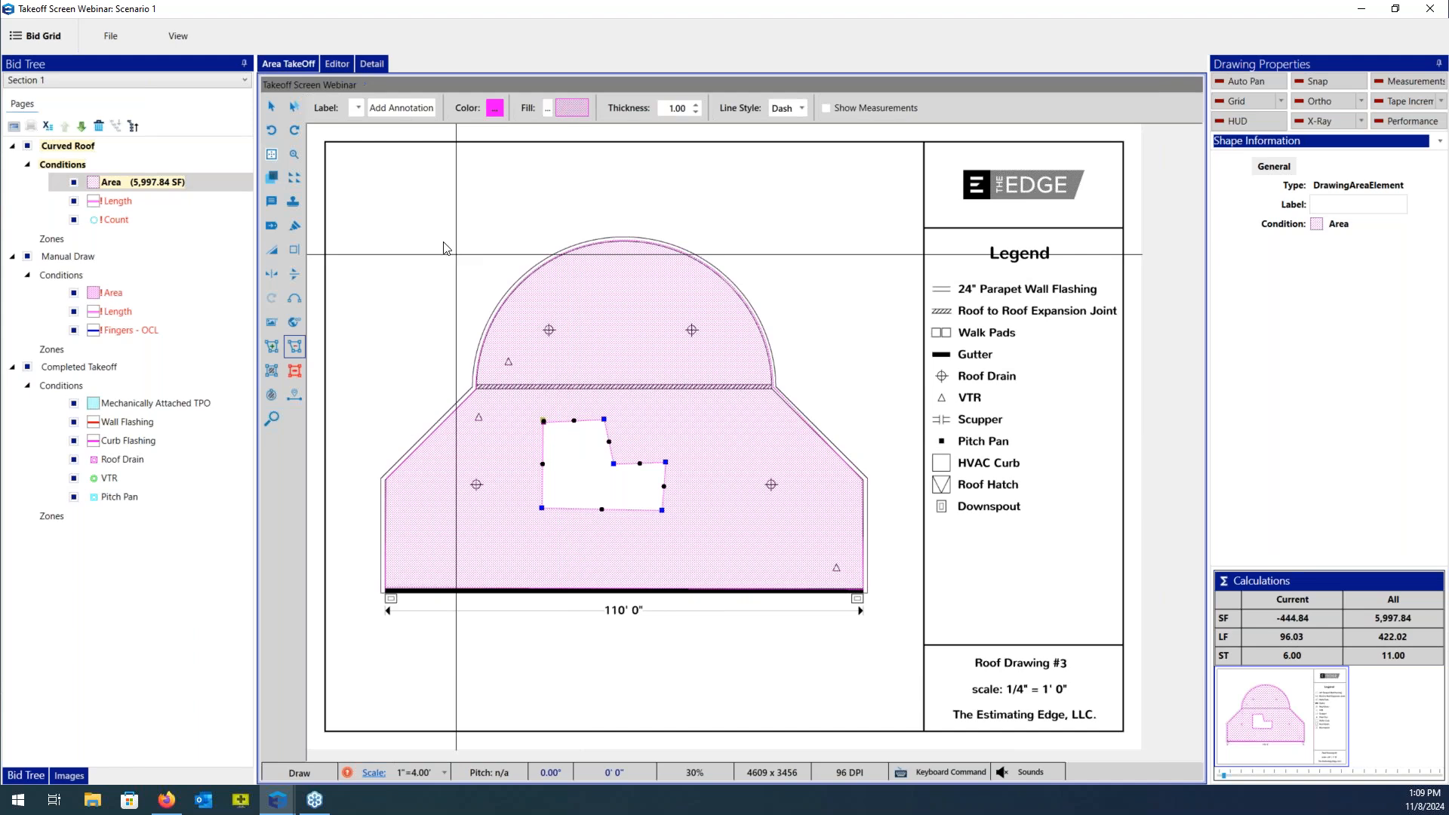
Undo the L-shaped cutout, redo it, and undo it once more.
left_click(273, 130)
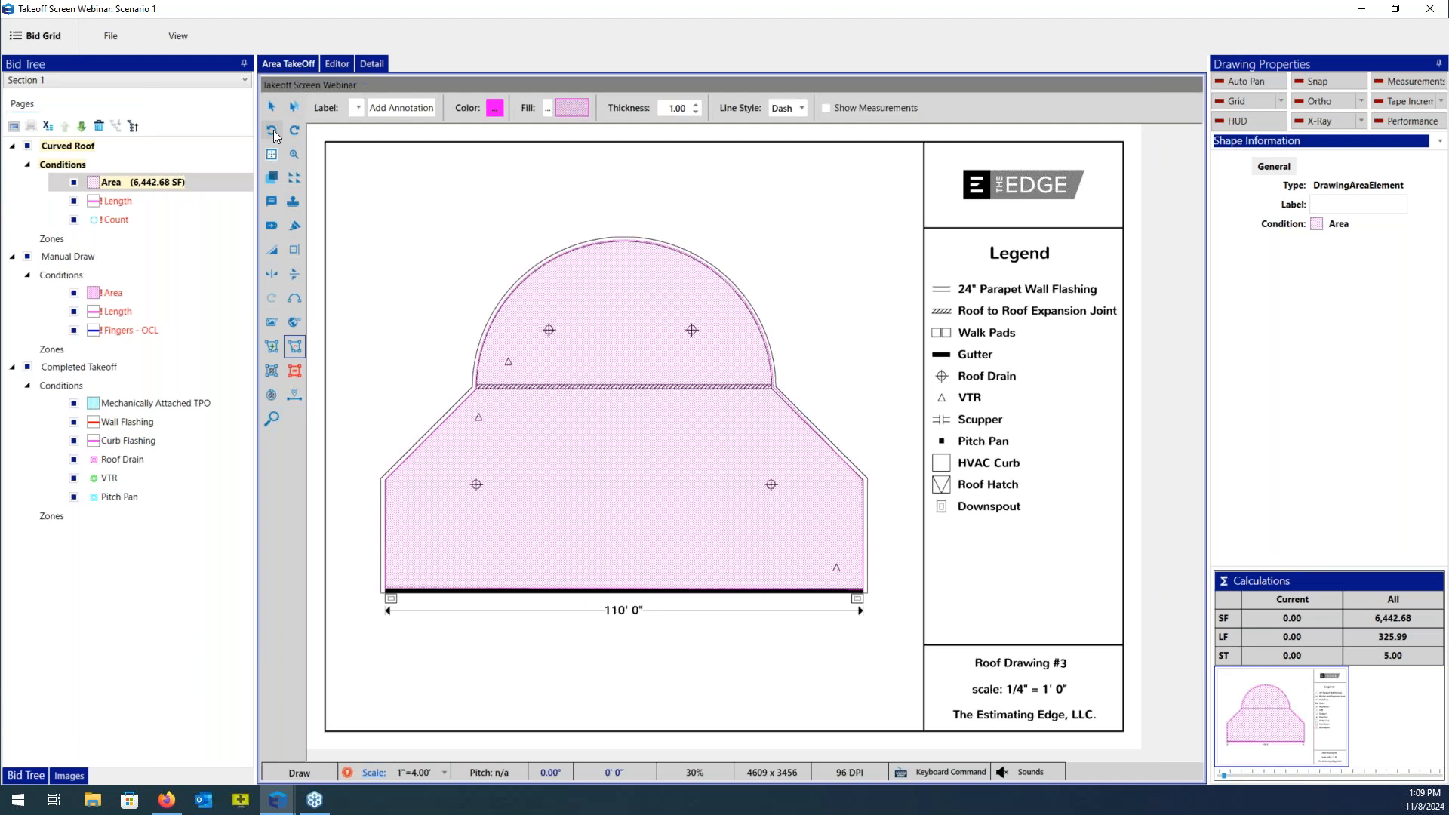
left_click(293, 131)
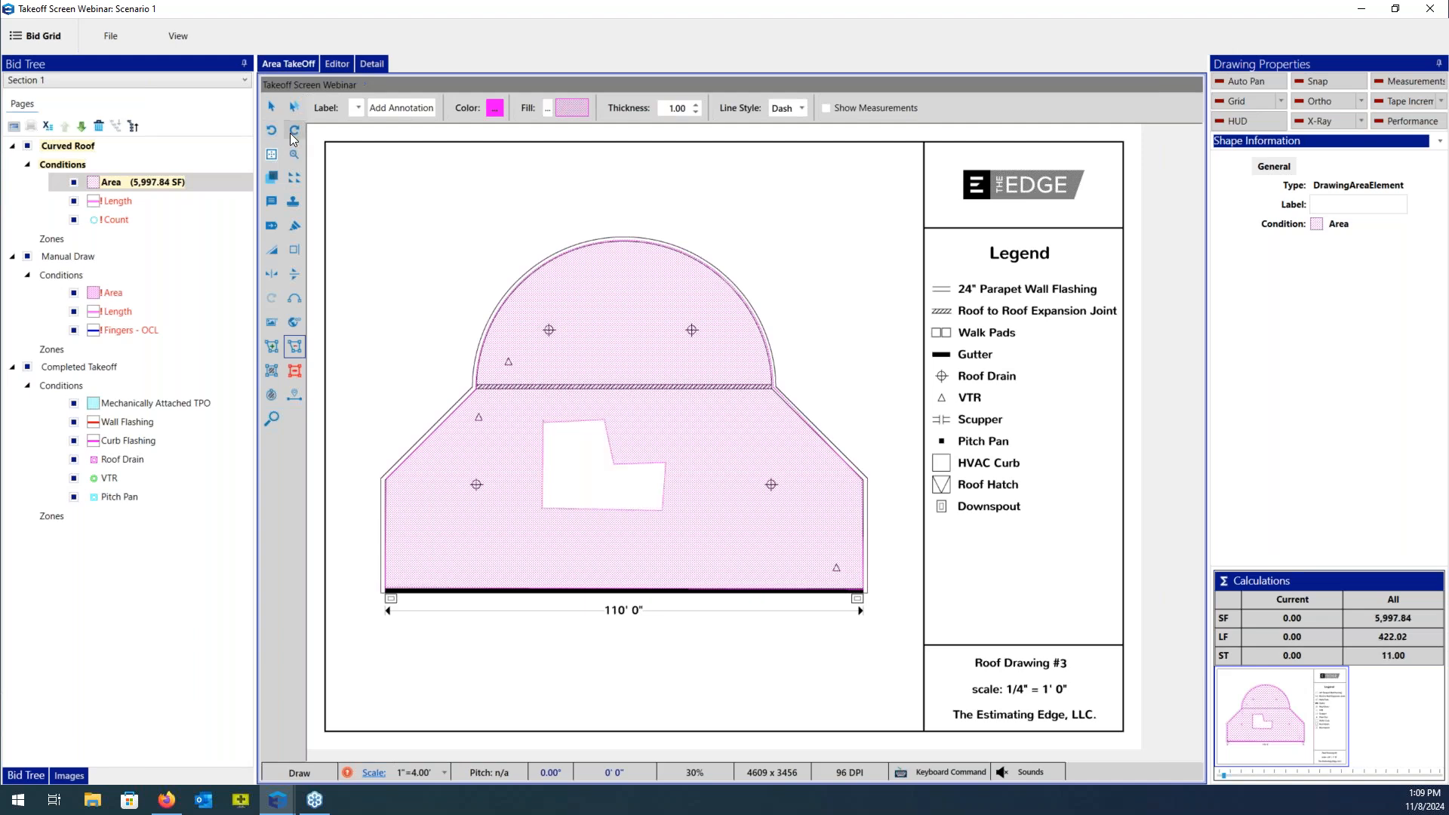
left_click(270, 131)
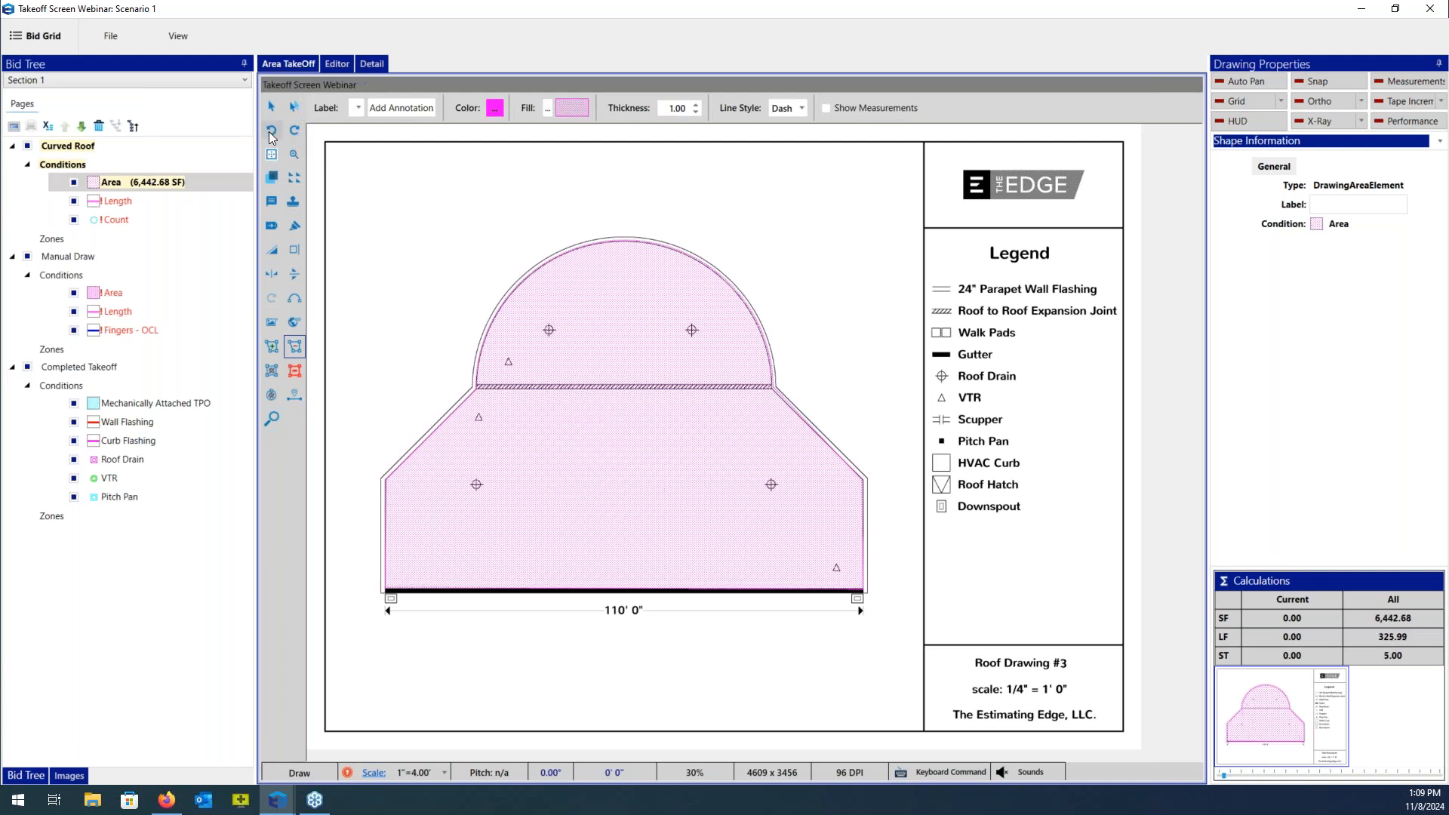
Cut a rectangular opening about 22' 11" by 10' 10" out of the roof area below the expansion joint.
left_click(296, 368)
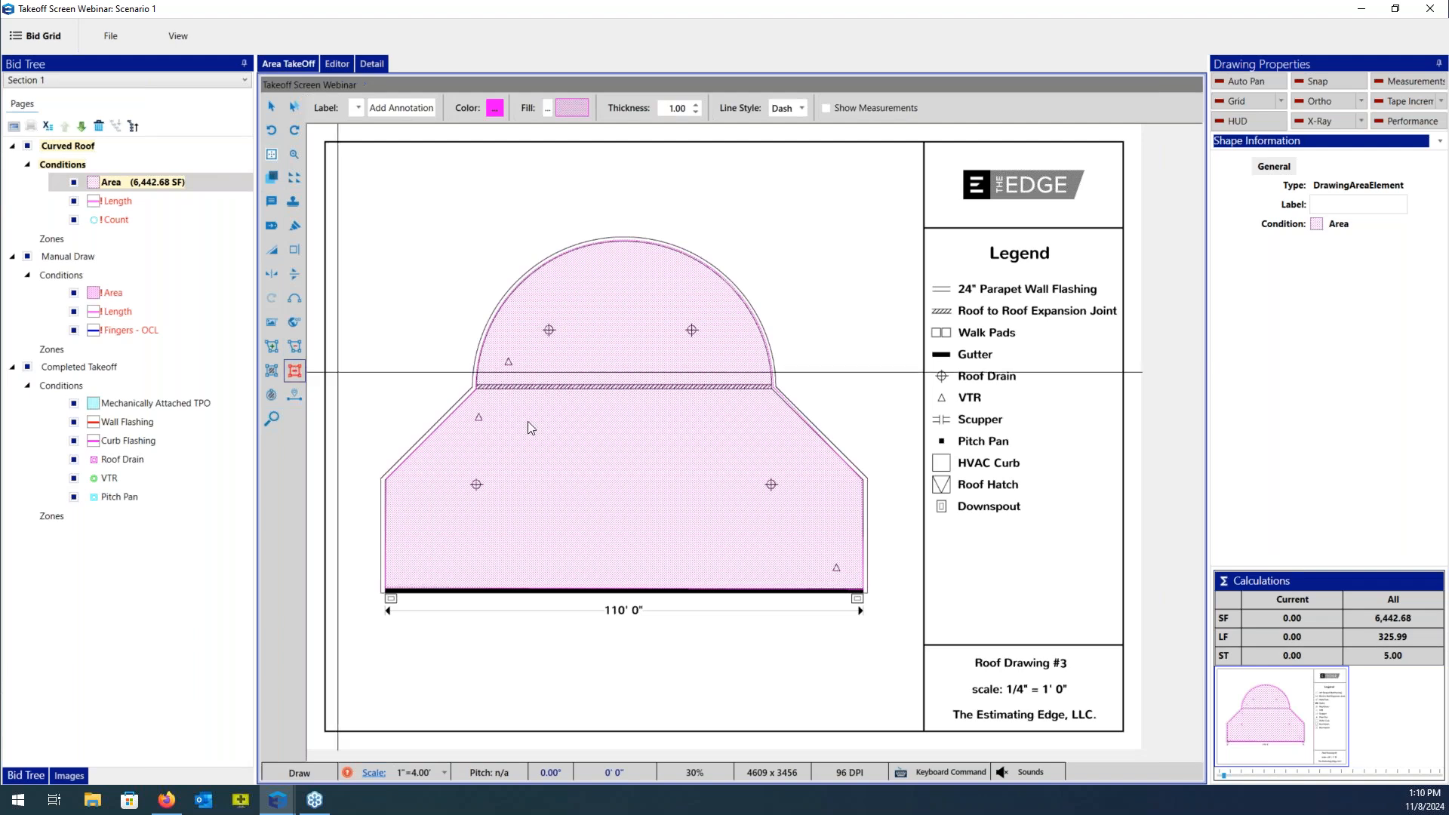
left_click(571, 421)
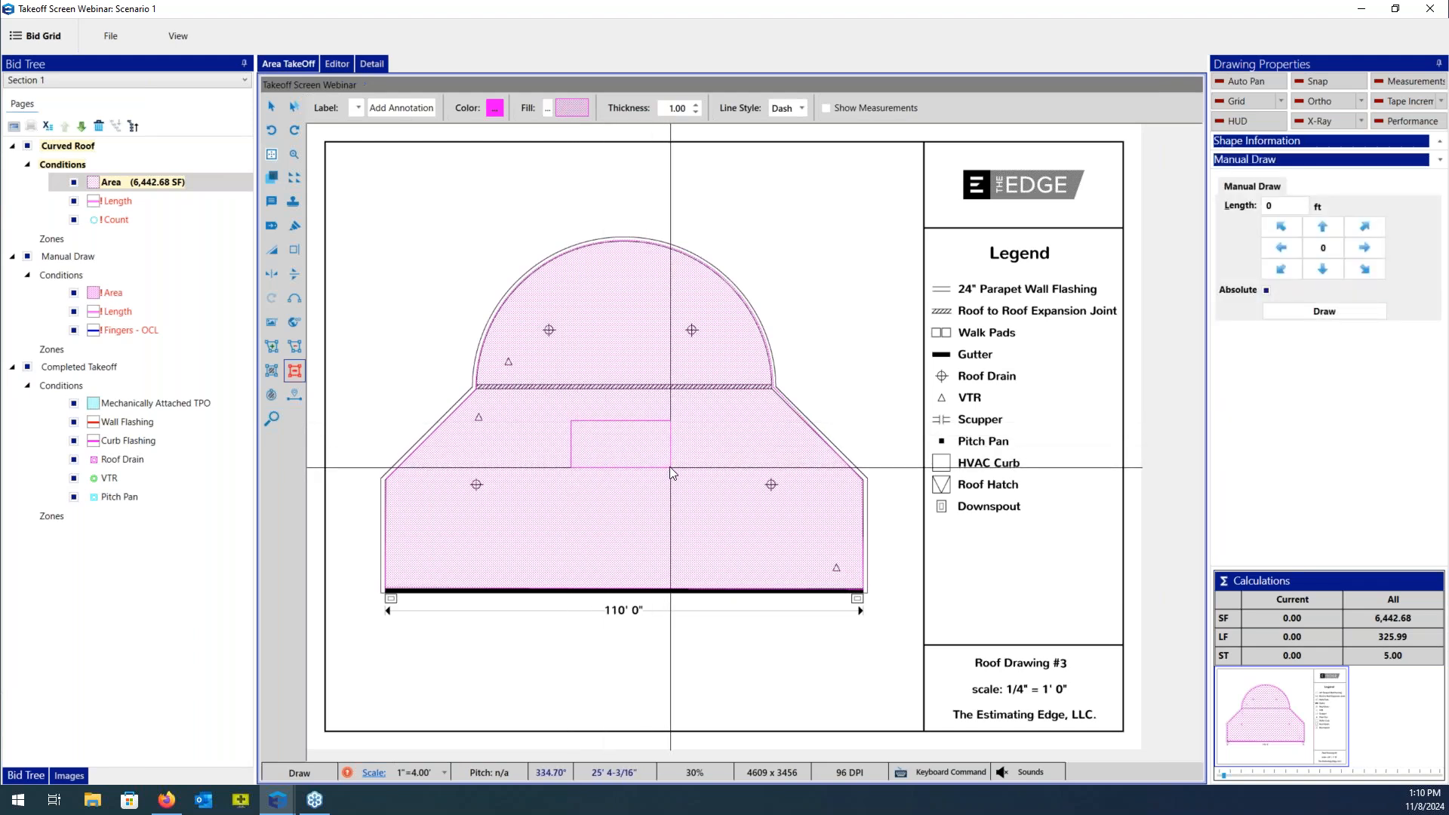
left_click(670, 468)
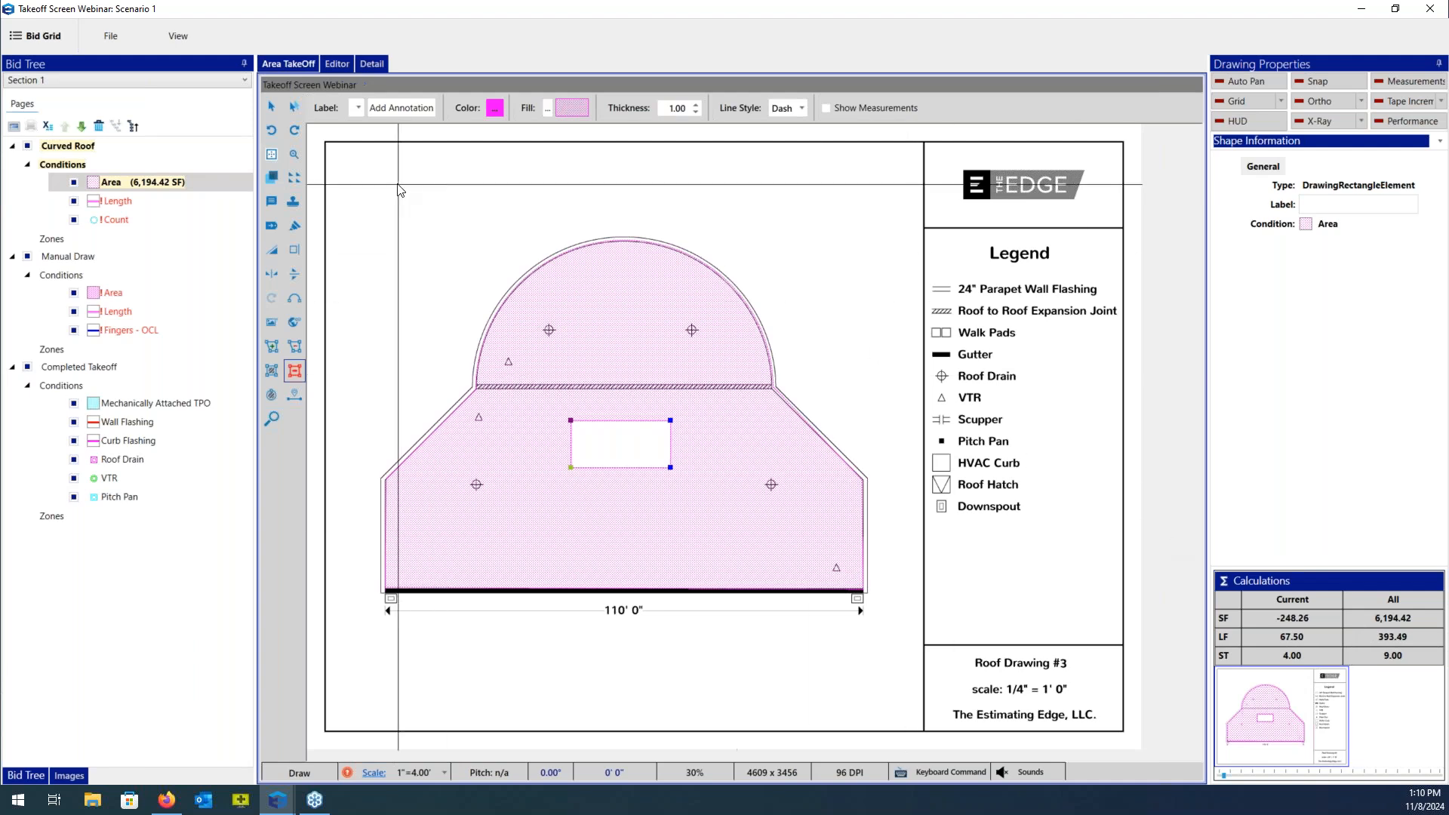
Move the rectangular cutout up into the curved part of the roof above the drains and turn on its measurements.
left_click(273, 108)
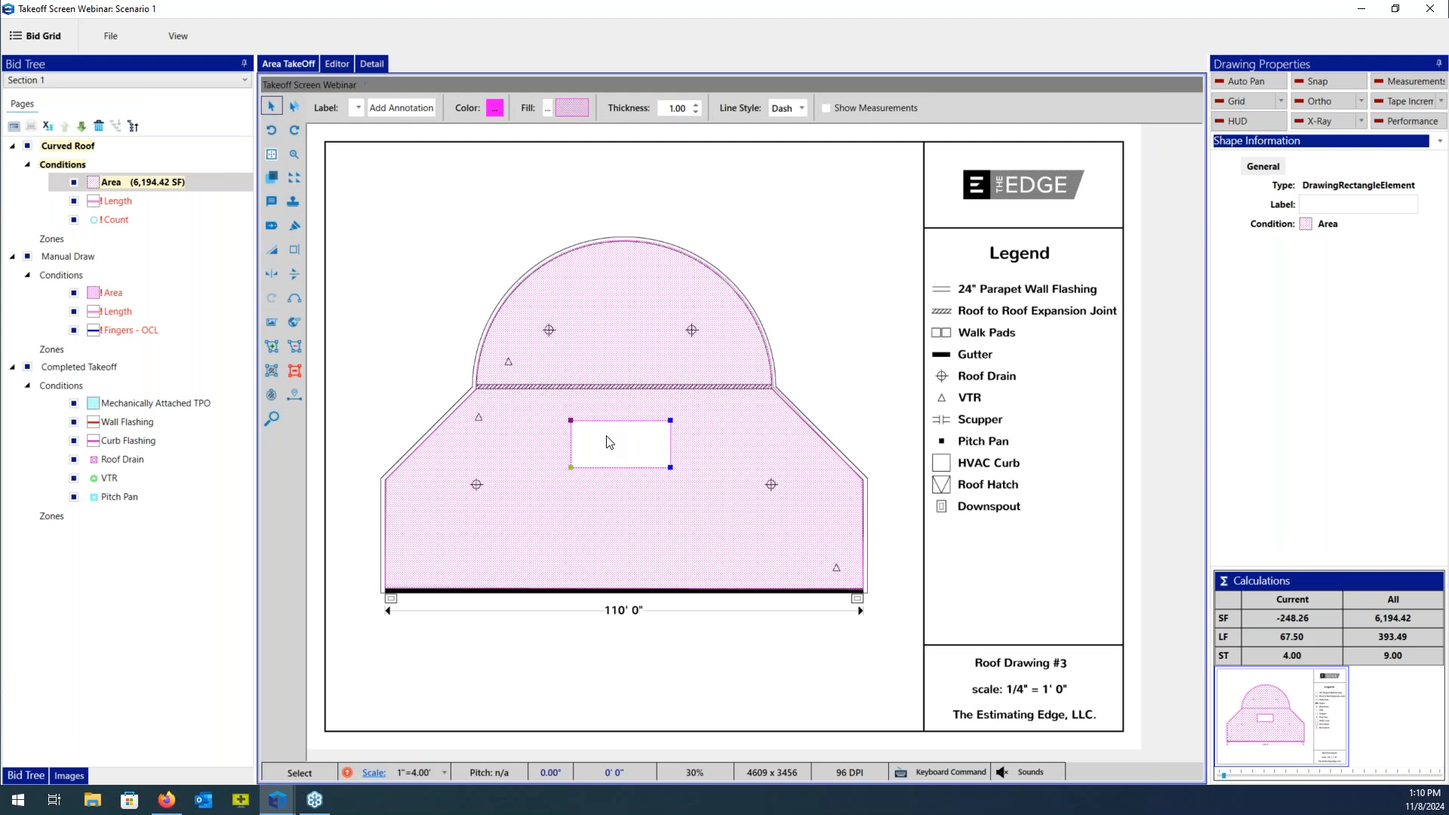
left_click_drag(609, 441, 607, 281)
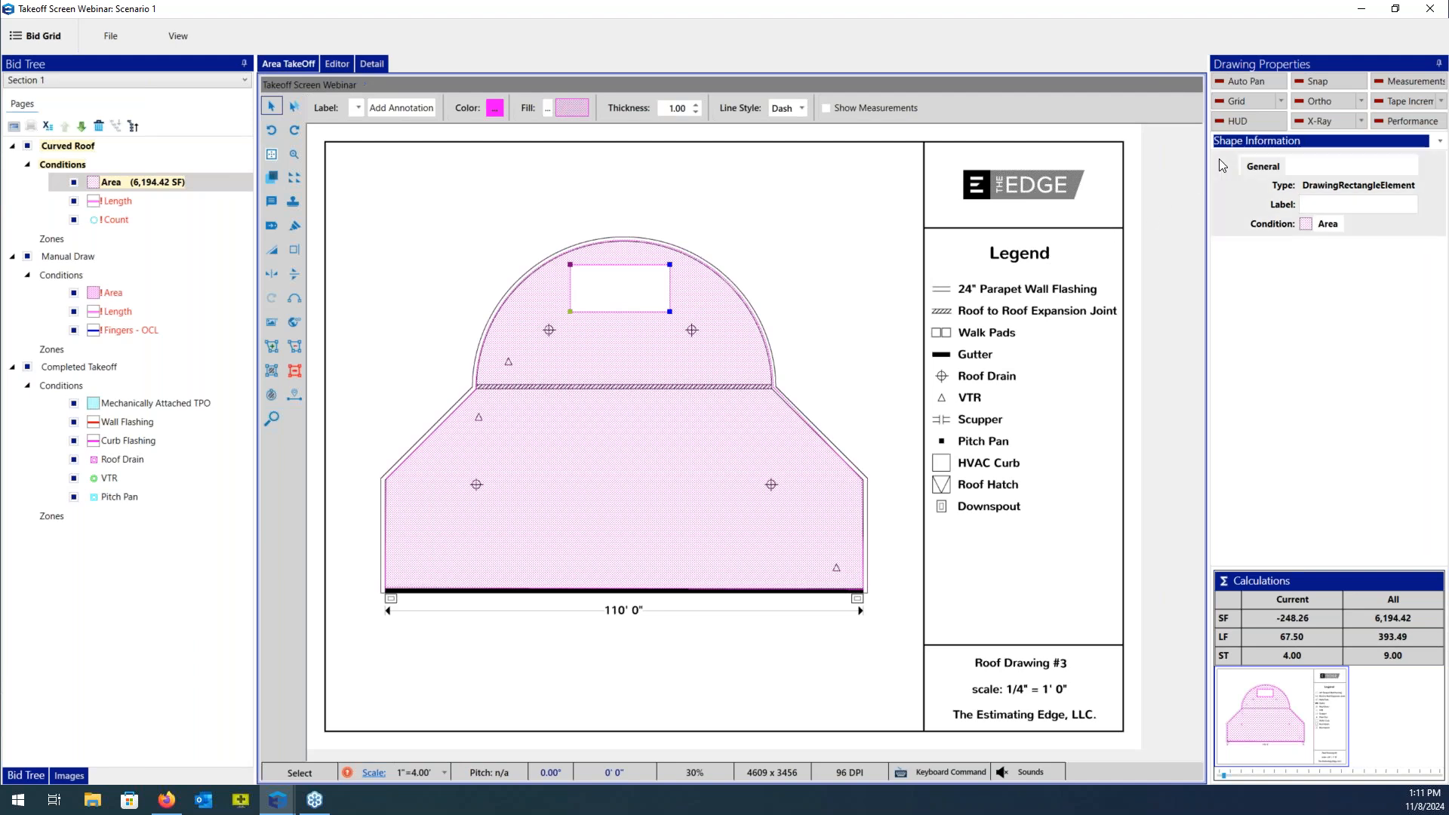
left_click(1409, 78)
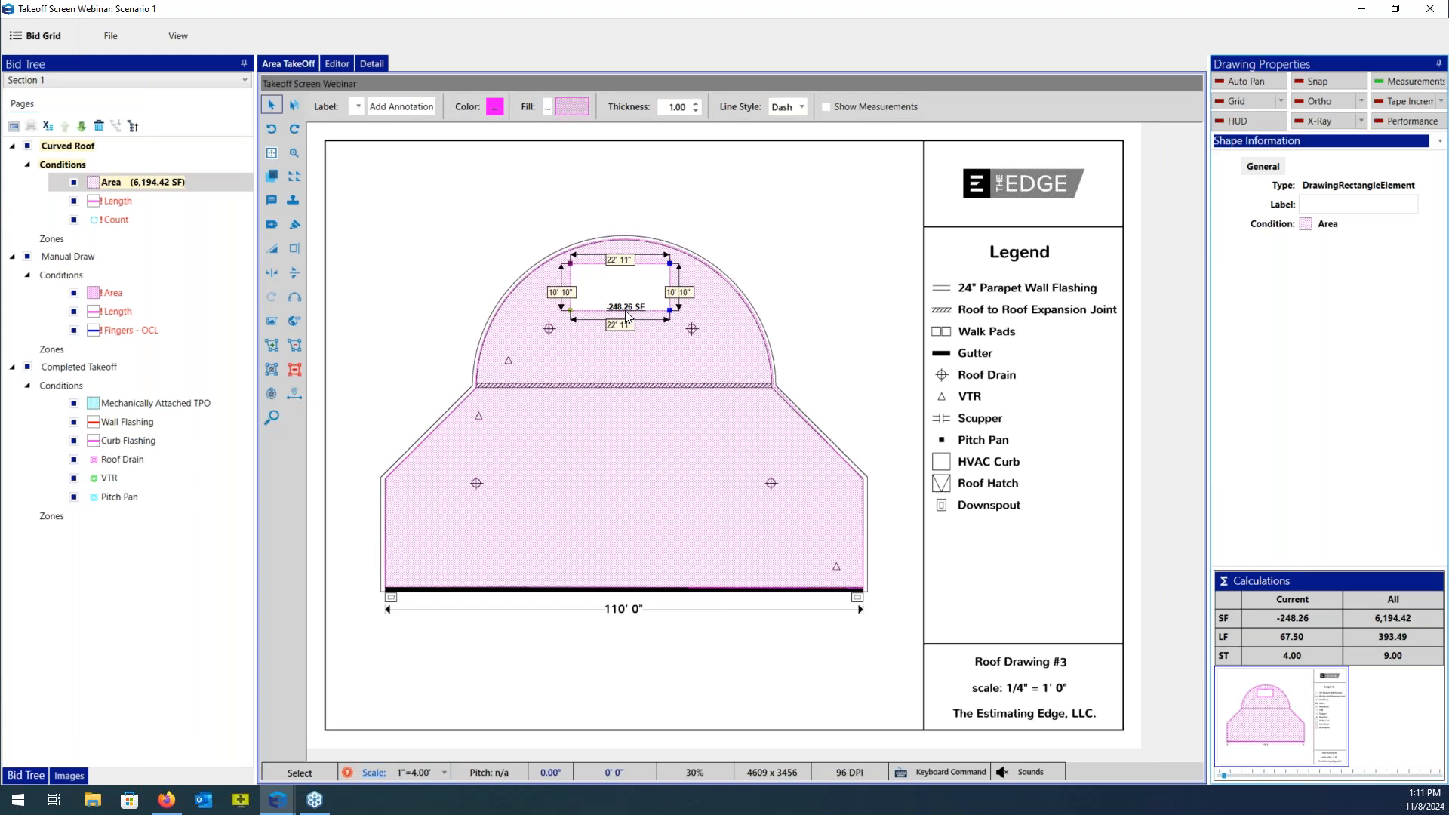
Draw a horizontal measured line about 22' 11" long across the full width of the rectangular cutout.
left_click(273, 254)
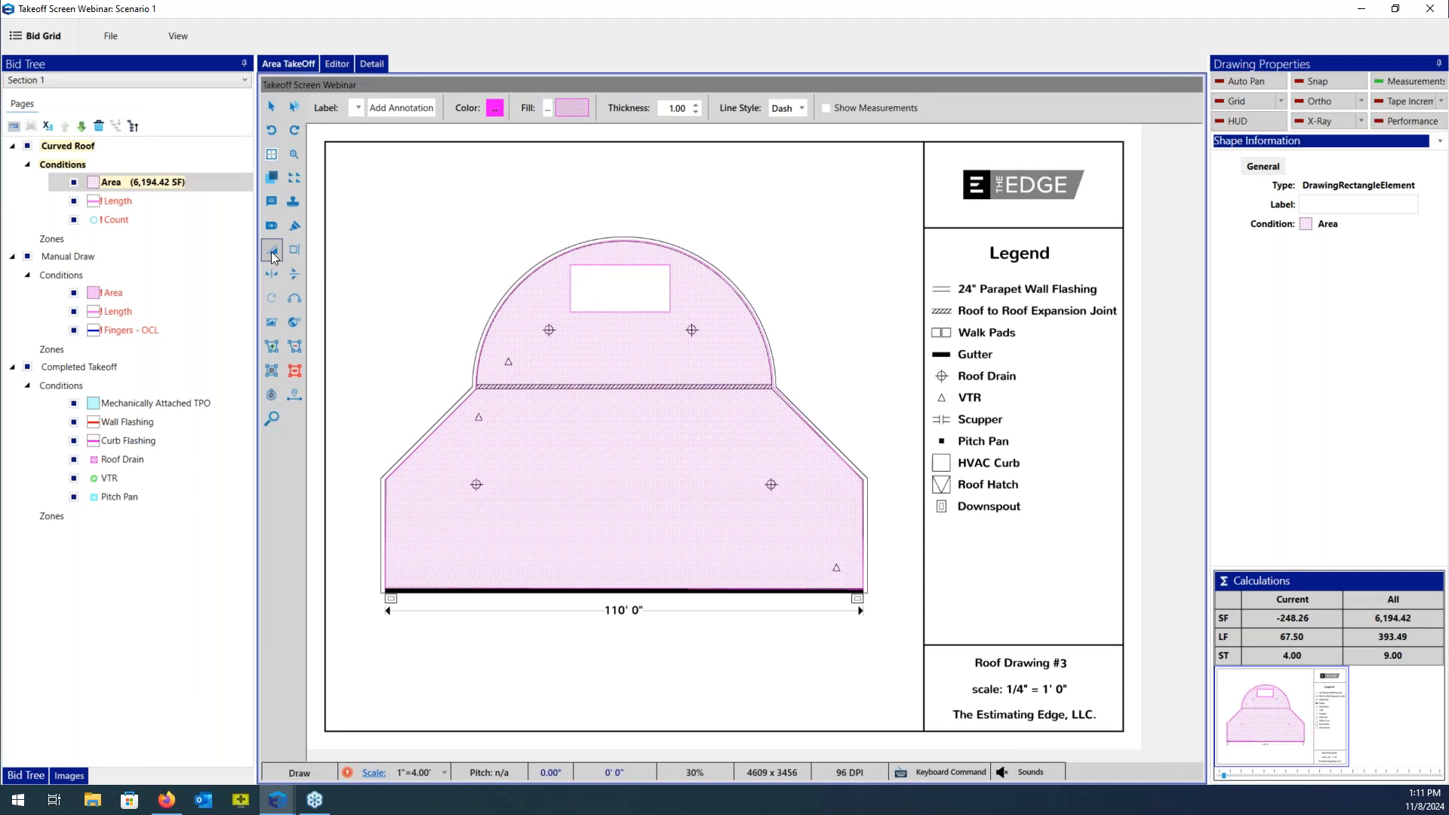
left_click(571, 288)
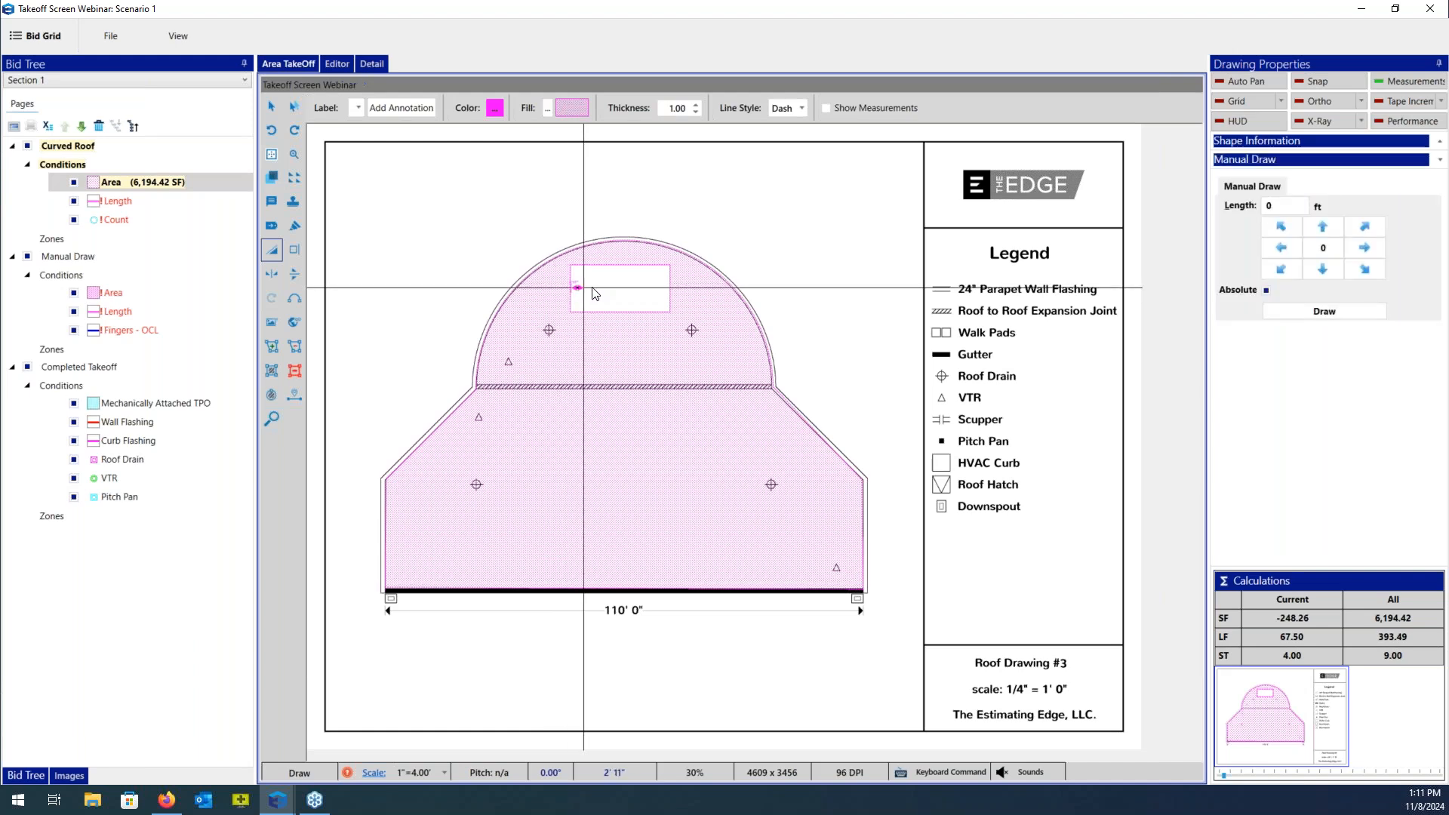
left_click(668, 287)
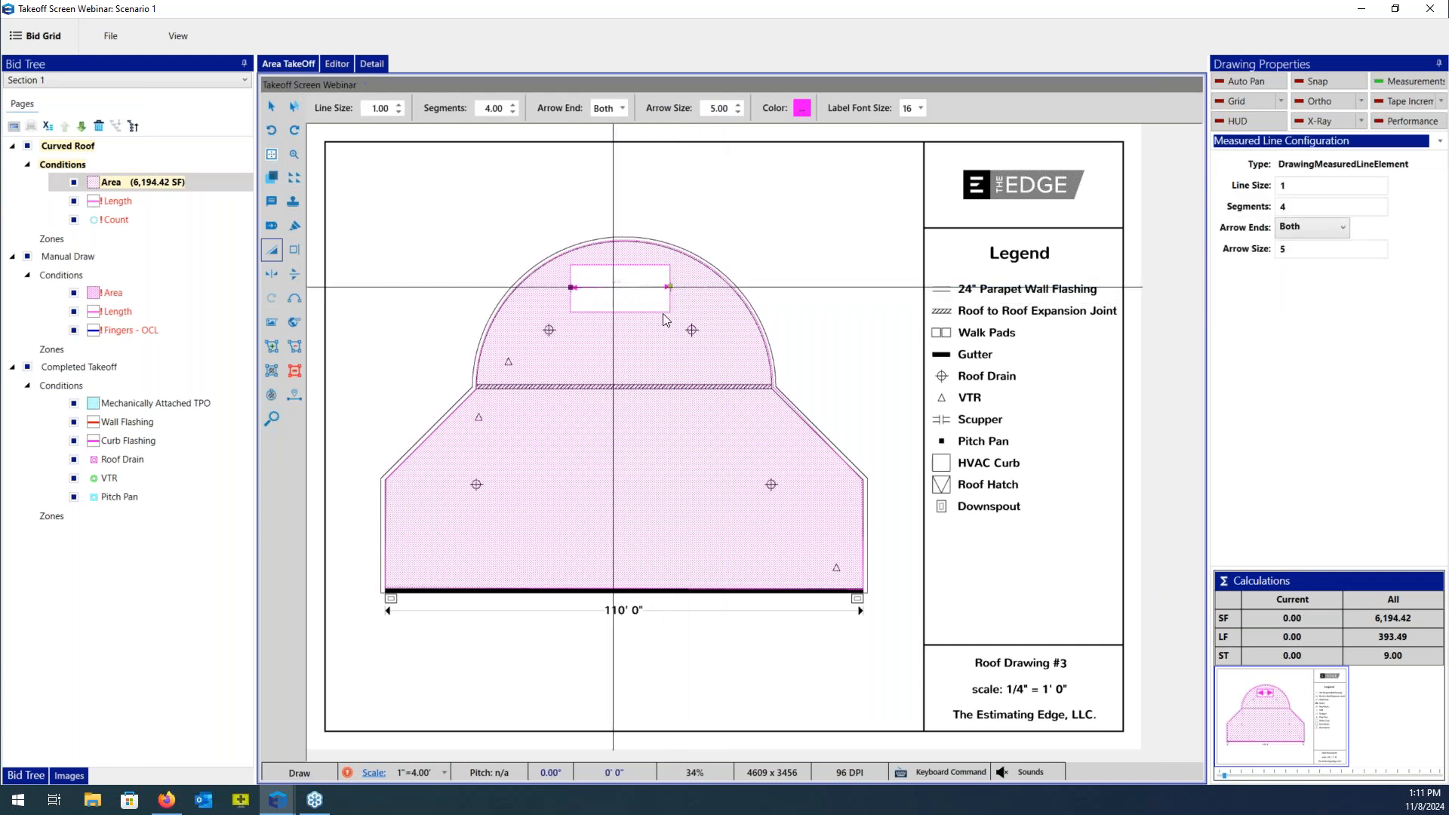
Set the label font size of the cutout's measured line to 42.
scroll(664, 319, "up", 5)
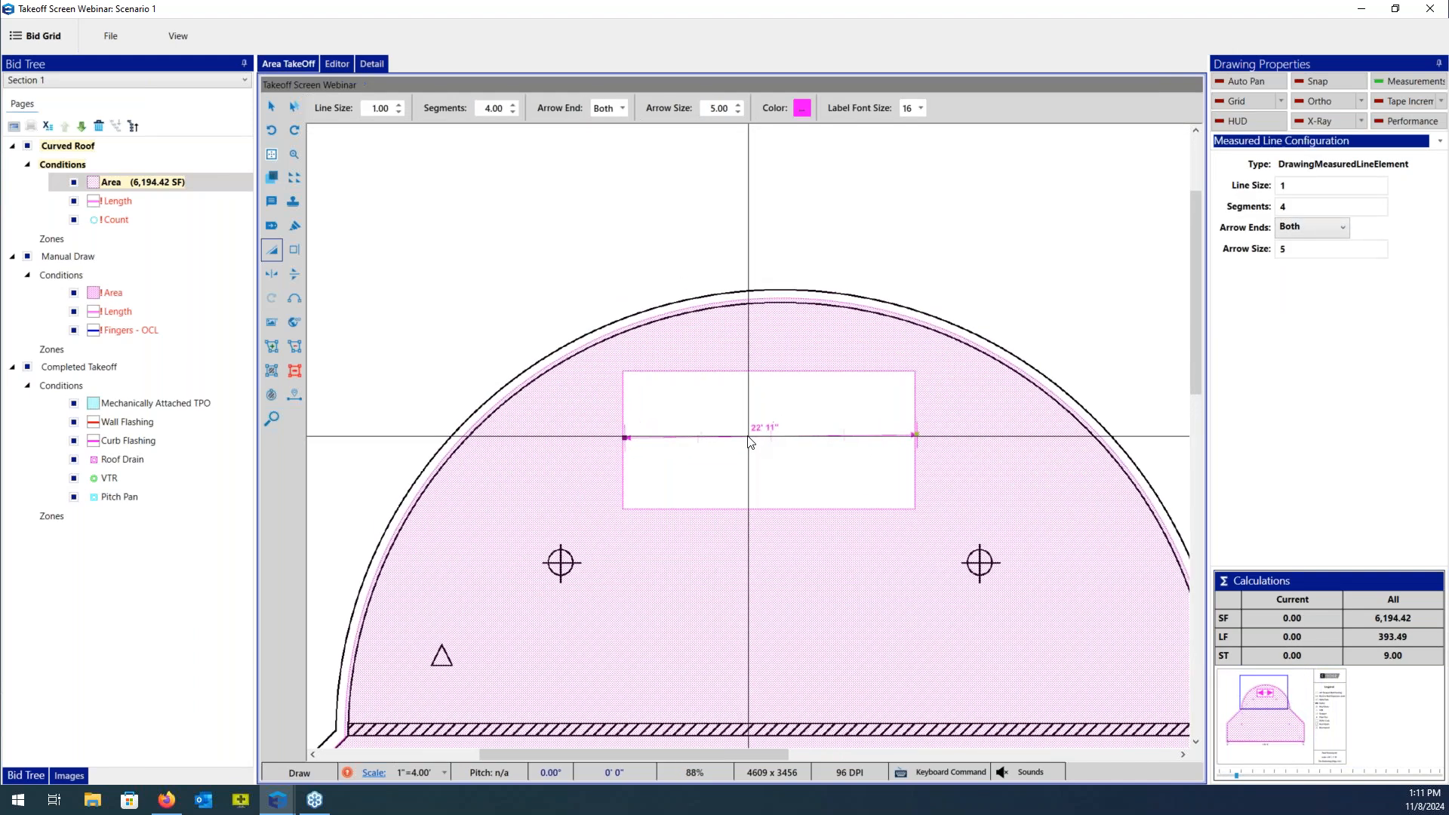
scroll(748, 442, "up", 1)
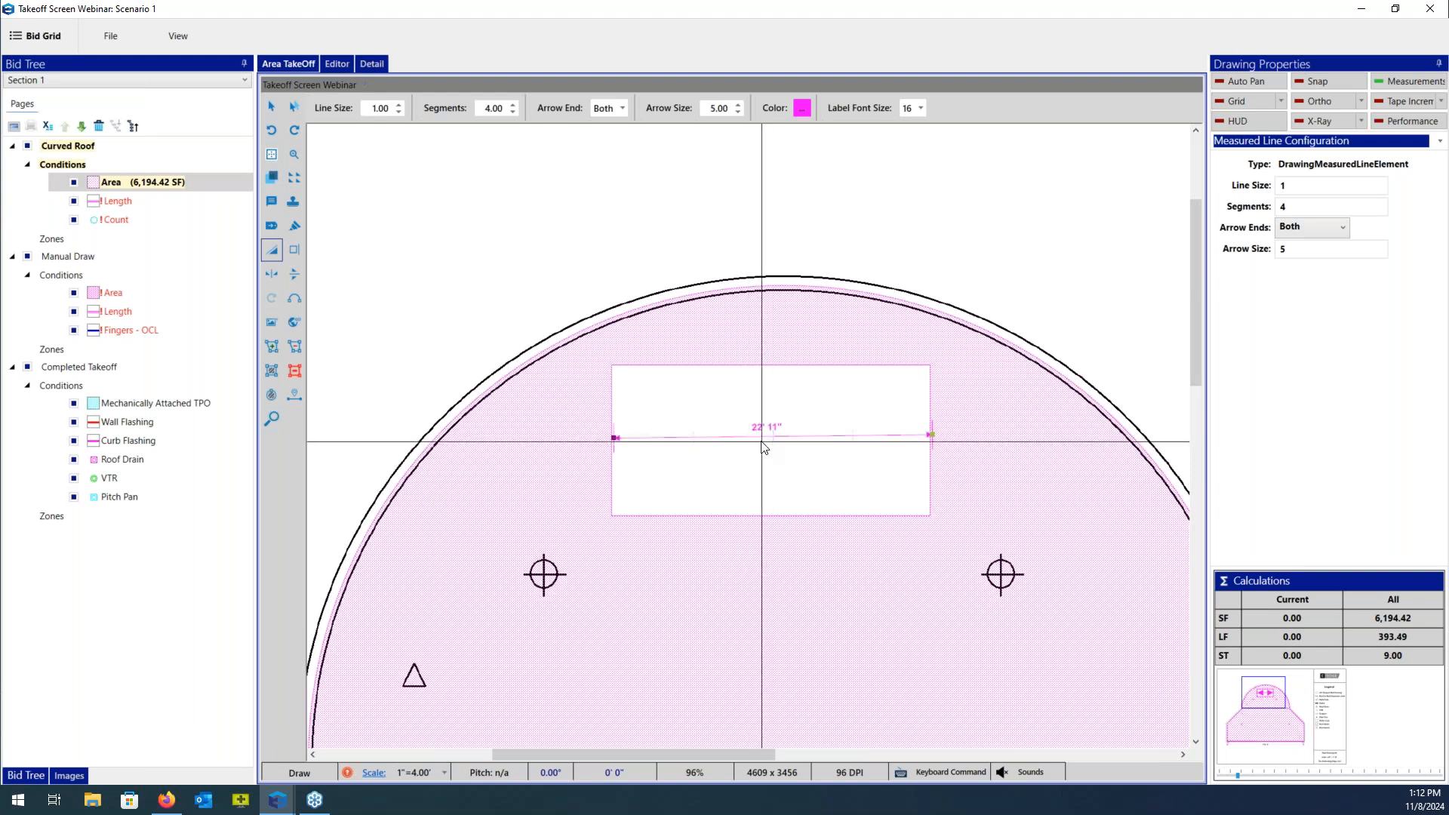
left_click(921, 107)
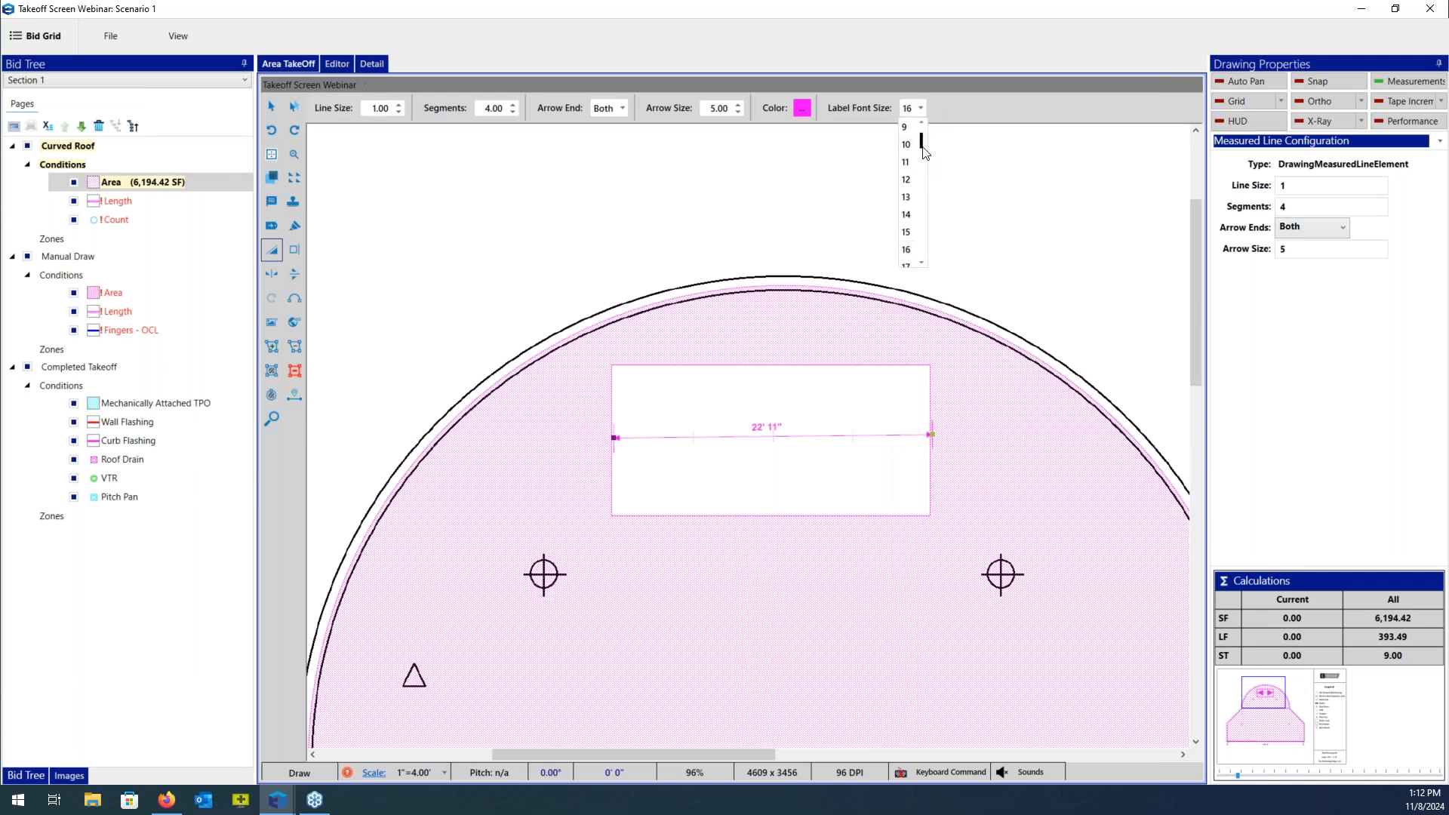
left_click_drag(923, 153, 922, 202)
left_click(907, 199)
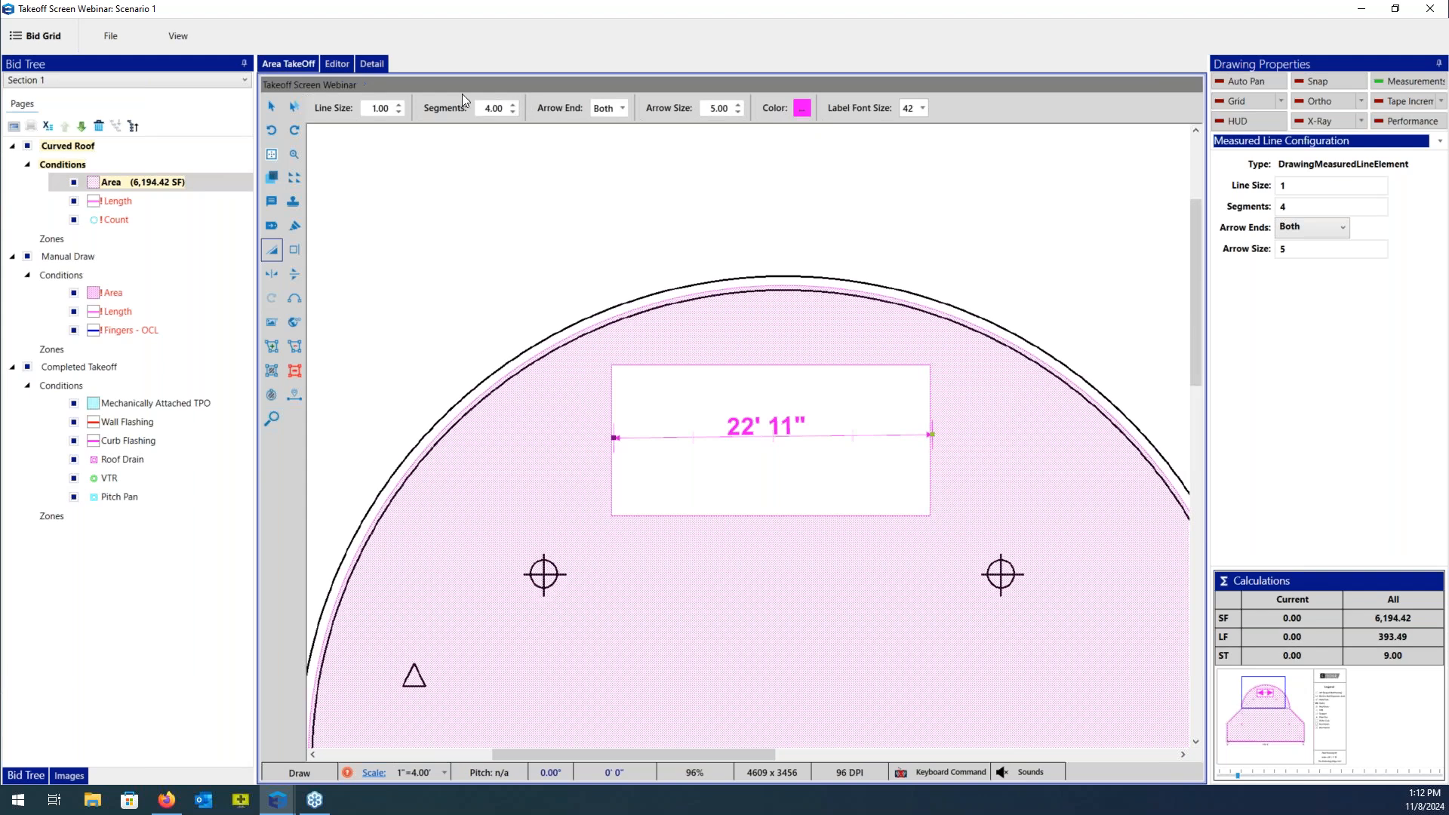
Set the measured line's line size to 5 and its segments to 6.
left_click(400, 105)
left_click(400, 105)
left_click(400, 105)
left_click(400, 105)
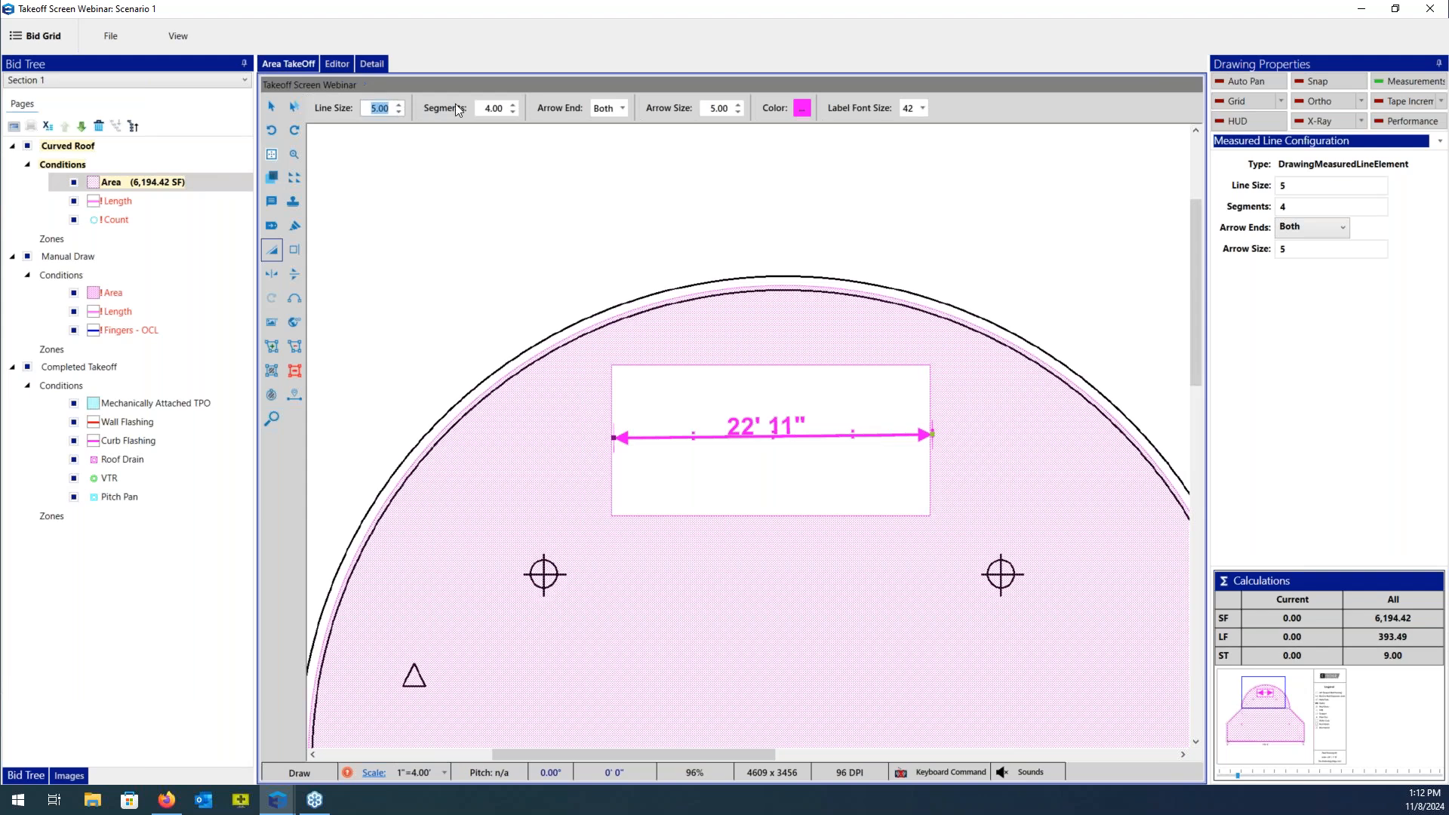
left_click(513, 105)
left_click(512, 105)
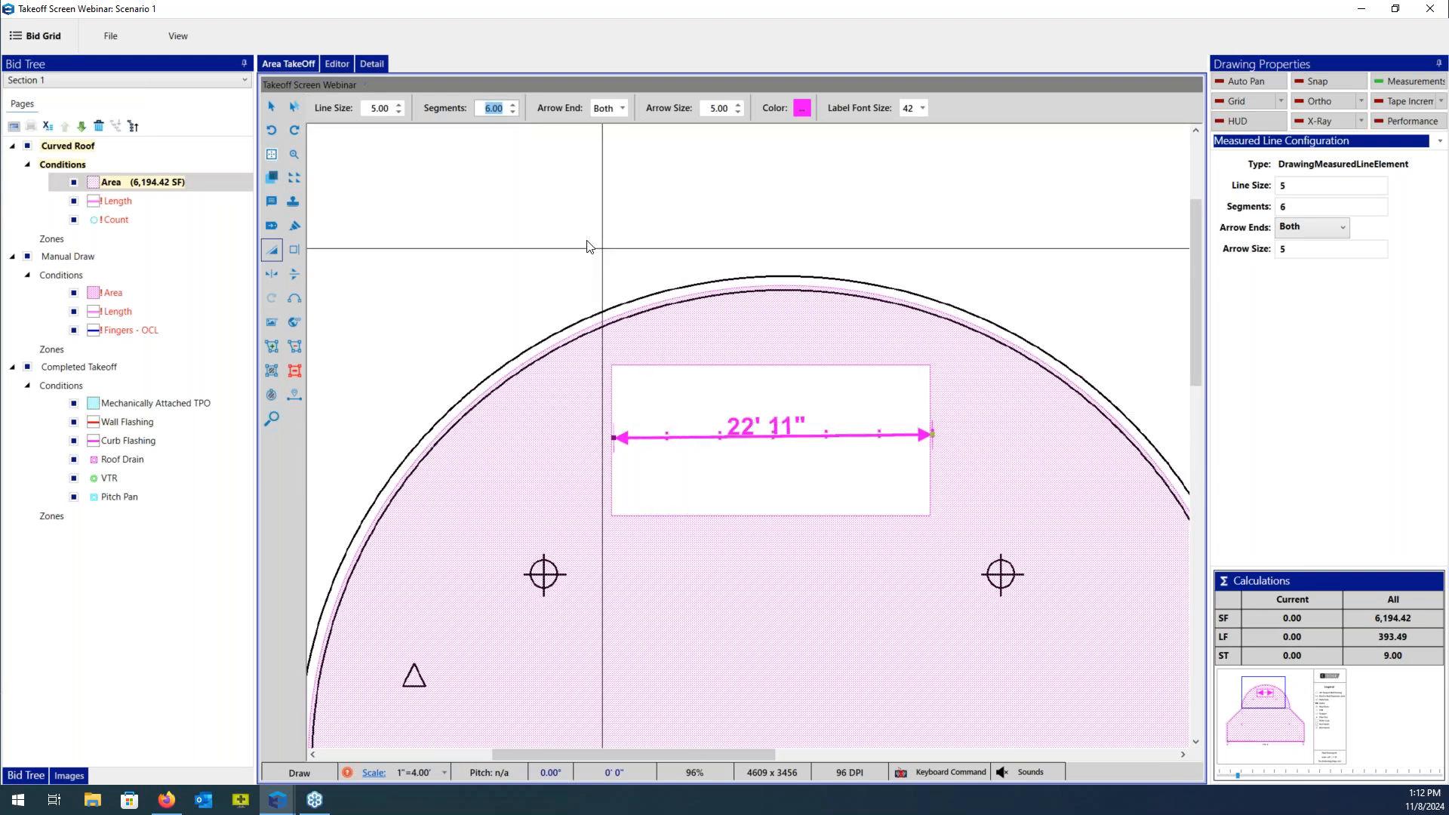
With the Curved Roof Length condition, trace the left wall from the gutter up the diagonal to the expansion joint and finish the line.
scroll(555, 225, "down", 5)
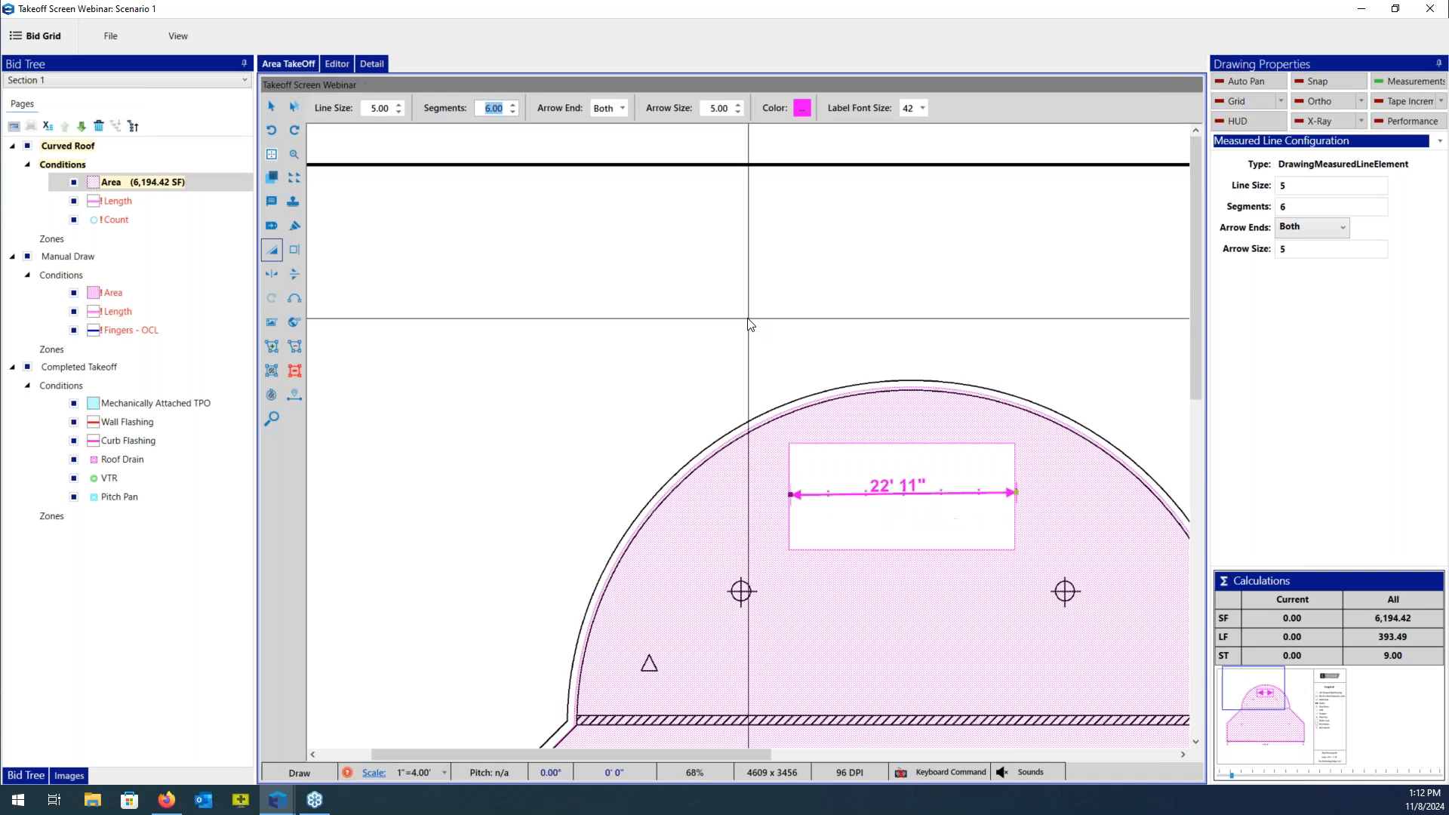
scroll(570, 222, "down", 1)
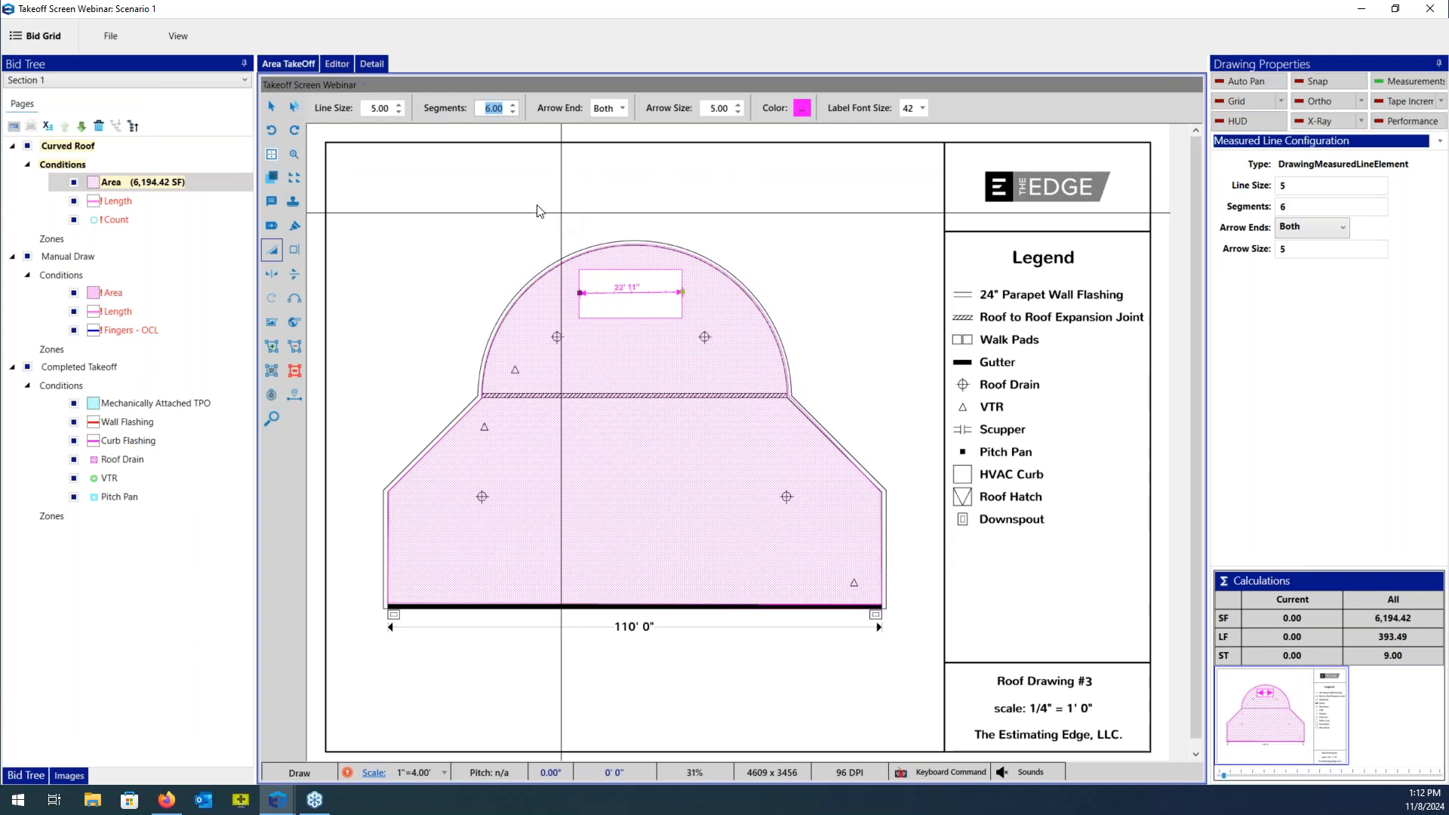
left_click(137, 206)
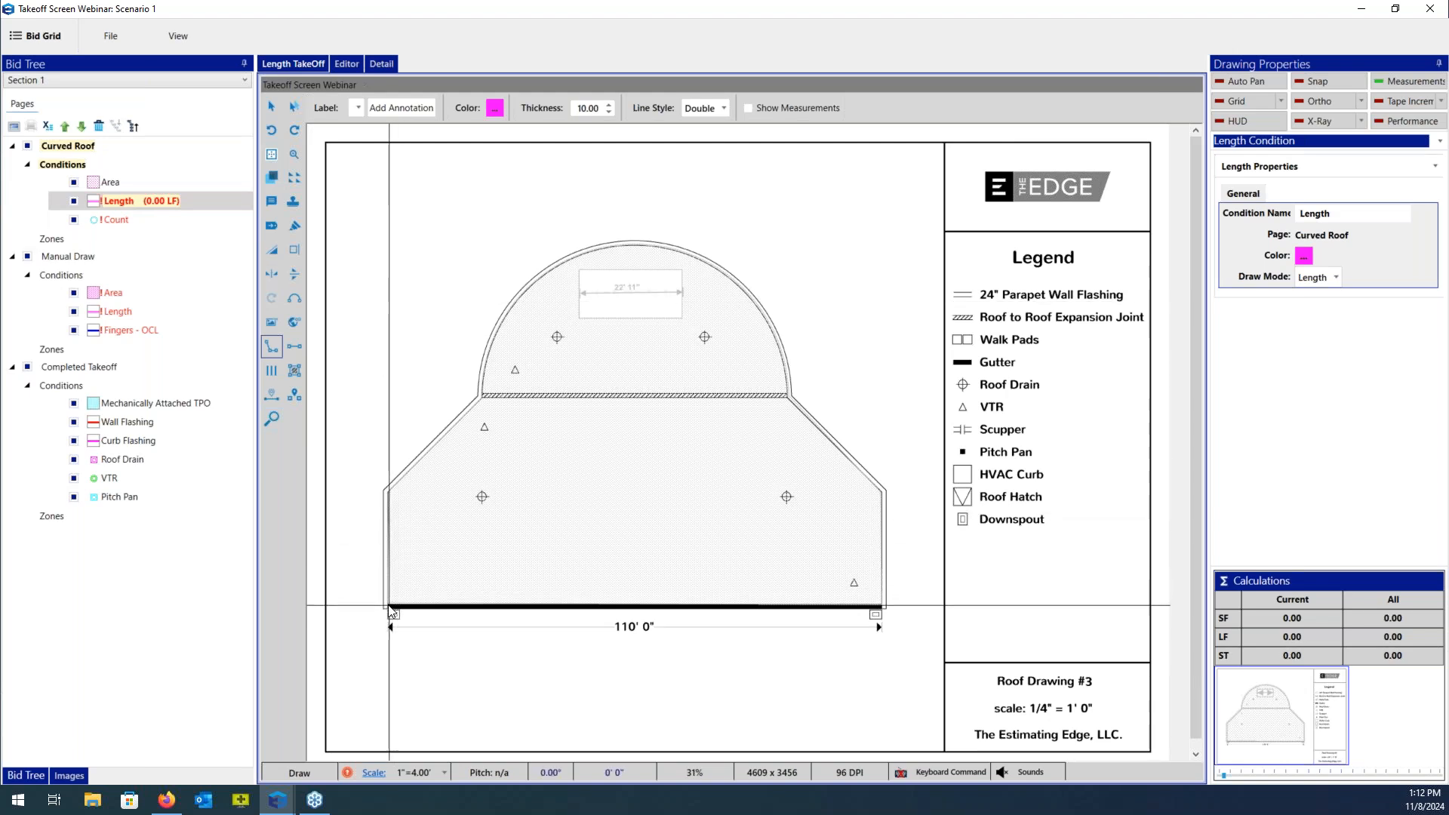
left_click(390, 604)
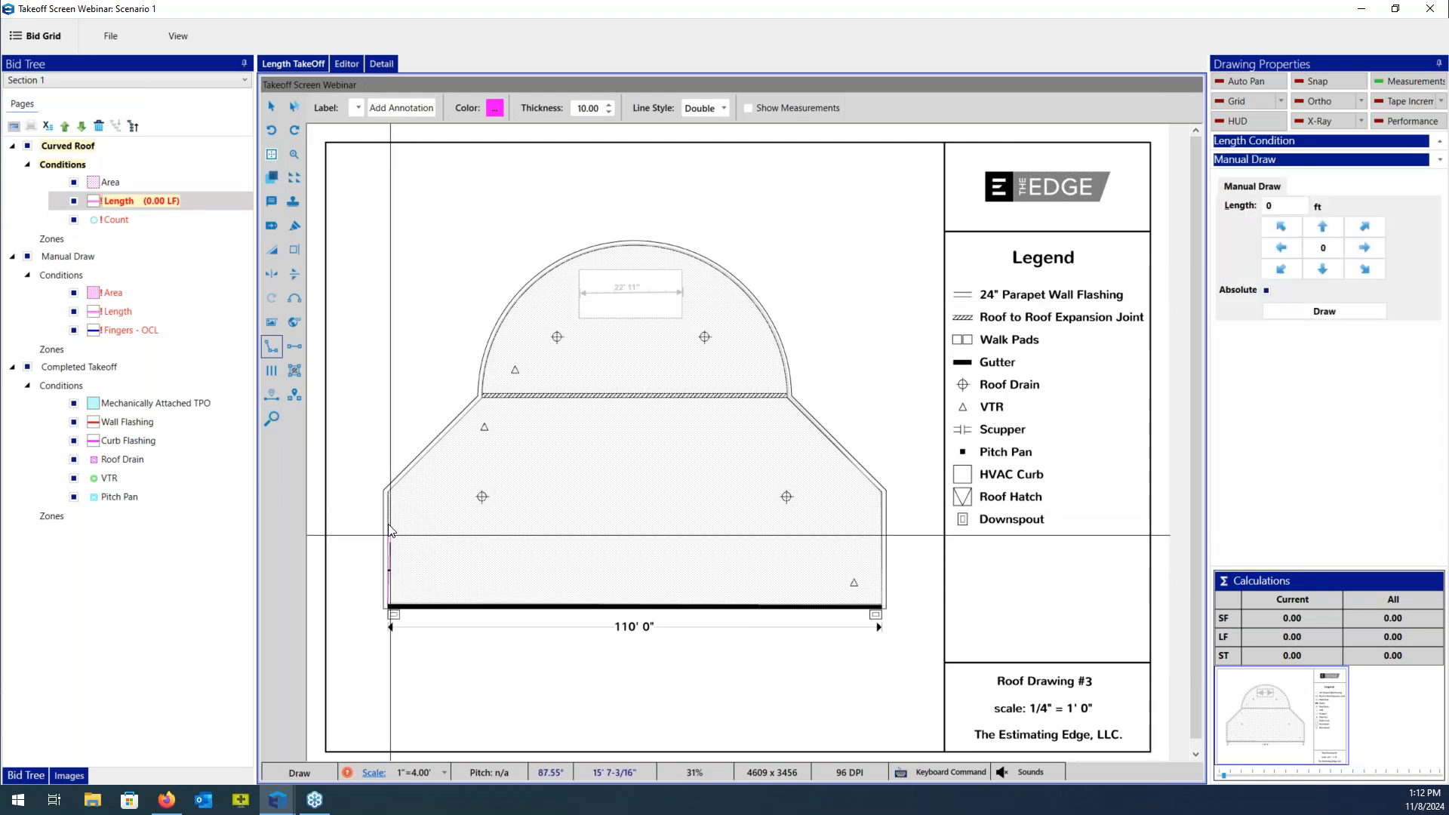
left_click(387, 491)
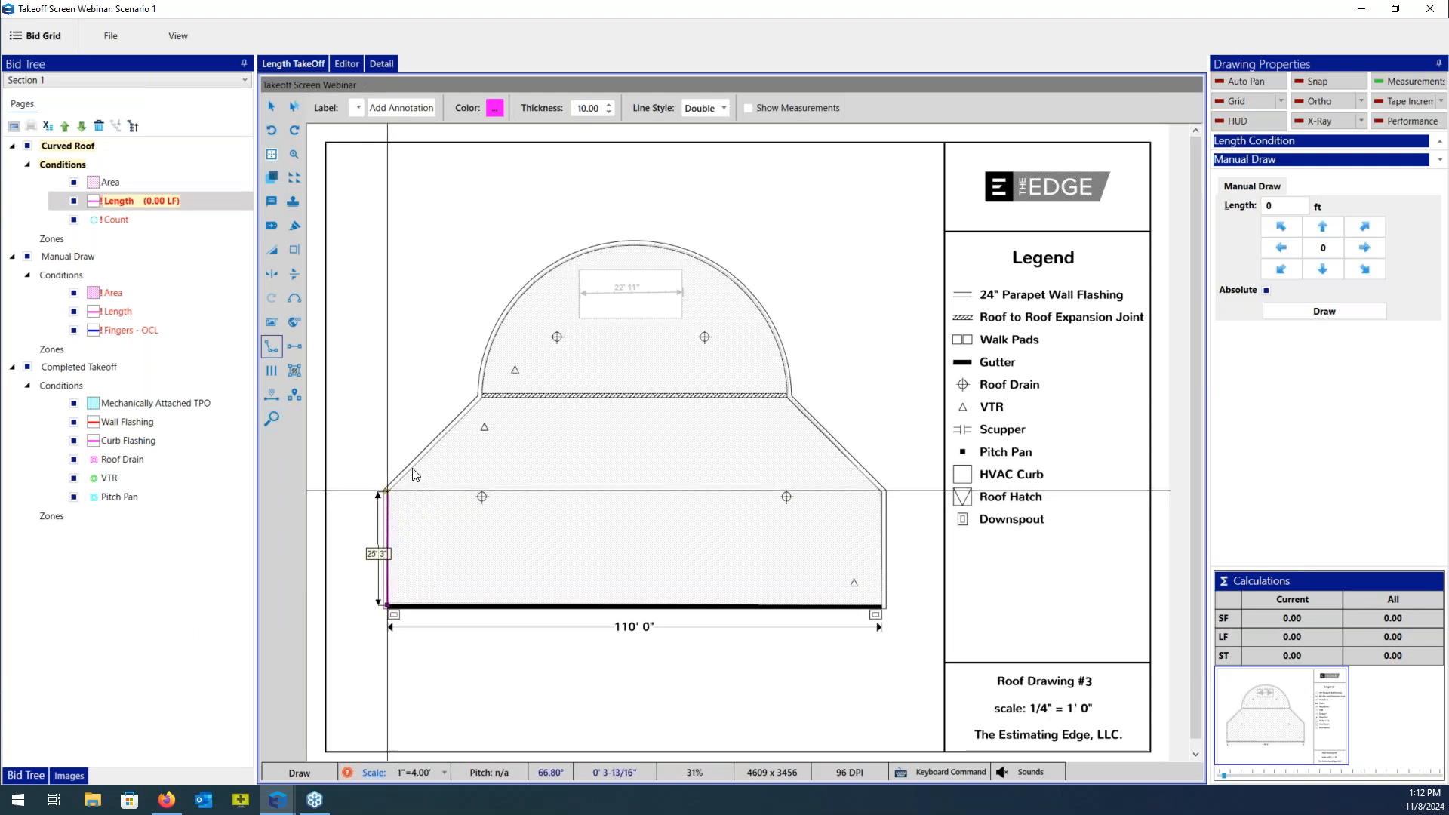
left_click(480, 396)
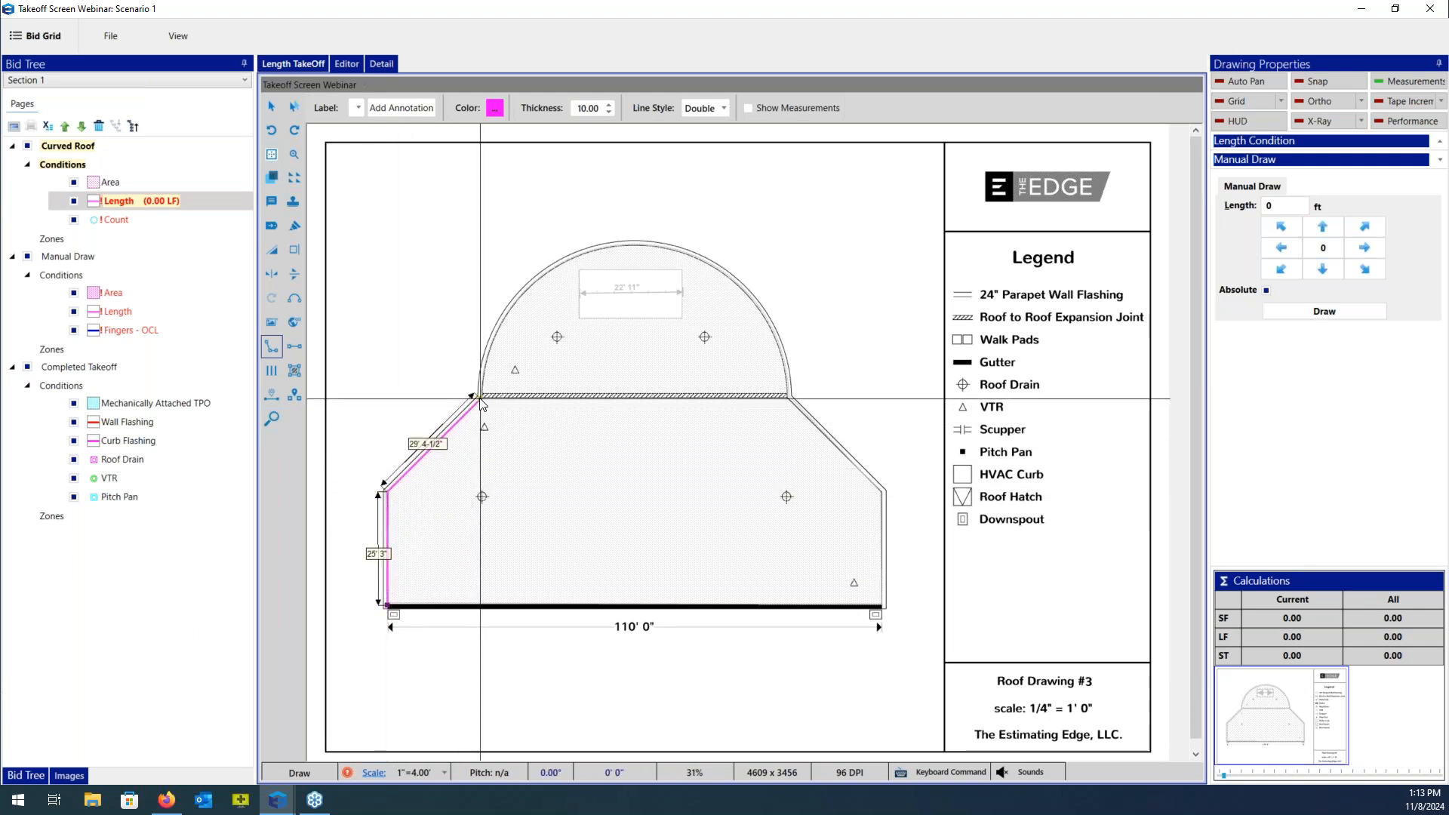
double_click(480, 401)
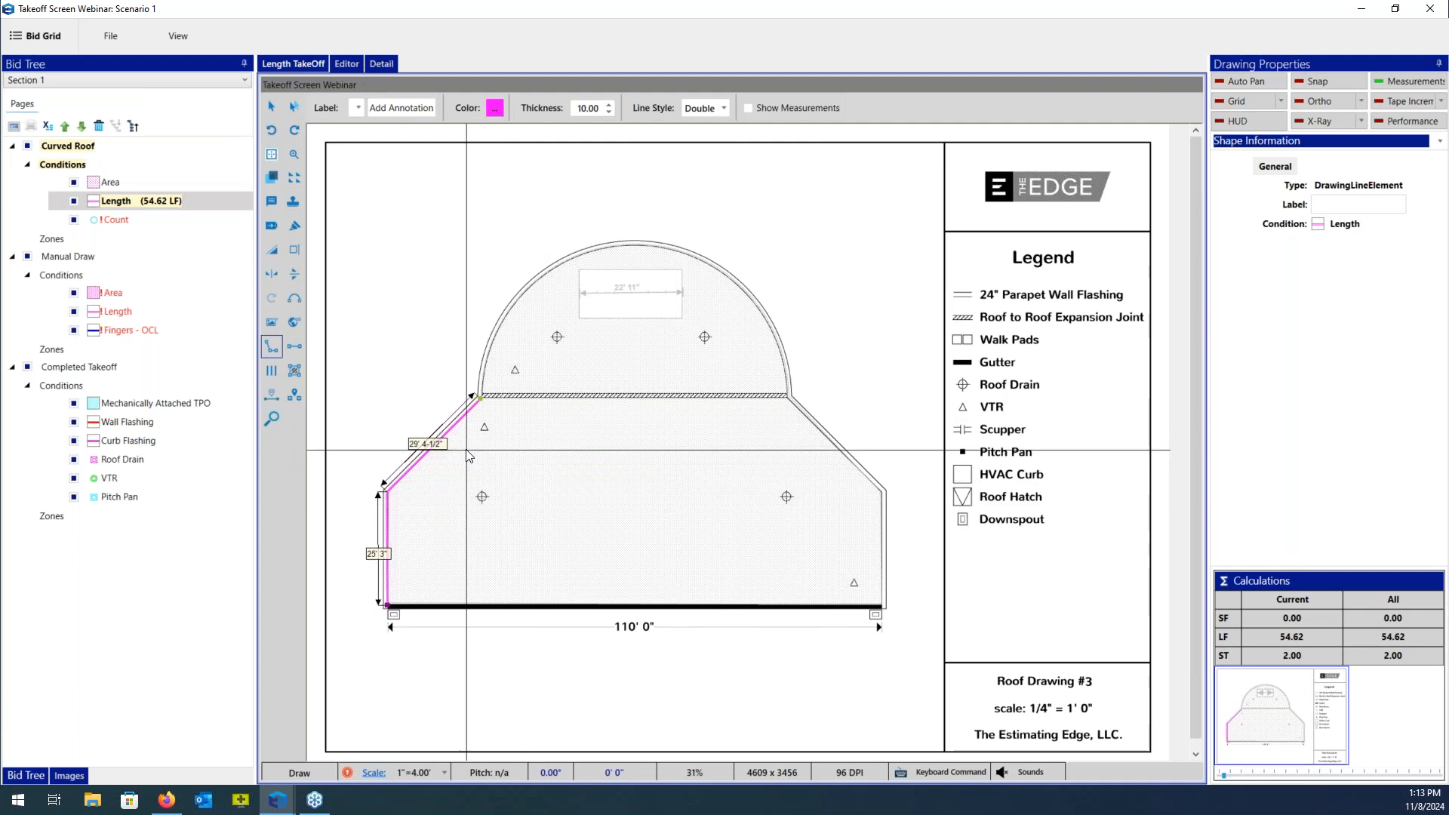
Create a horizontally mirrored copy of the left wall line and move it onto the right wall.
left_click(277, 280)
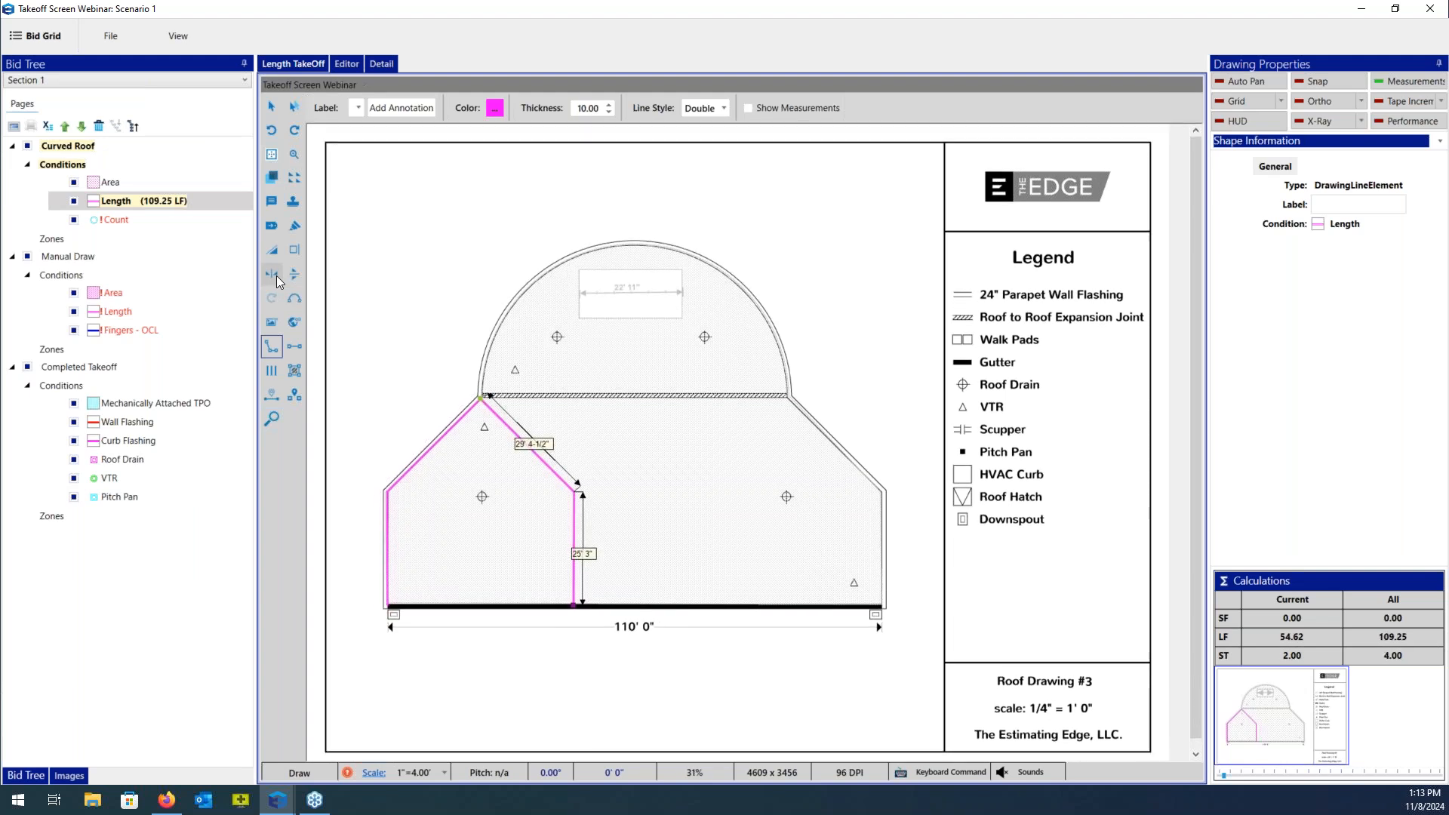
left_click(271, 112)
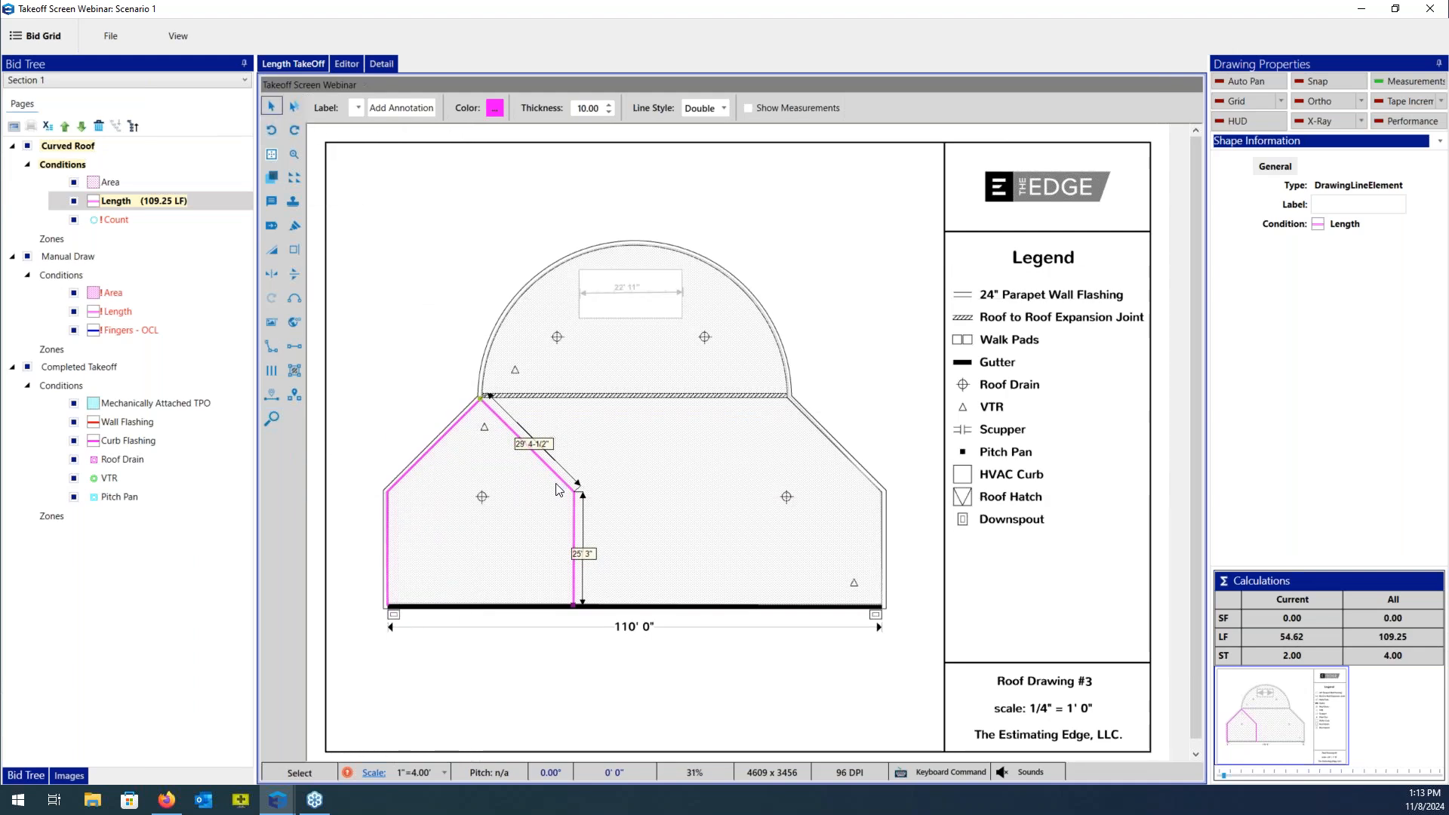
left_click_drag(559, 482, 868, 480)
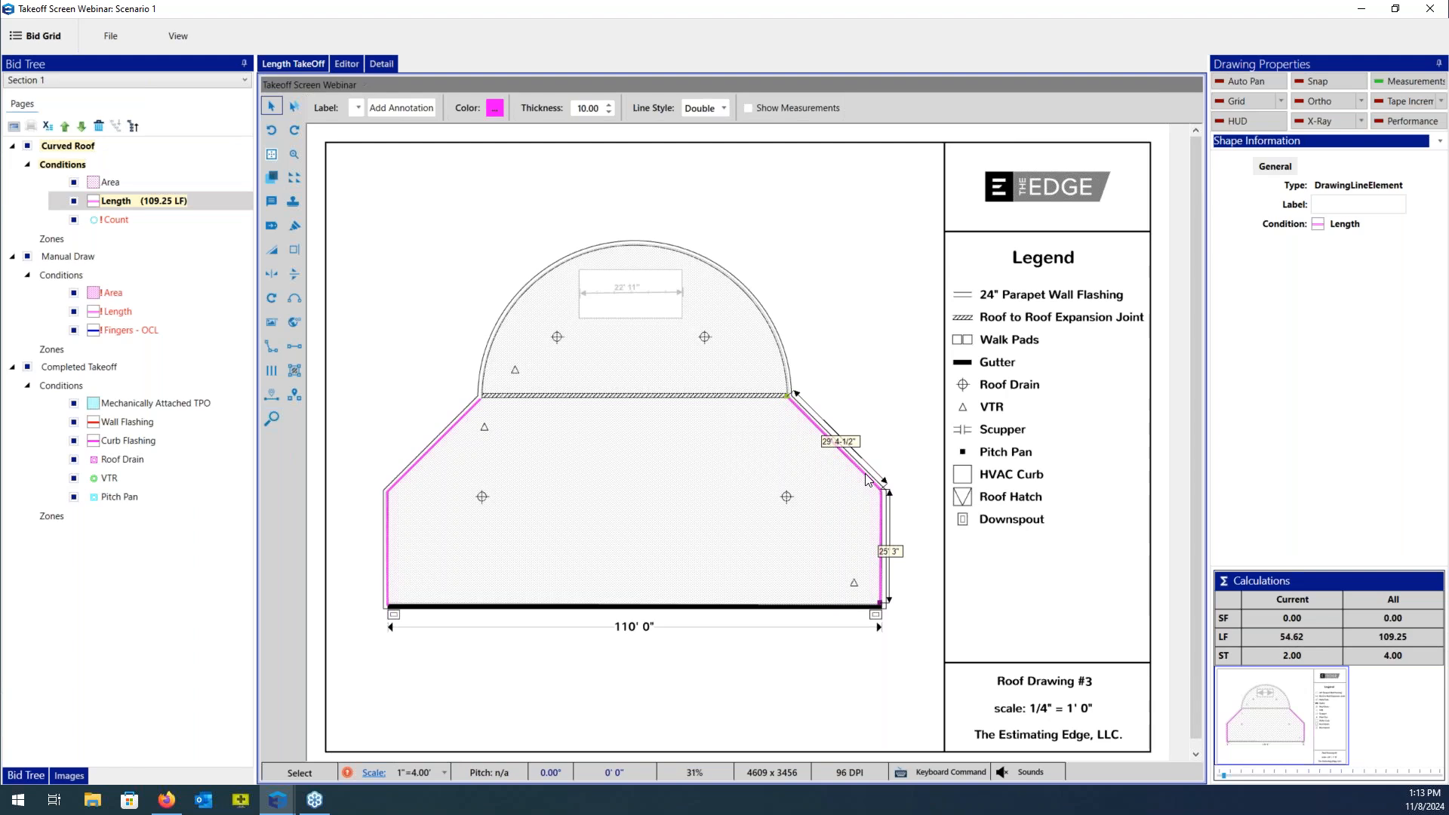
With Snap on, draw a Length line through the curve's left end, top and right end, convert it to an arc and finish it.
left_click(191, 198)
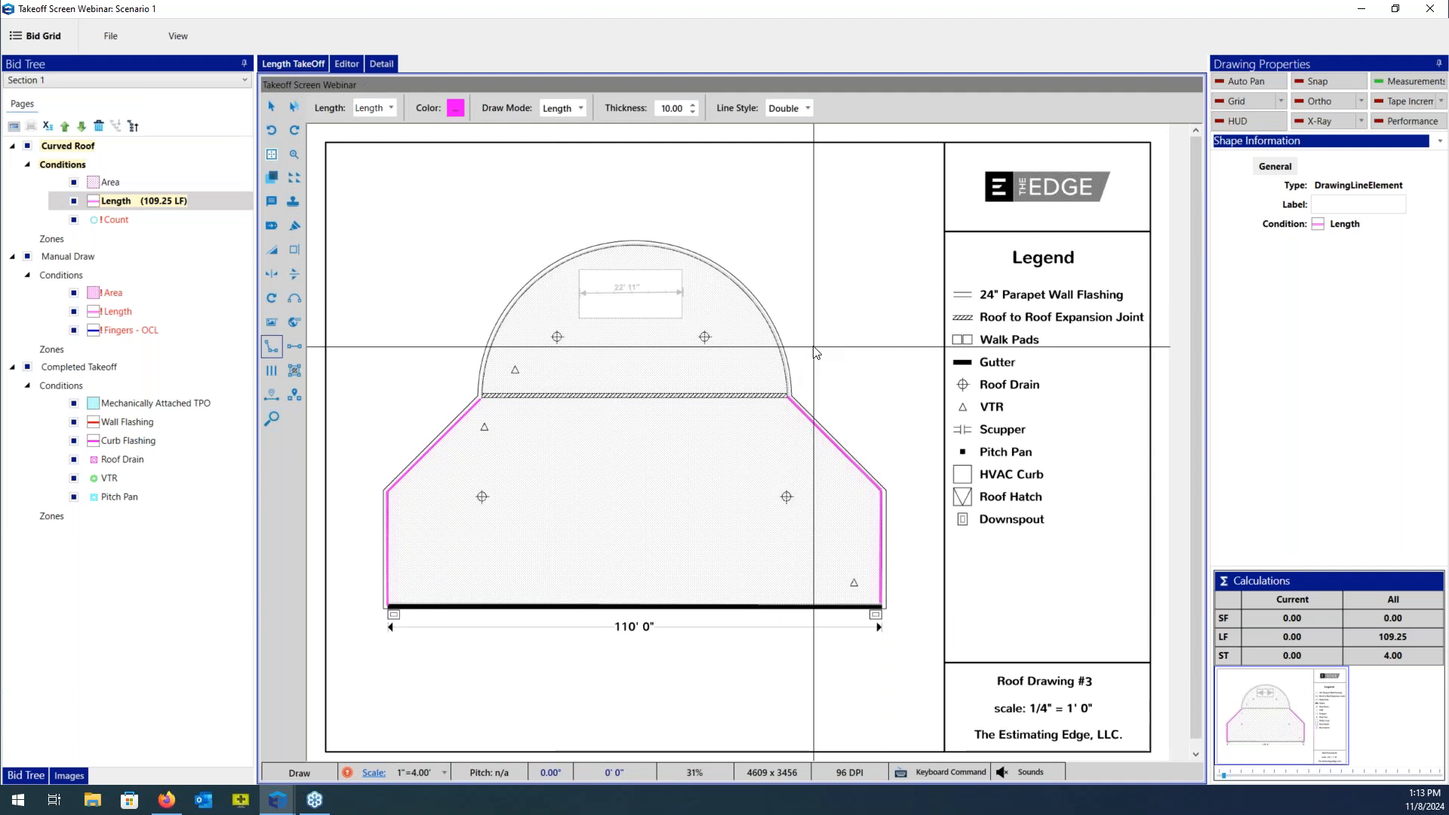
left_click(1308, 80)
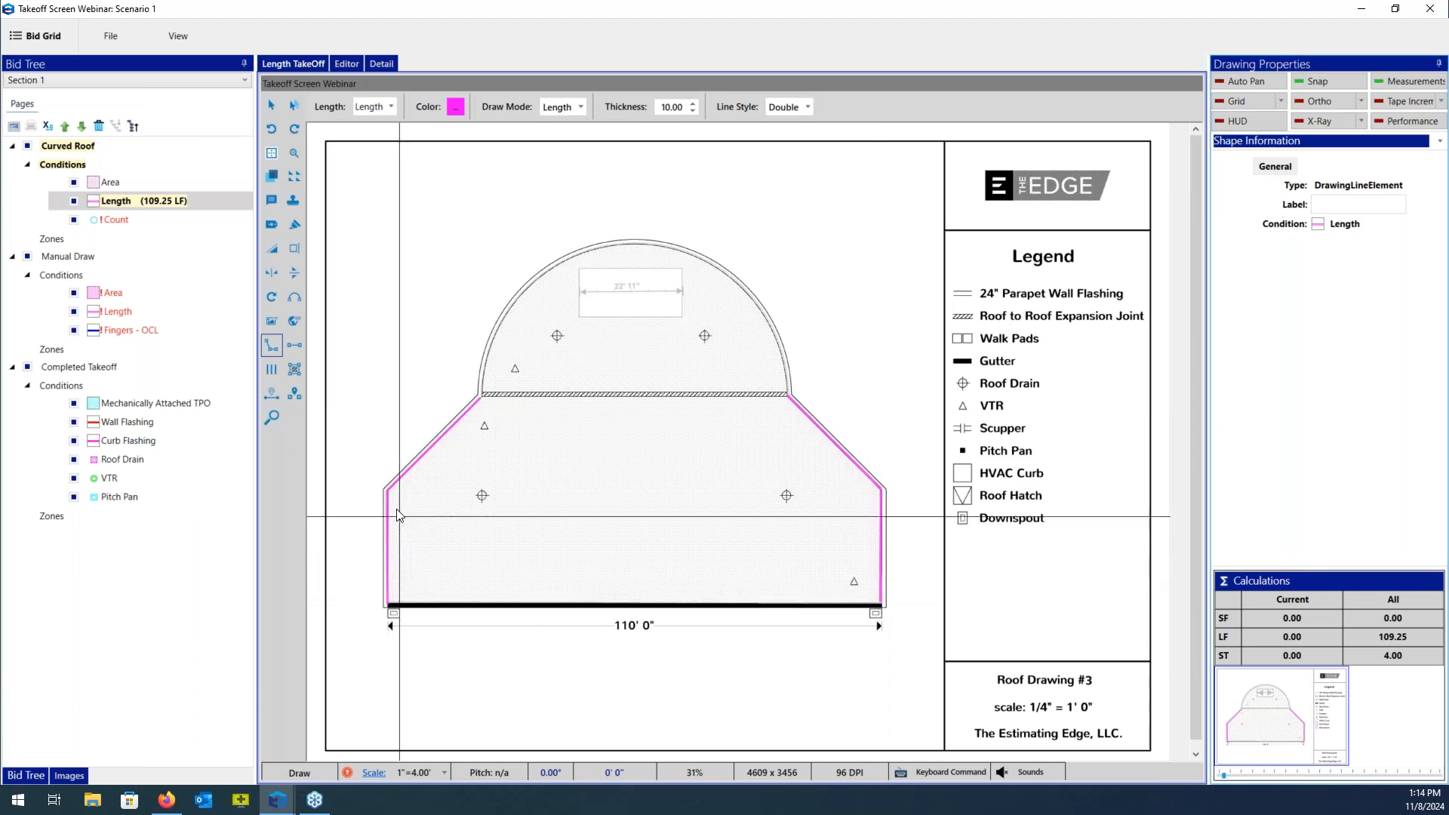
left_click(481, 395)
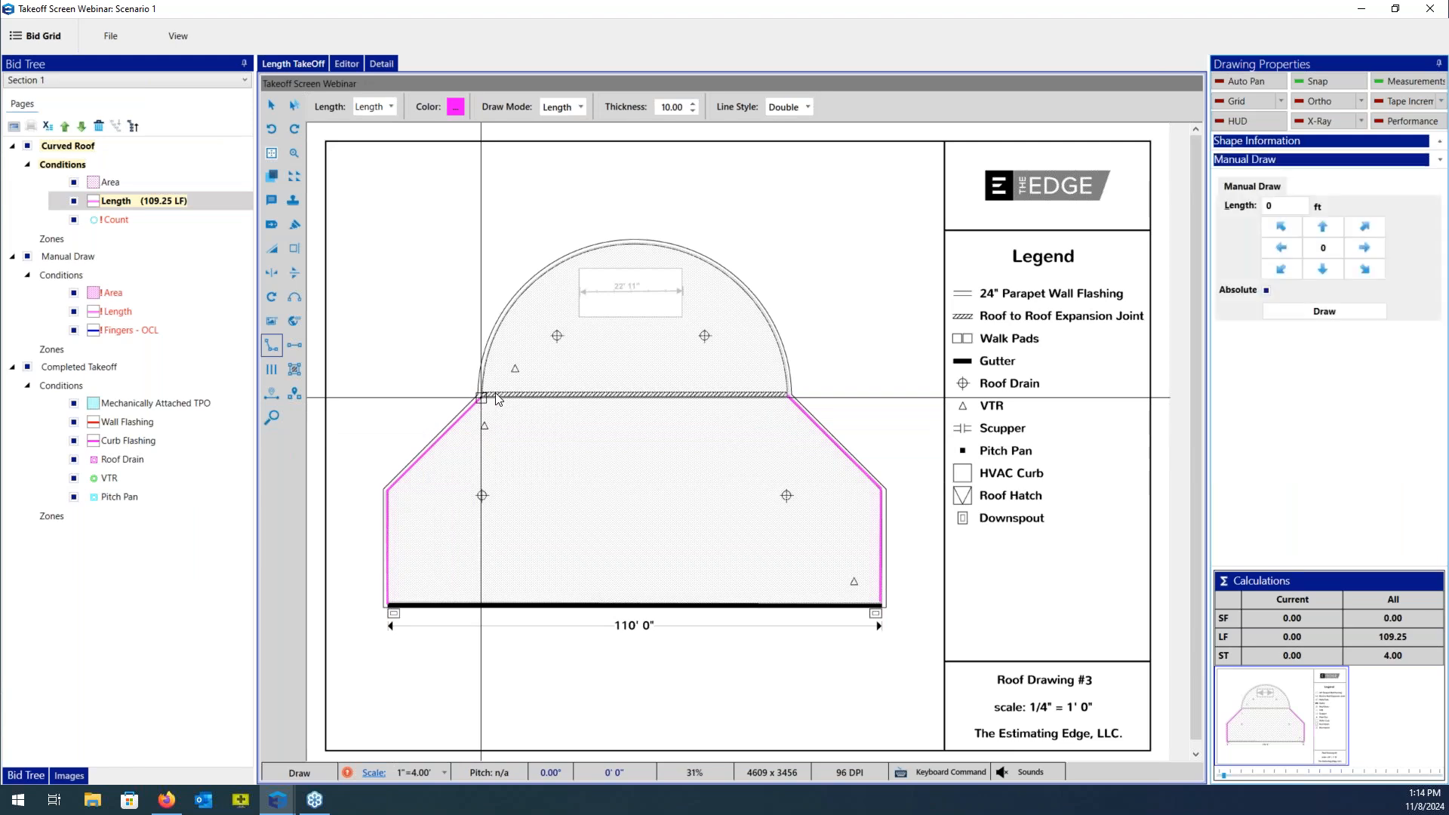
left_click(633, 241)
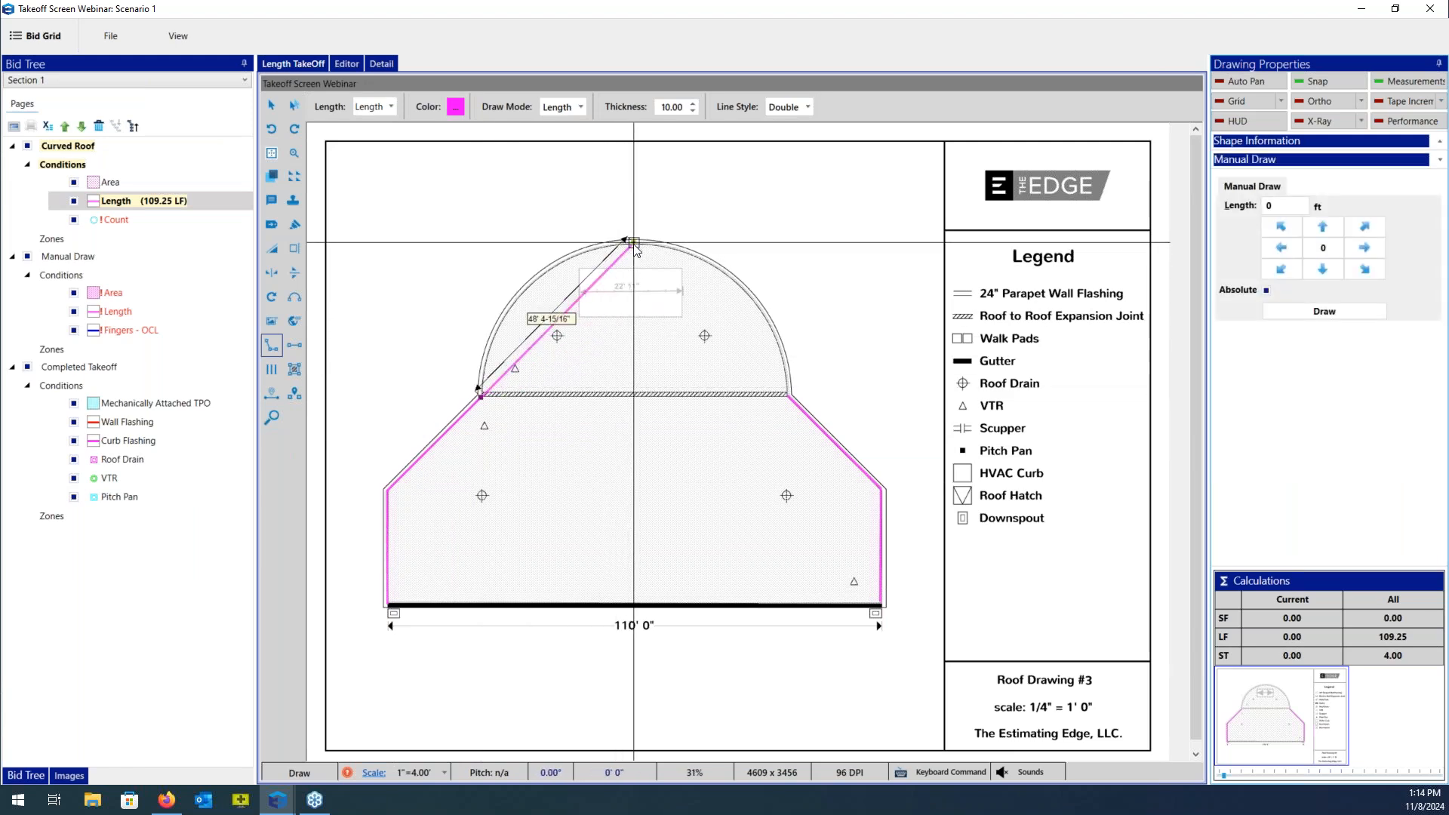
left_click(789, 394)
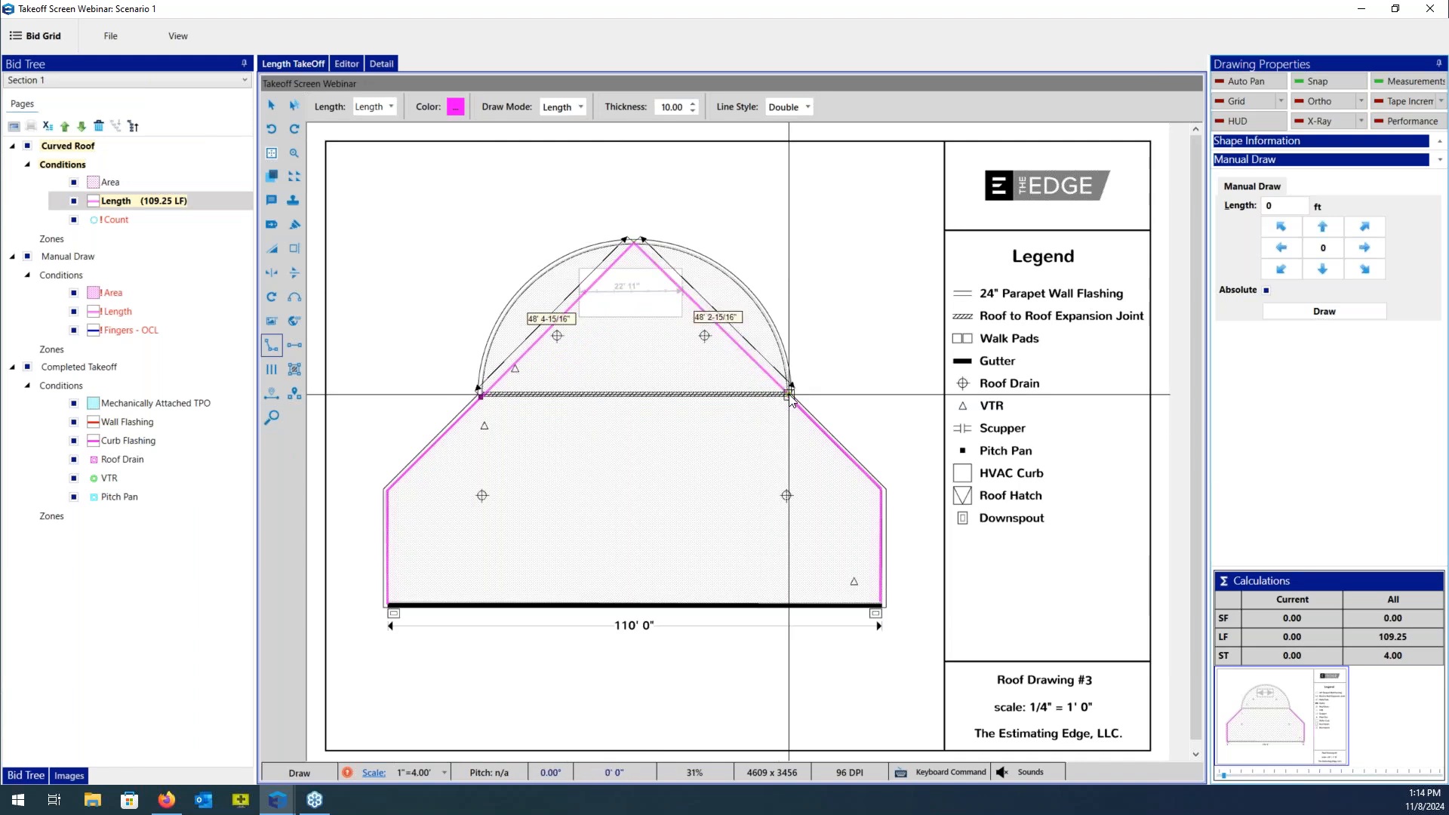
left_click(294, 298)
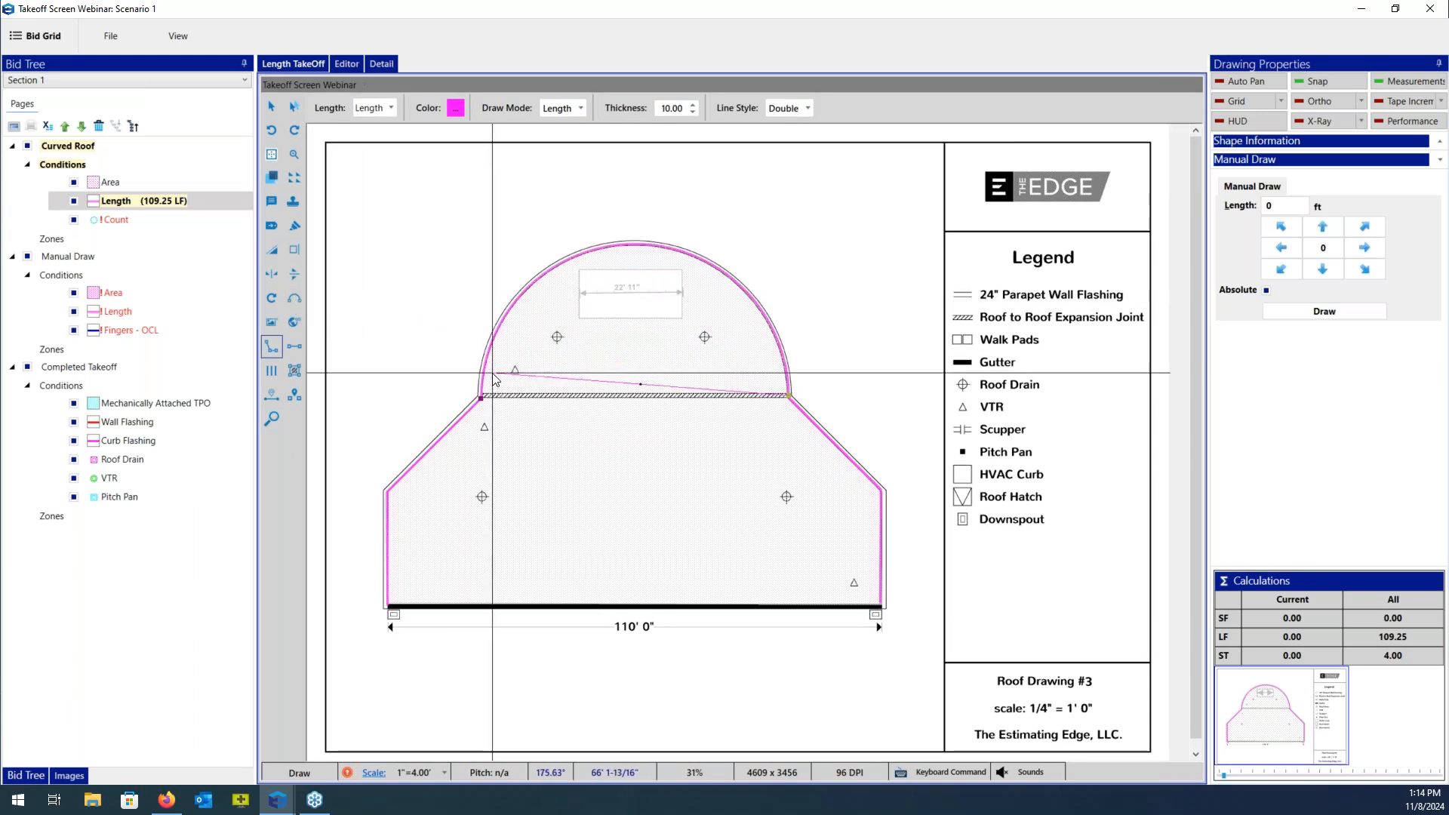
right_click(602, 441)
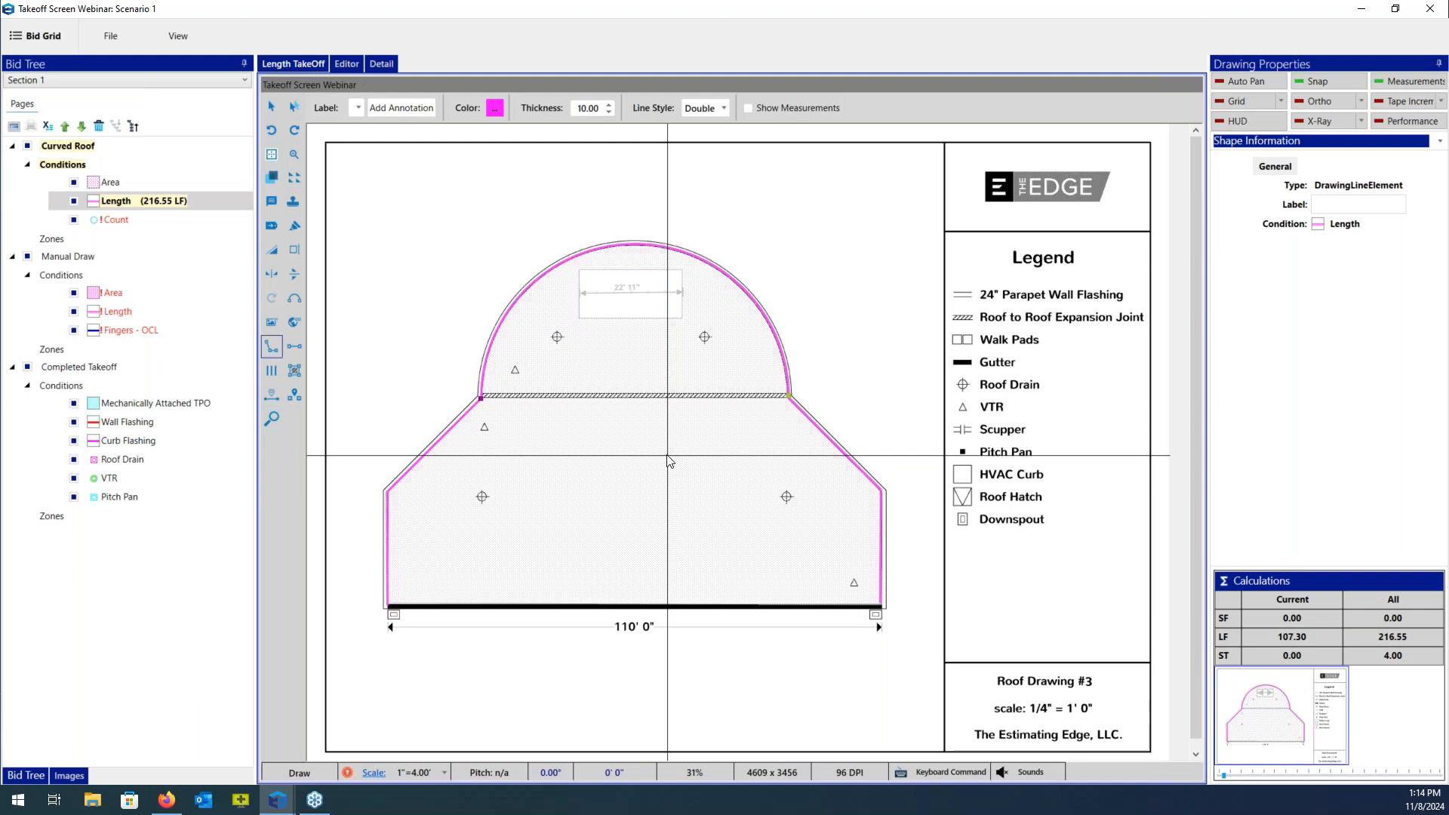
Draw a single length segment about 110' long along the gutter between the two wall lines.
left_click(299, 353)
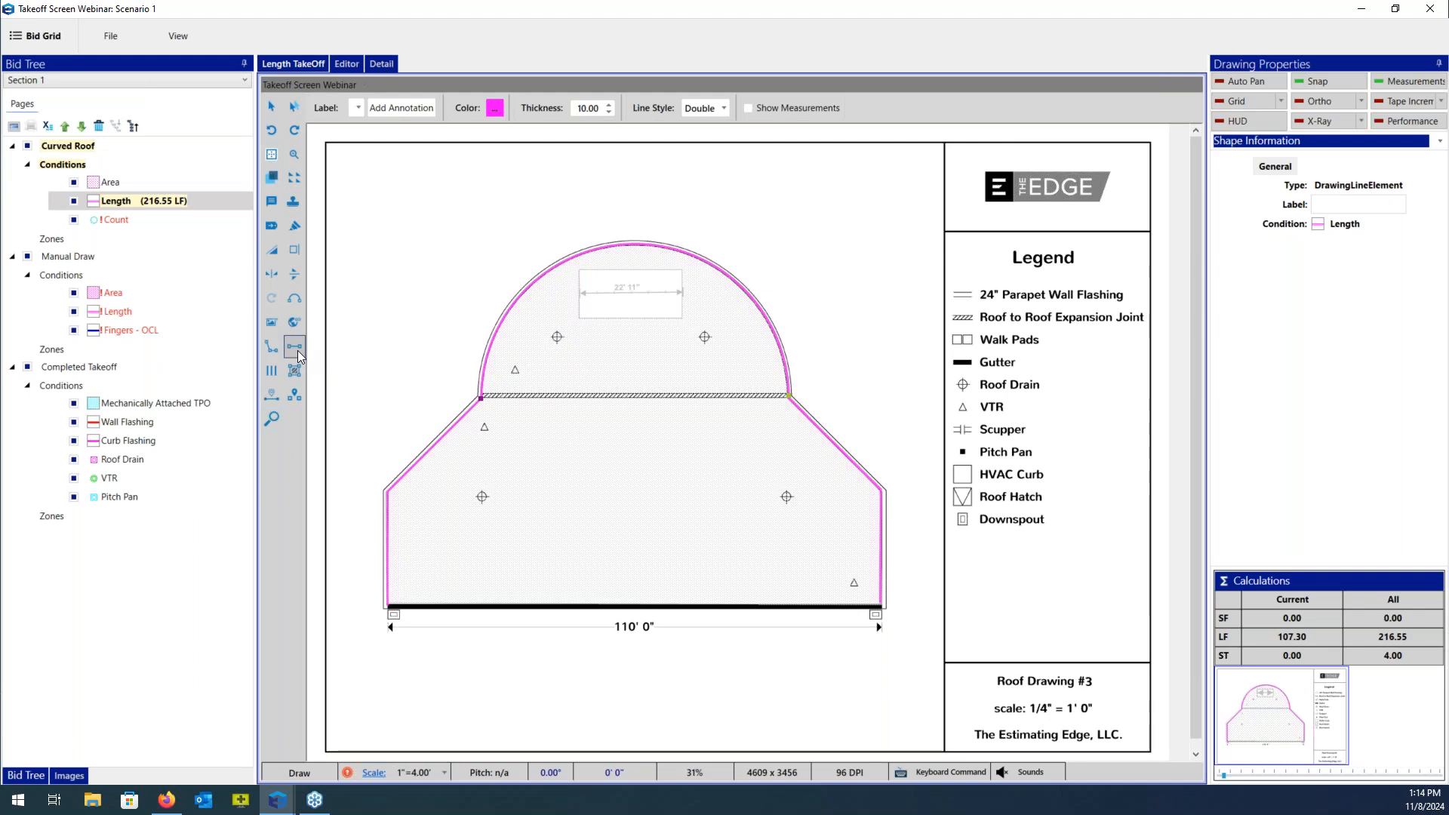
left_click(386, 612)
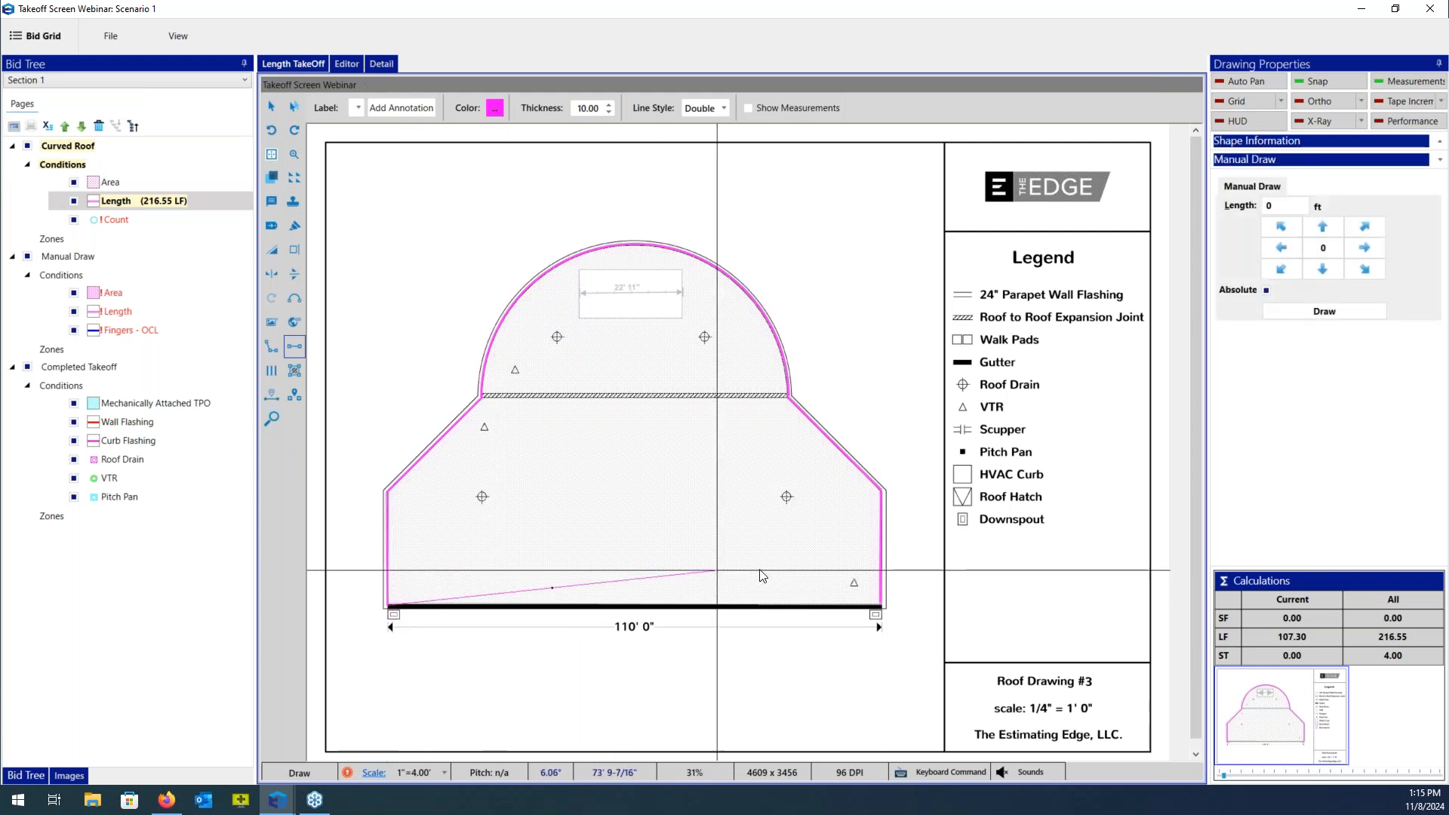
left_click(880, 611)
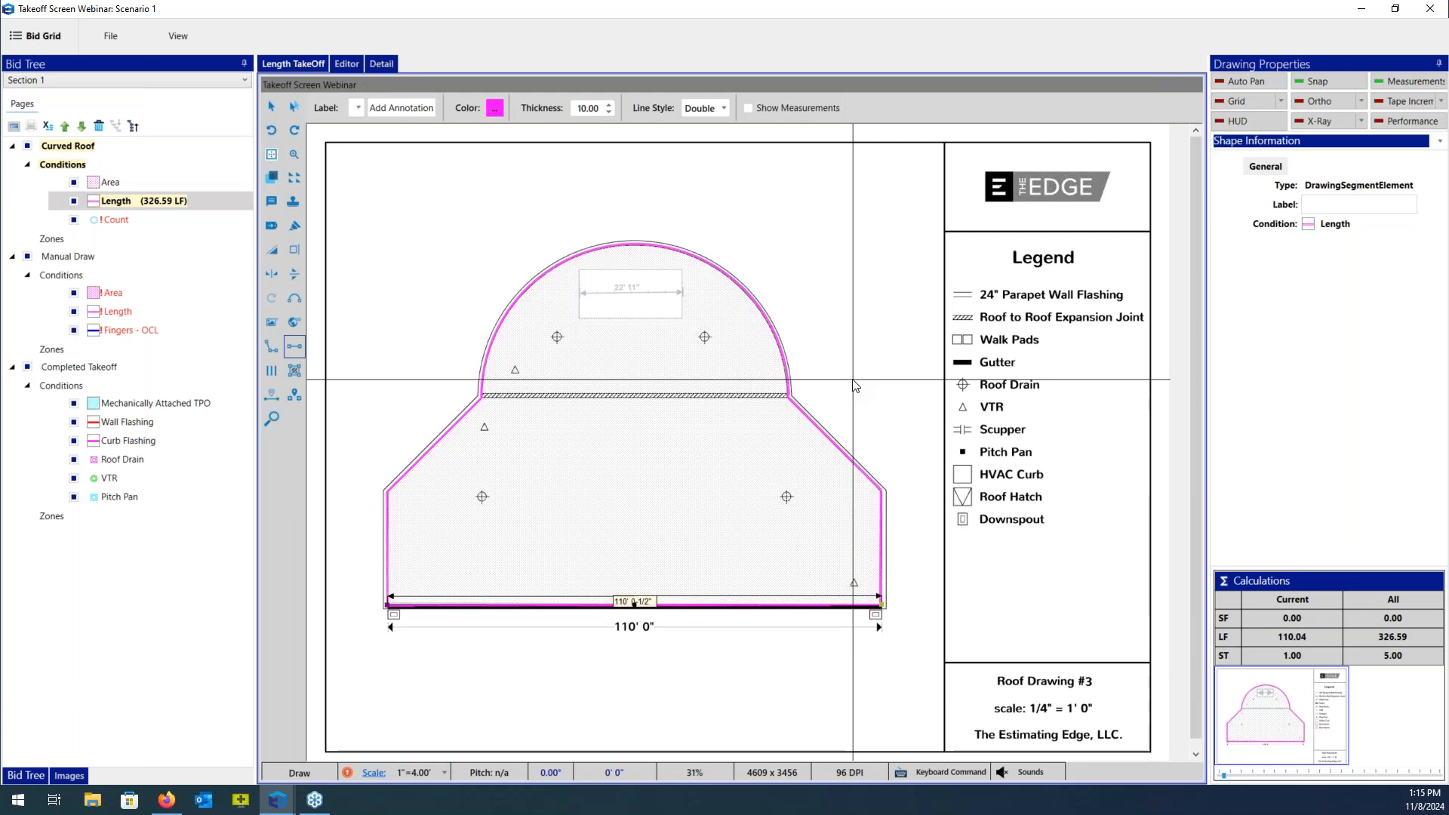
Draw a short vertical length segment about 3.42' long inside the upper rectangular cutout and turn off the measurements display.
left_click(597, 295)
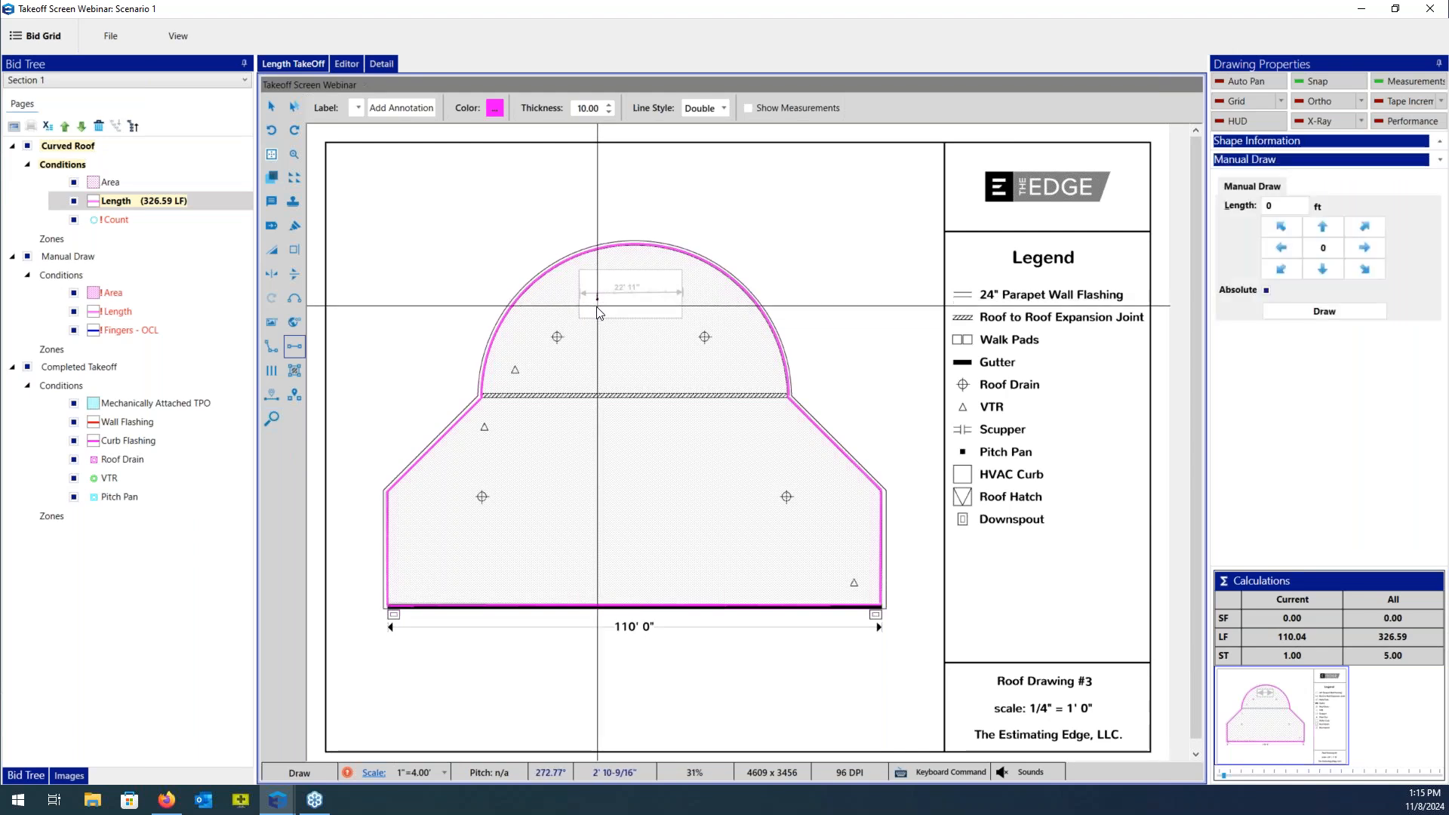
left_click(601, 298)
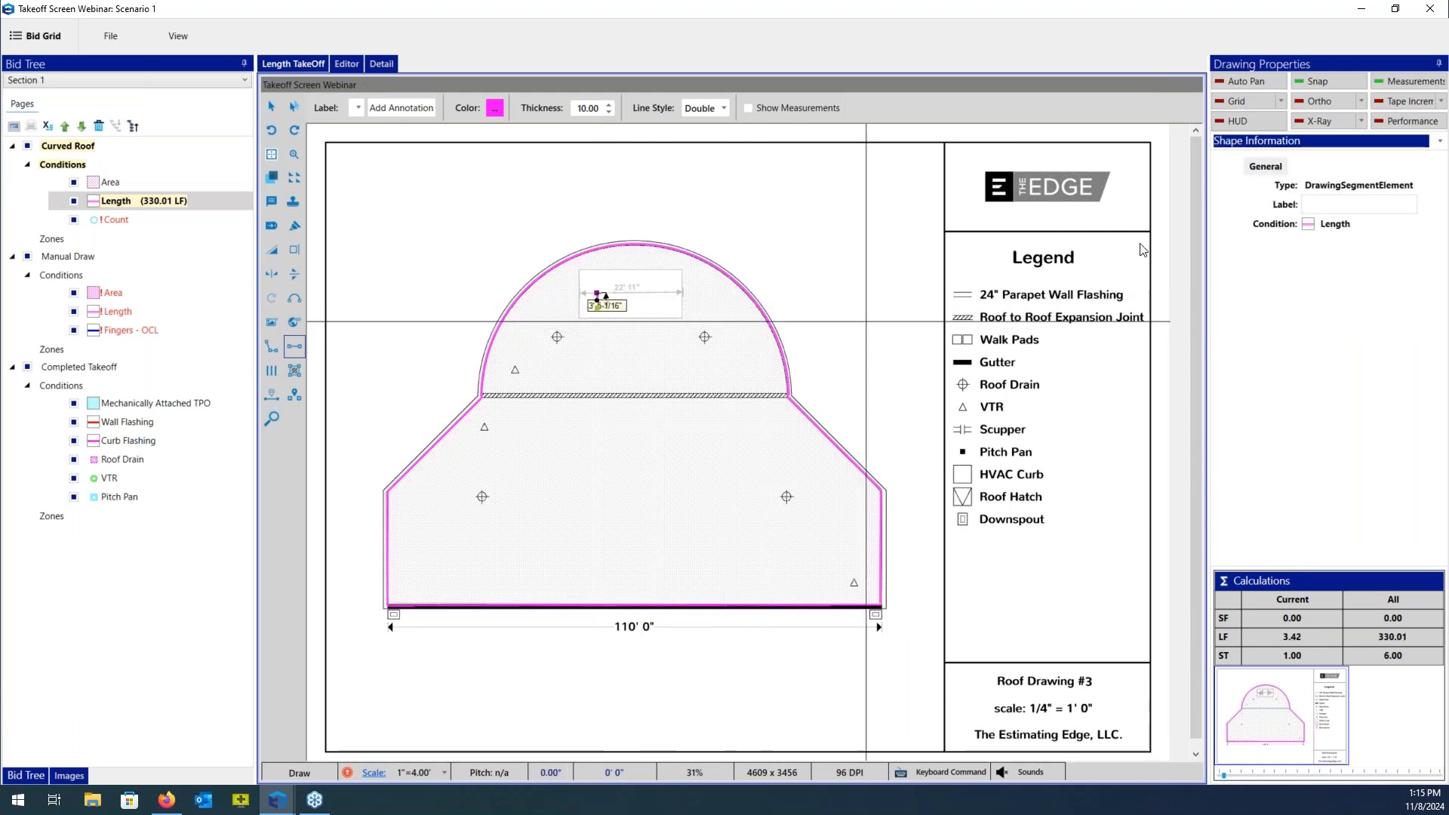
left_click(1417, 81)
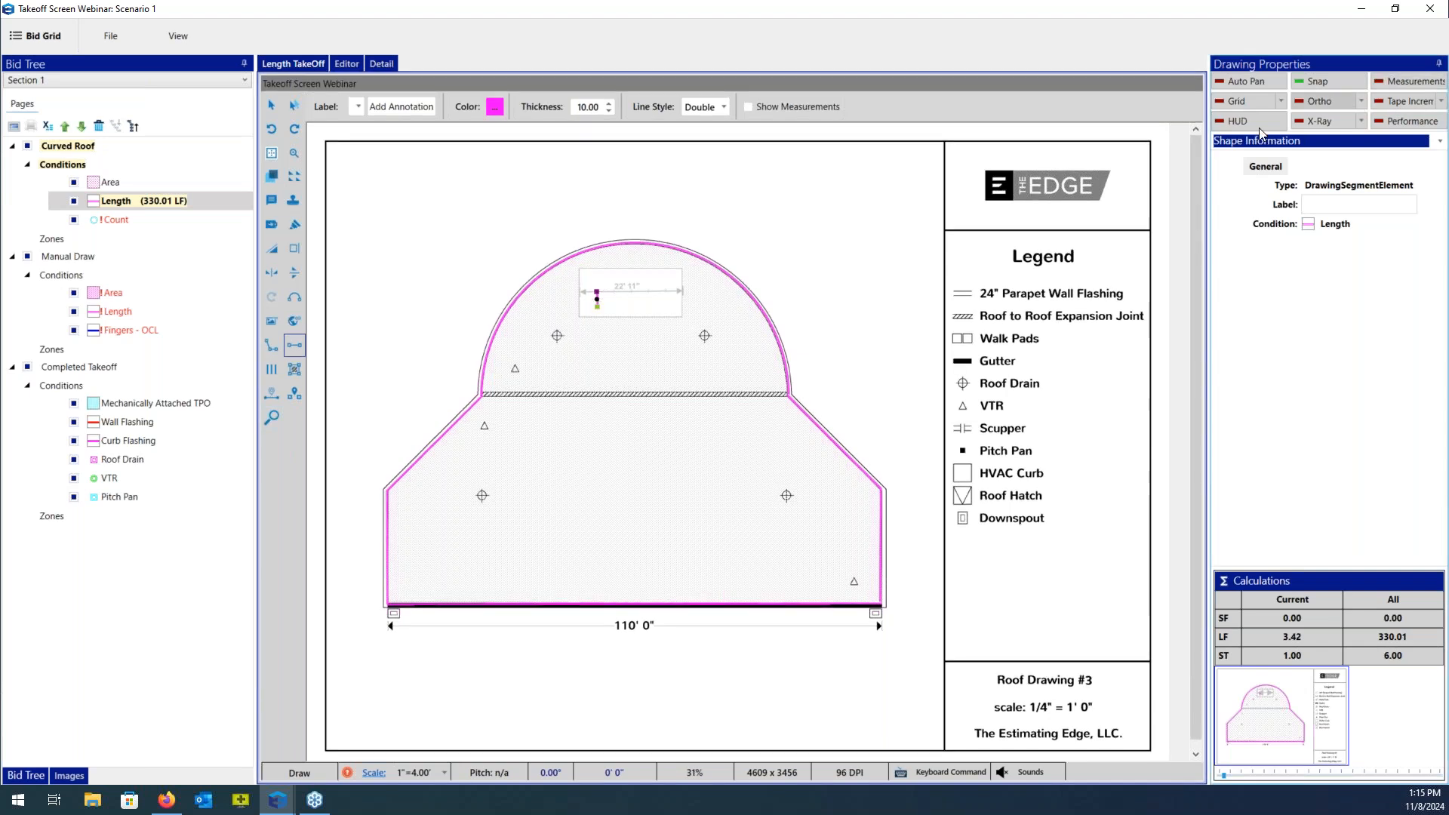
Place six copies of the short segment at even spacing along the cutout's 22' 11" dimension line, from its left end to its right end.
scroll(658, 335, "up", 5)
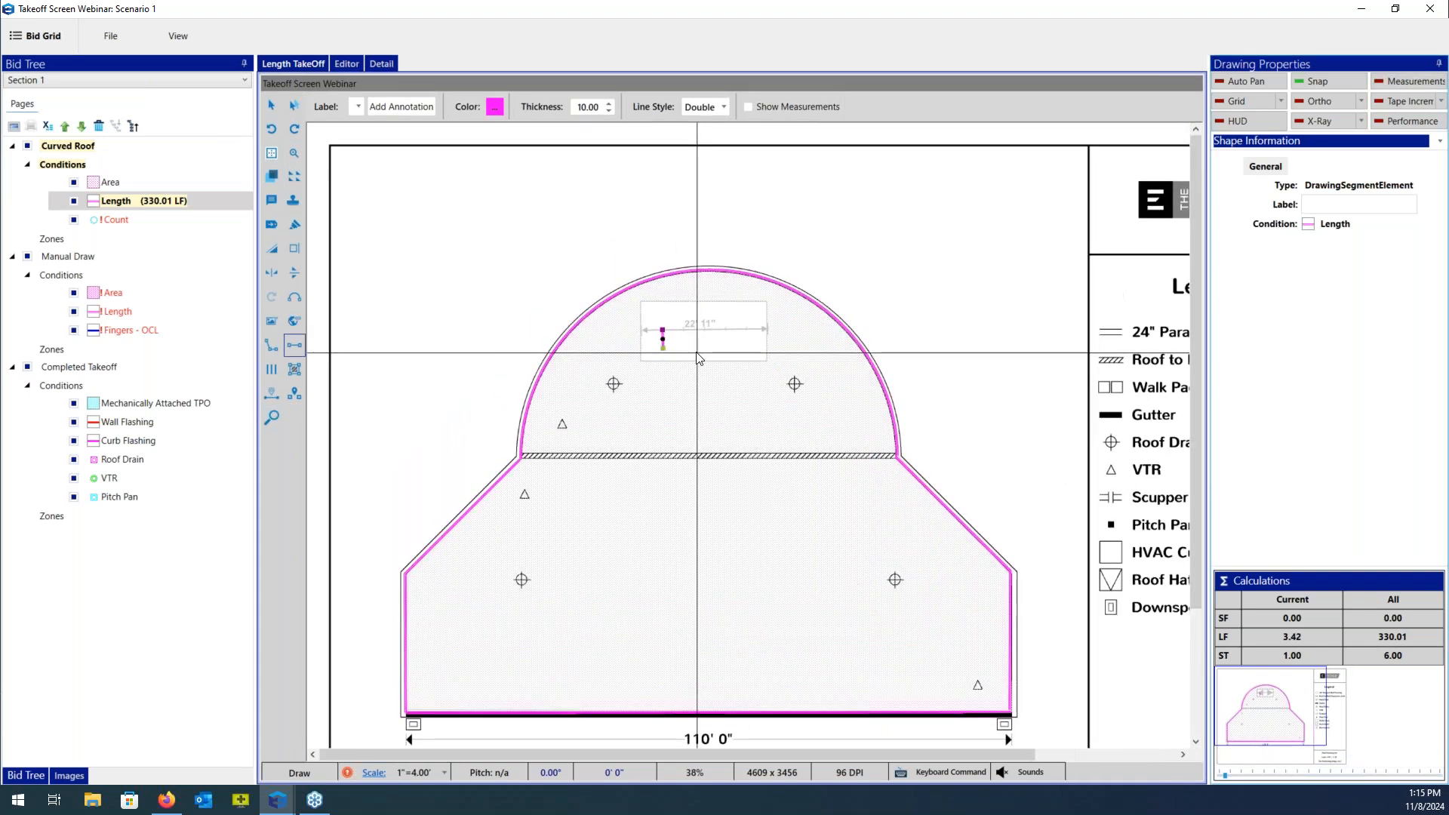
scroll(750, 441, "up", 1)
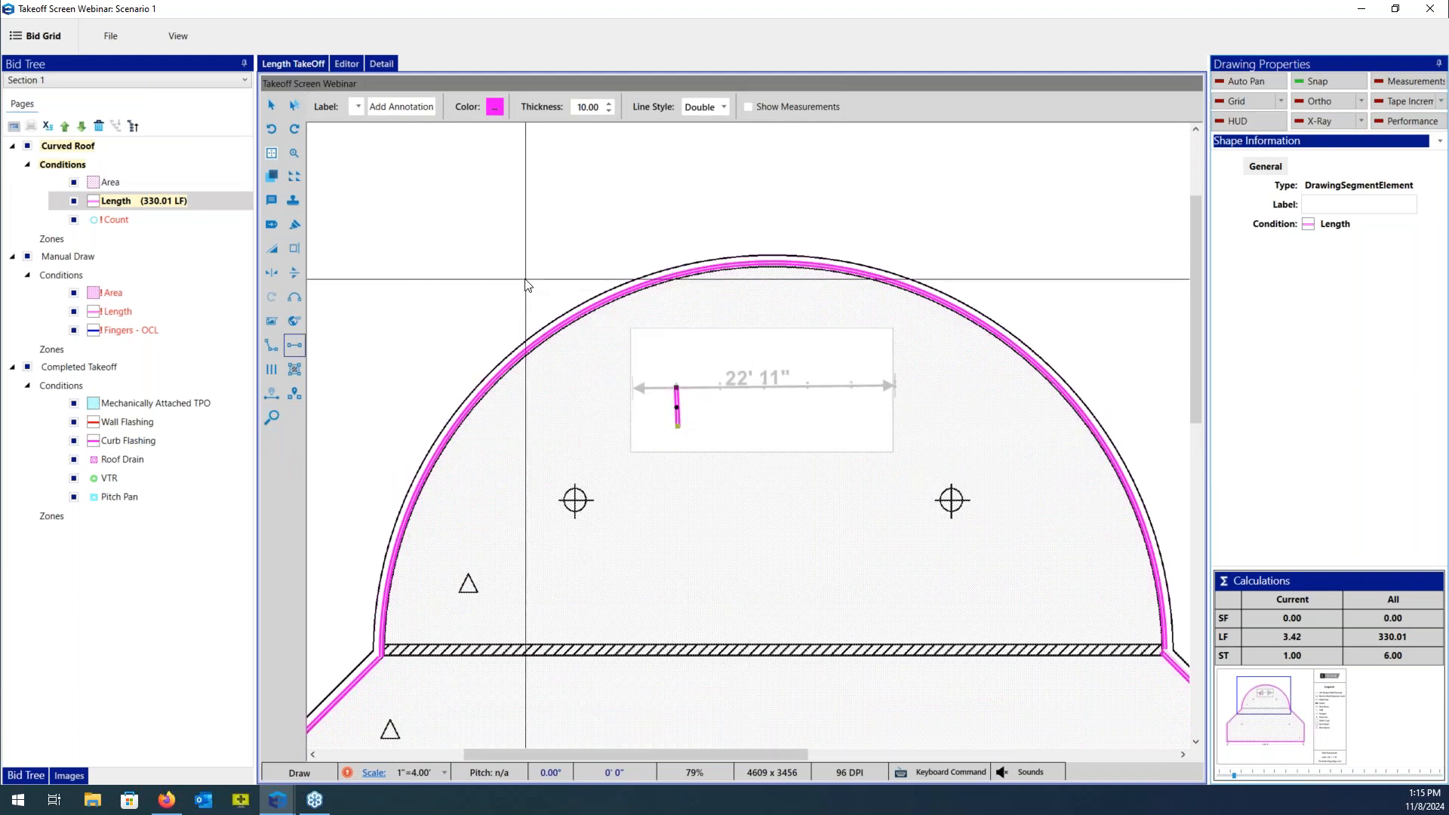
left_click(290, 176)
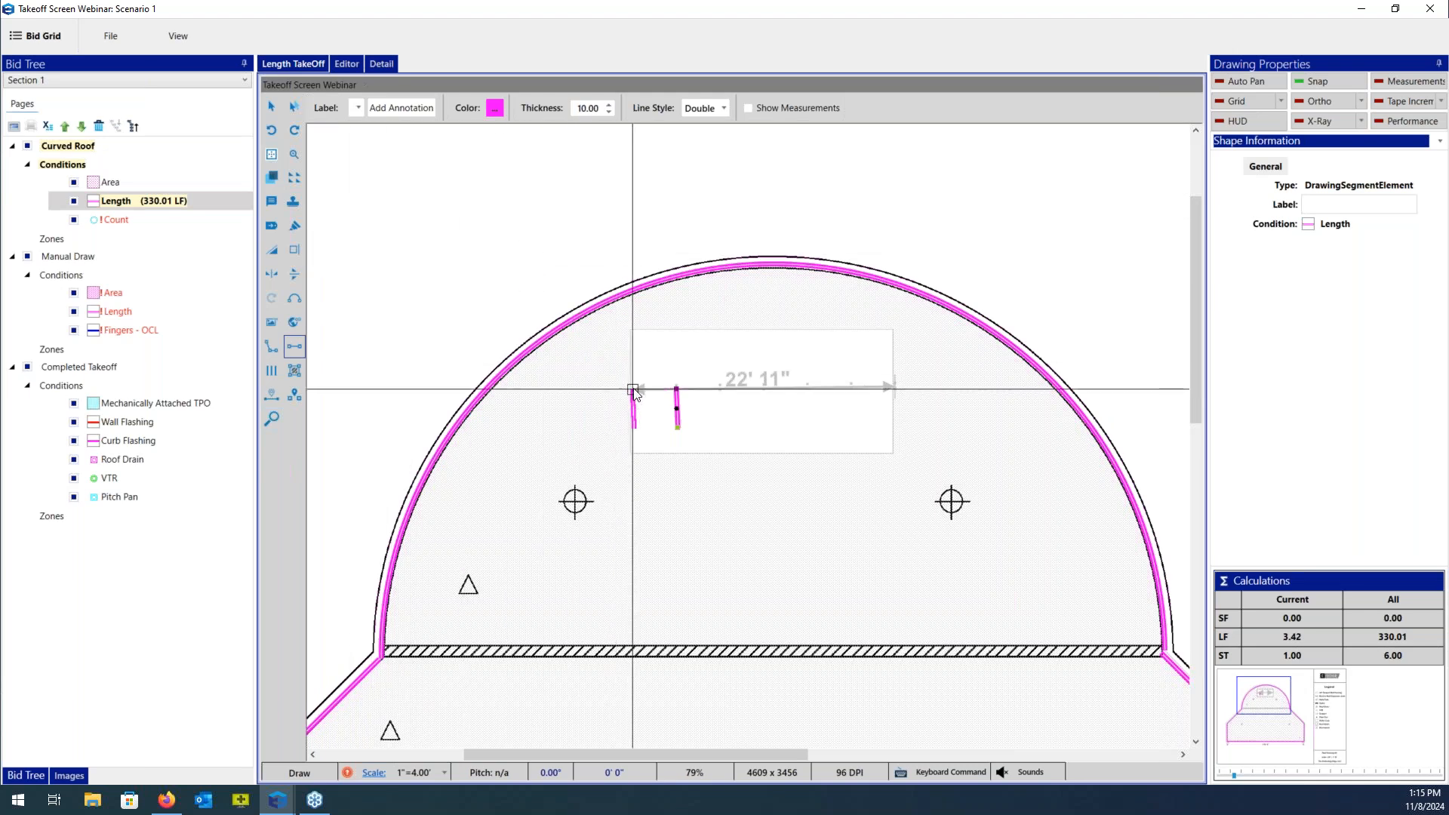
left_click(634, 392)
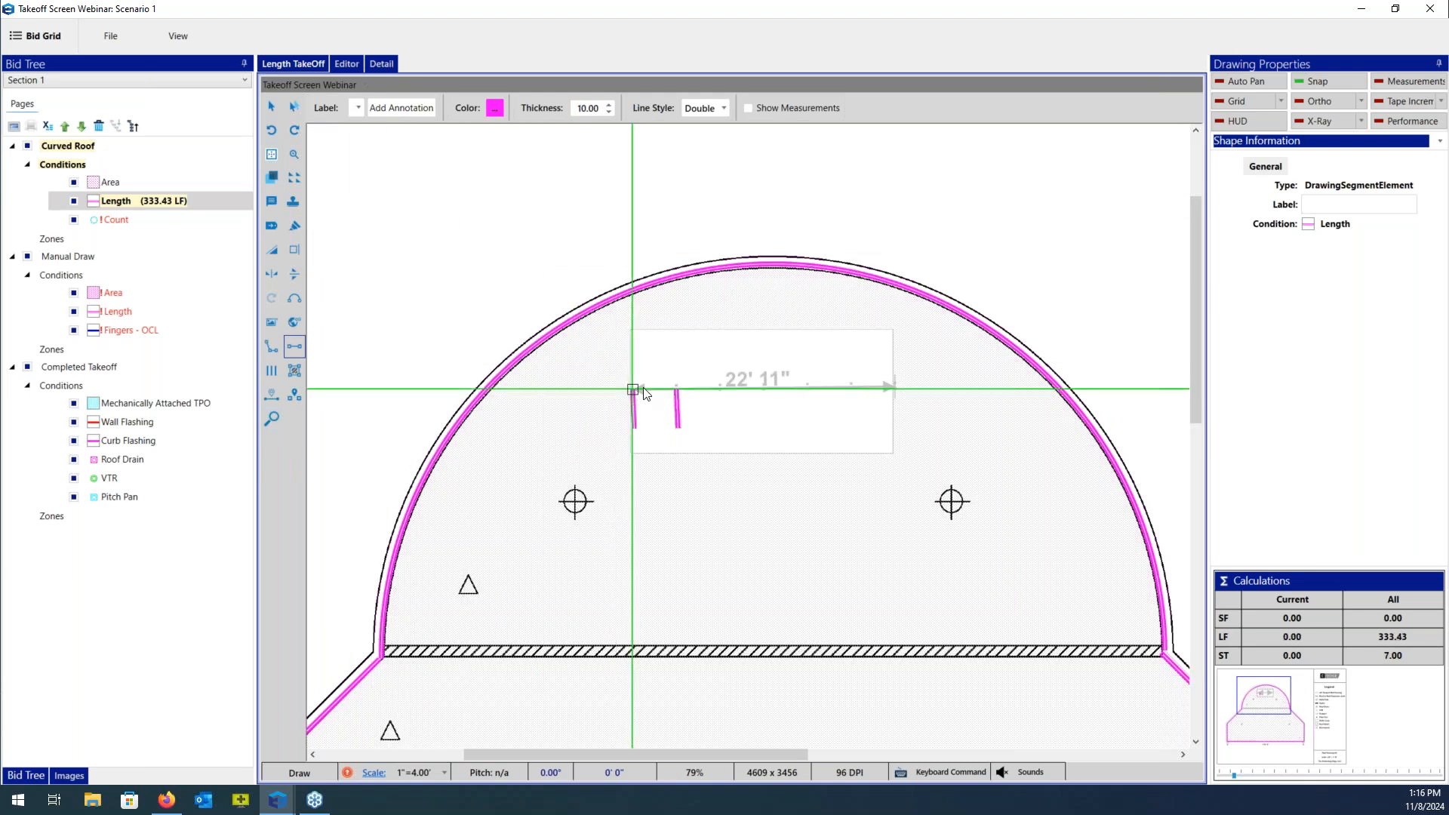
left_click(721, 393)
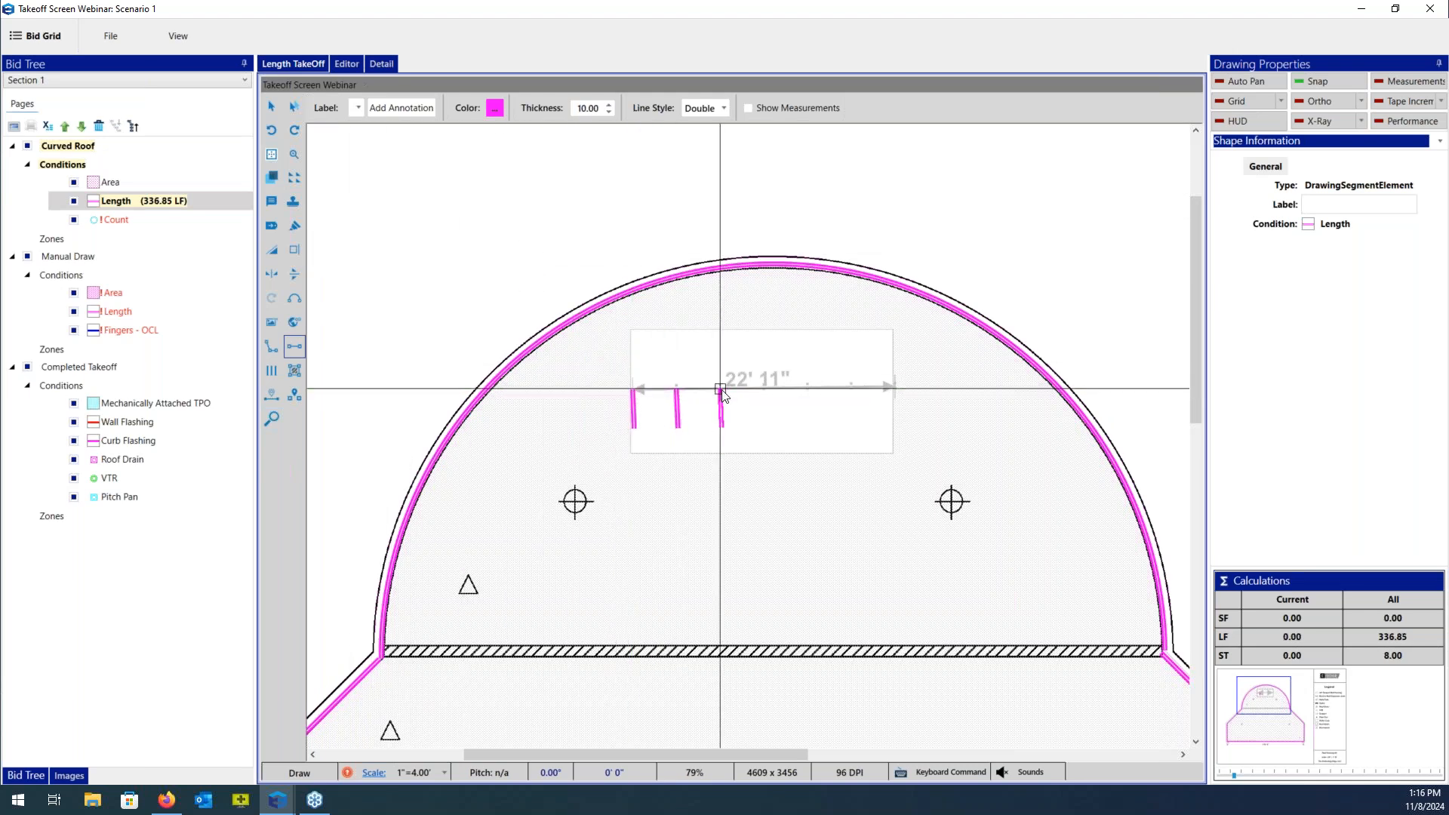
left_click(765, 391)
left_click(808, 392)
left_click(854, 394)
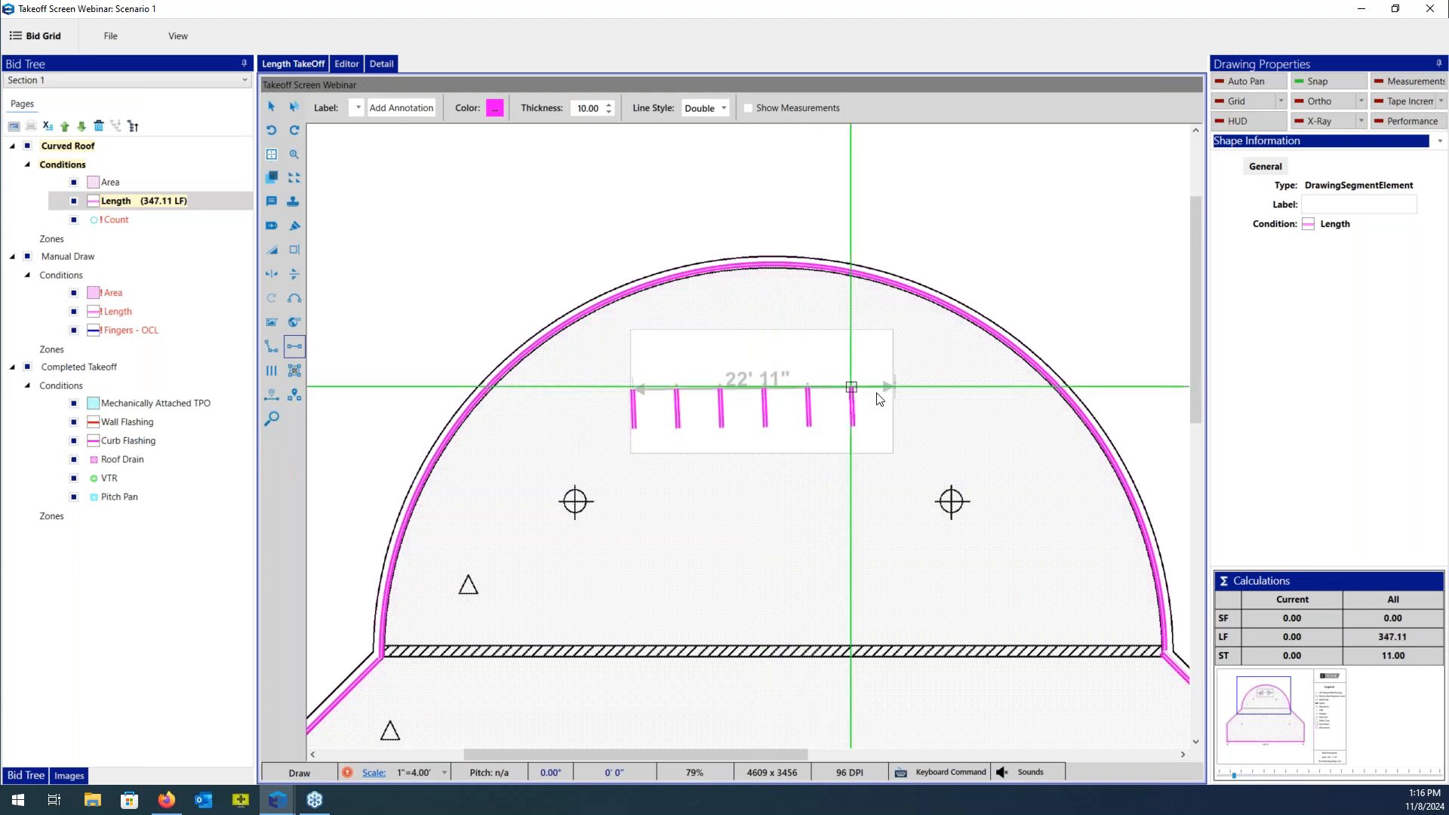
left_click(894, 389)
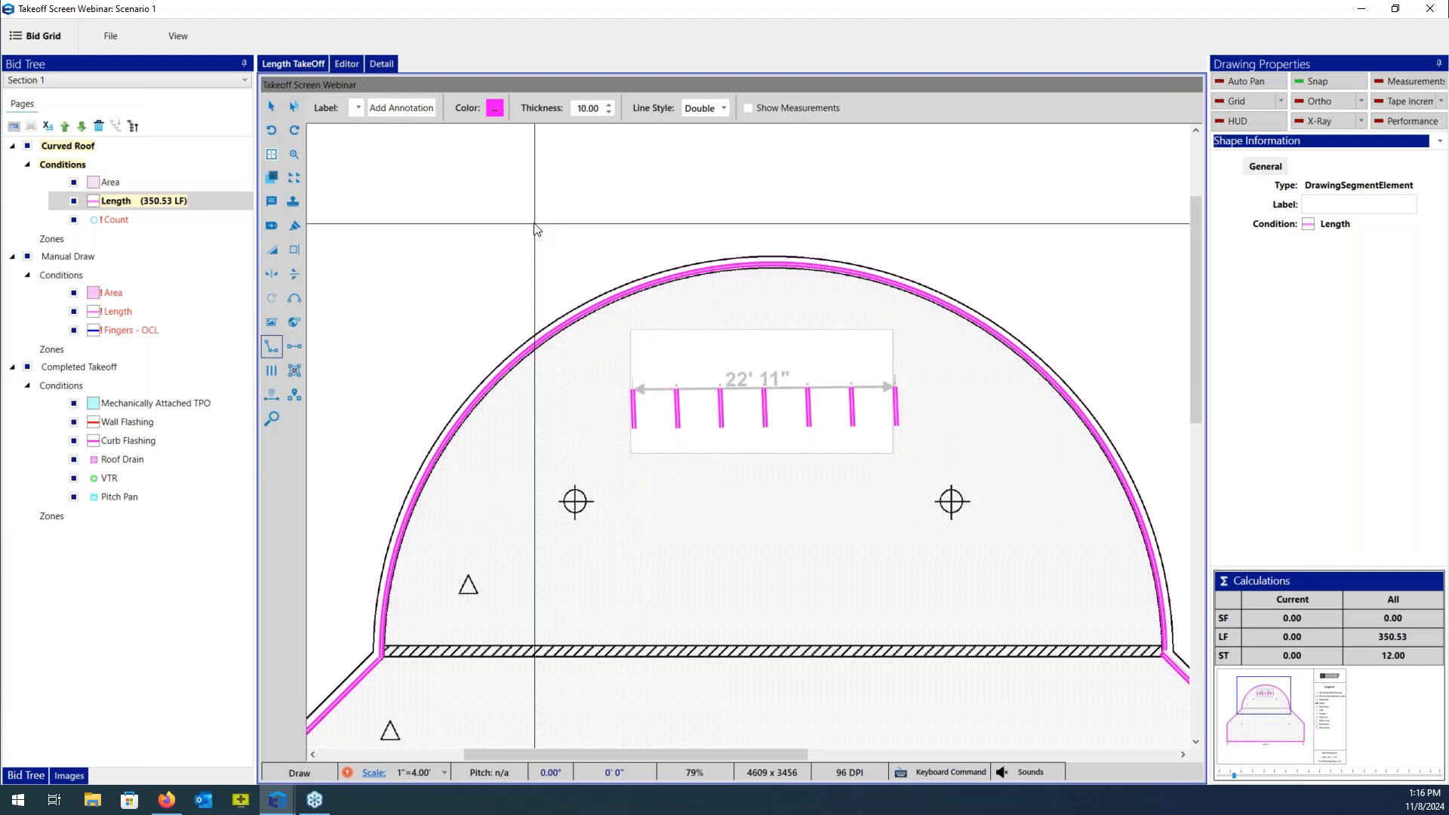
View the whole roof with X-Ray turned on, and turn X-Ray off again.
scroll(751, 362, "down", 3)
scroll(695, 281, "down", 2)
scroll(611, 249, "down", 1)
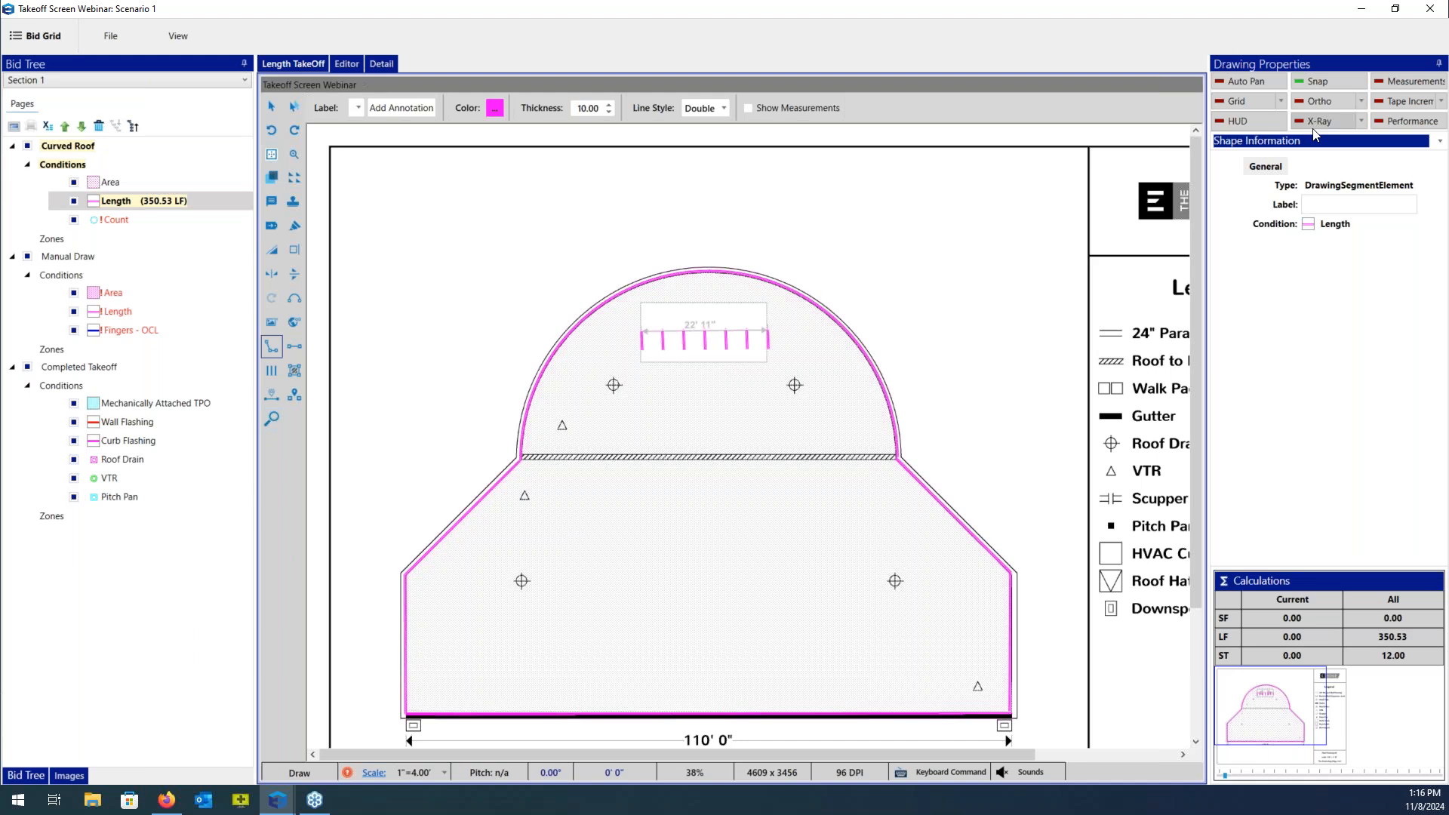
left_click(1317, 122)
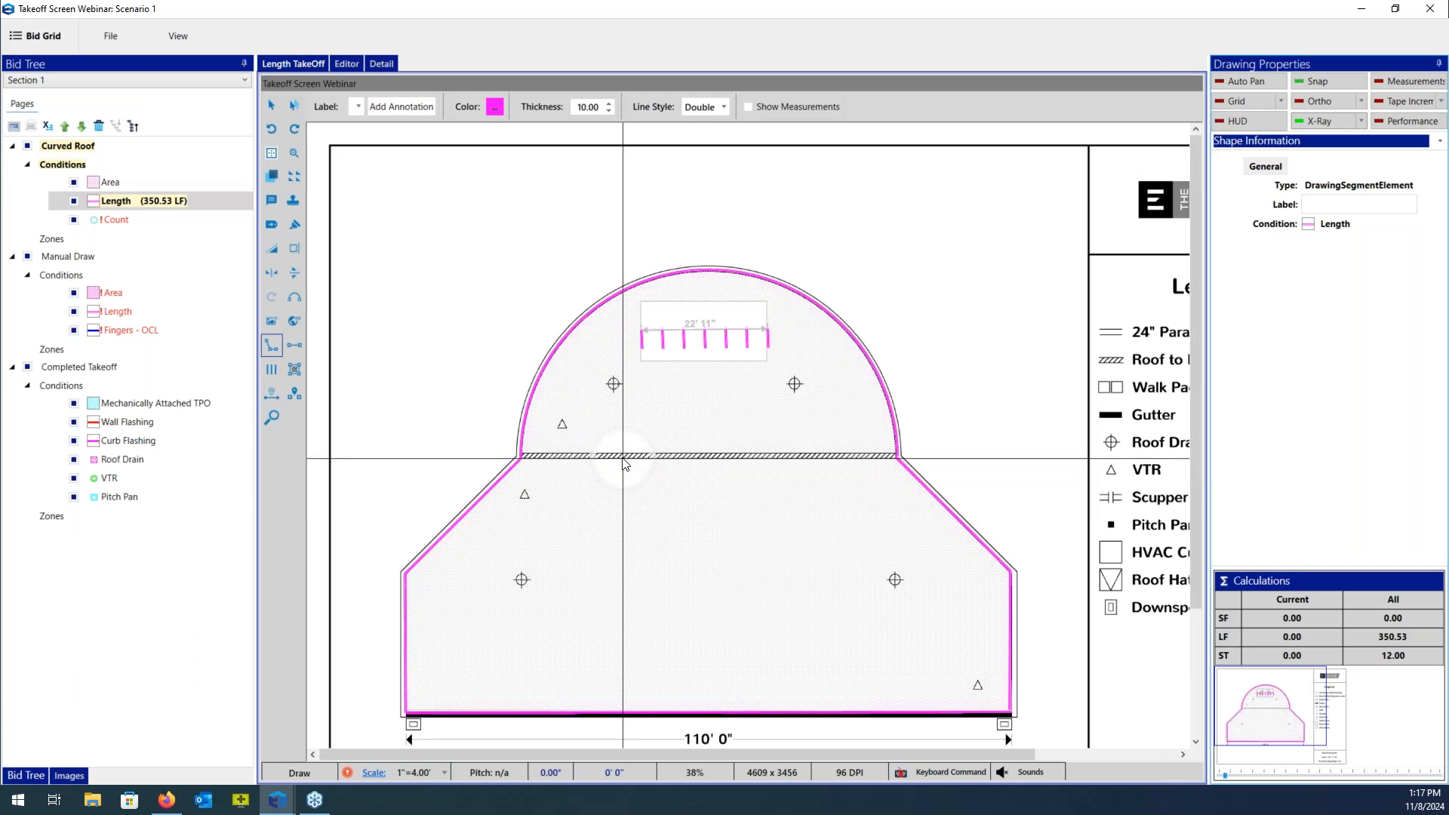
left_click(1312, 124)
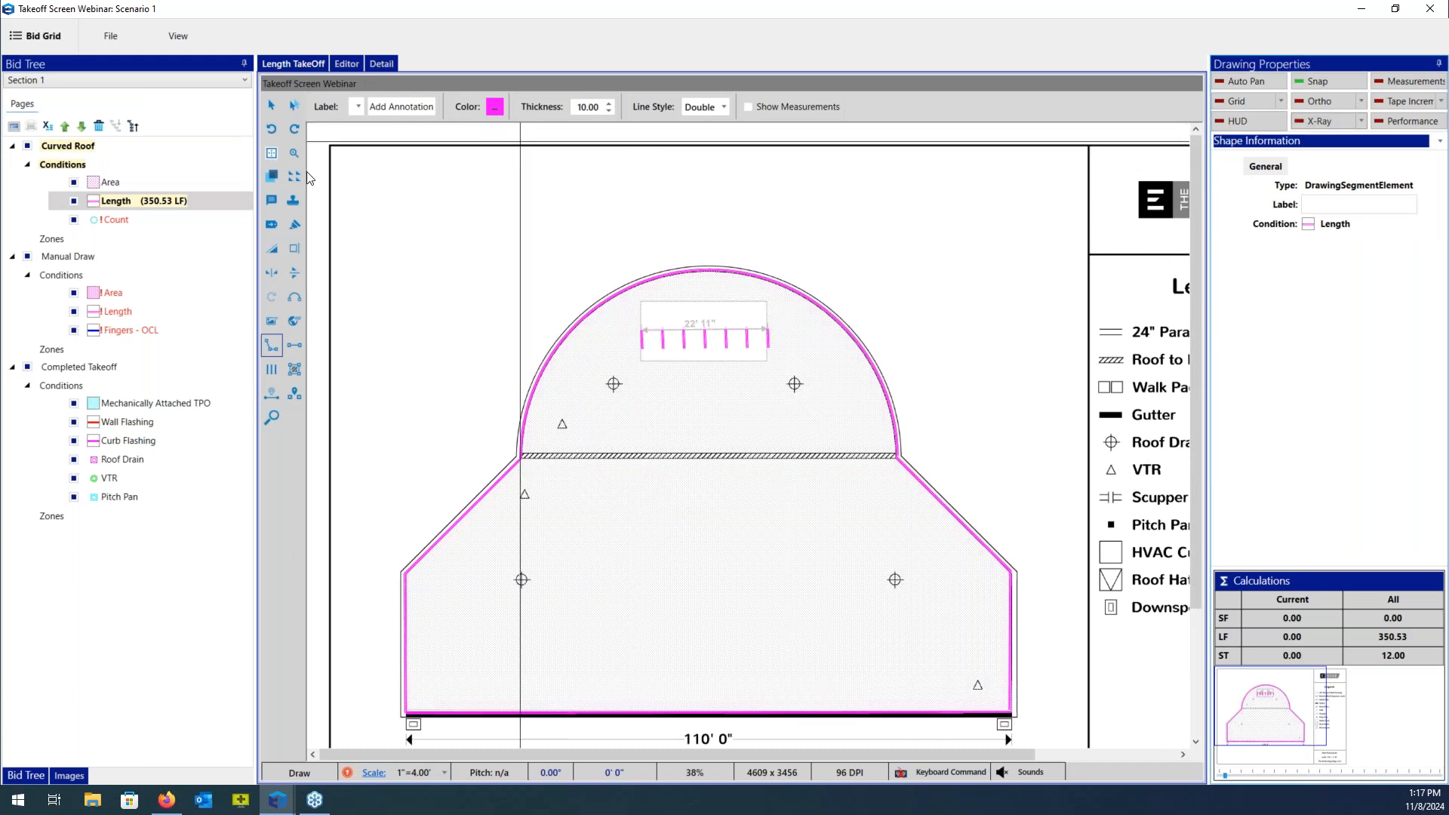
With the Curved Roof Count condition, mark the two roof drains above the expansion joint.
left_click(167, 218)
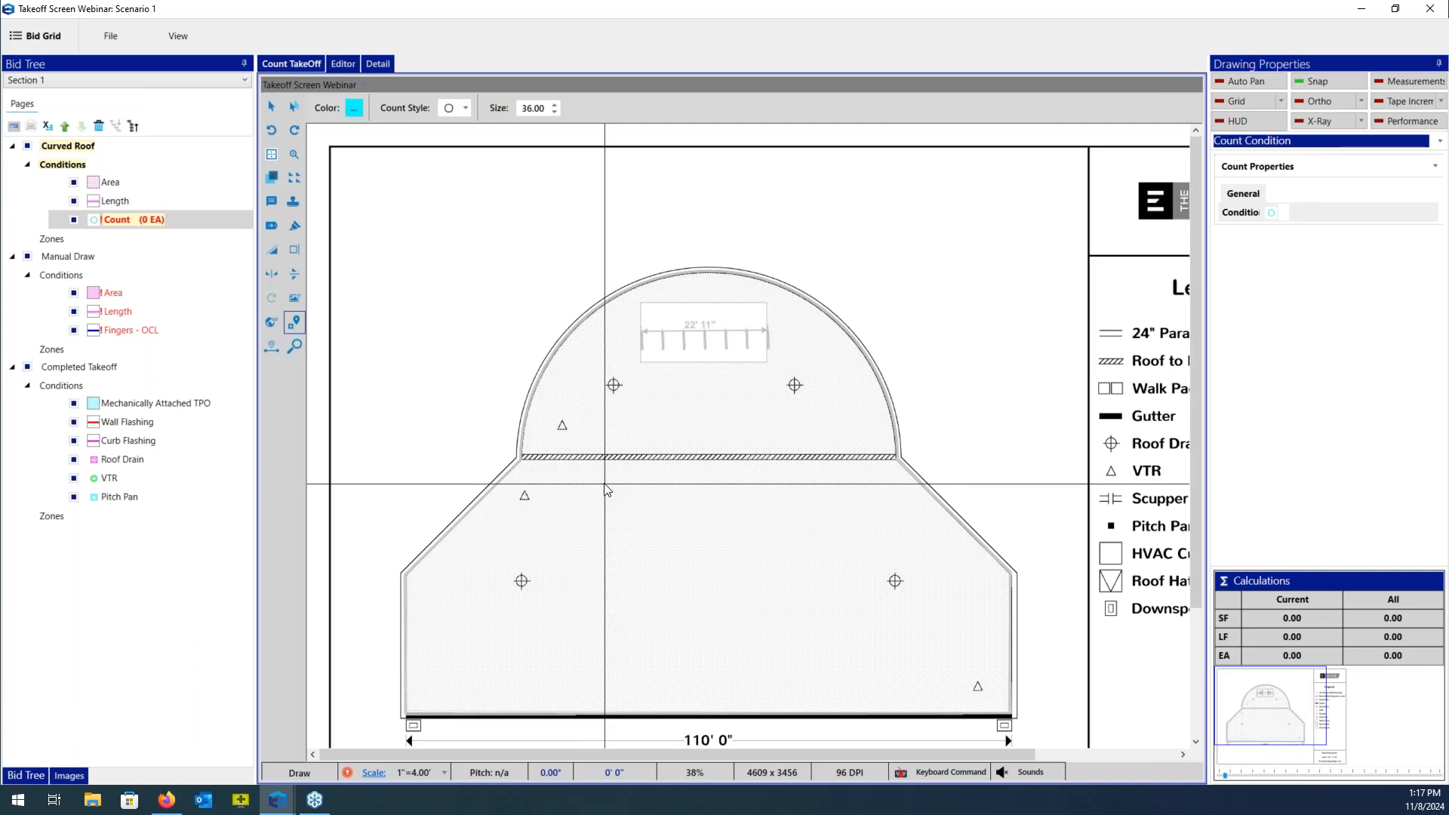
left_click(614, 386)
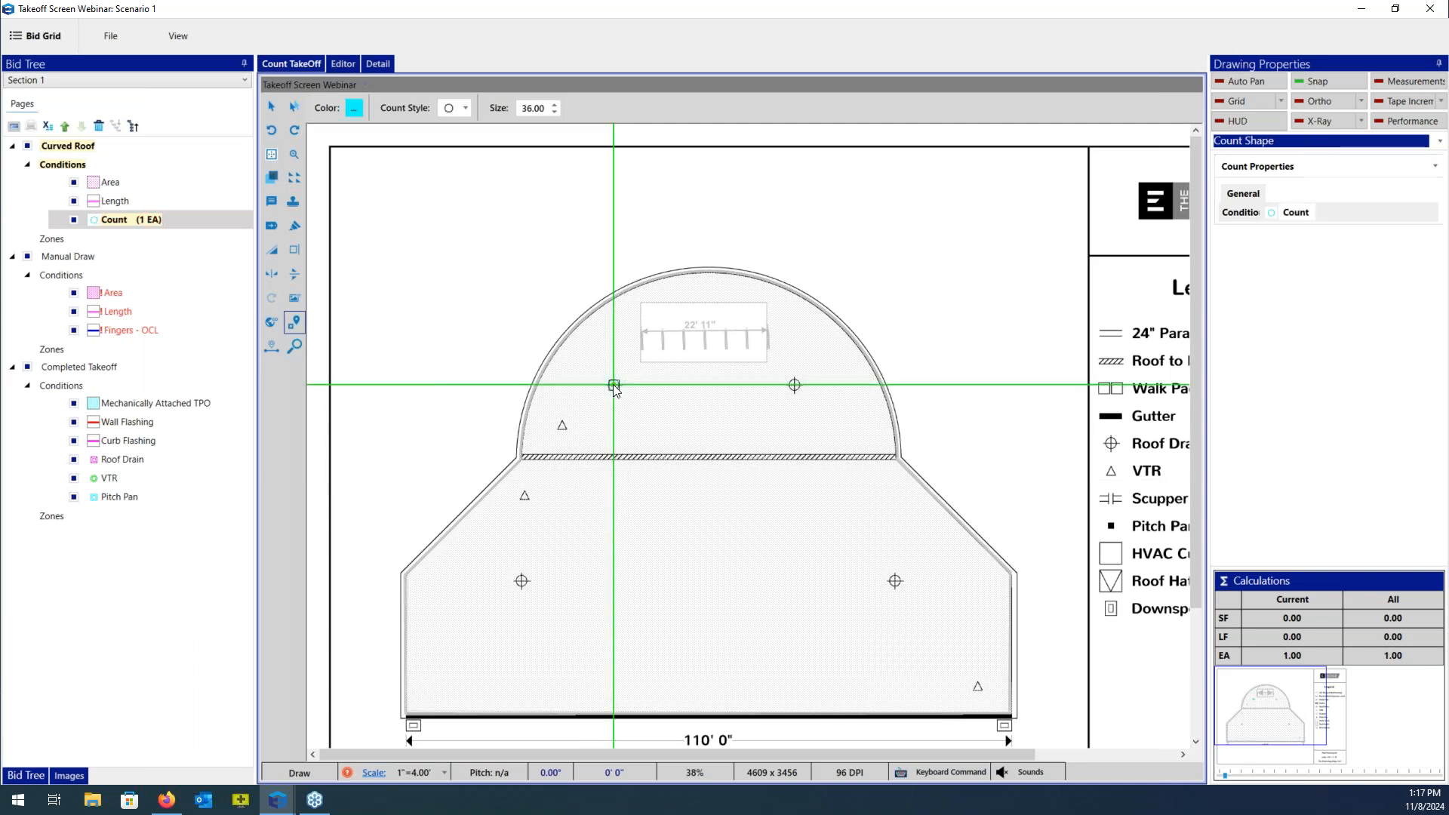
left_click(795, 387)
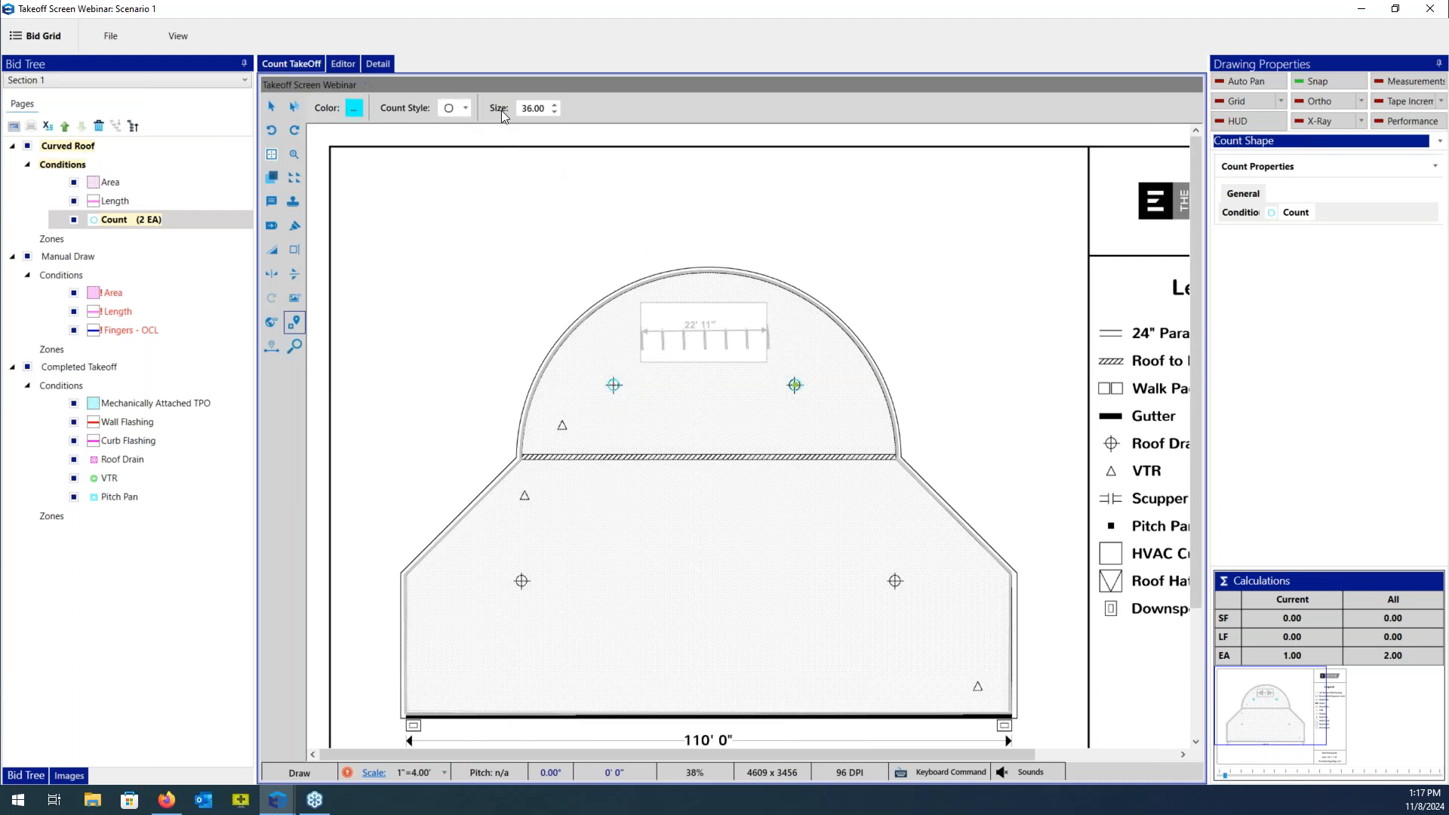
Change the count marker style to an X and set its size to 50.
left_click(466, 109)
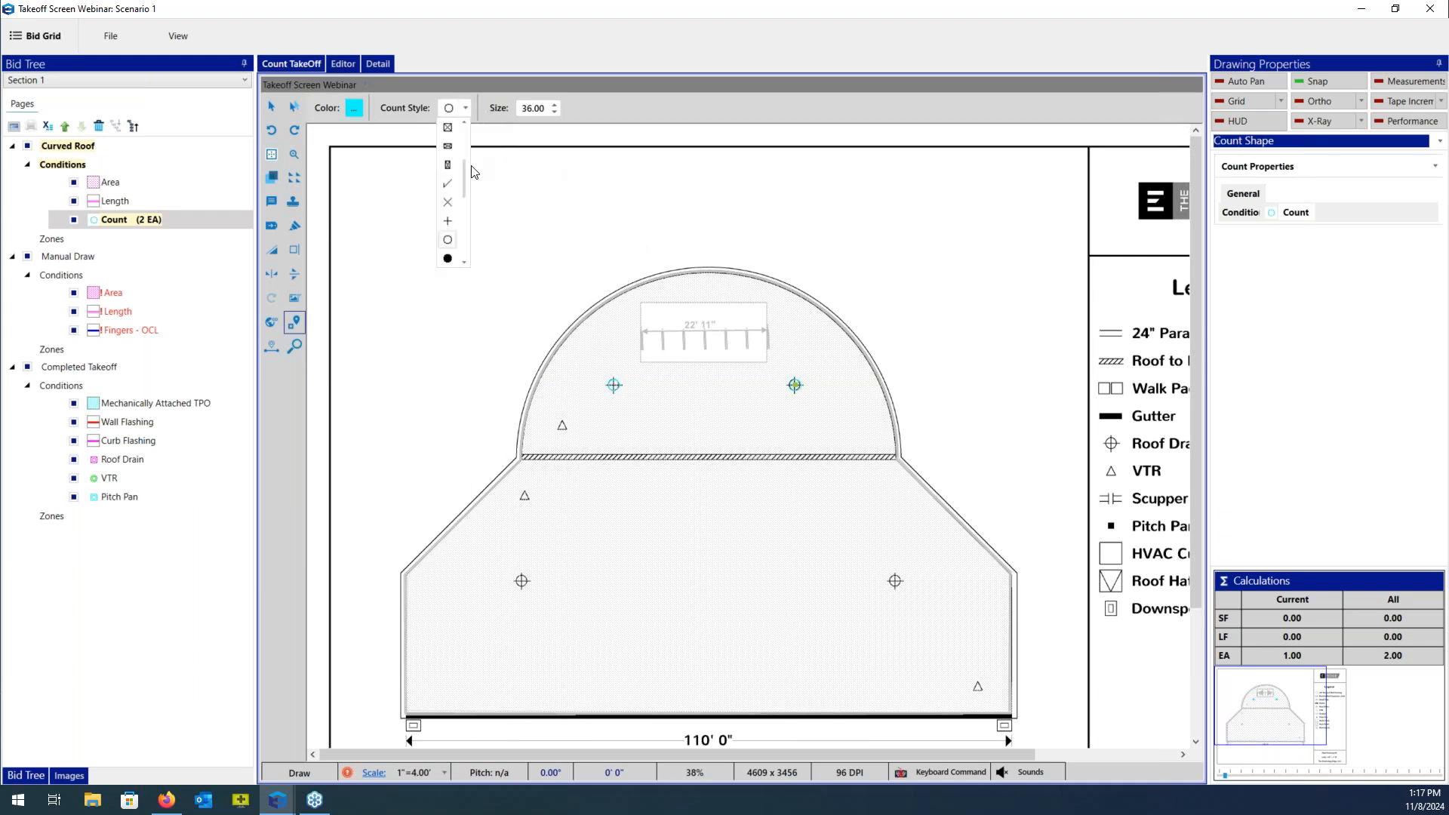
left_click(456, 202)
left_click(555, 105)
left_click(554, 105)
left_click(555, 105)
left_click(555, 105)
left_click(555, 105)
left_click(554, 105)
left_click(554, 105)
left_click(554, 105)
left_click(554, 105)
left_click(554, 105)
left_click(554, 105)
left_click(554, 105)
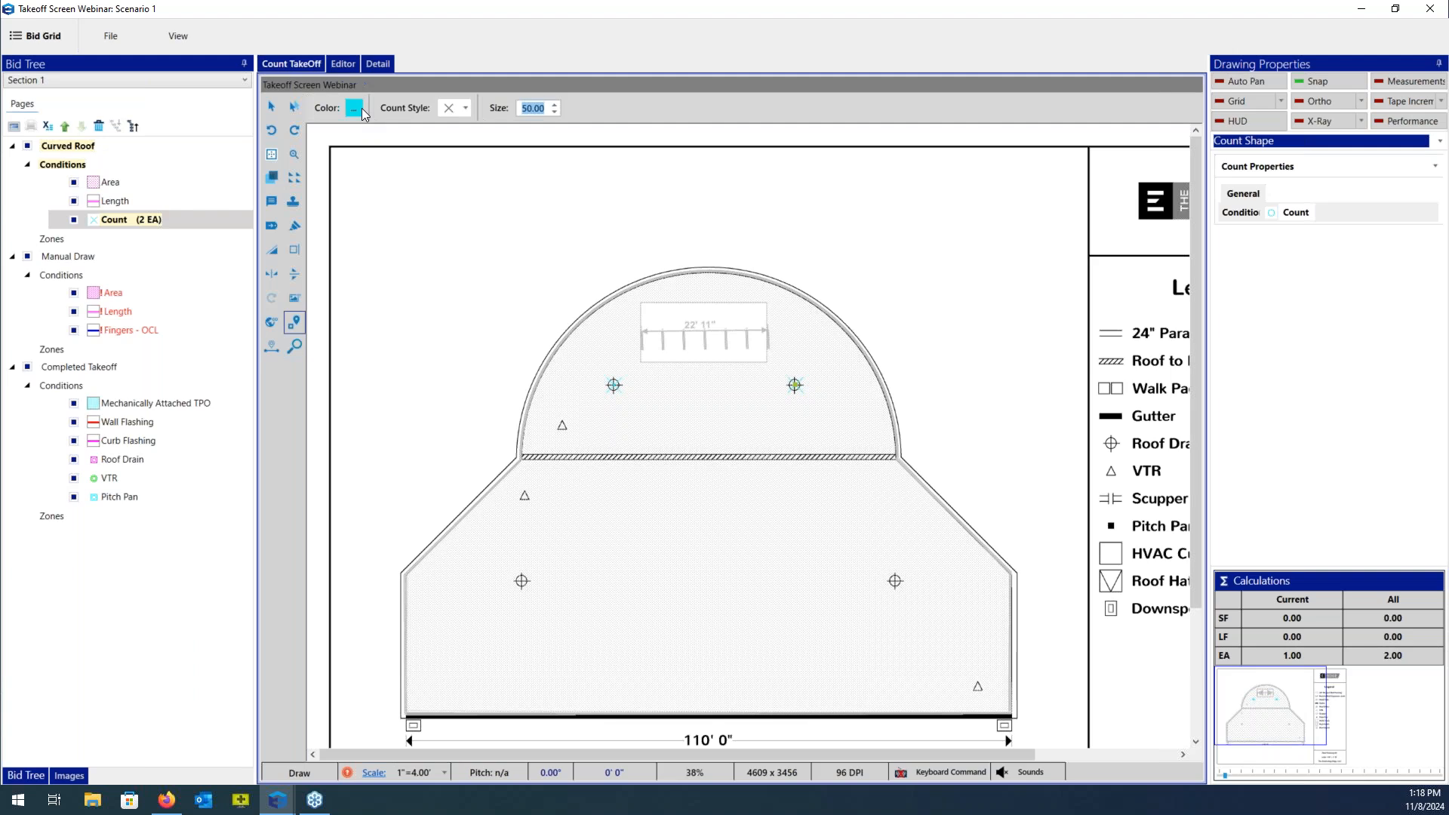
Activate the Area condition of the Manual Draw page, collapse the Curved Roof page and set the scale to 1/4".
left_click(139, 291)
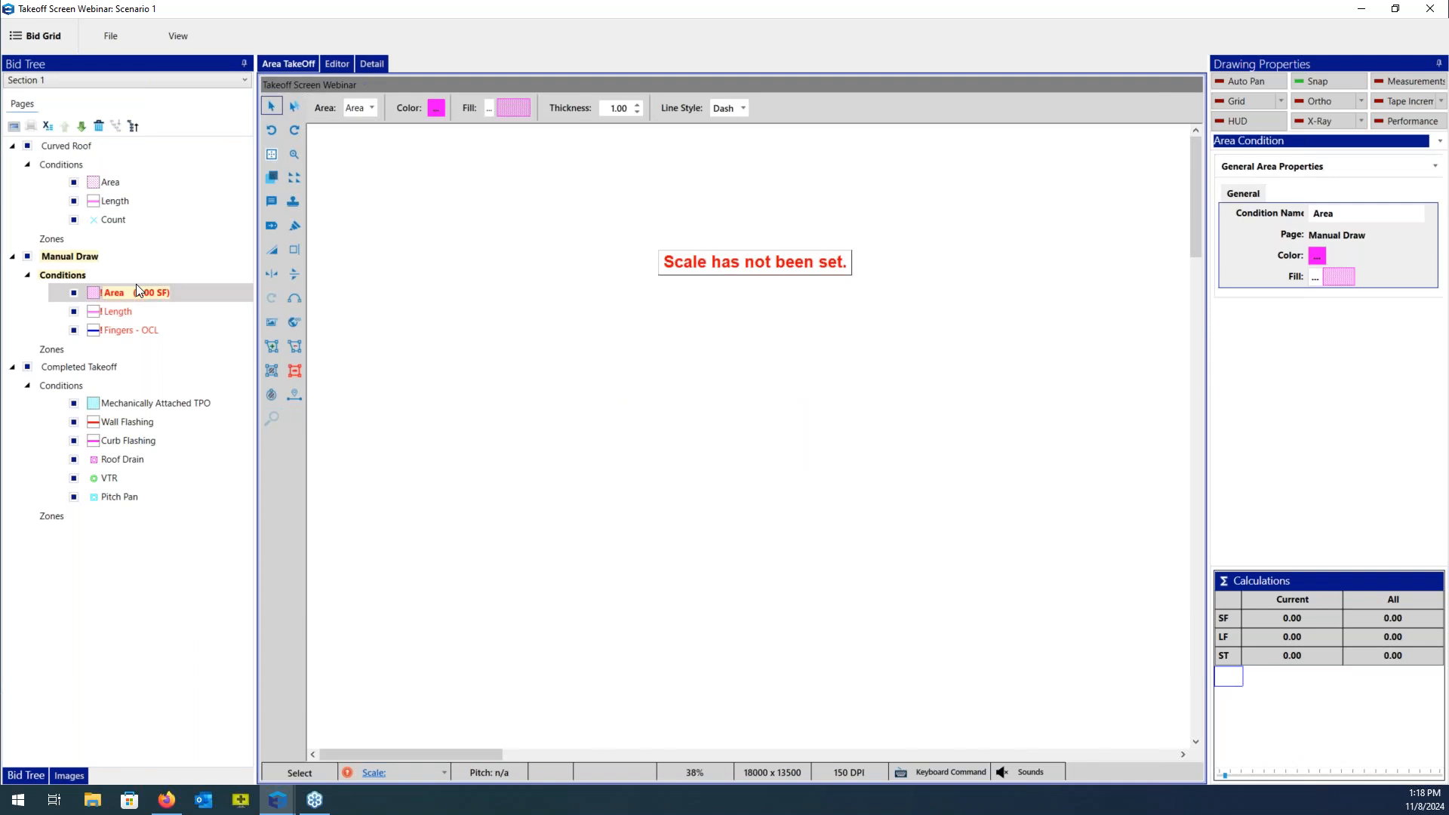
left_click(12, 148)
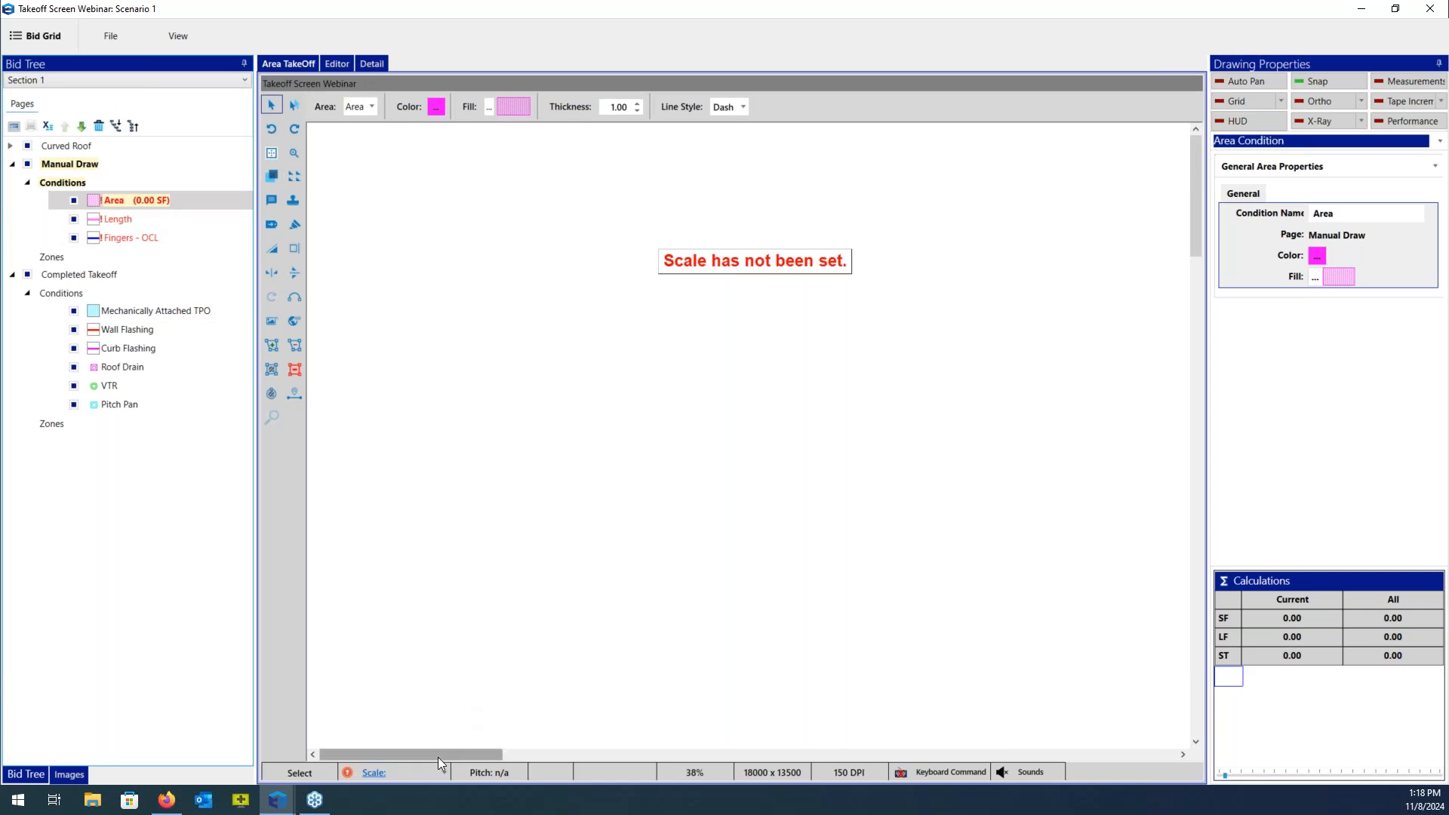
left_click(373, 772)
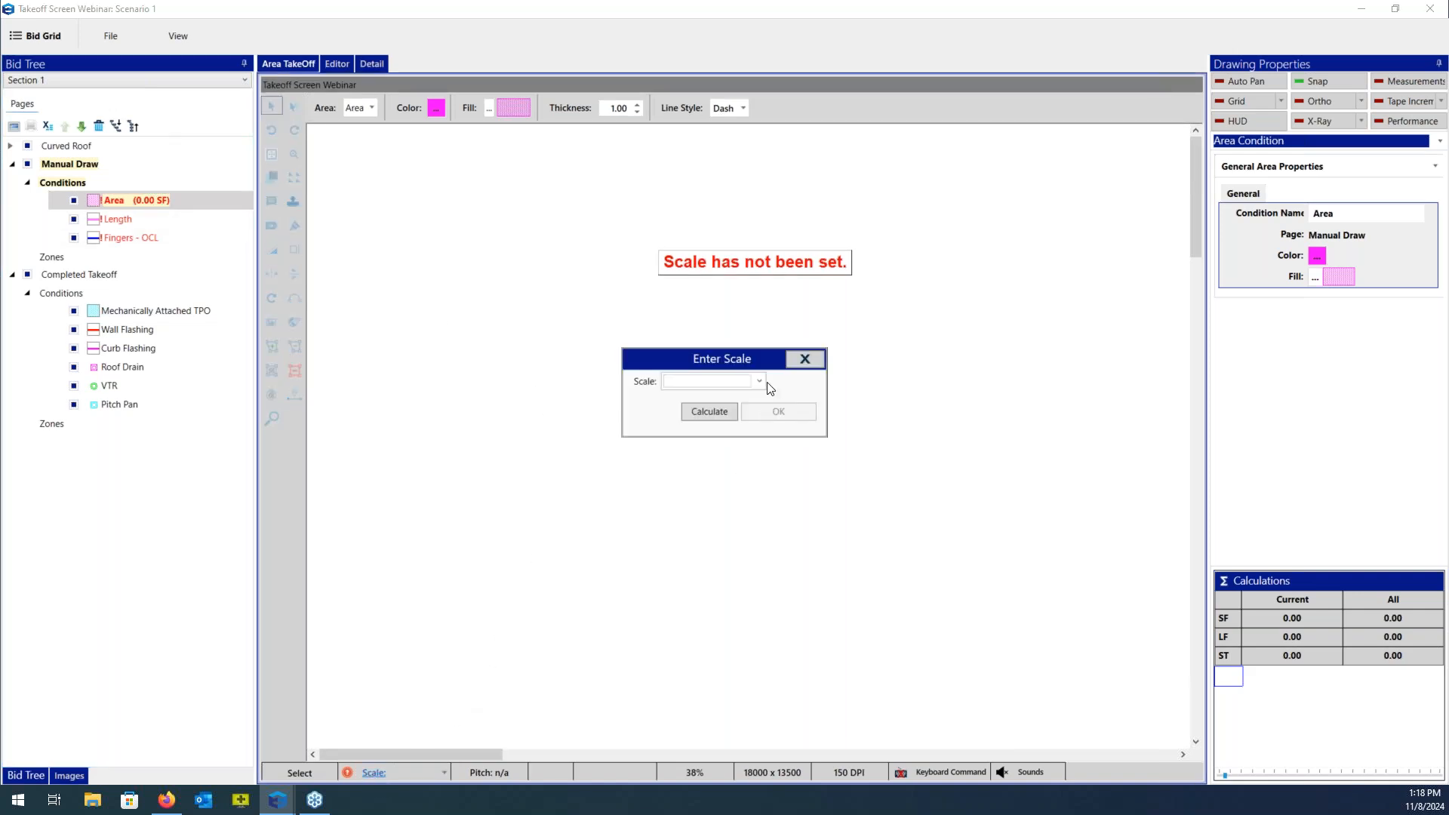
left_click(760, 381)
left_click(718, 478)
left_click(766, 417)
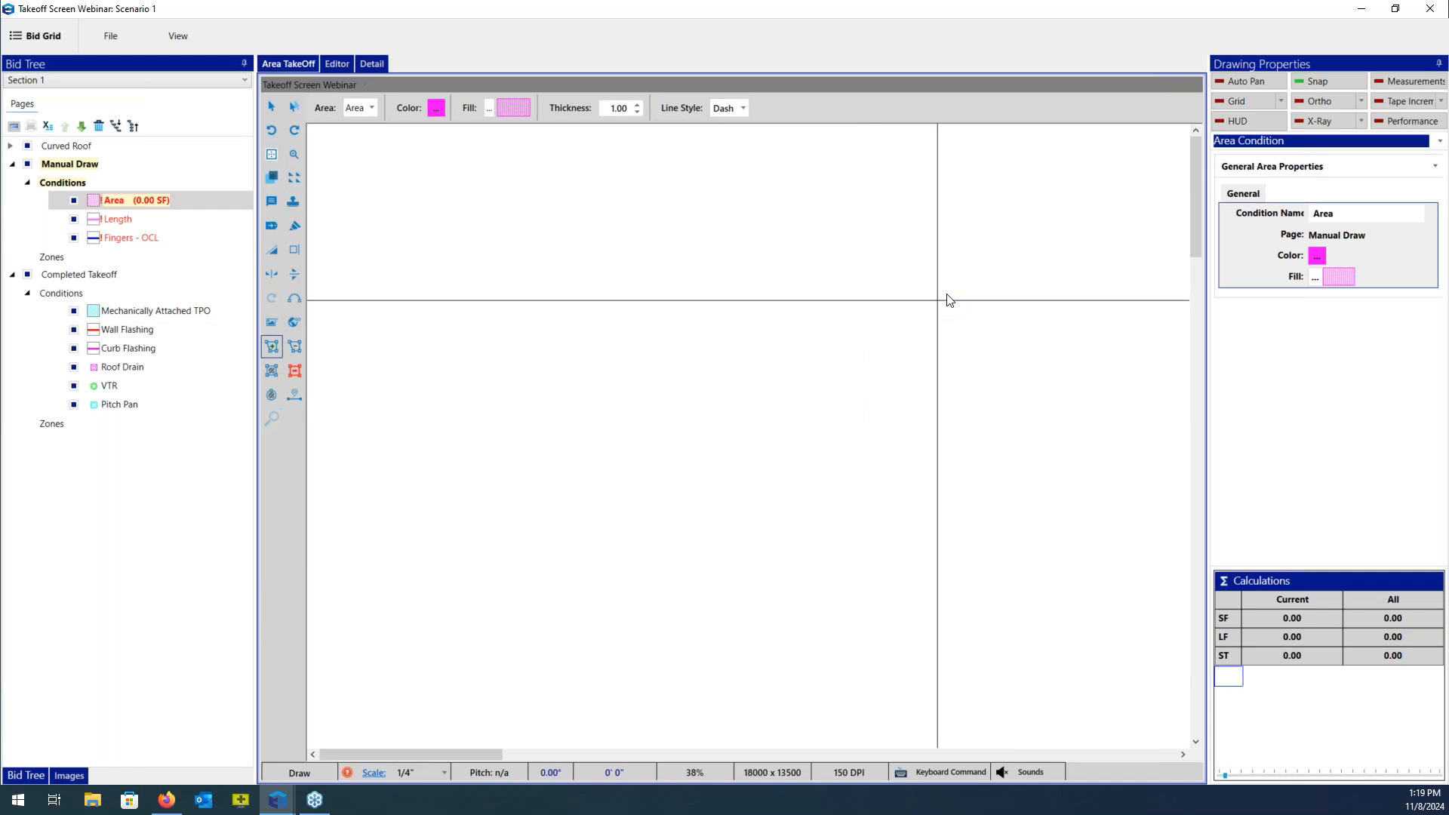
Display the drawing grid on the Manual Draw page.
left_click(1280, 99)
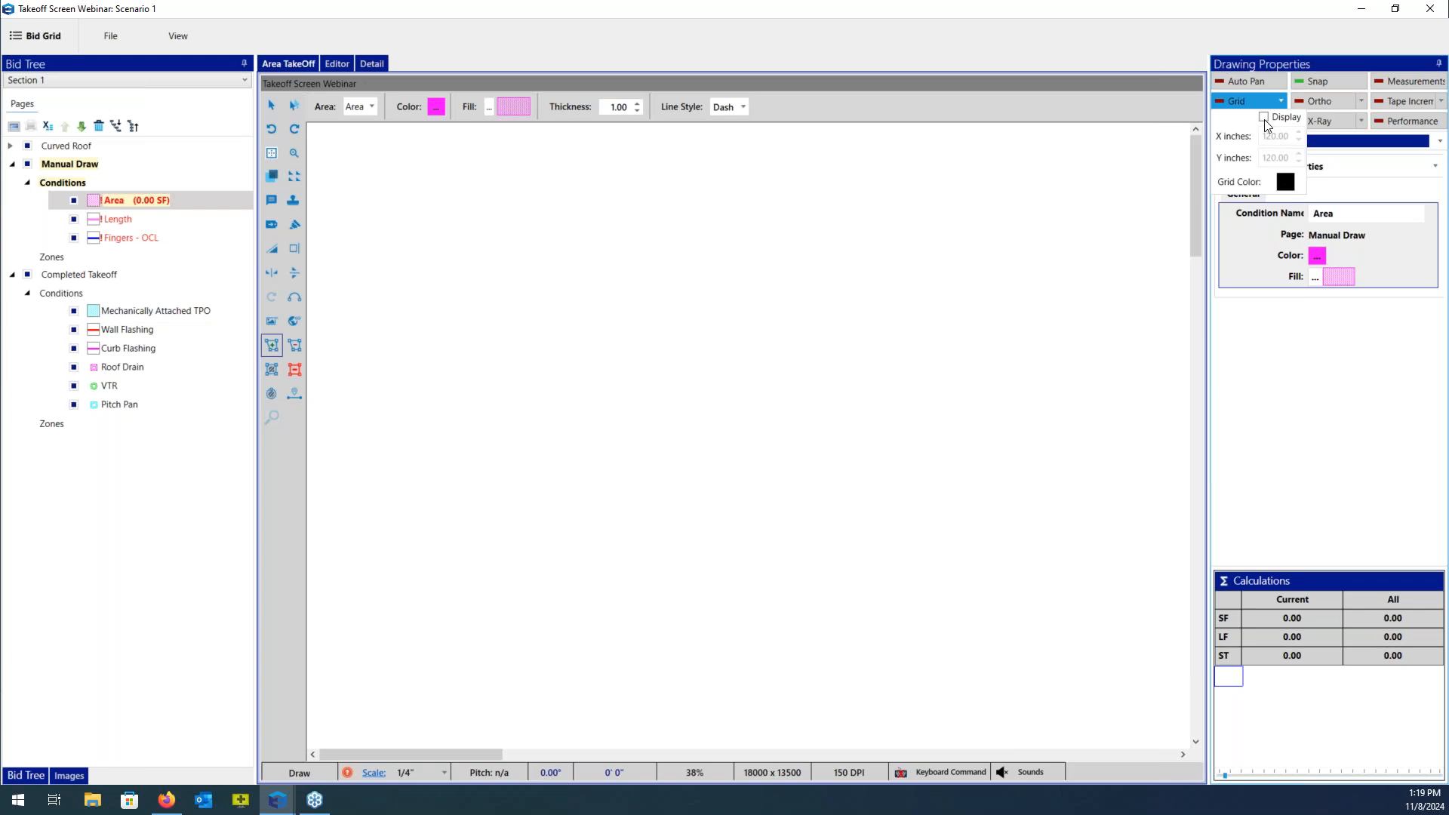
left_click(1264, 118)
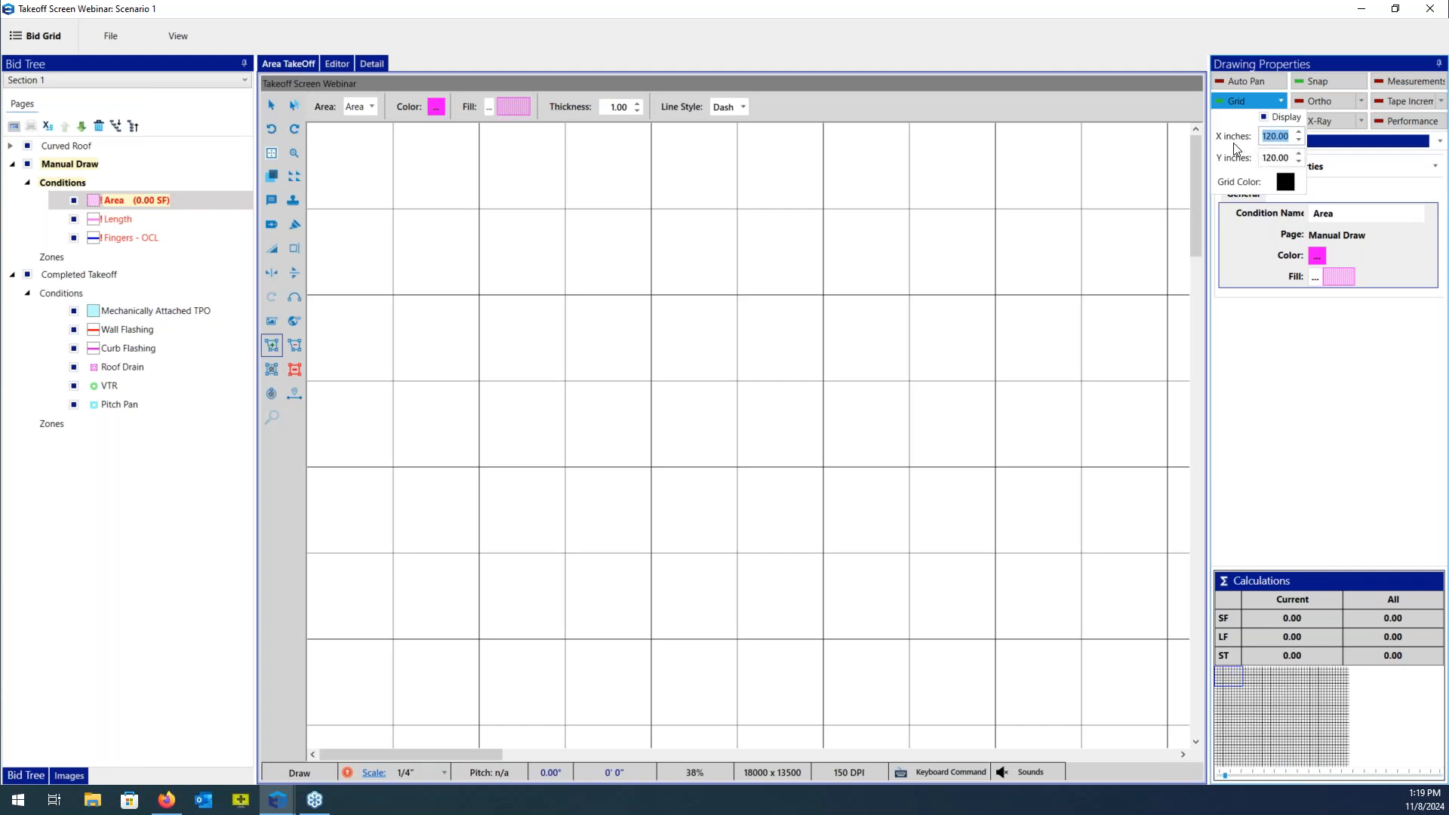
left_click(1282, 99)
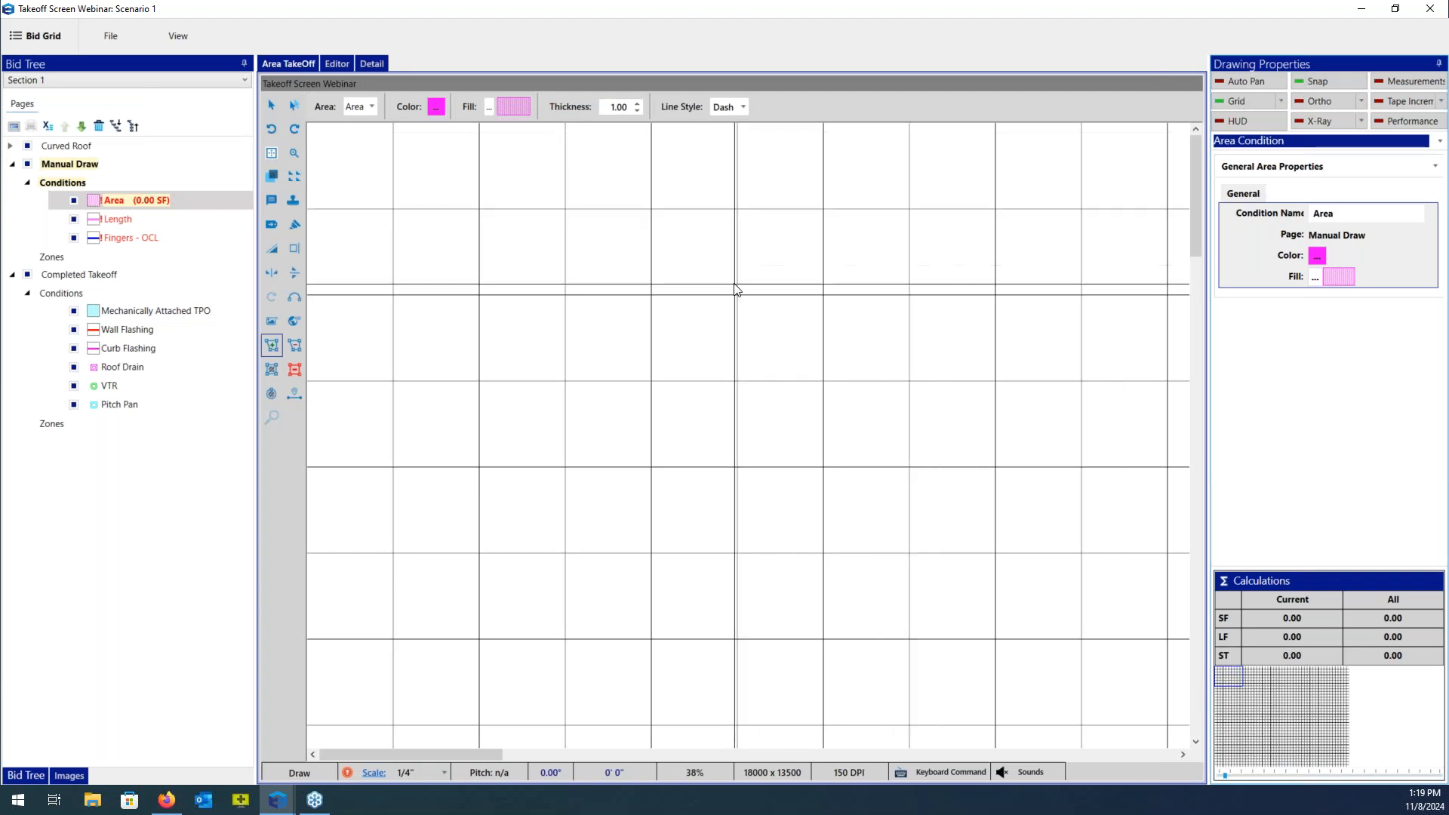
Draw a rectangular area about 50' wide and 40' high along the grid lines and finish the shape.
scroll(721, 327, "down", 3)
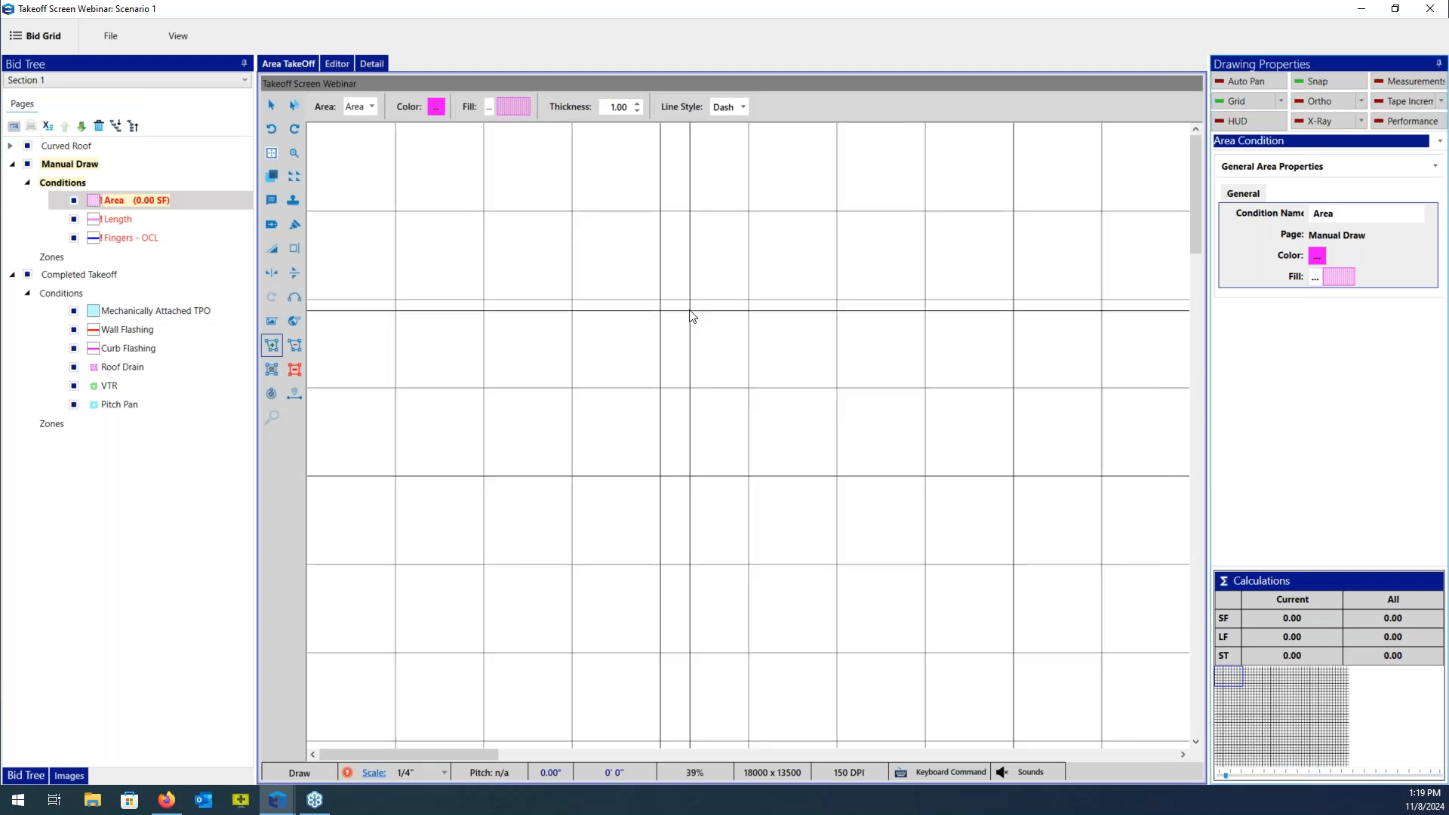
scroll(513, 229, "down", 1)
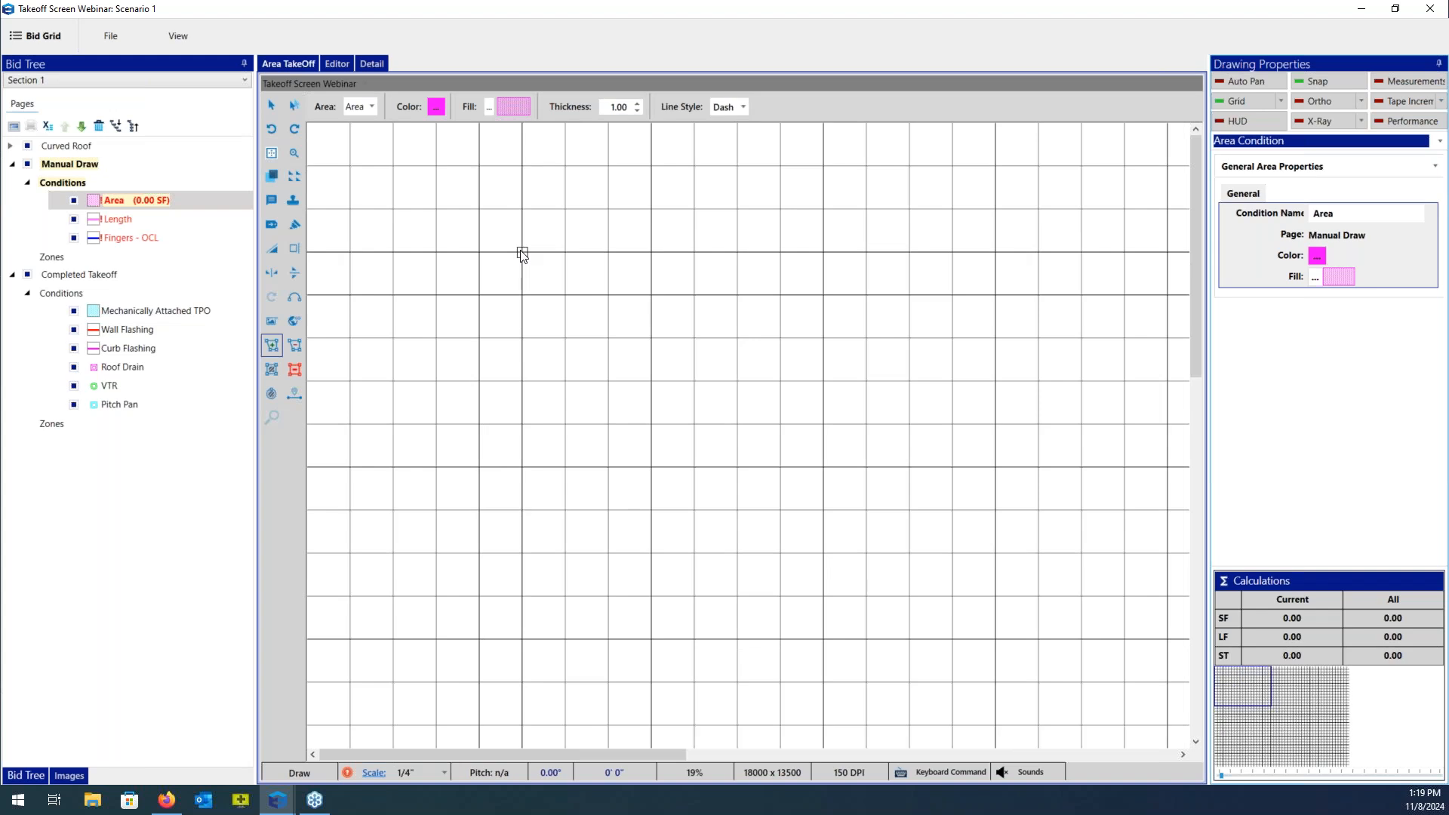
left_click(520, 252)
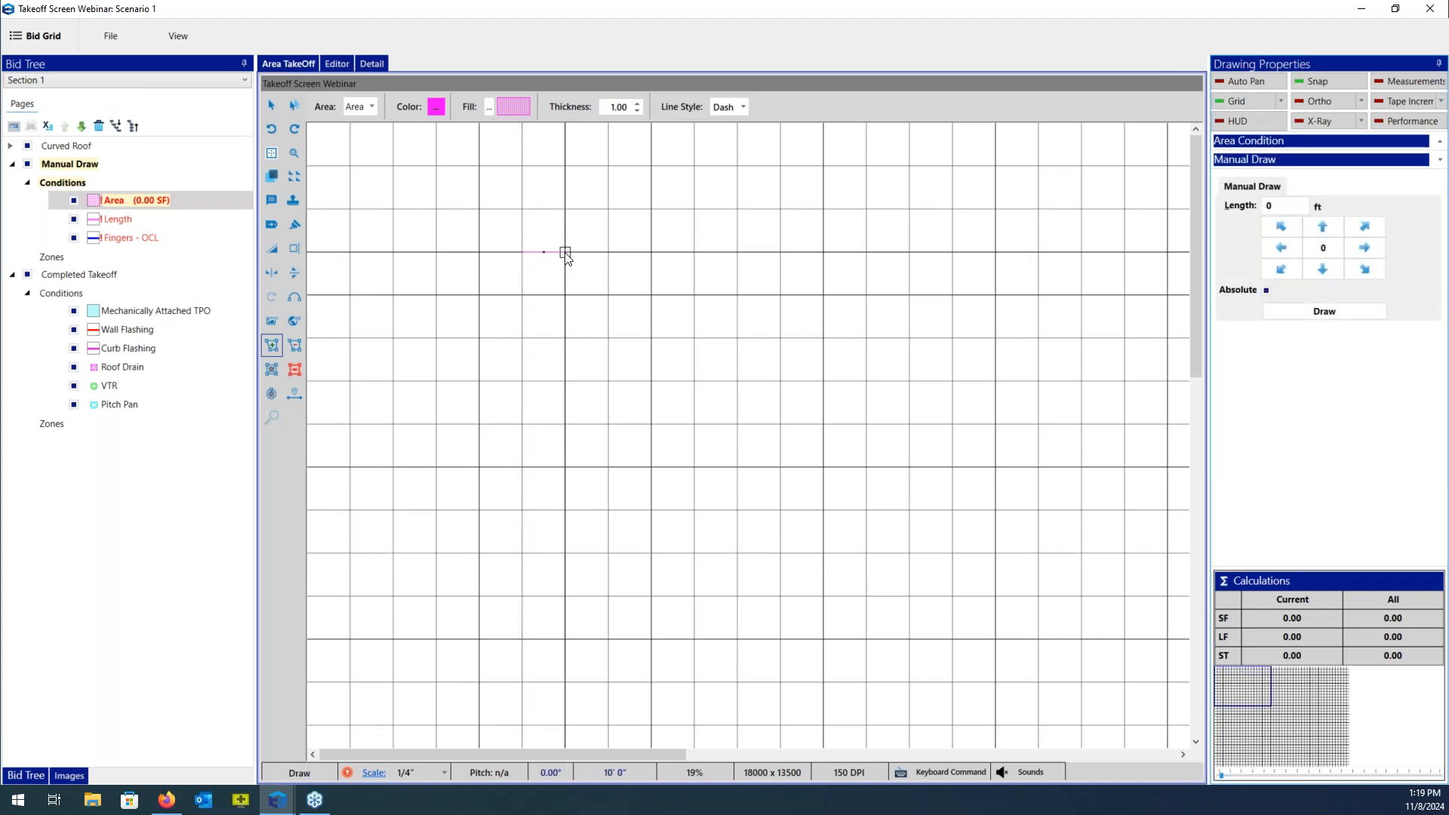
left_click(608, 252)
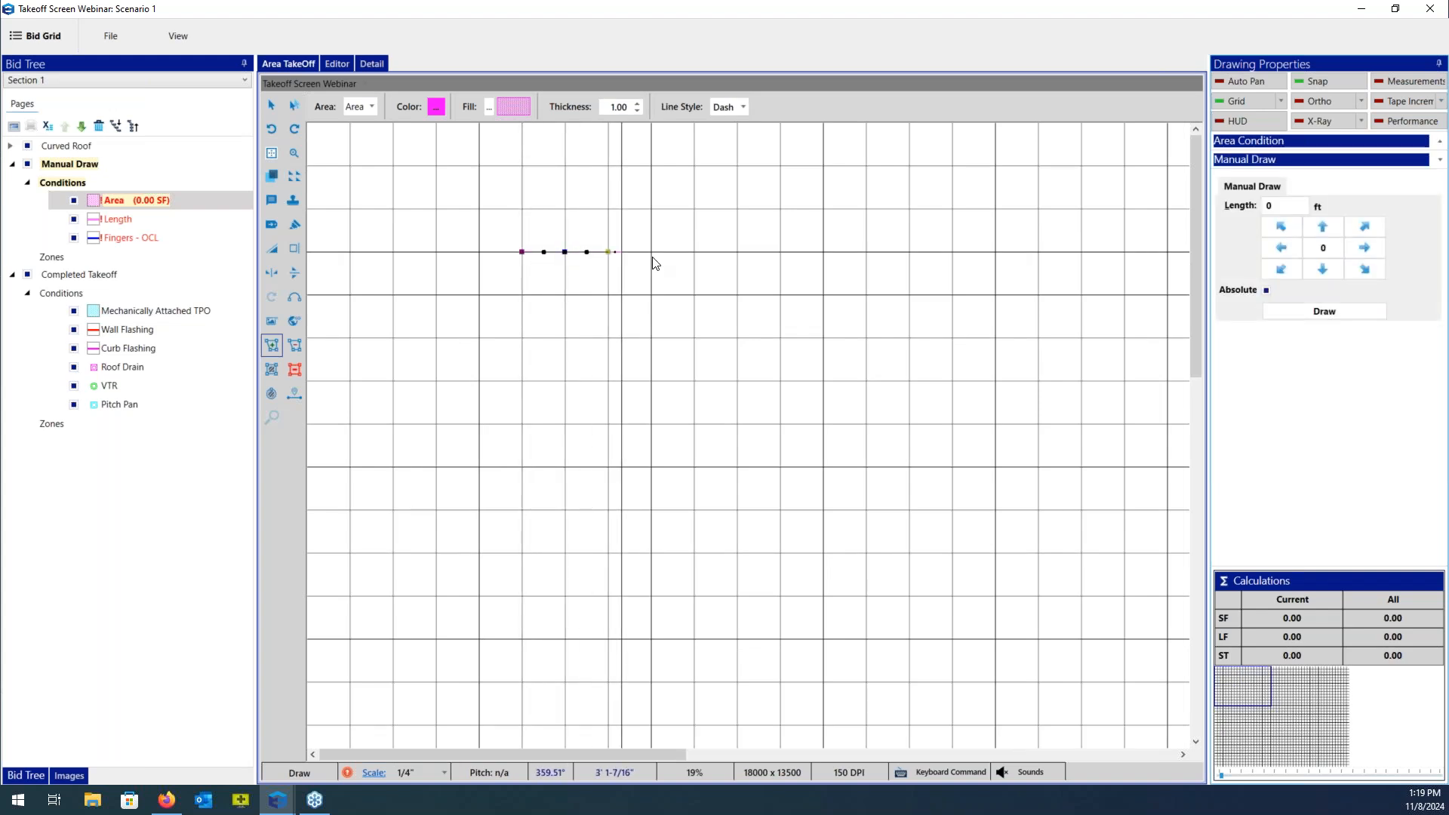
left_click(737, 252)
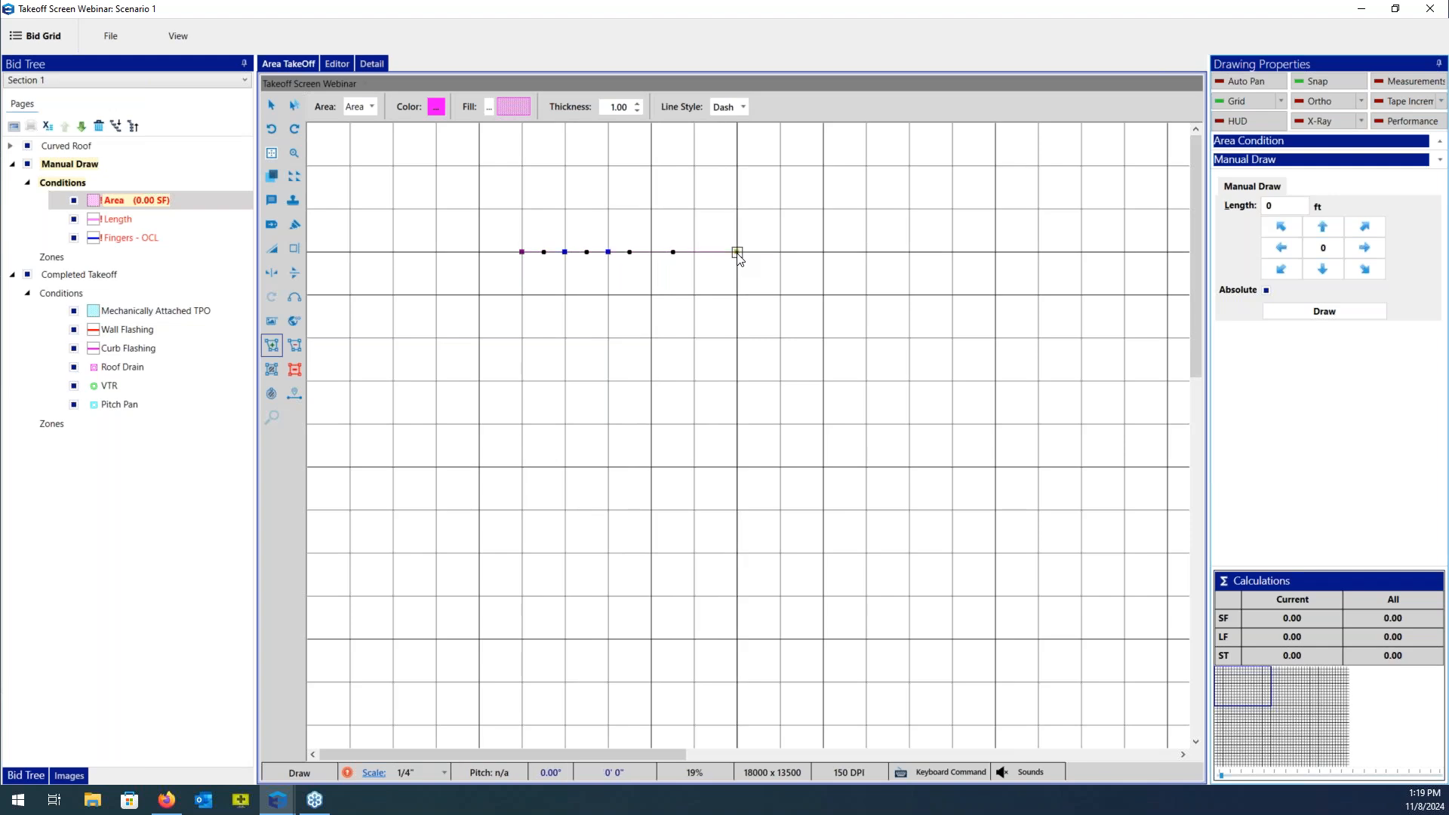
left_click(737, 424)
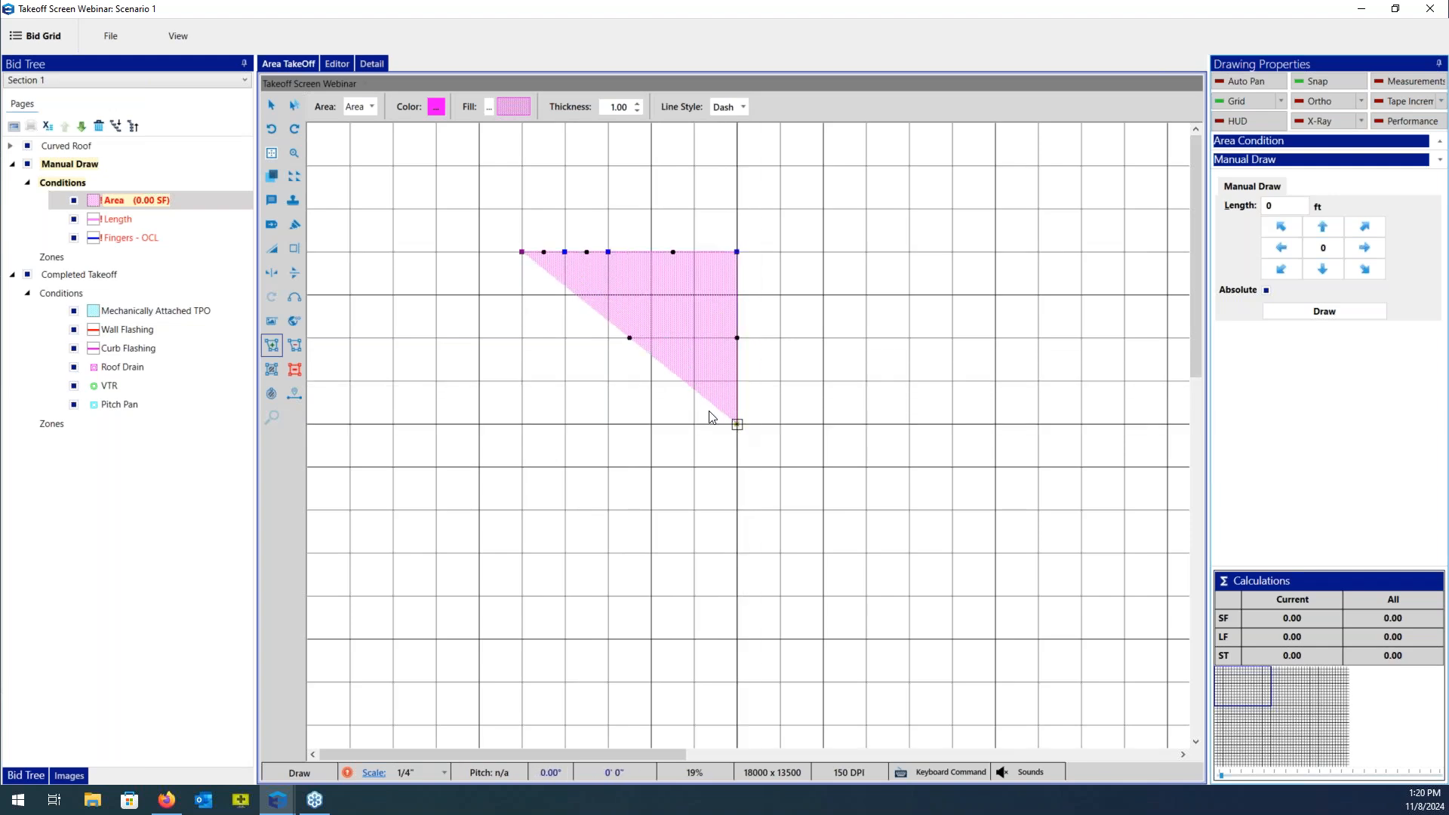
left_click(523, 424)
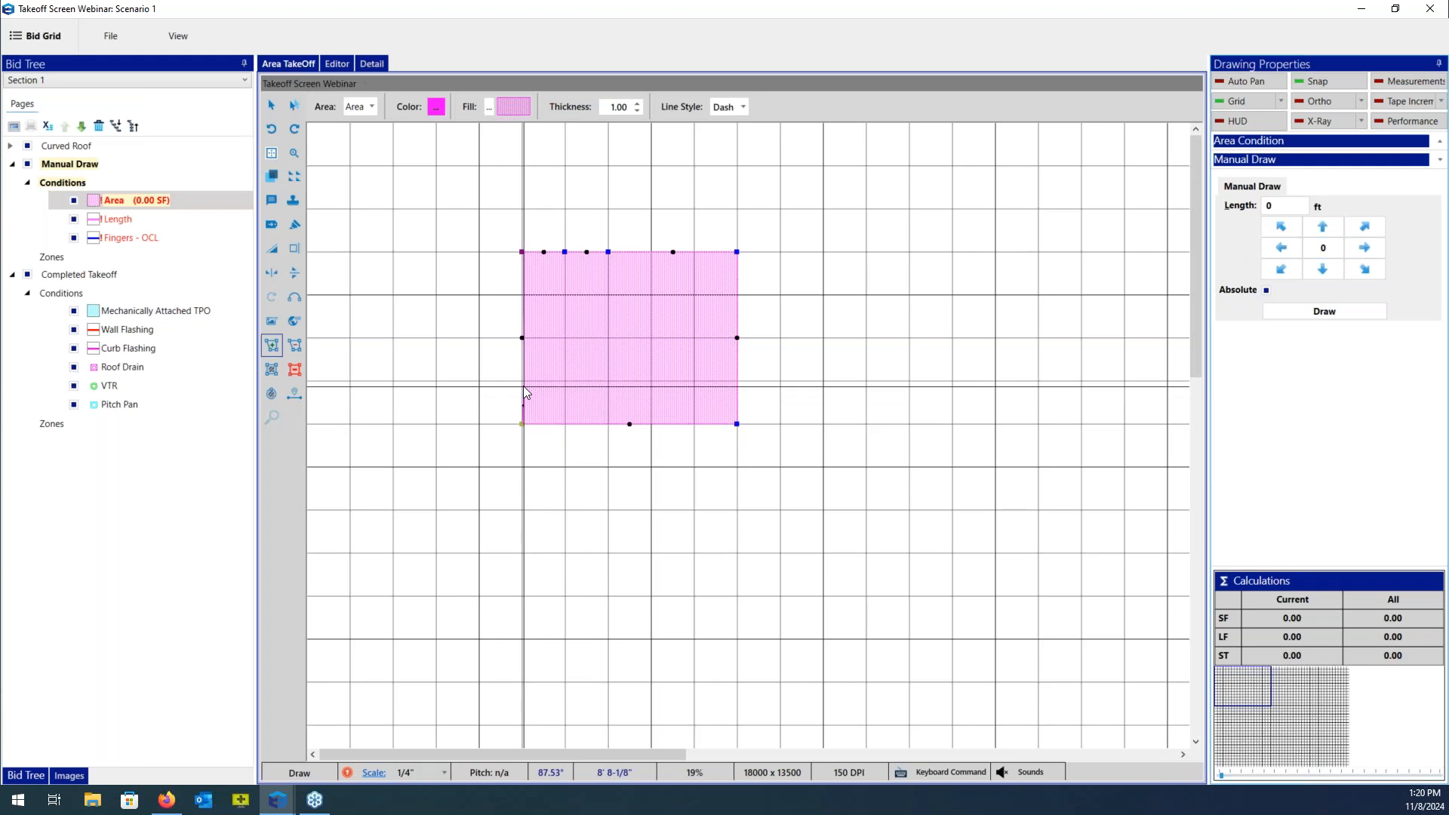
right_click(523, 386)
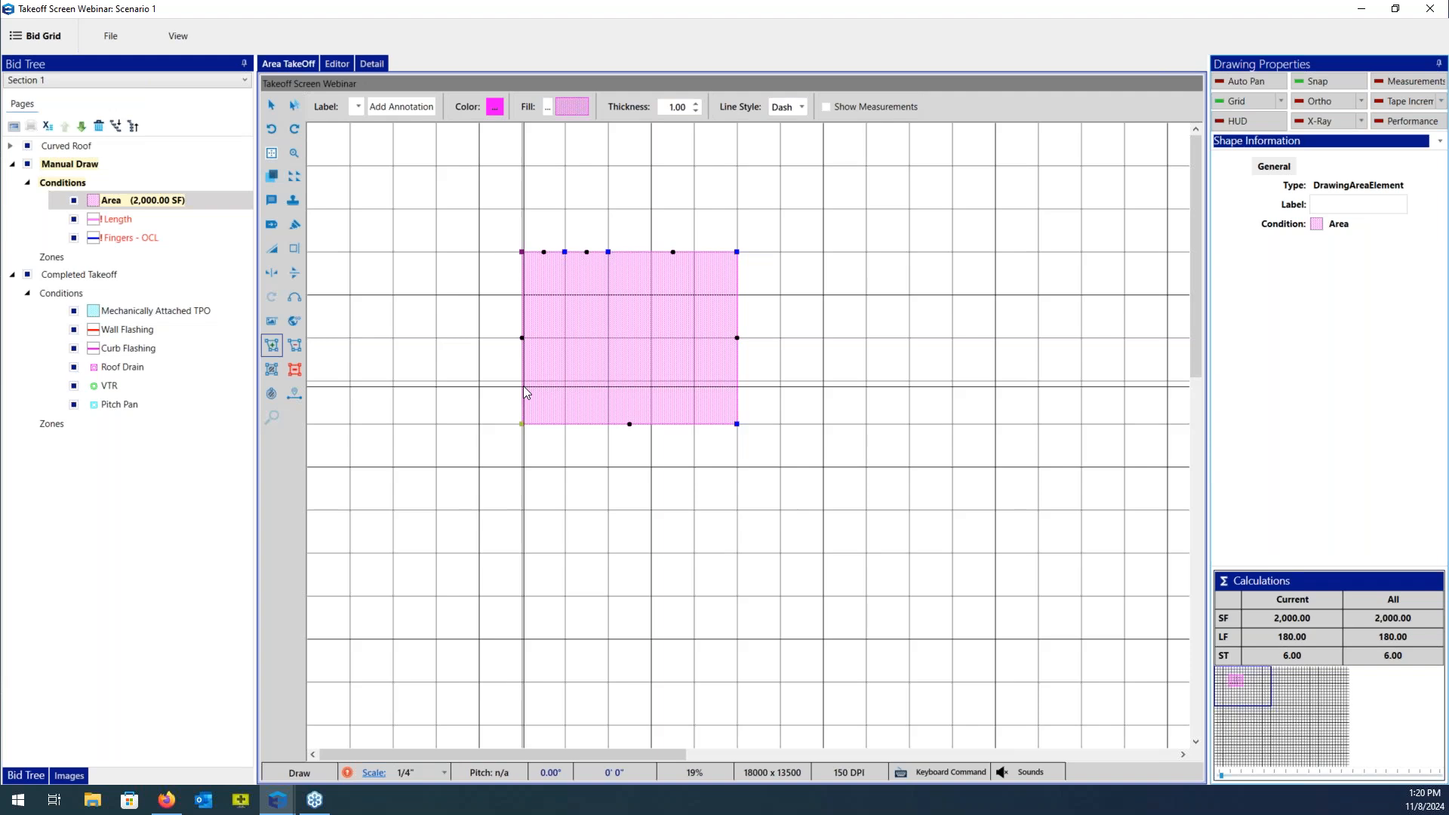
Draw a second rectangular area about 20' wide and 40' high beside the first, finish it, and turn off the HUD.
left_click(823, 254)
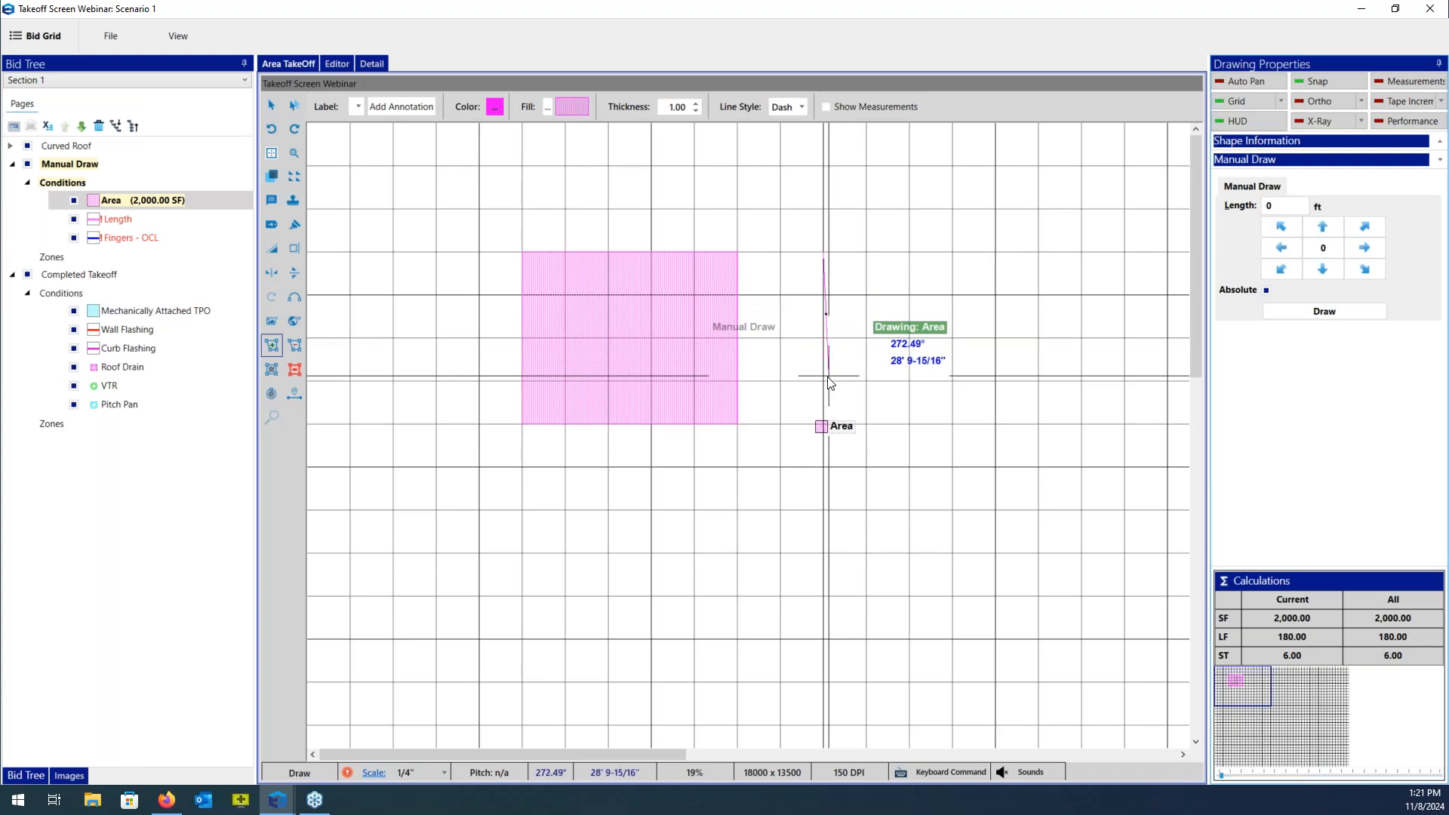
left_click(822, 424)
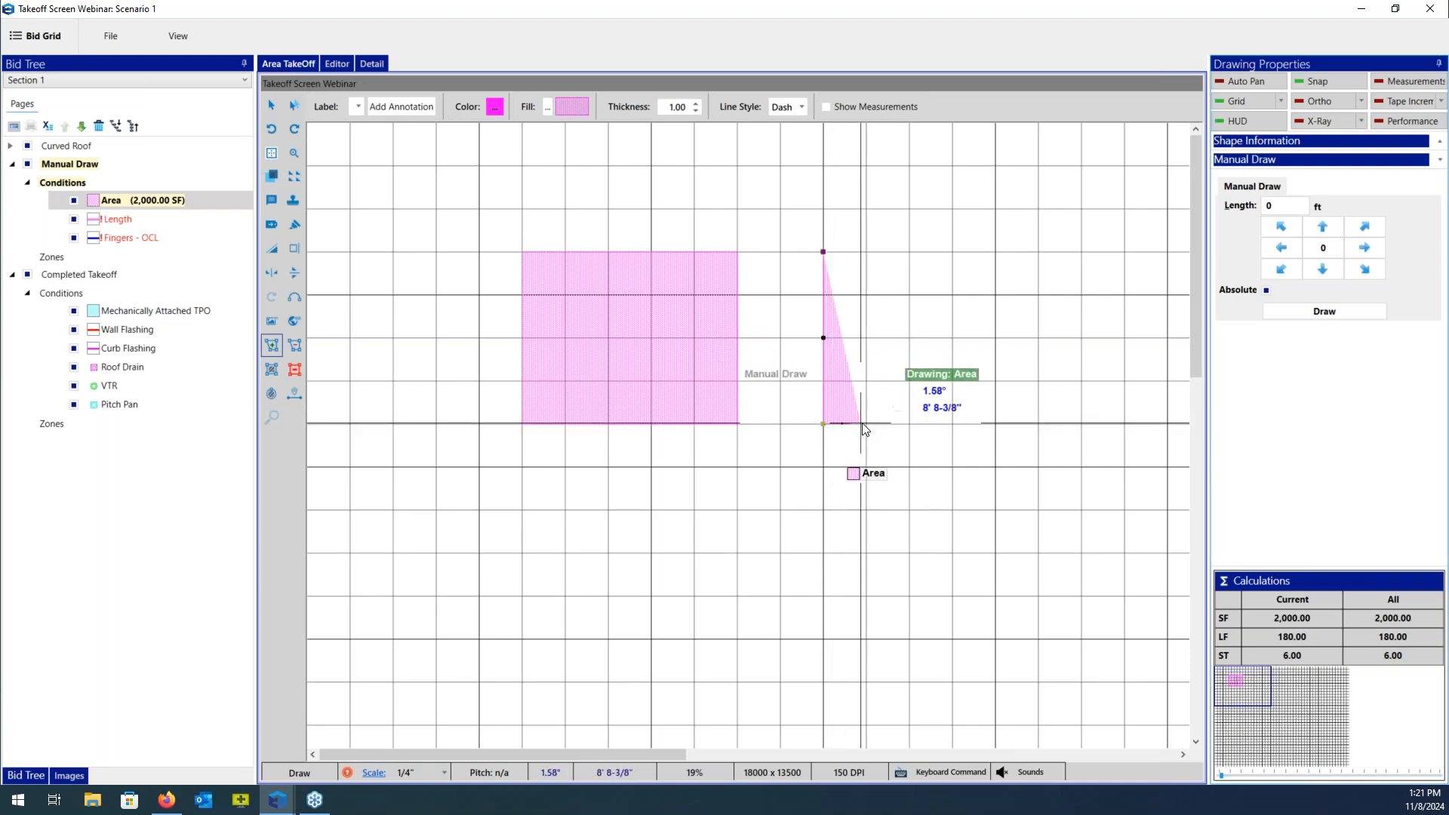
left_click(909, 424)
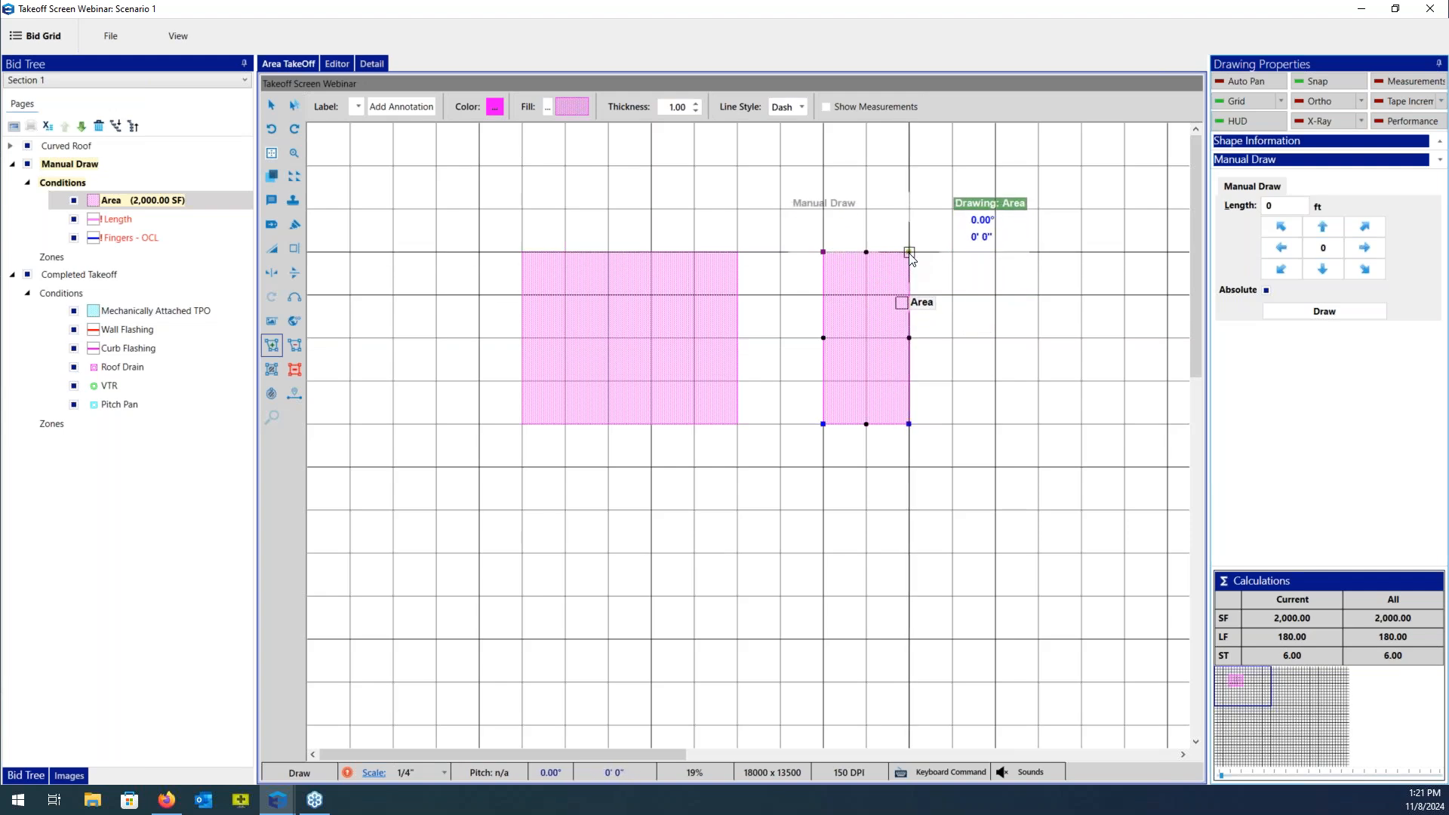
left_click(911, 254)
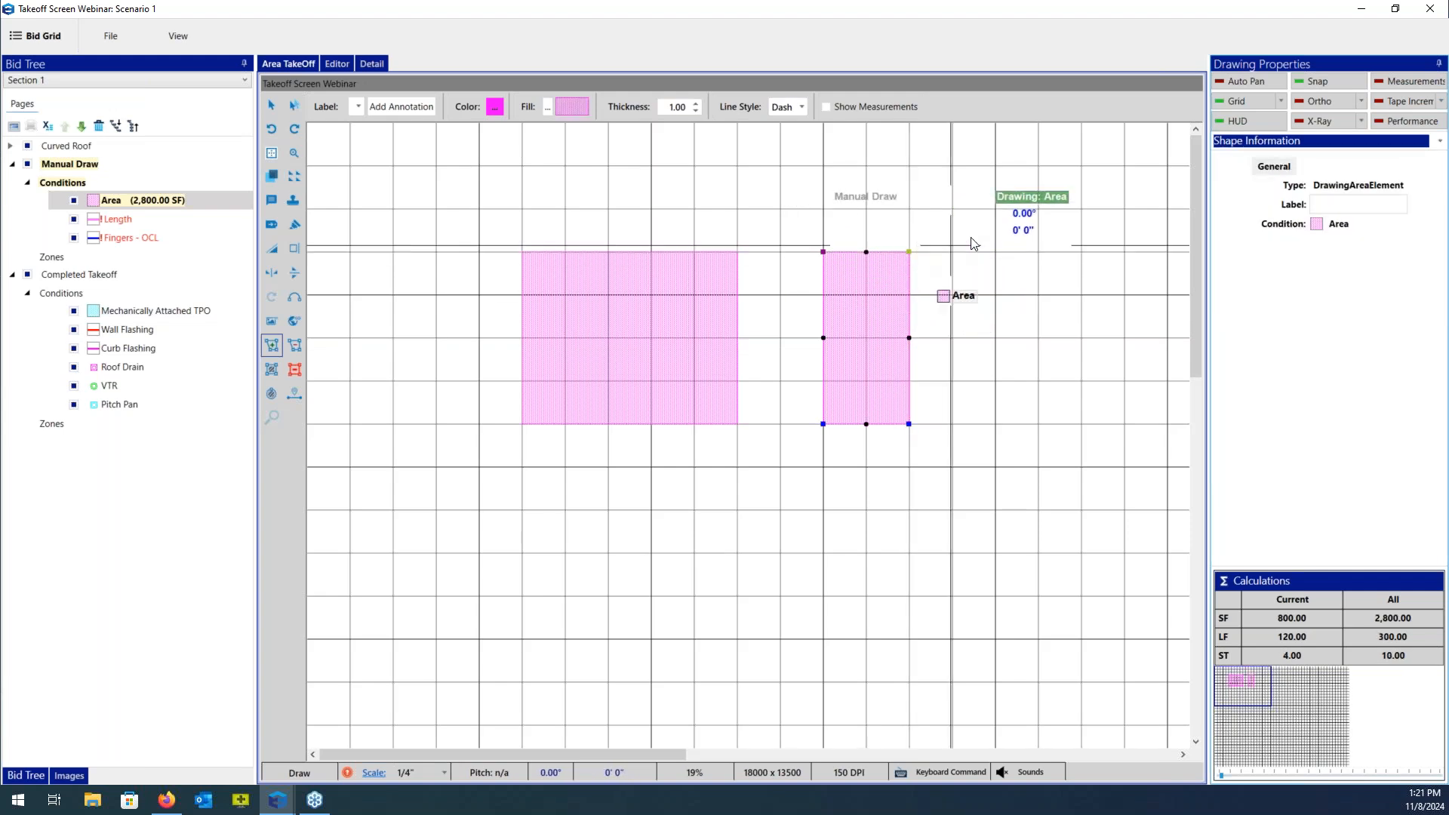
left_click(1245, 122)
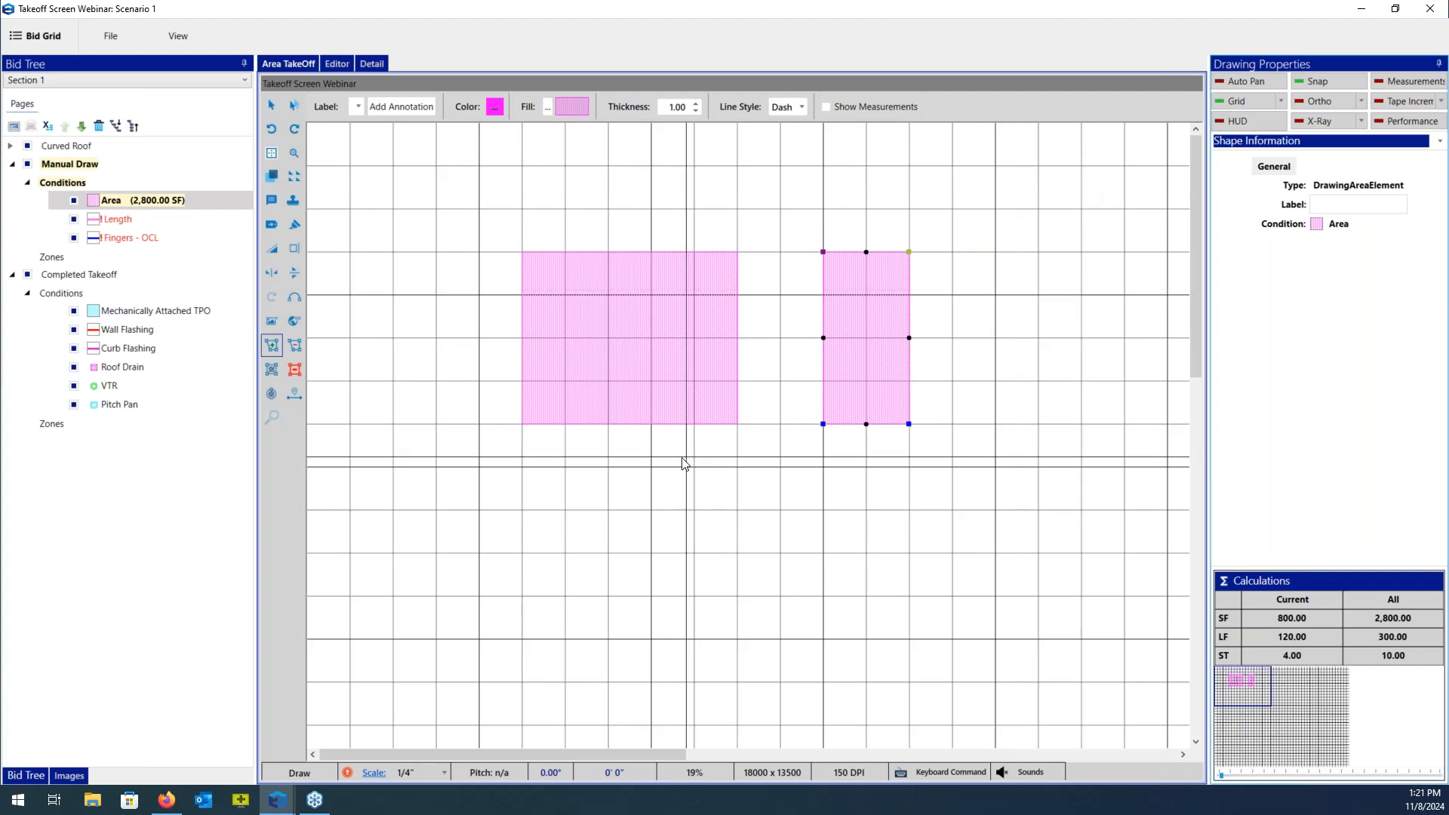
Start a new area on a grid intersection below the first rectangle, with a 65 ft edge at 0° and a 75 ft edge at 270°.
left_click(523, 511)
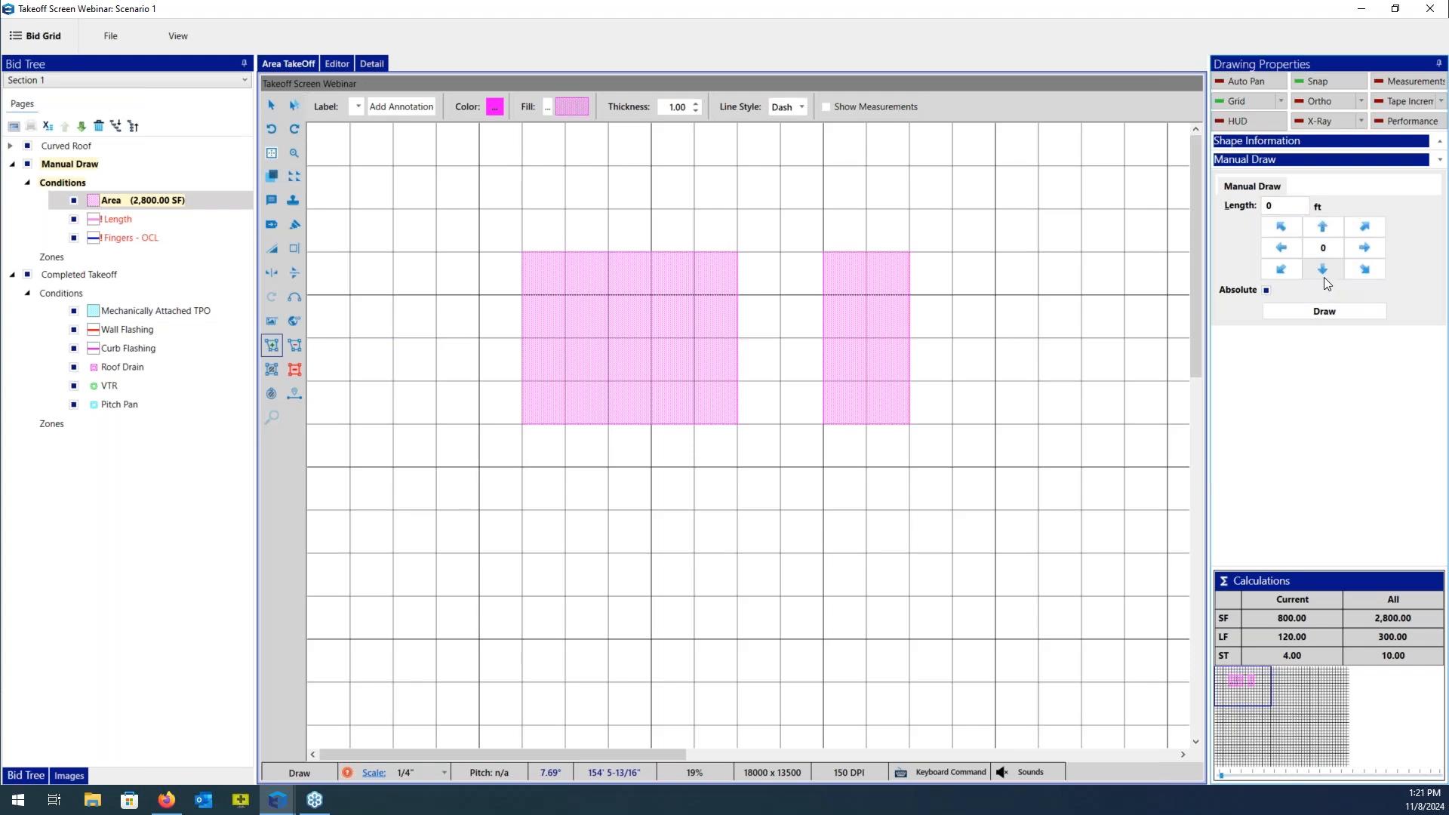
double_click(1296, 205)
type("65")
left_click(1375, 255)
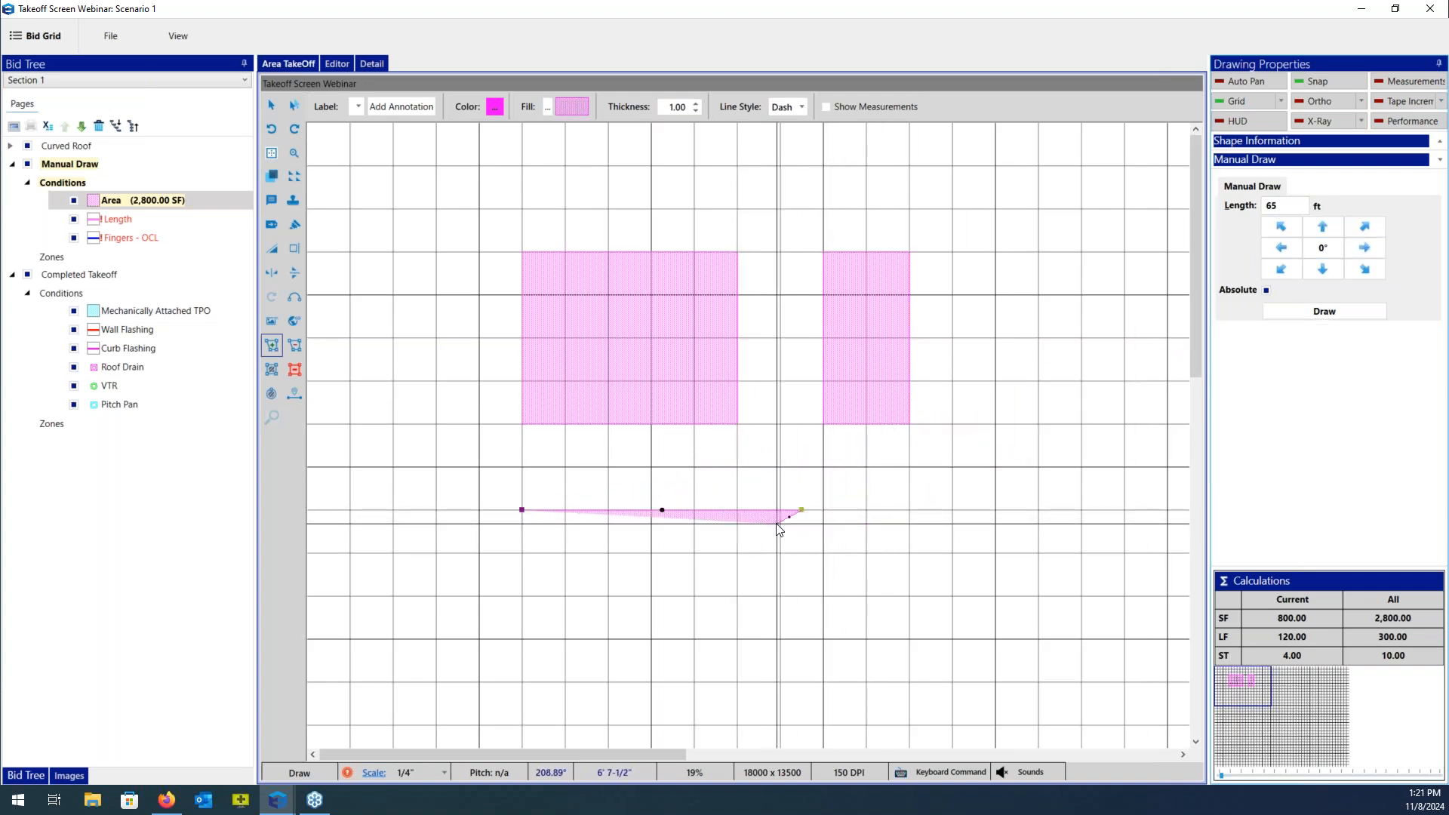
left_click(1273, 205)
key("Delete")
type("7")
key("BackSpace")
key("BackSpace")
type("75")
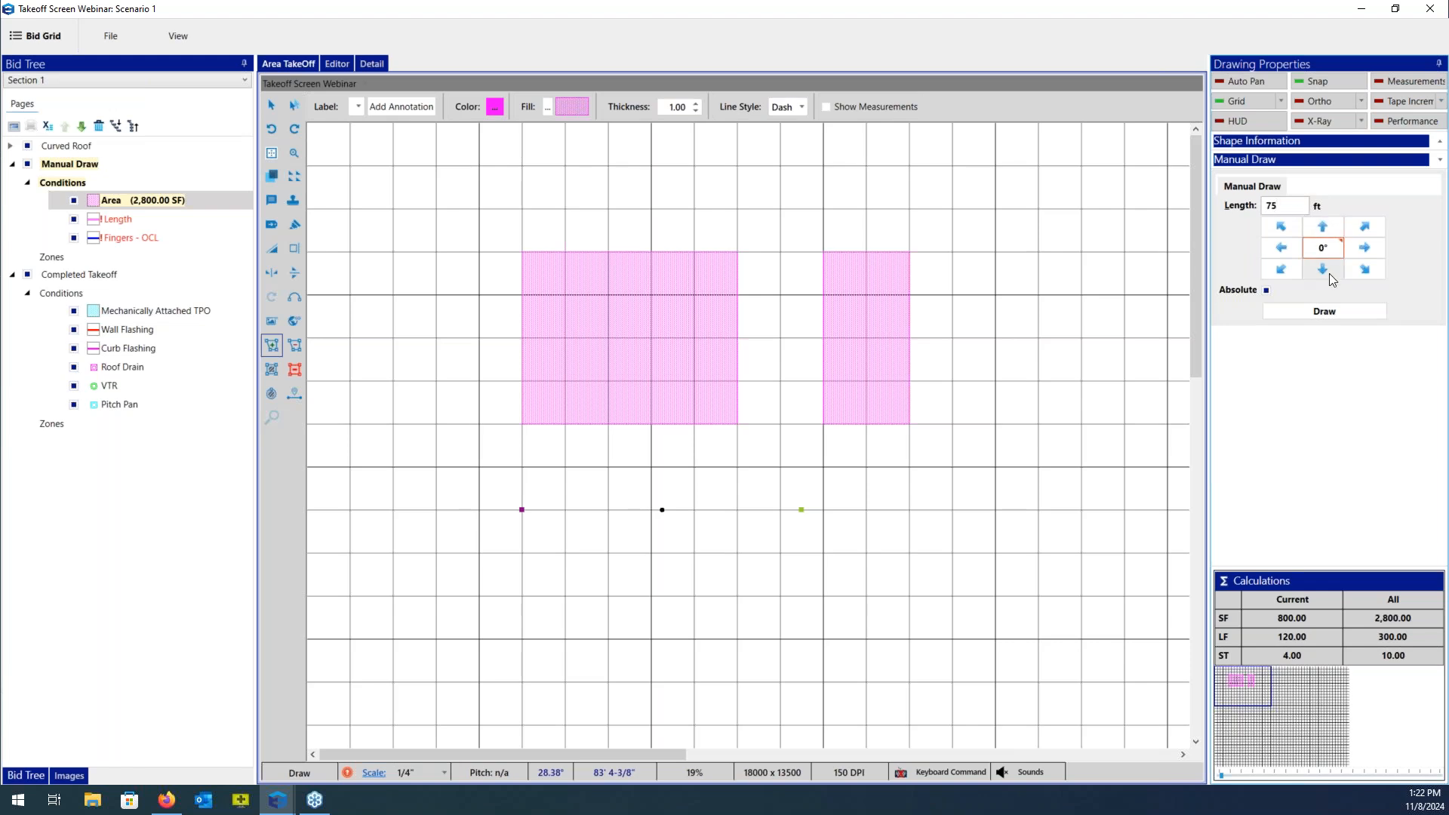
left_click(1329, 274)
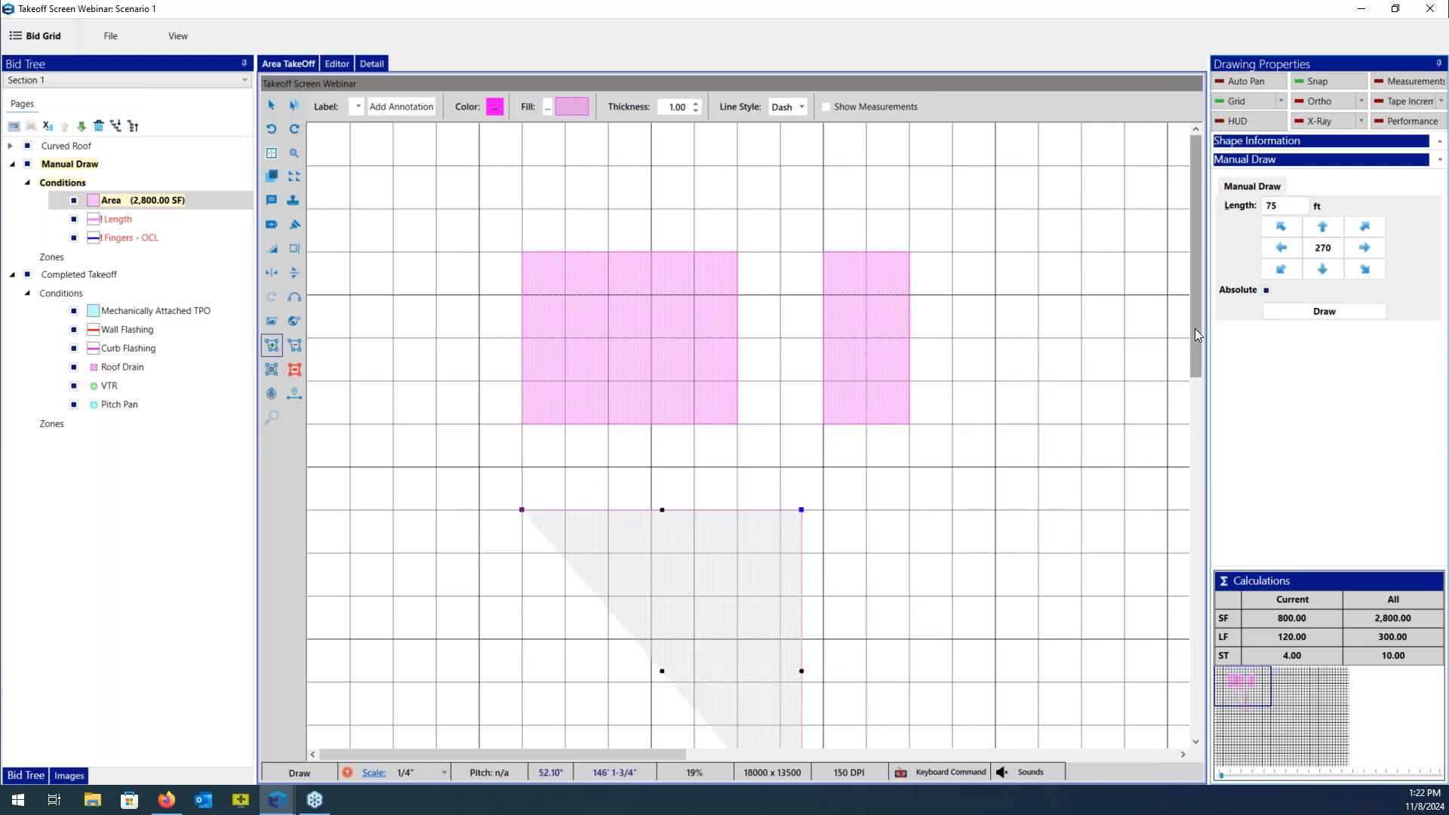
Close the new area with a 65 ft edge at 180° and a 75 ft edge at 90°, and finish the shape.
left_click_drag(1194, 329, 1203, 389)
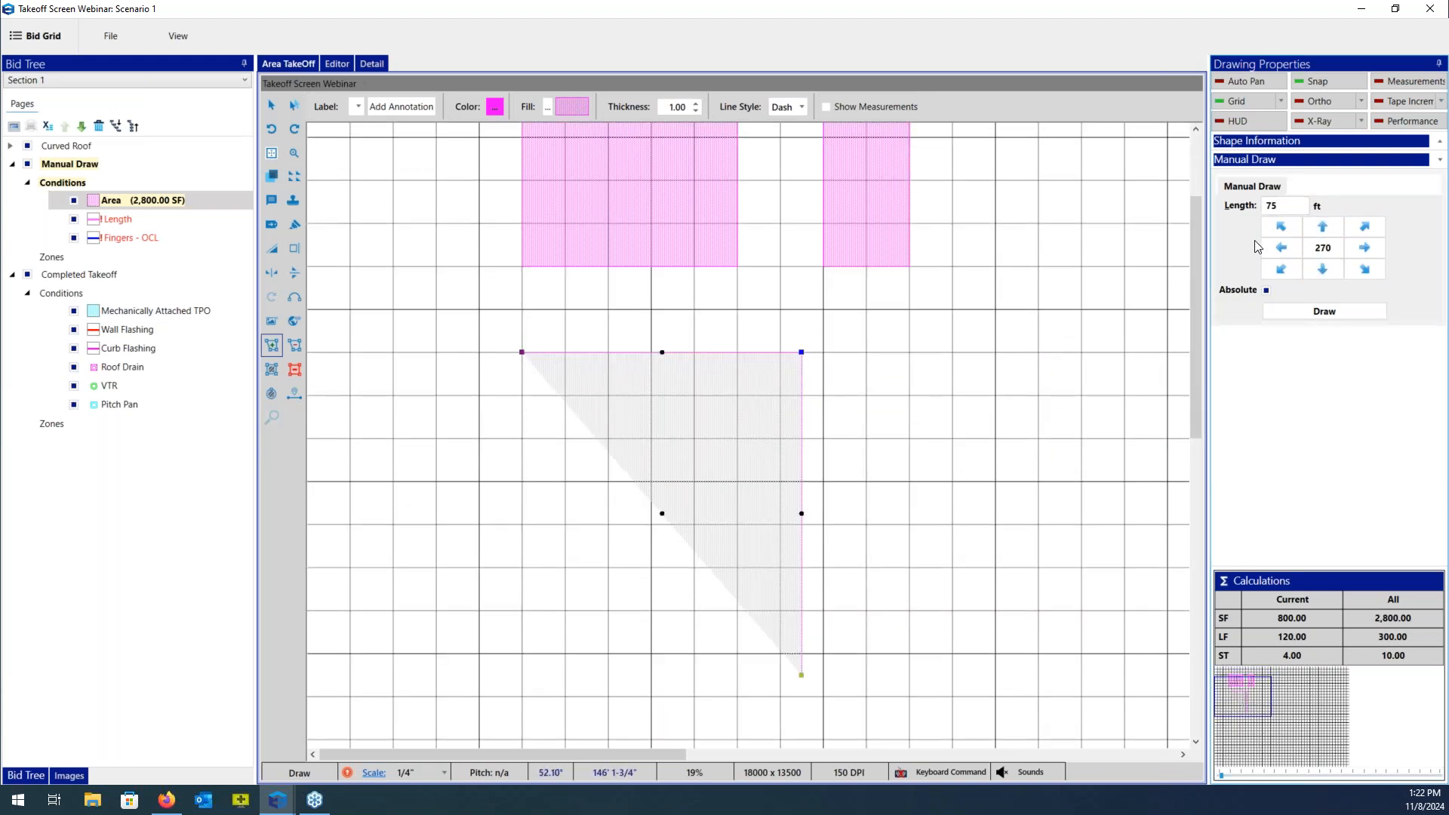
double_click(1286, 209)
type("65")
left_click(1281, 247)
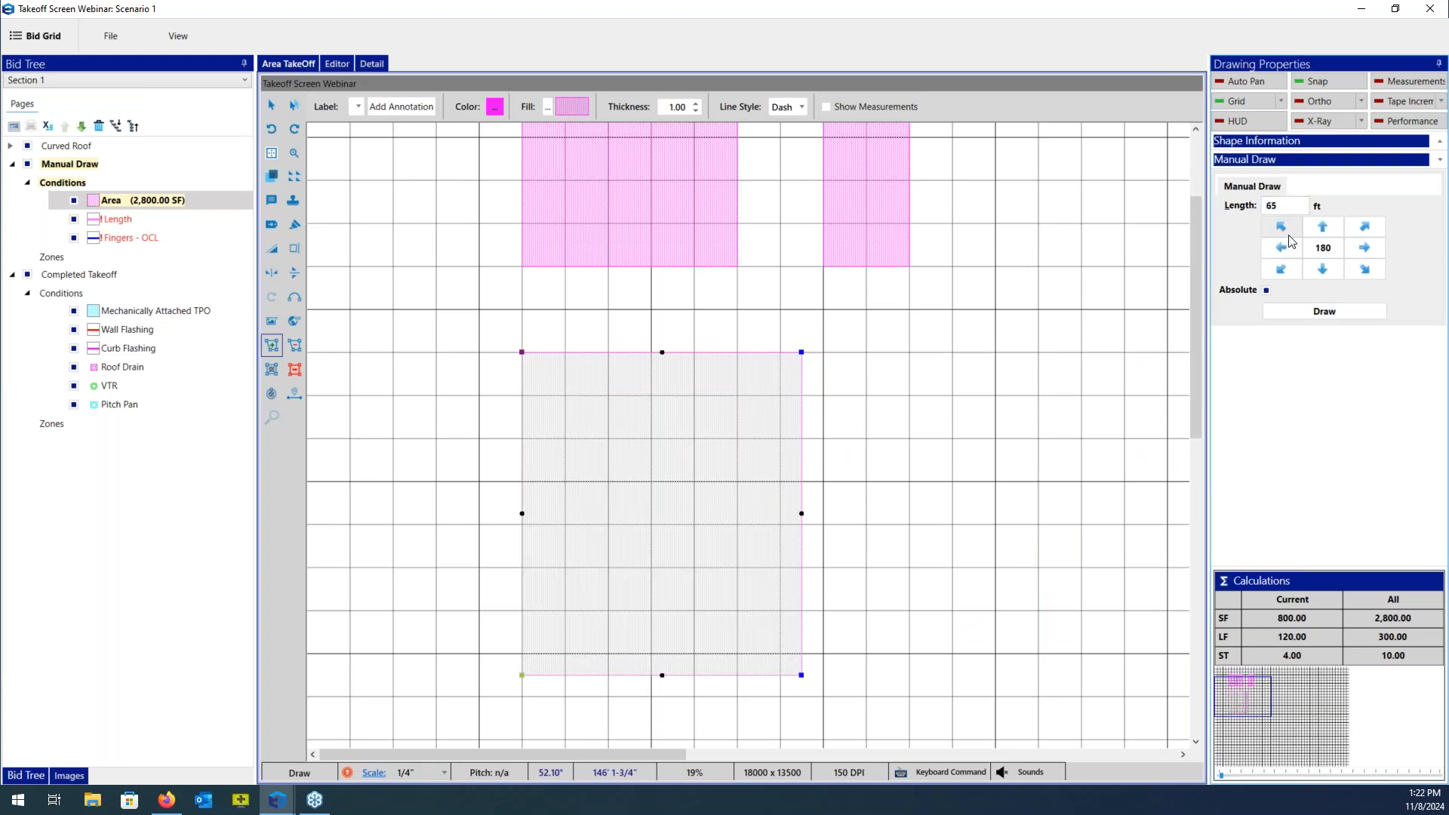
double_click(1300, 211)
type("75")
left_click(1315, 227)
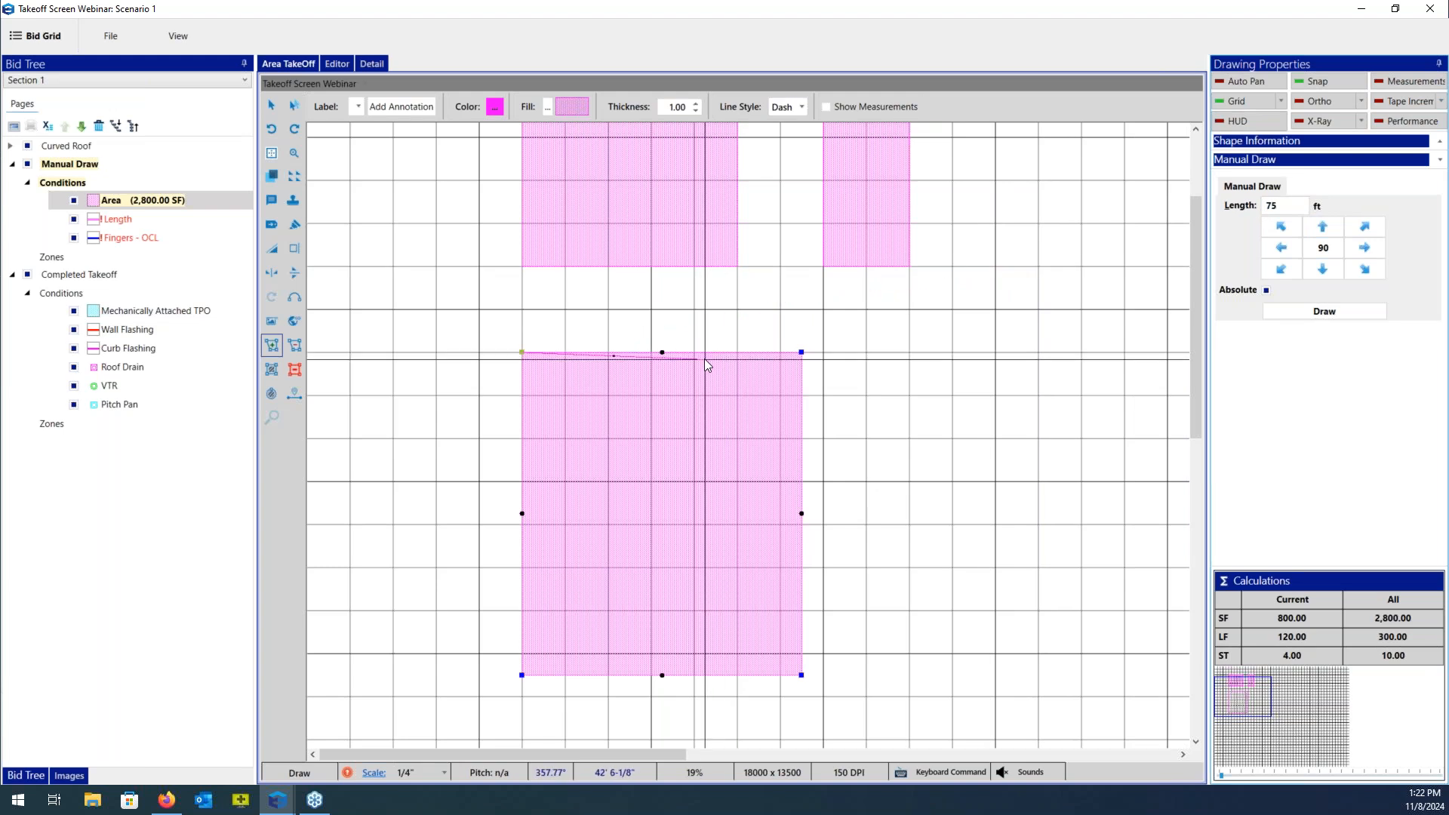
key("Return")
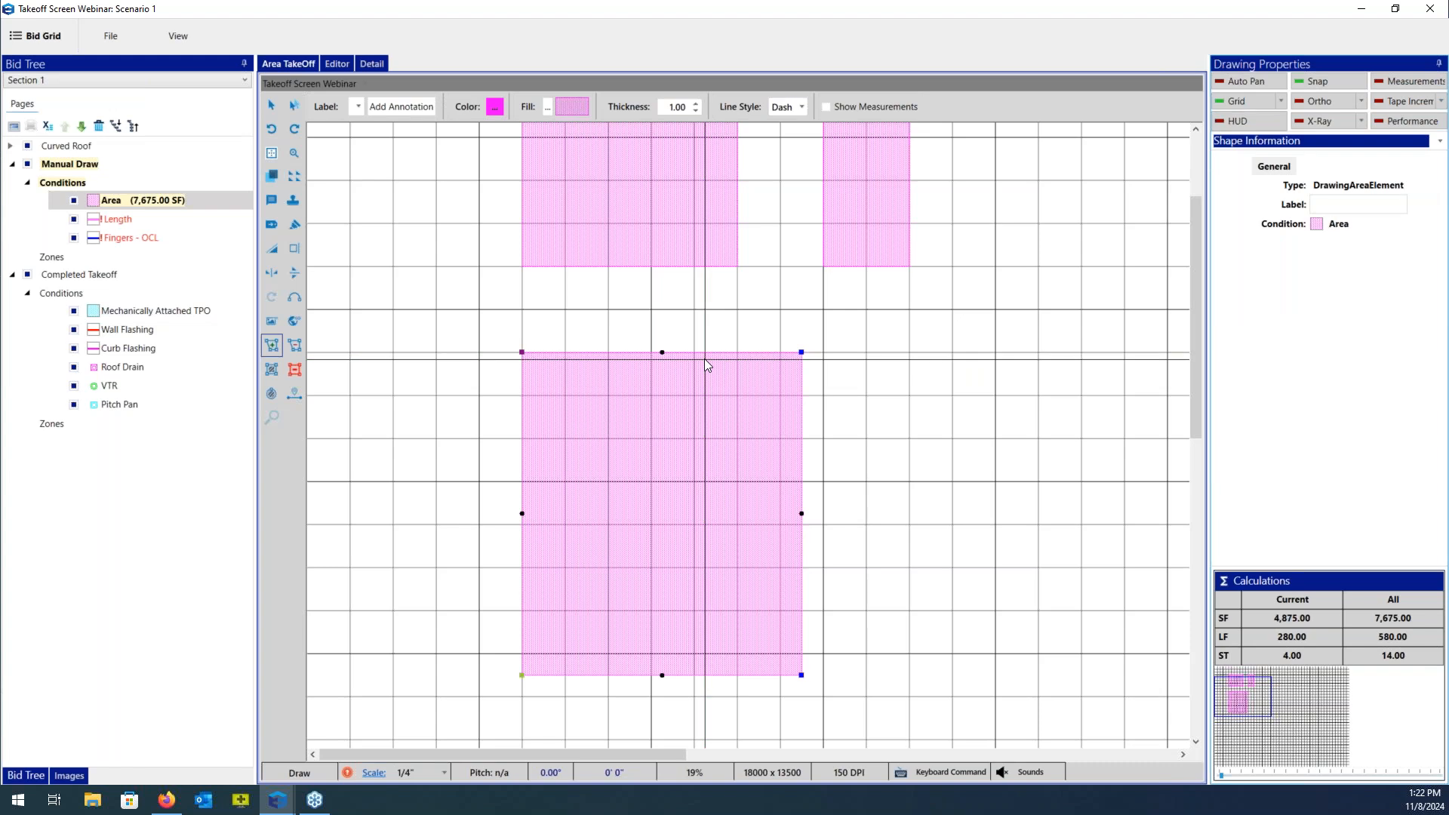
Activate the Length condition of the Manual Draw page and trace the full perimeter of the 65 by 75 ft area.
left_click(151, 221)
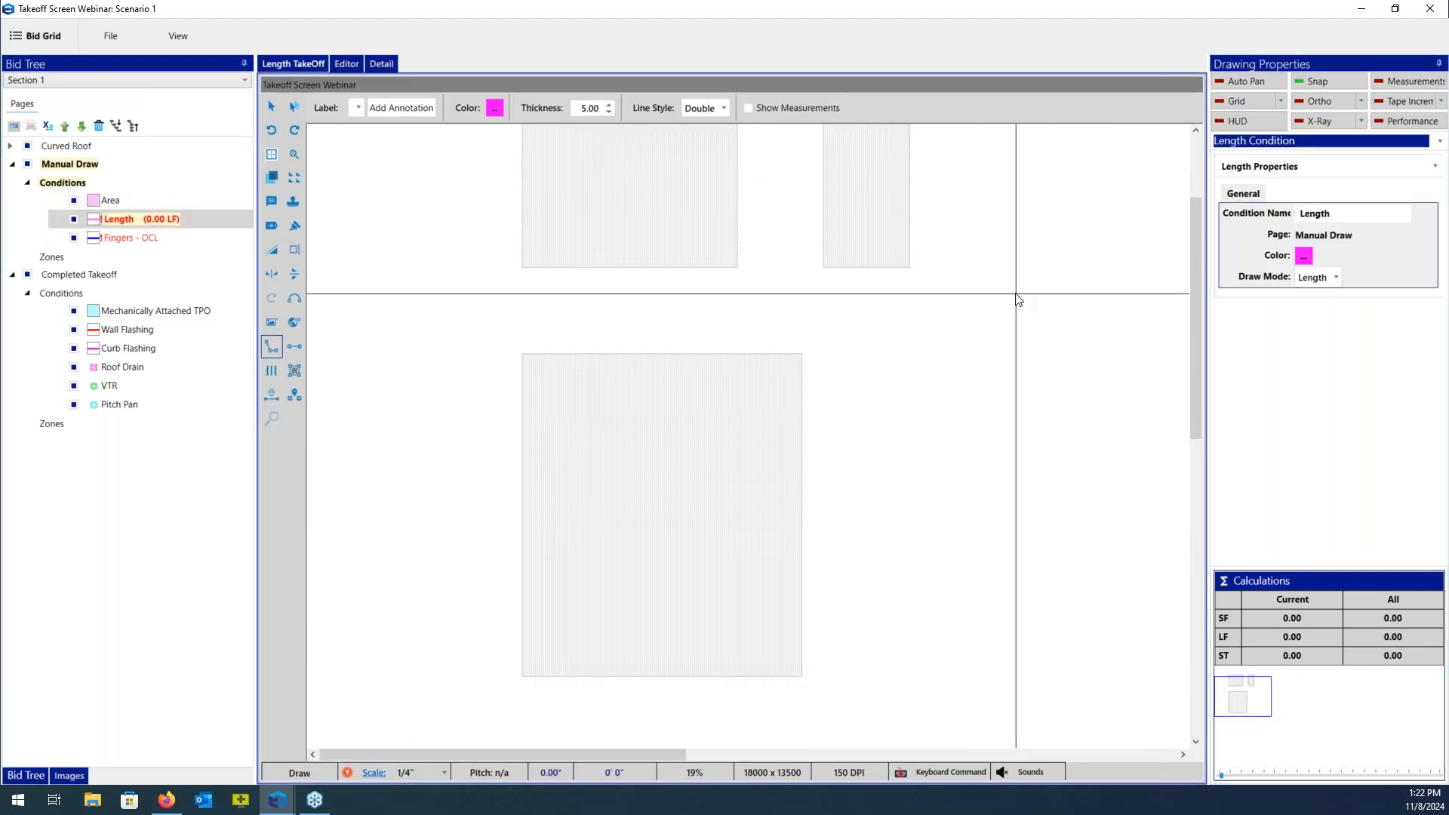
left_click(803, 363)
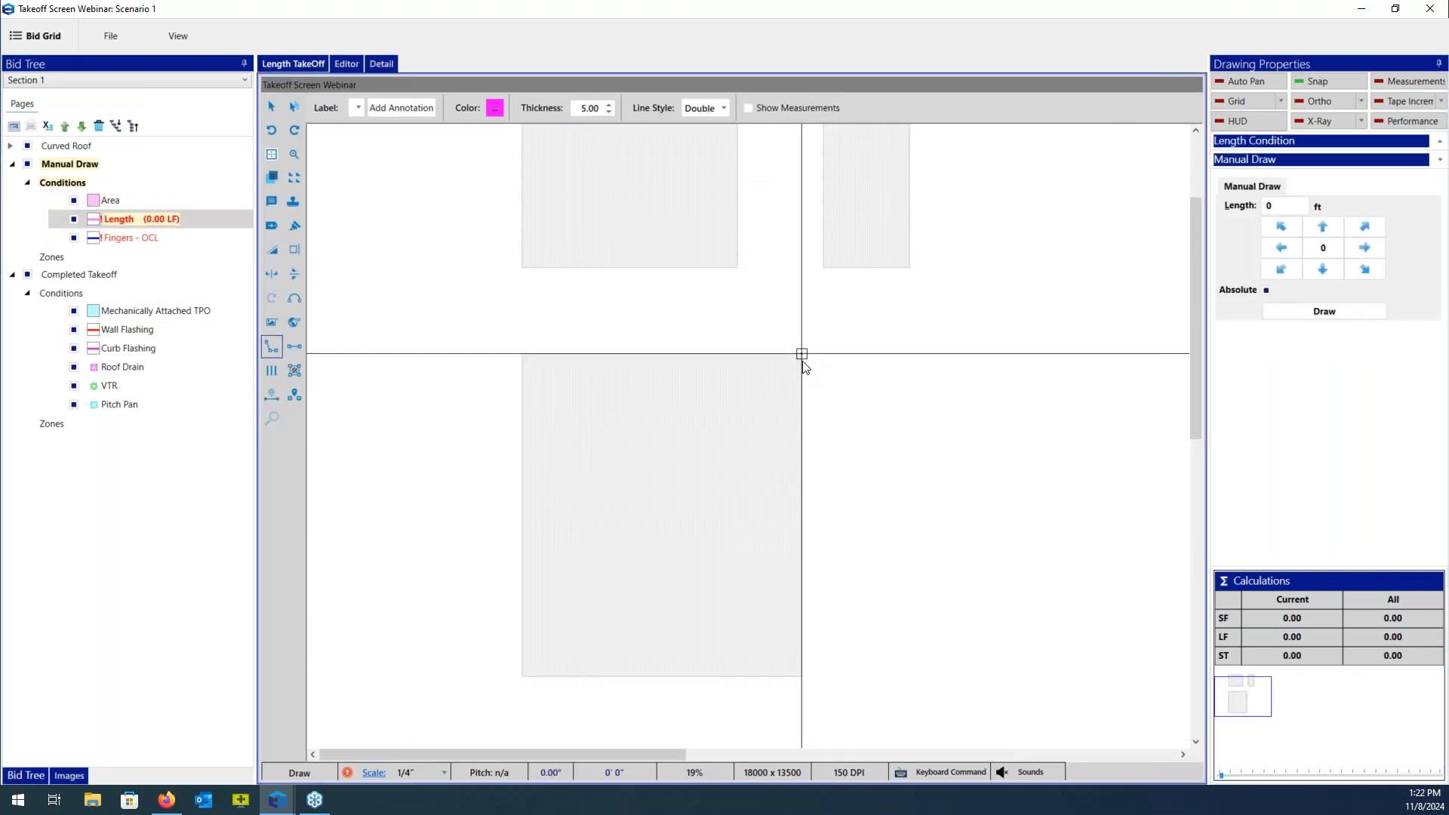
left_click(800, 674)
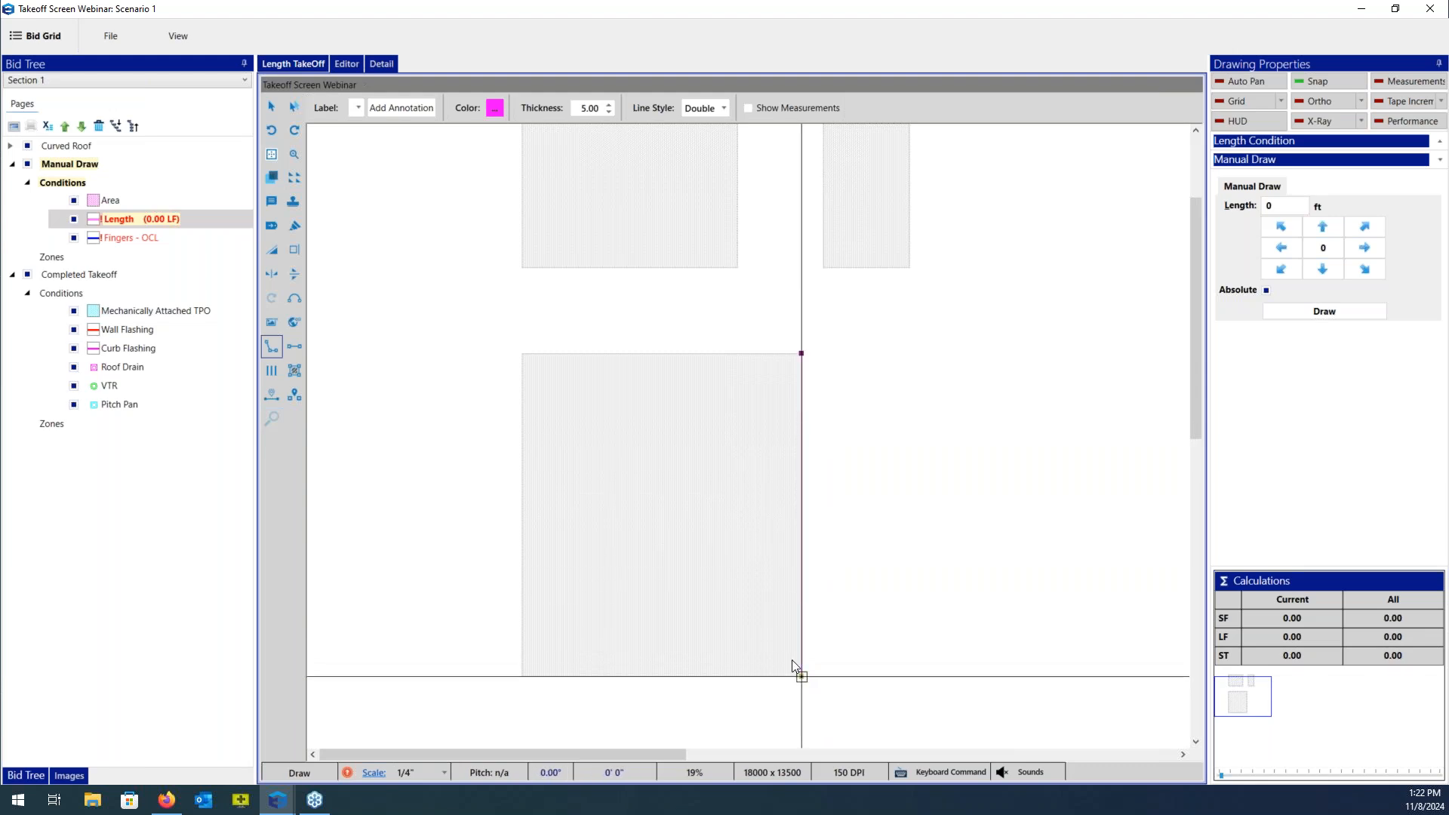
left_click(522, 675)
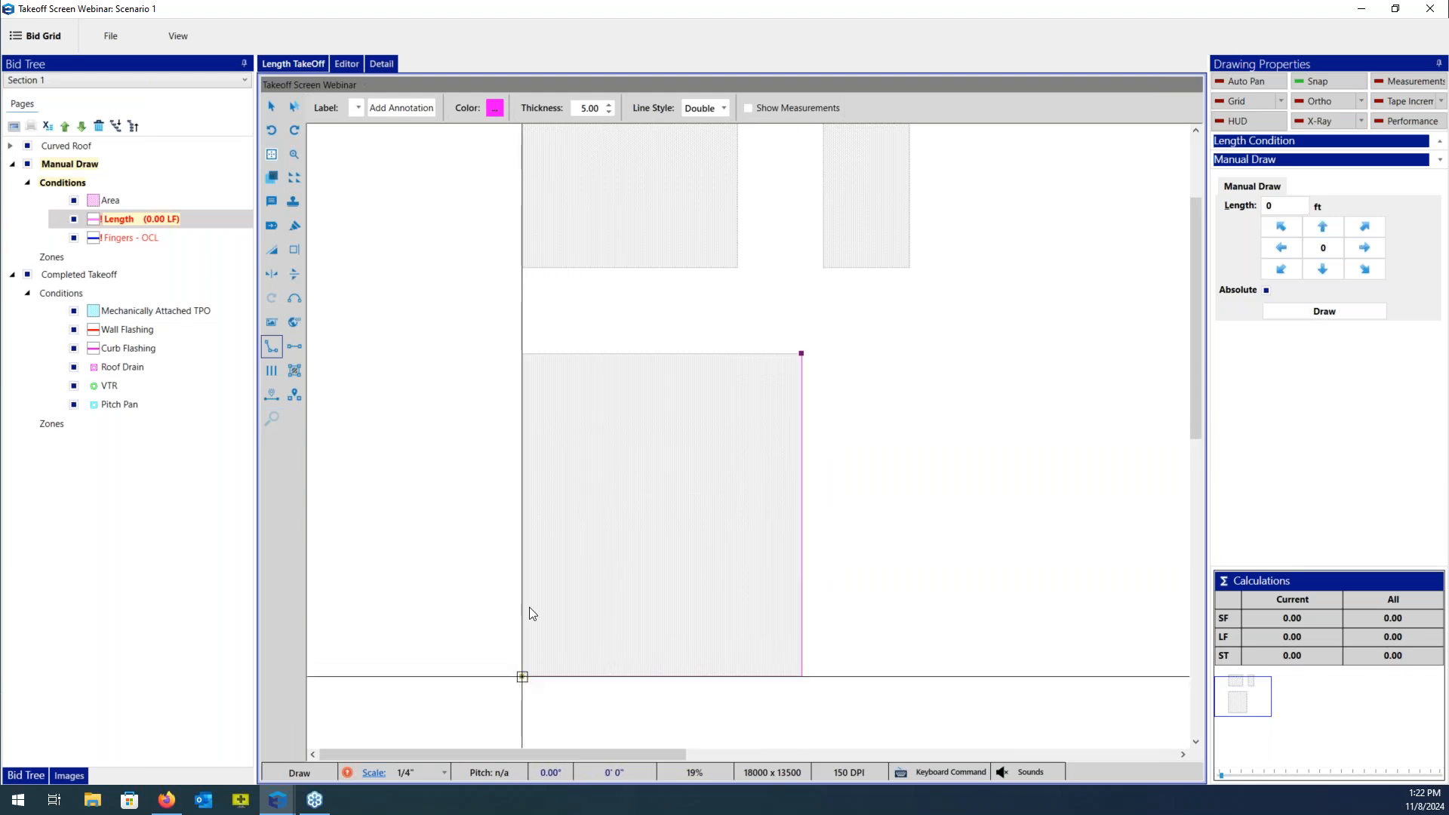
left_click(522, 353)
left_click(802, 353)
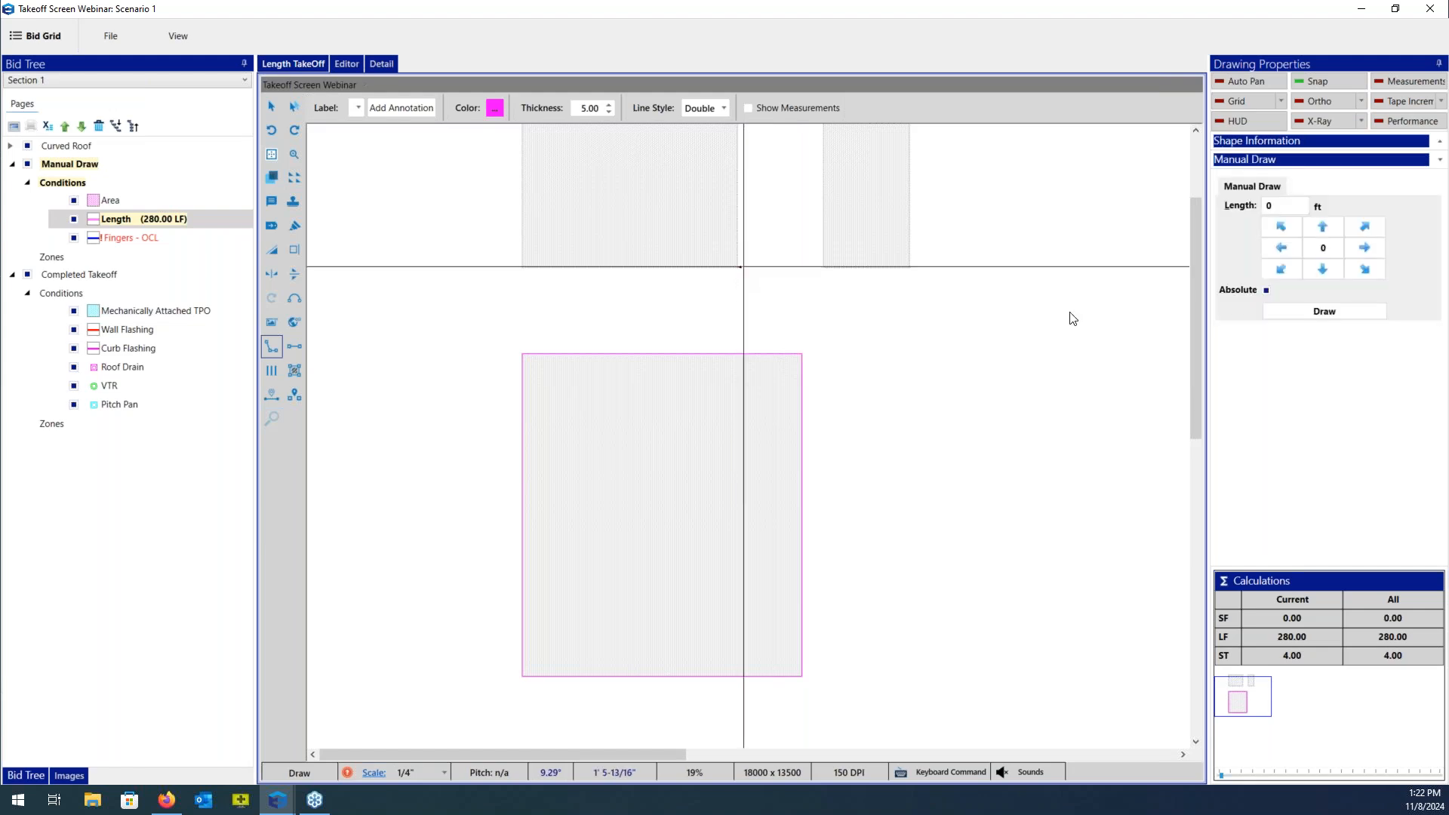
Trace the full perimeter of the 50 by 40 ft area with the Length condition.
left_click_drag(1197, 305, 1194, 254)
left_click(738, 225)
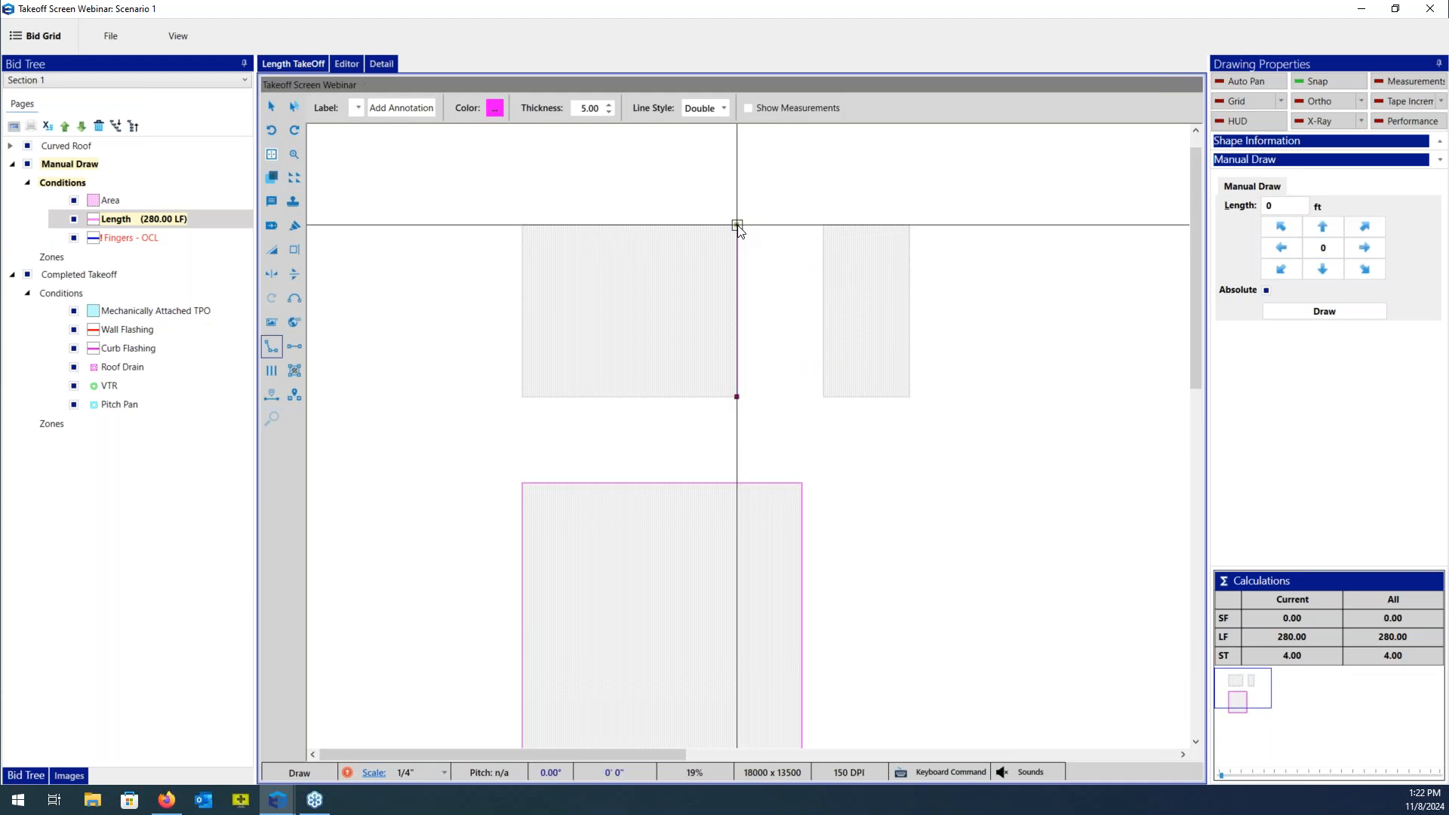
left_click(522, 224)
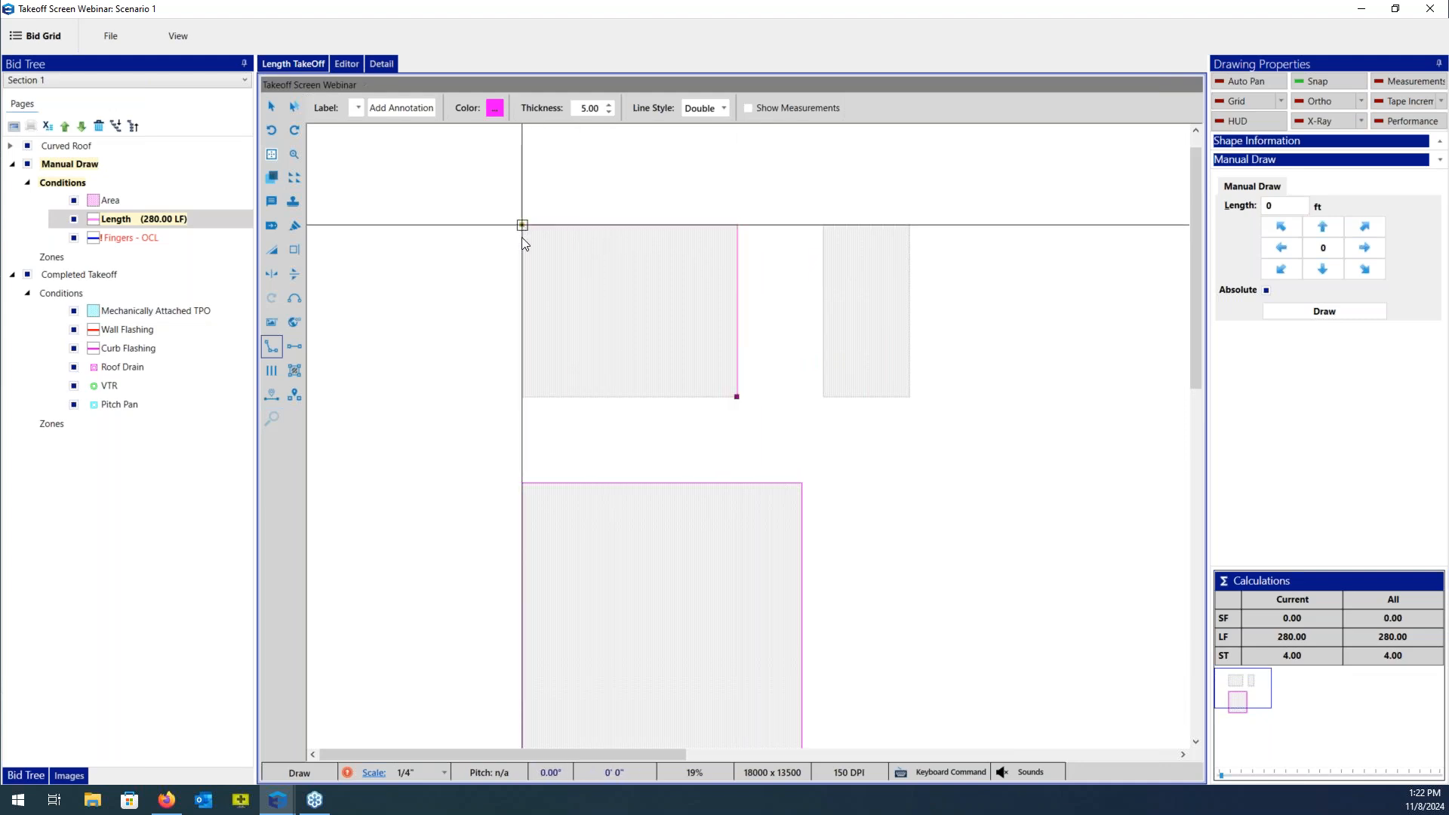
left_click(523, 395)
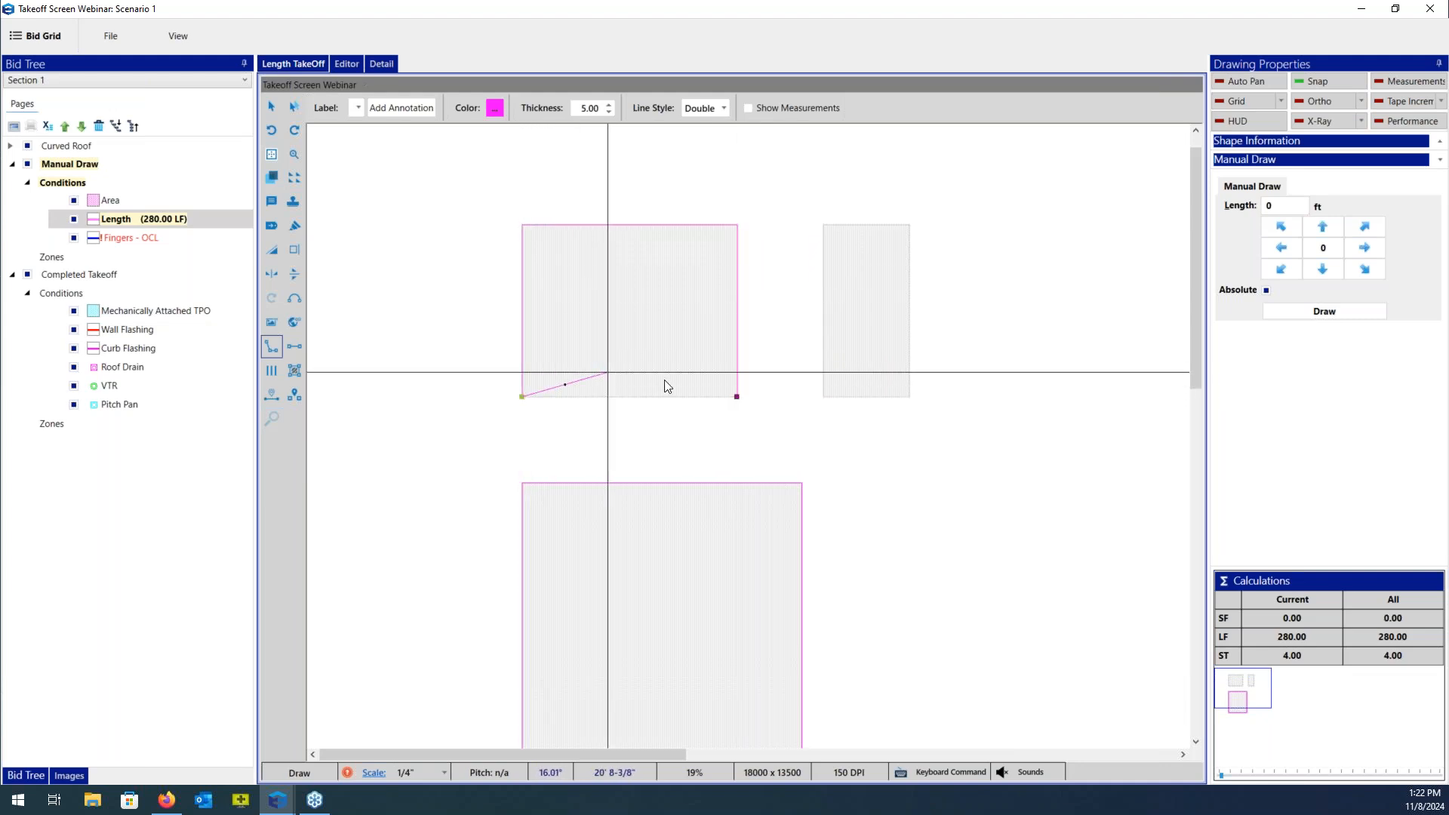
left_click(737, 396)
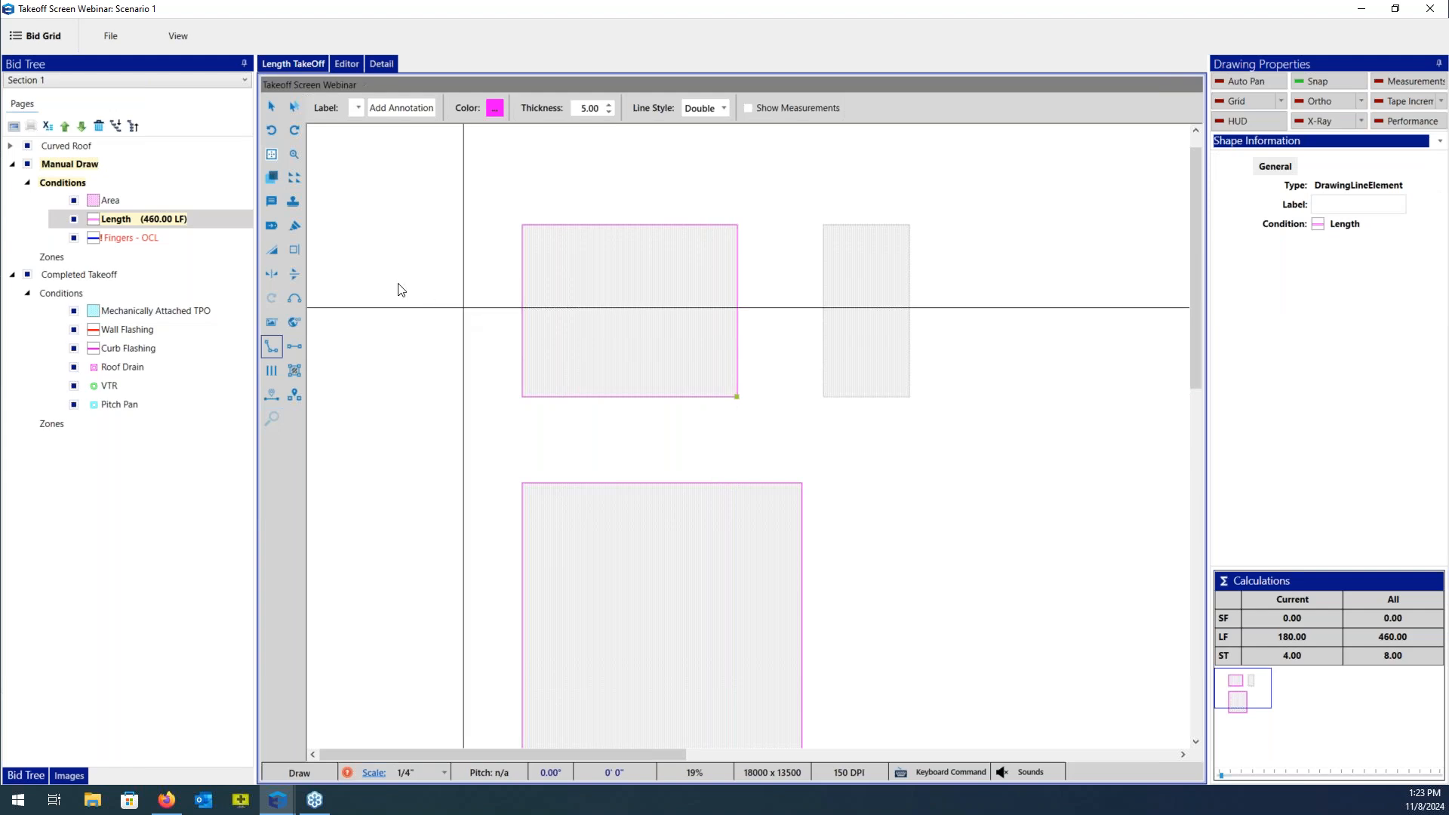
With the Fingers - OCL condition, draw a base along the 50 by 40 ft area's lower edge and set the fingers 10 ft long, pointing up.
left_click(197, 234)
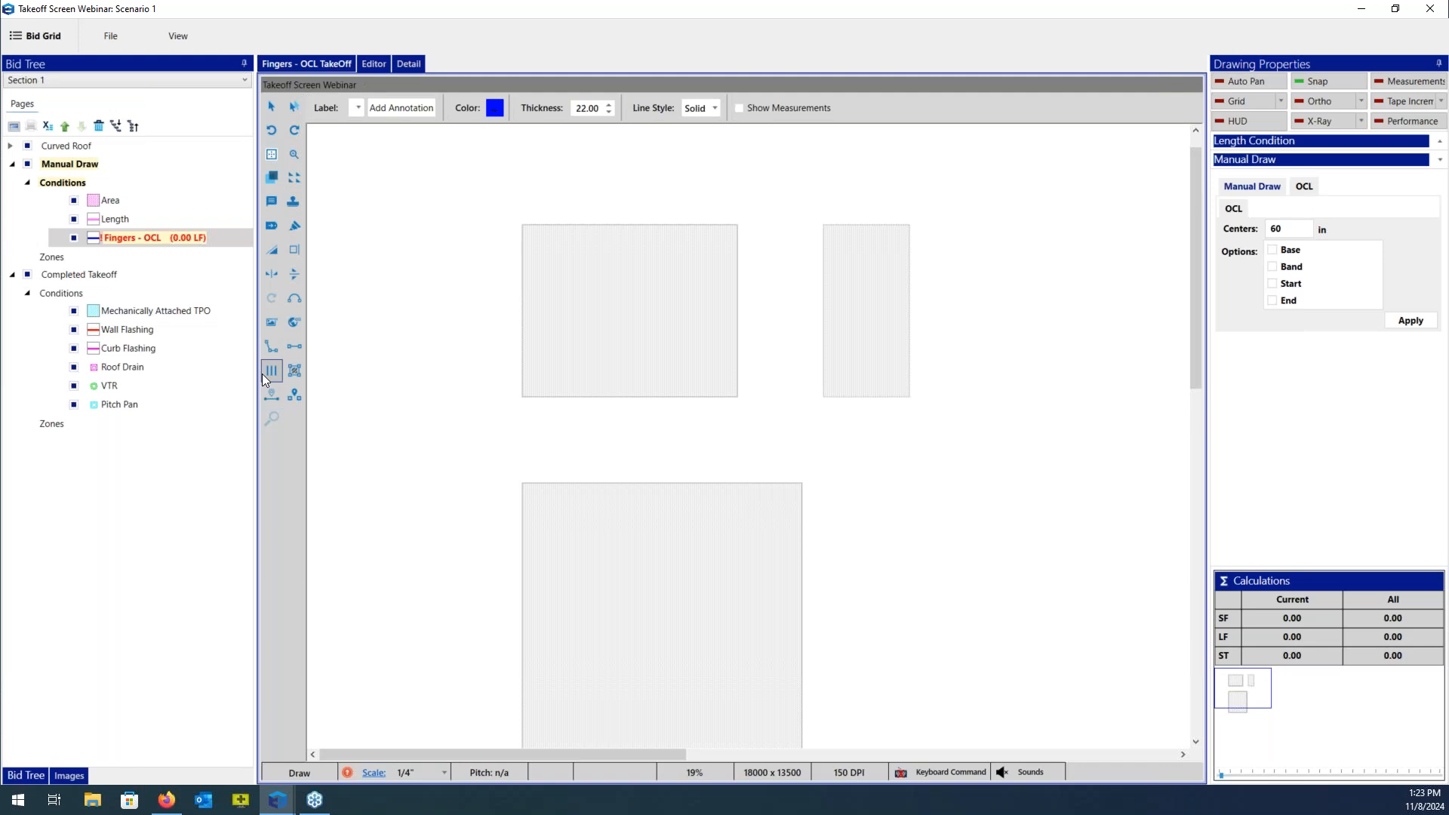
left_click(522, 396)
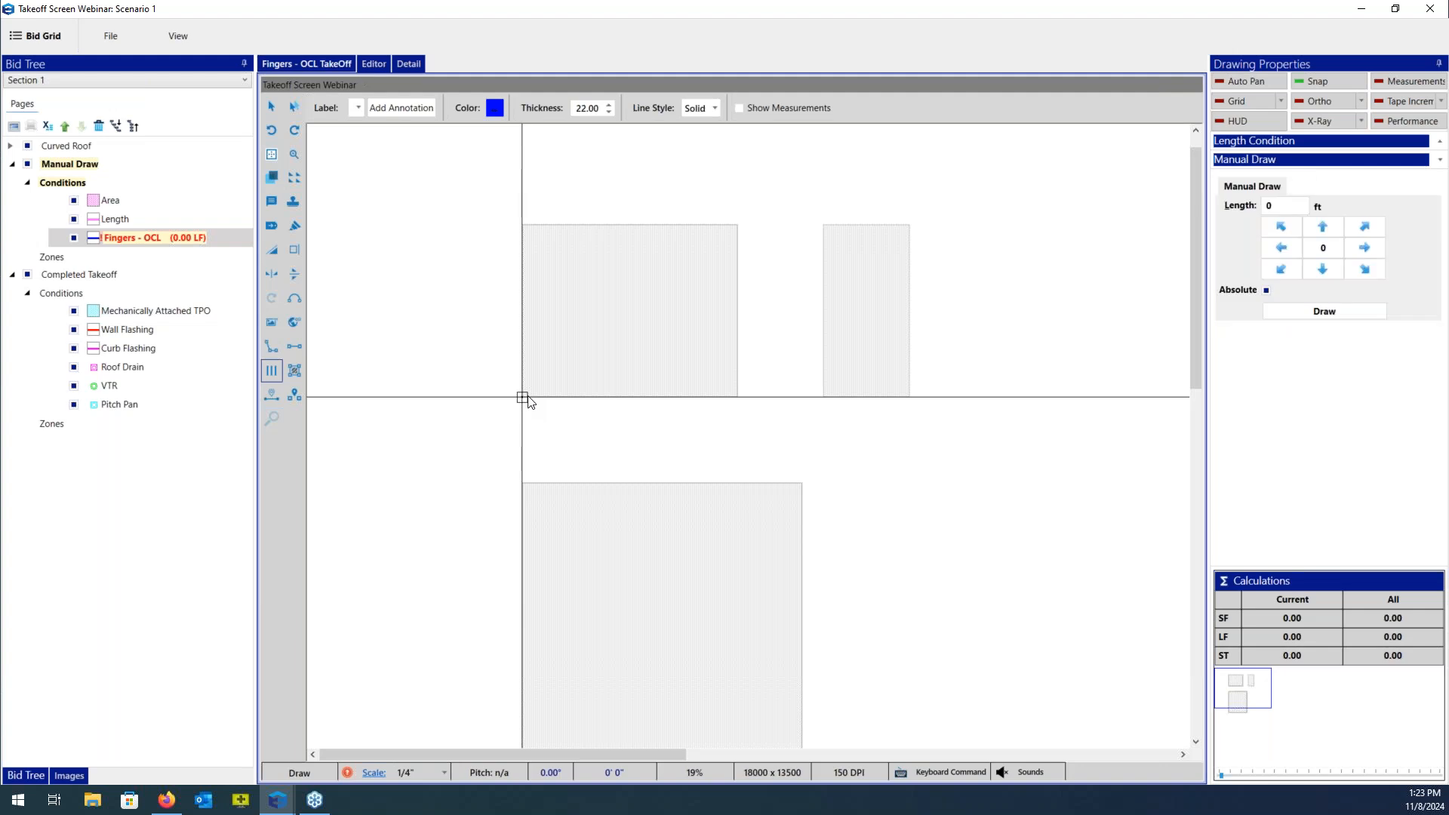
left_click(737, 397)
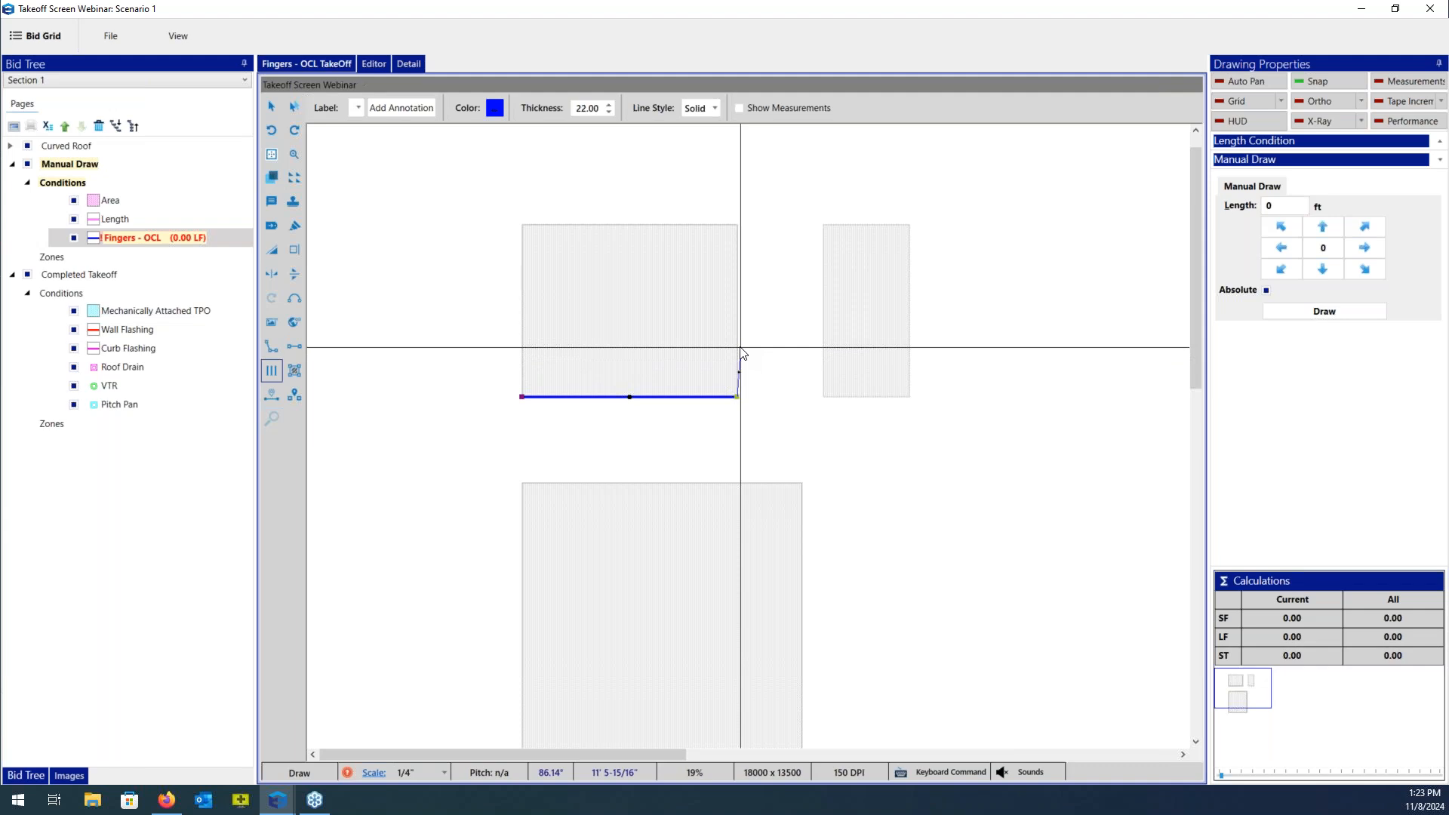
left_click(1284, 208)
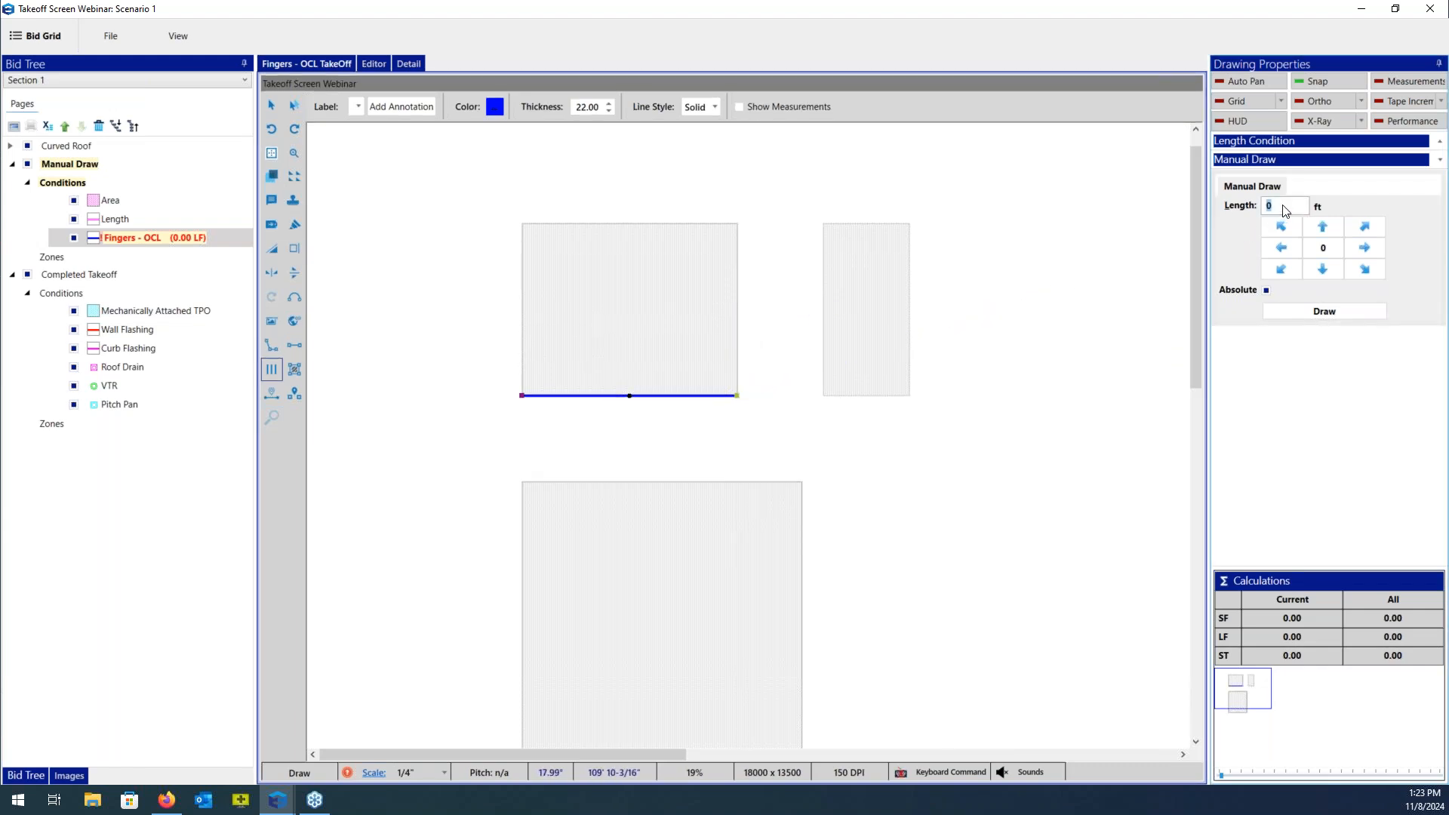
type("10")
left_click(1322, 230)
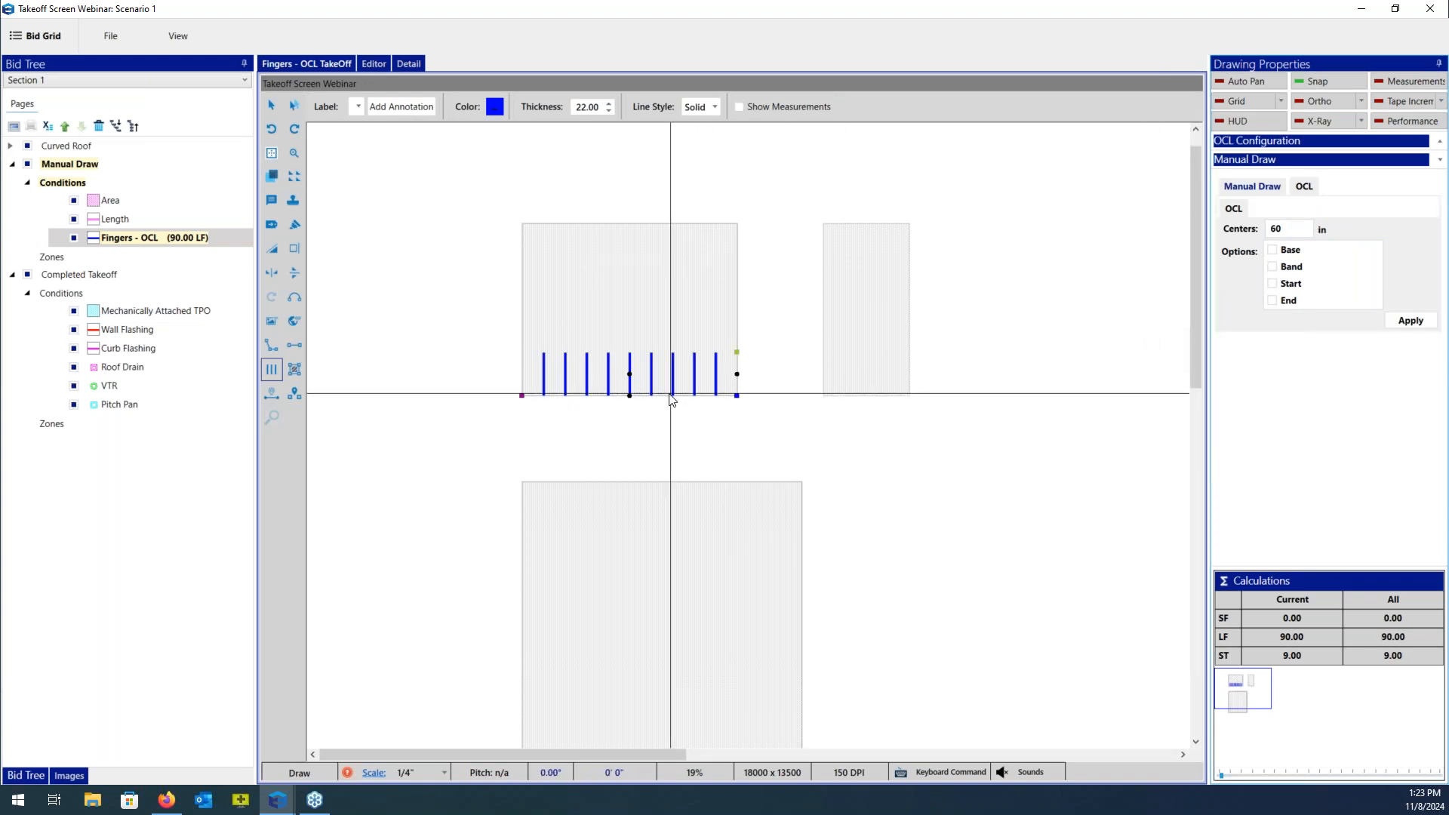
Enable the Base, Band, Start and End options for the on-center fingers and apply them.
double_click(1291, 236)
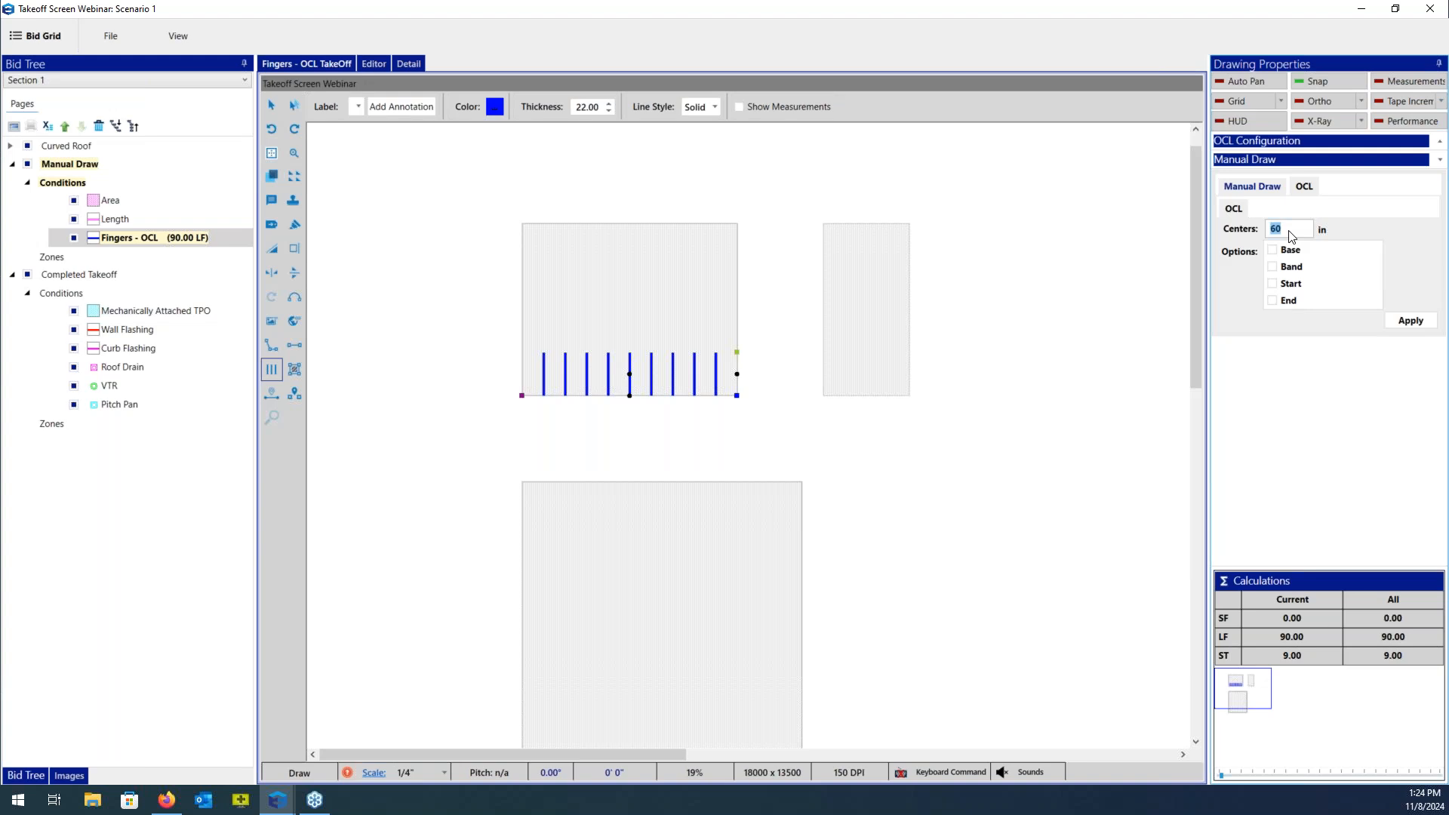
left_click(1320, 233)
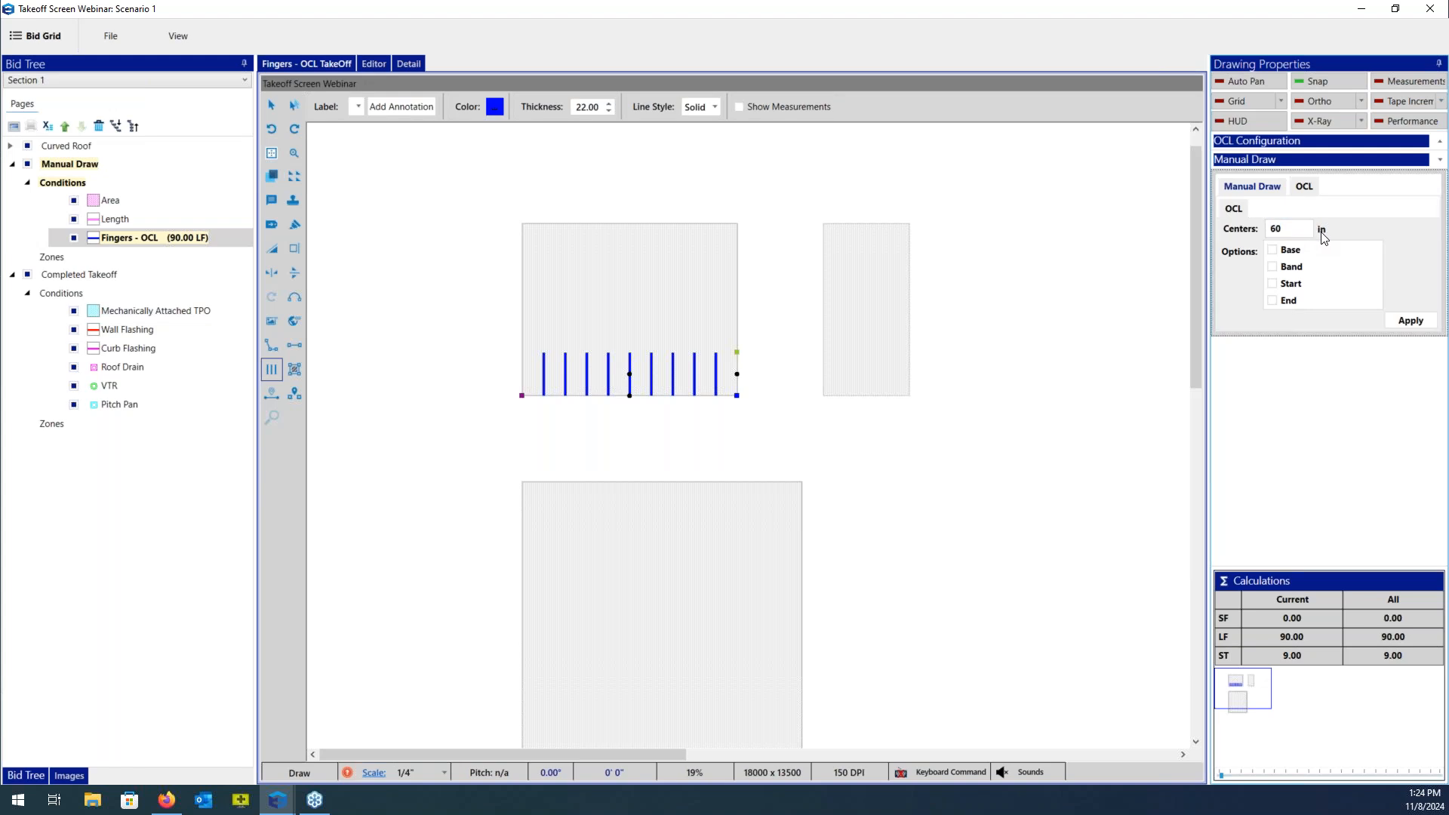
left_click(1275, 252)
left_click(1276, 268)
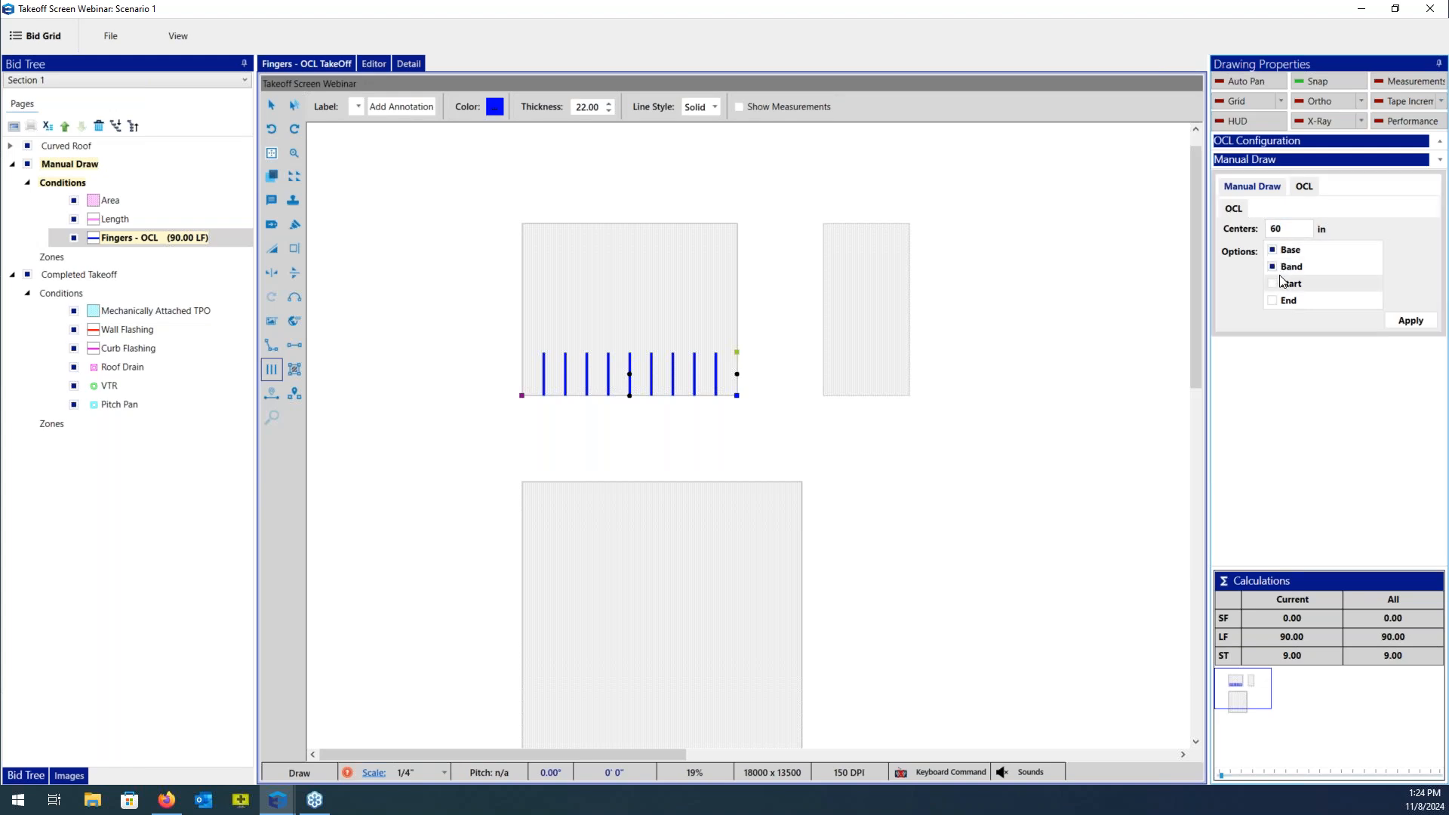
left_click(1275, 284)
left_click(1274, 302)
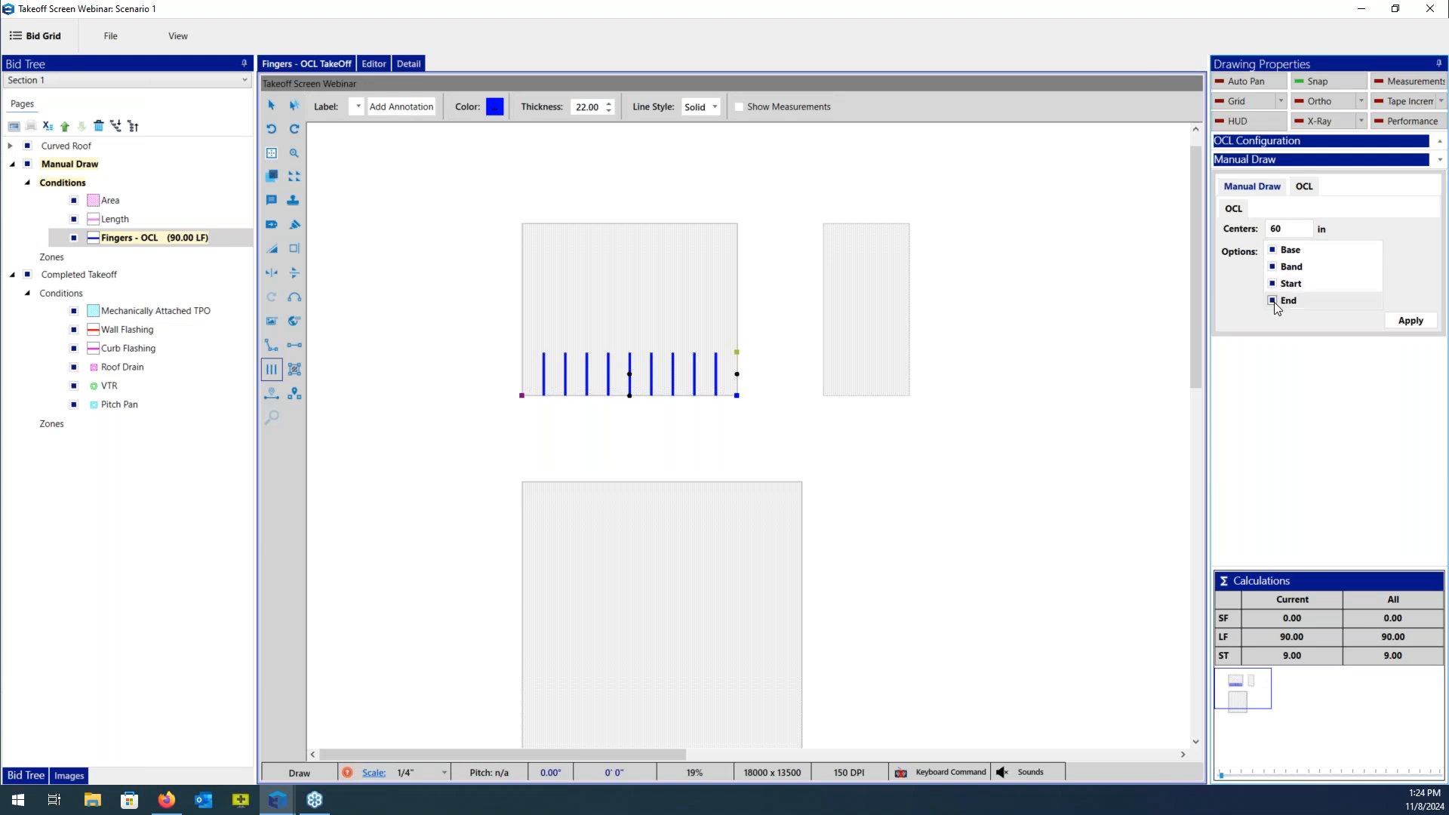
left_click(1406, 320)
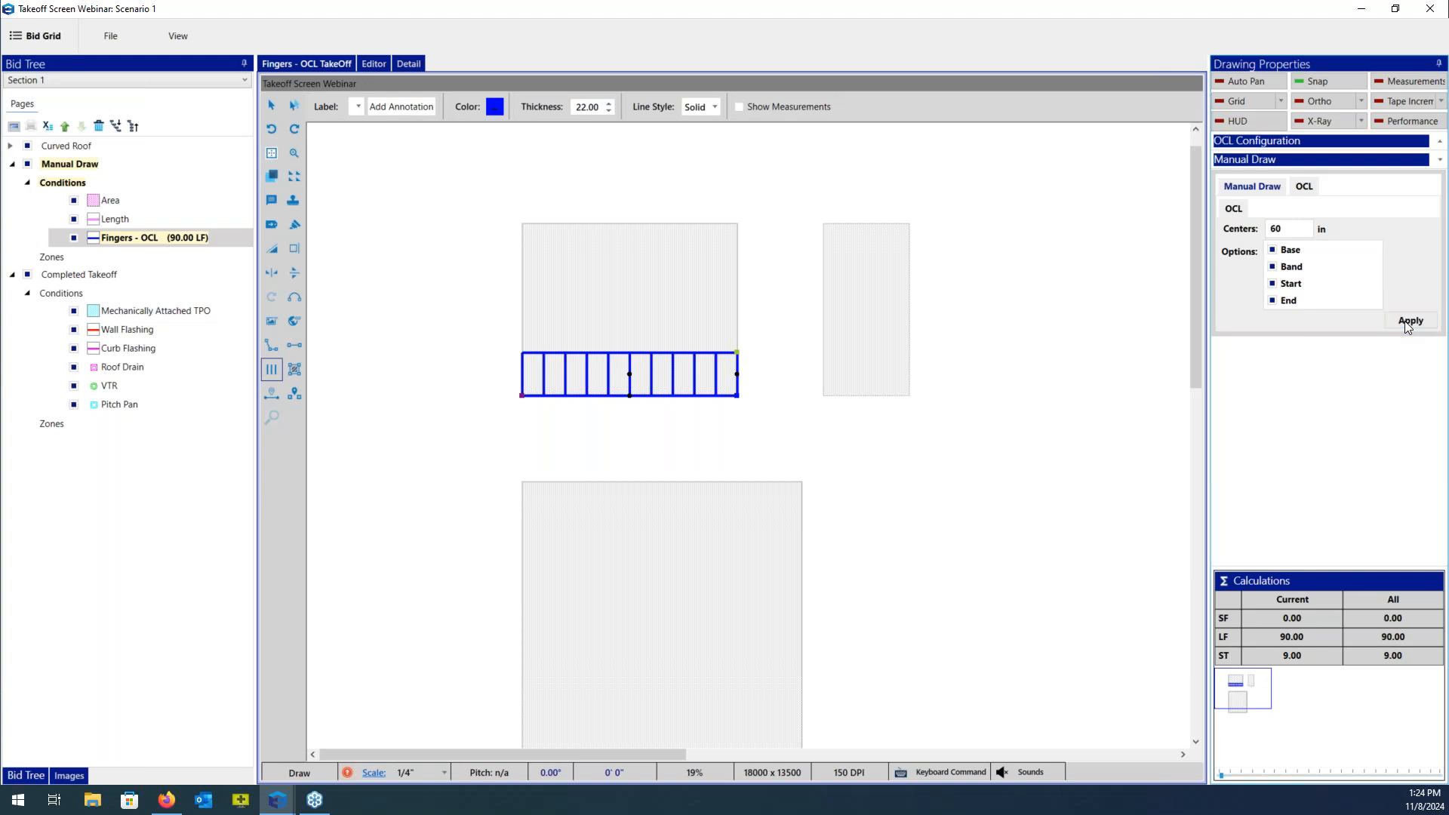
Disable the Base and Start options of the fingers and apply the change.
left_click(1290, 252)
left_click(1289, 284)
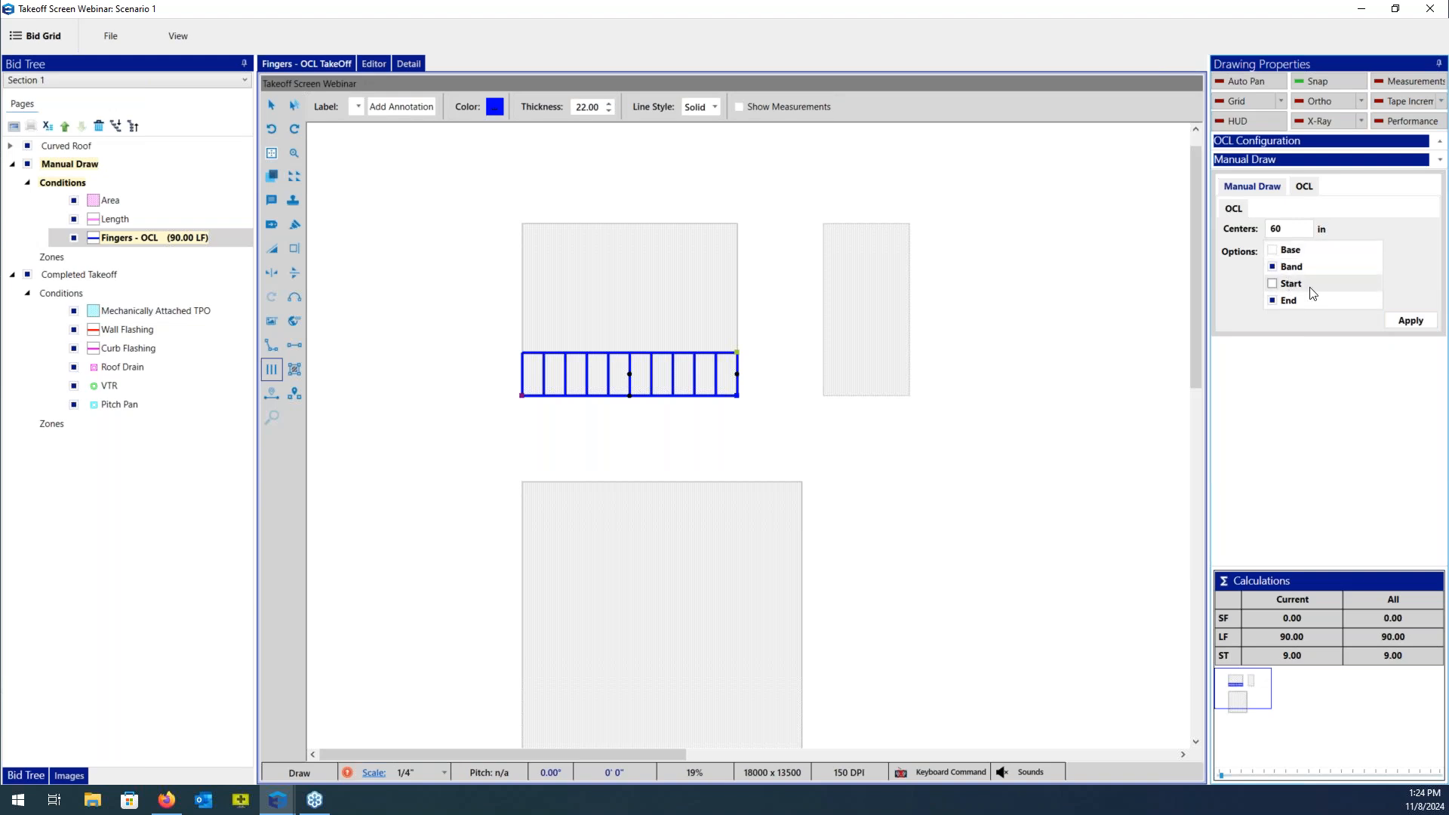
left_click(1397, 319)
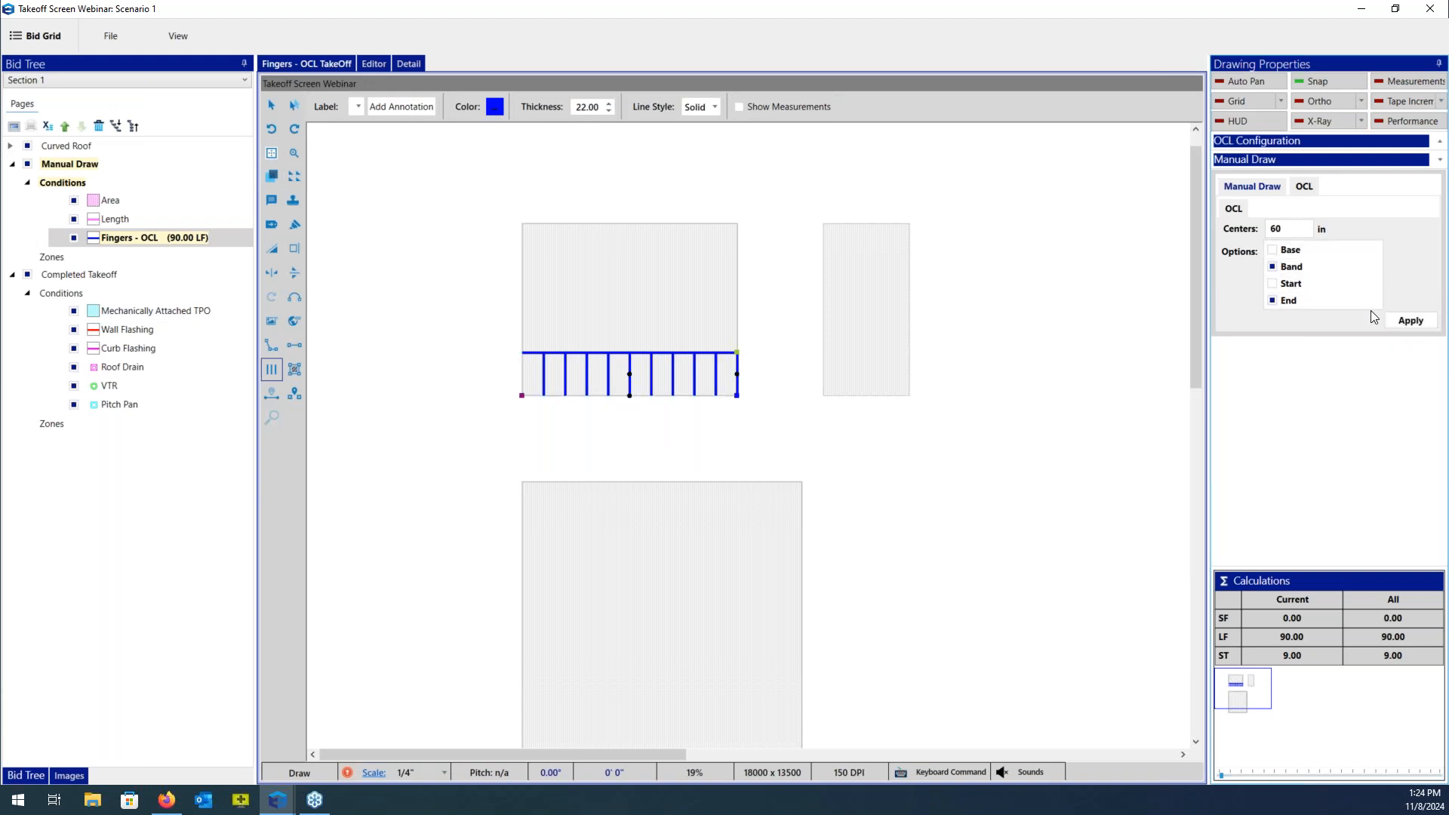
Set the on-center fingers' options to Start and End only, with Base and Band off, and apply the change.
left_click(1292, 284)
left_click(1293, 268)
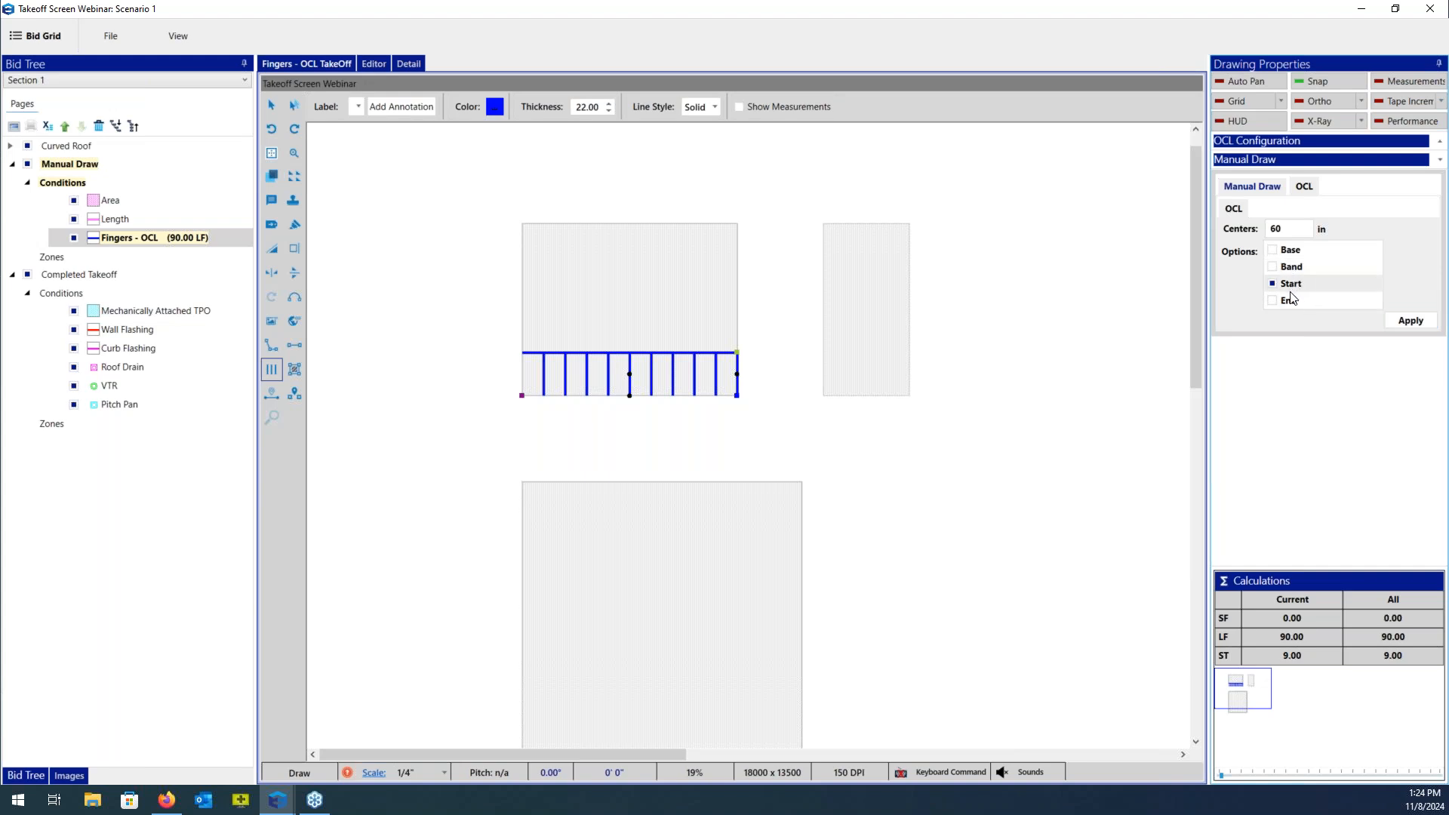
left_click(1321, 299)
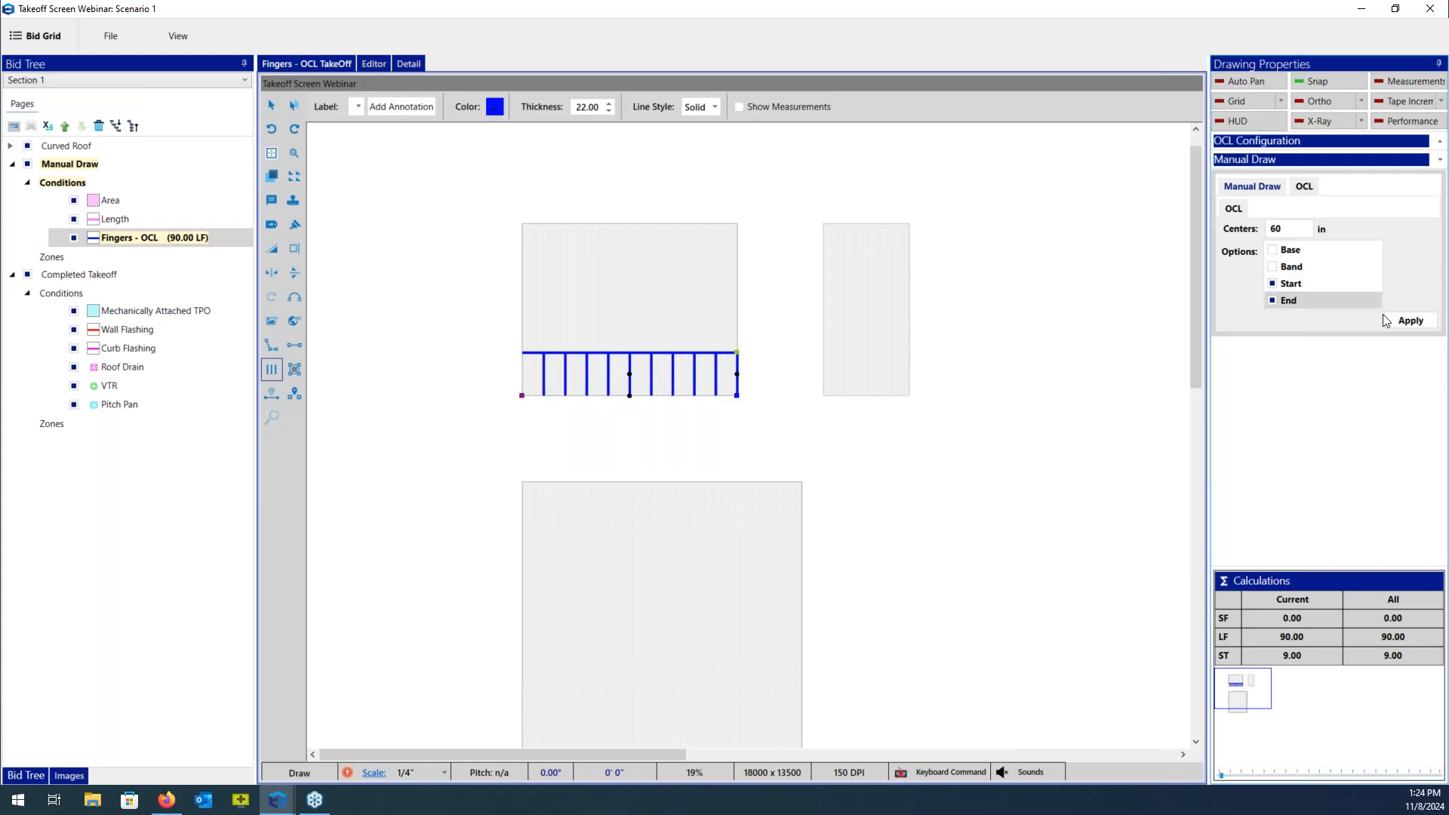
left_click(1405, 322)
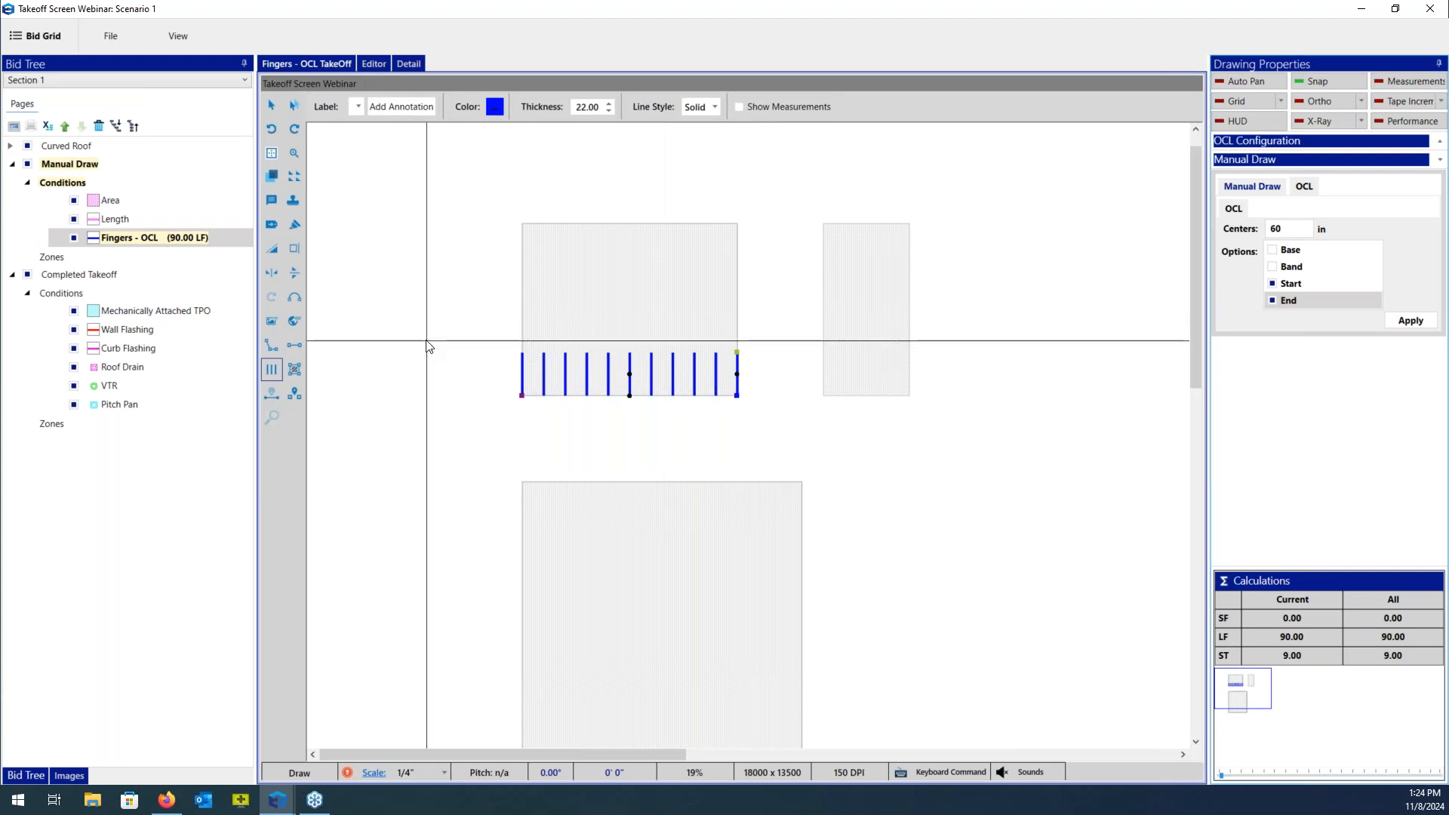
Locate points that divide the 50 by 40 ft area's upper edge into 5 segments, from corner to corner.
left_click(270, 391)
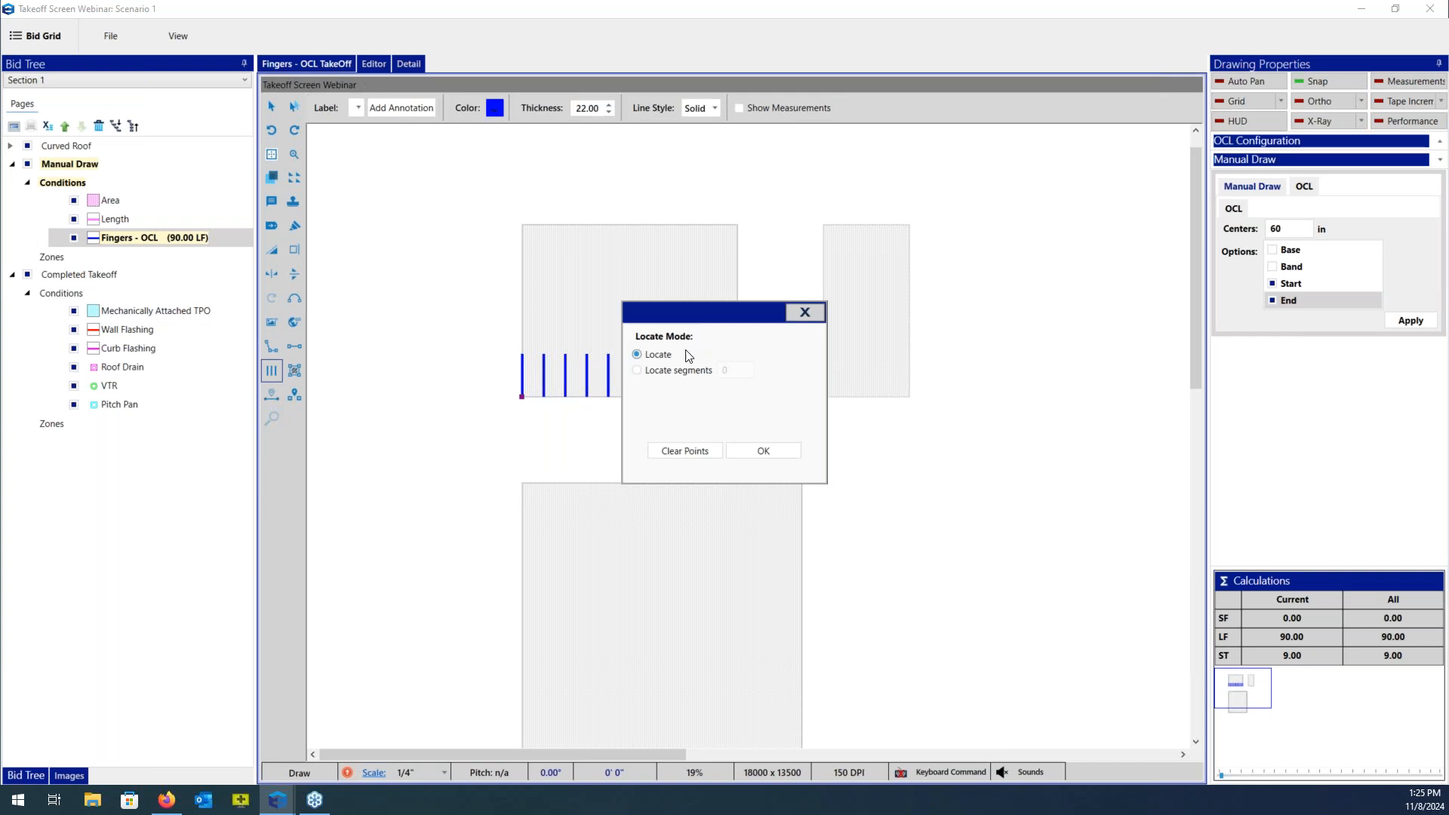
left_click(638, 371)
type("5")
left_click(778, 451)
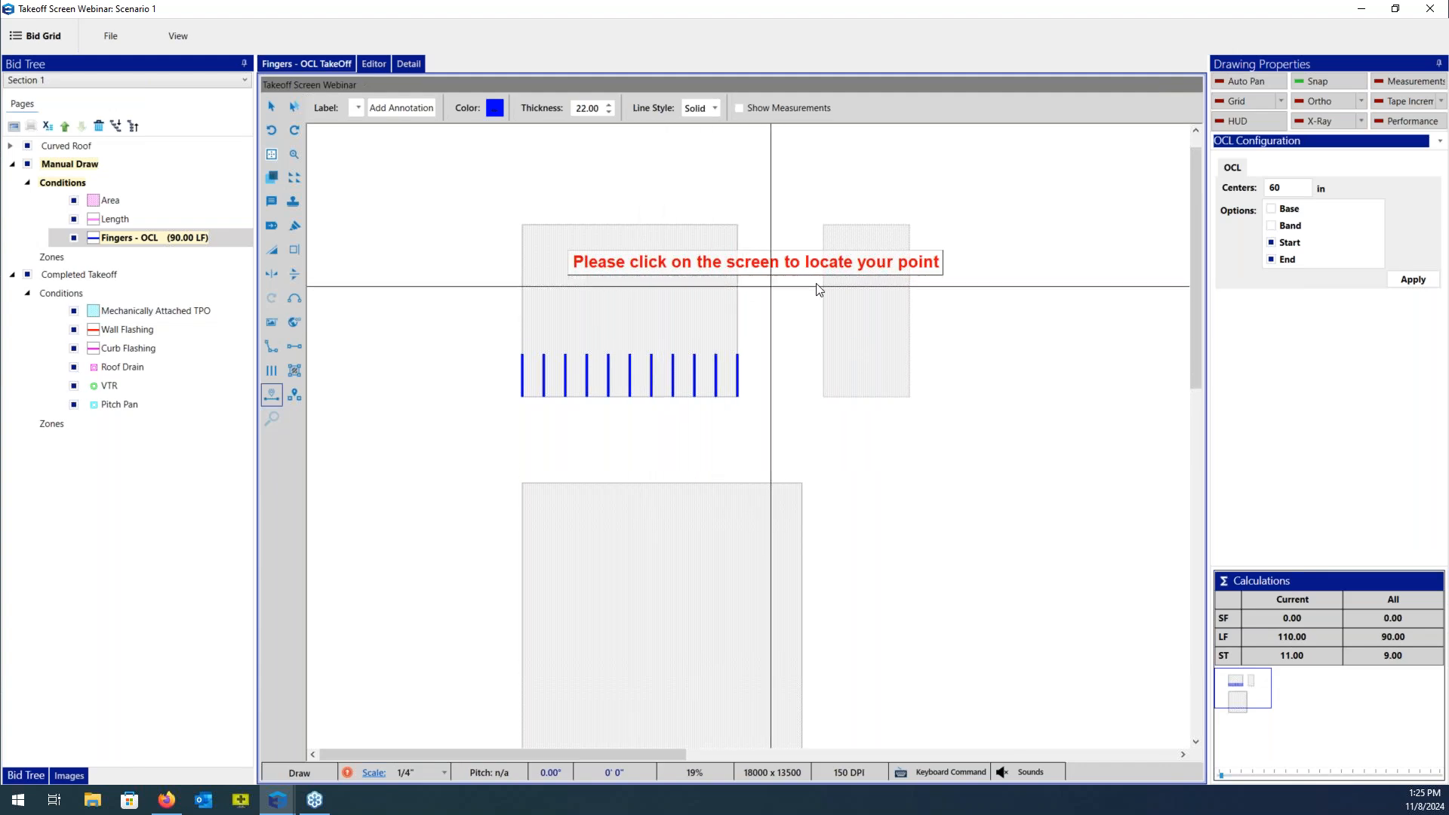
left_click(522, 225)
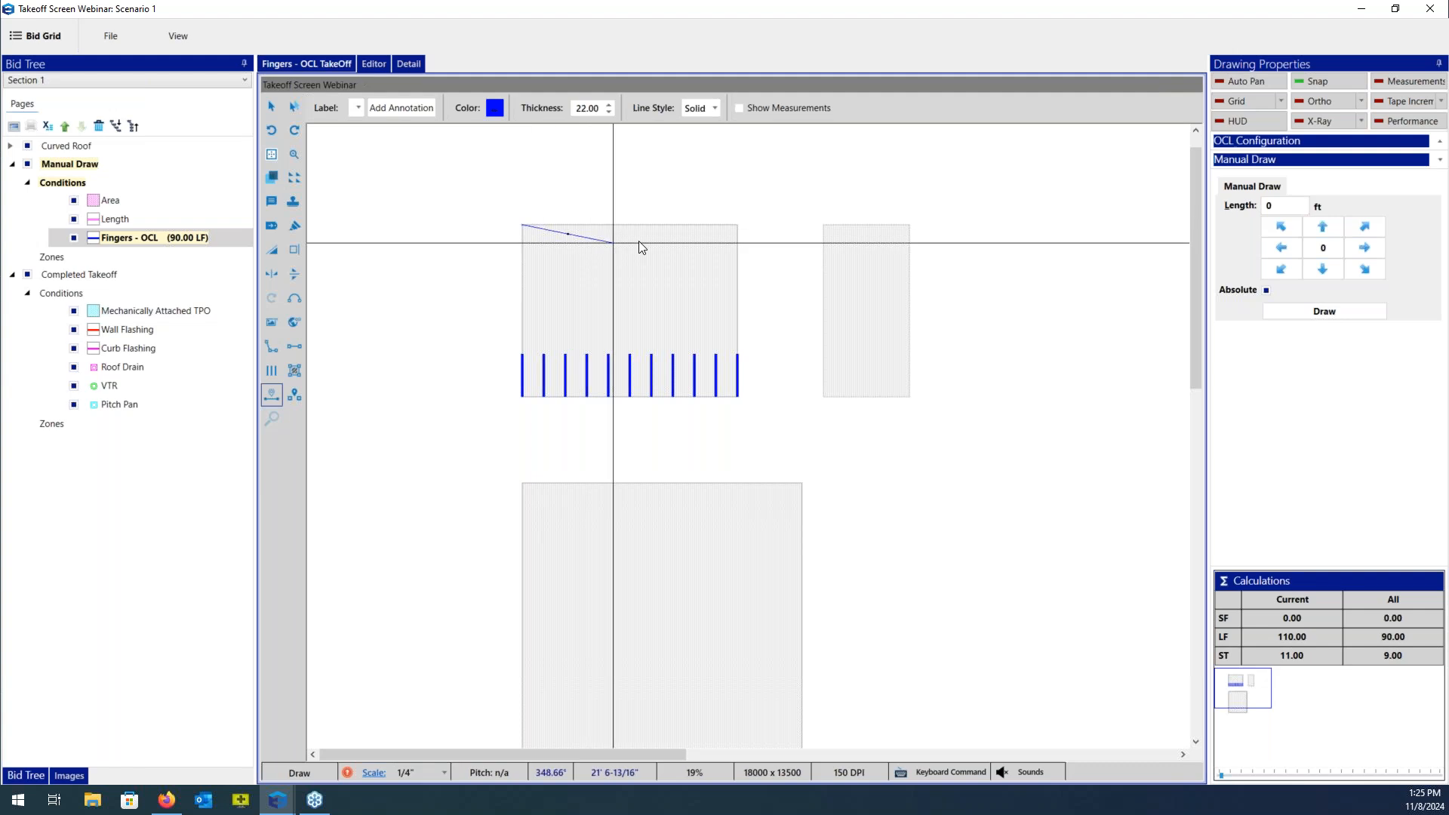
left_click(737, 226)
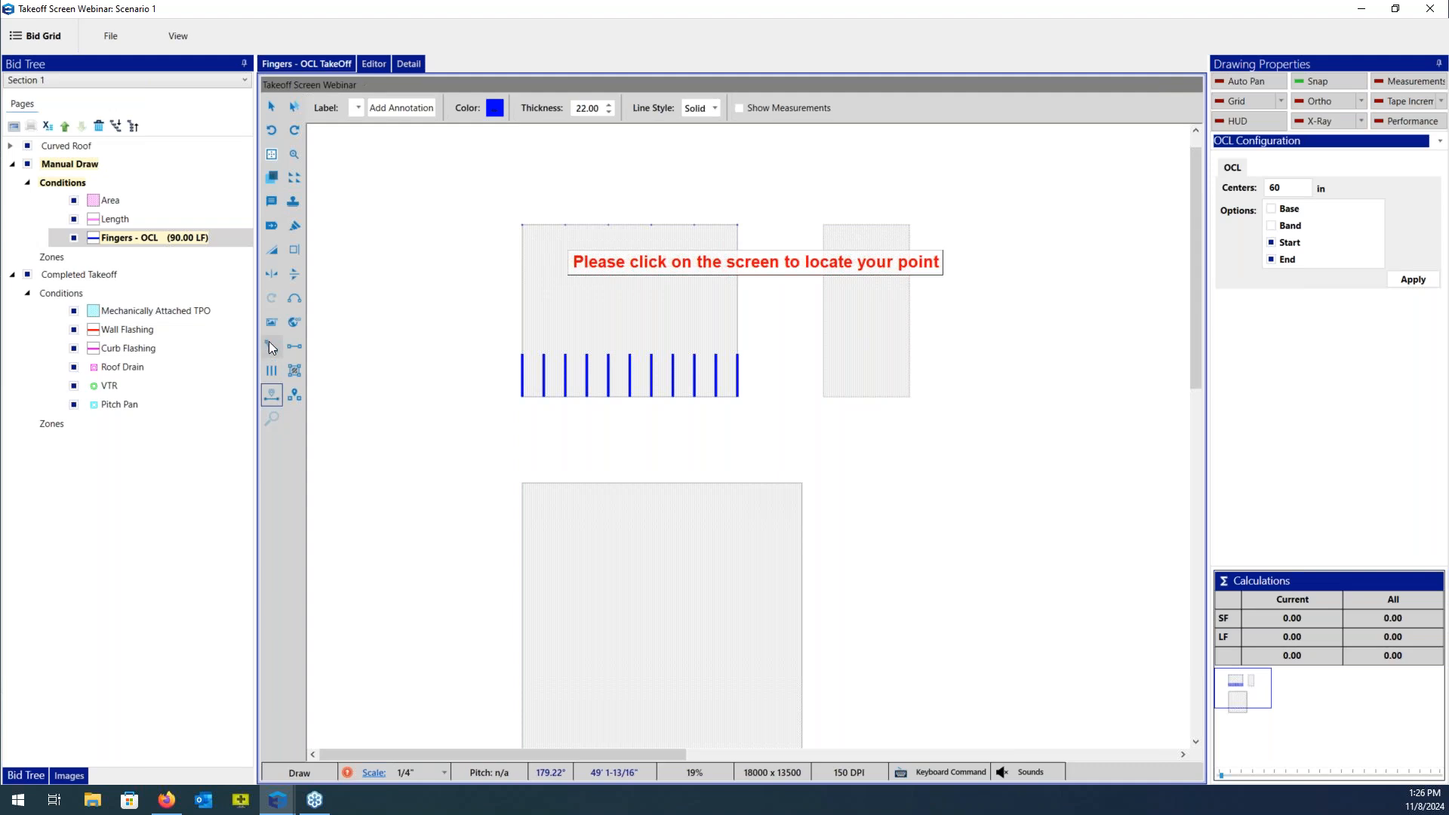
key("Escape")
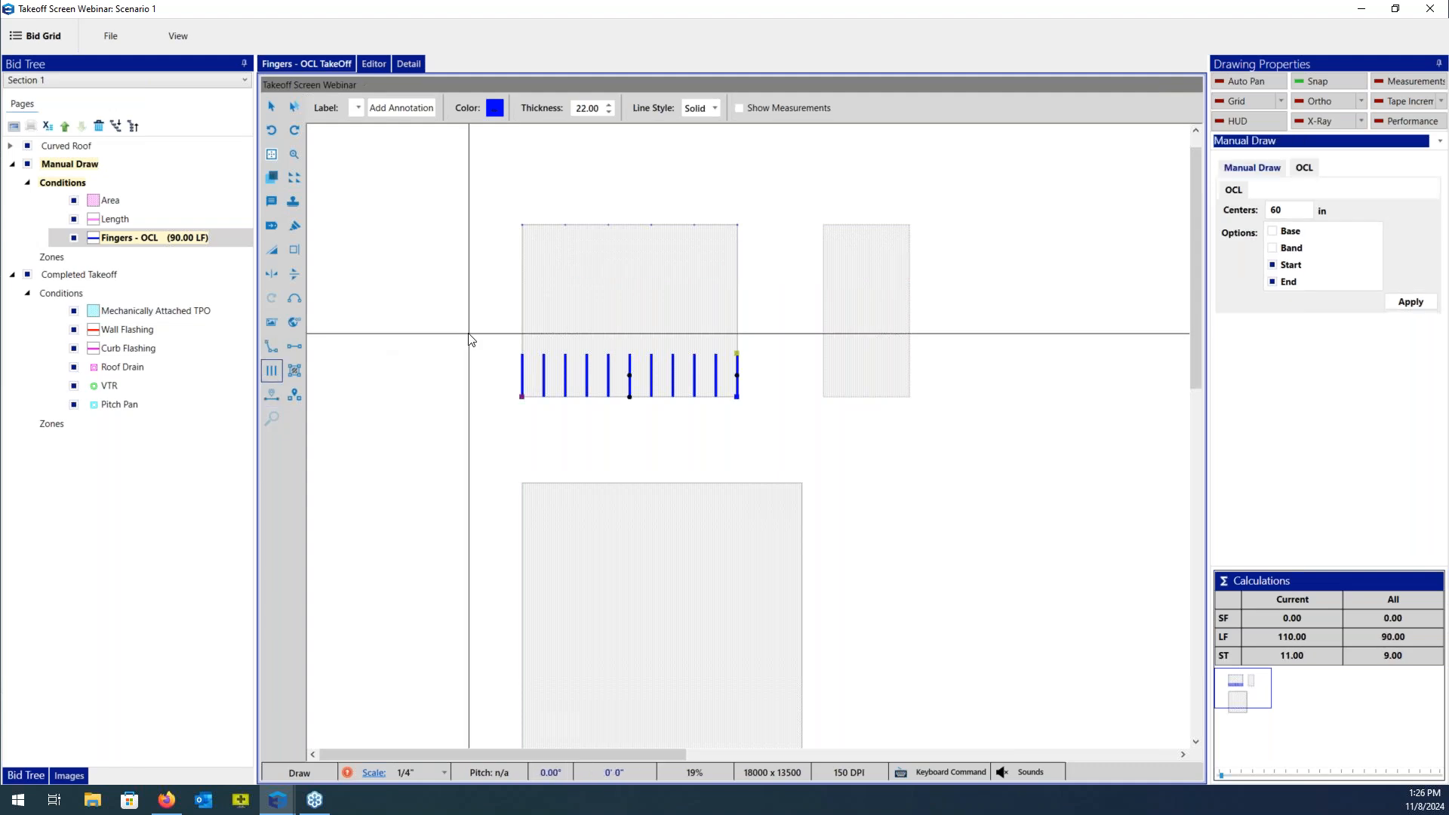
Place a text label reading "Reference Page A" just above the upper right corner of the 50 by 40 ft area.
left_click(272, 344)
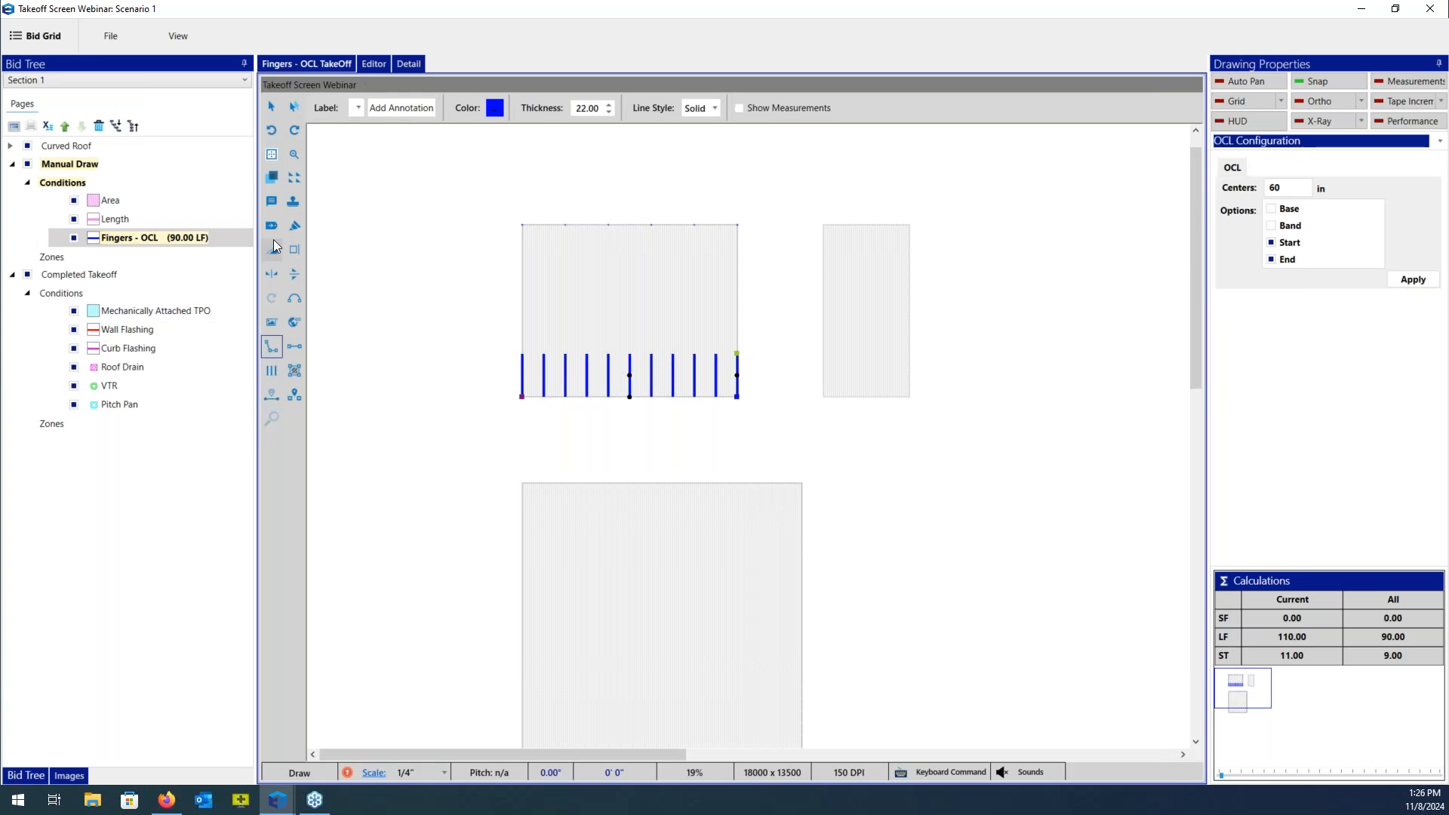
left_click(271, 202)
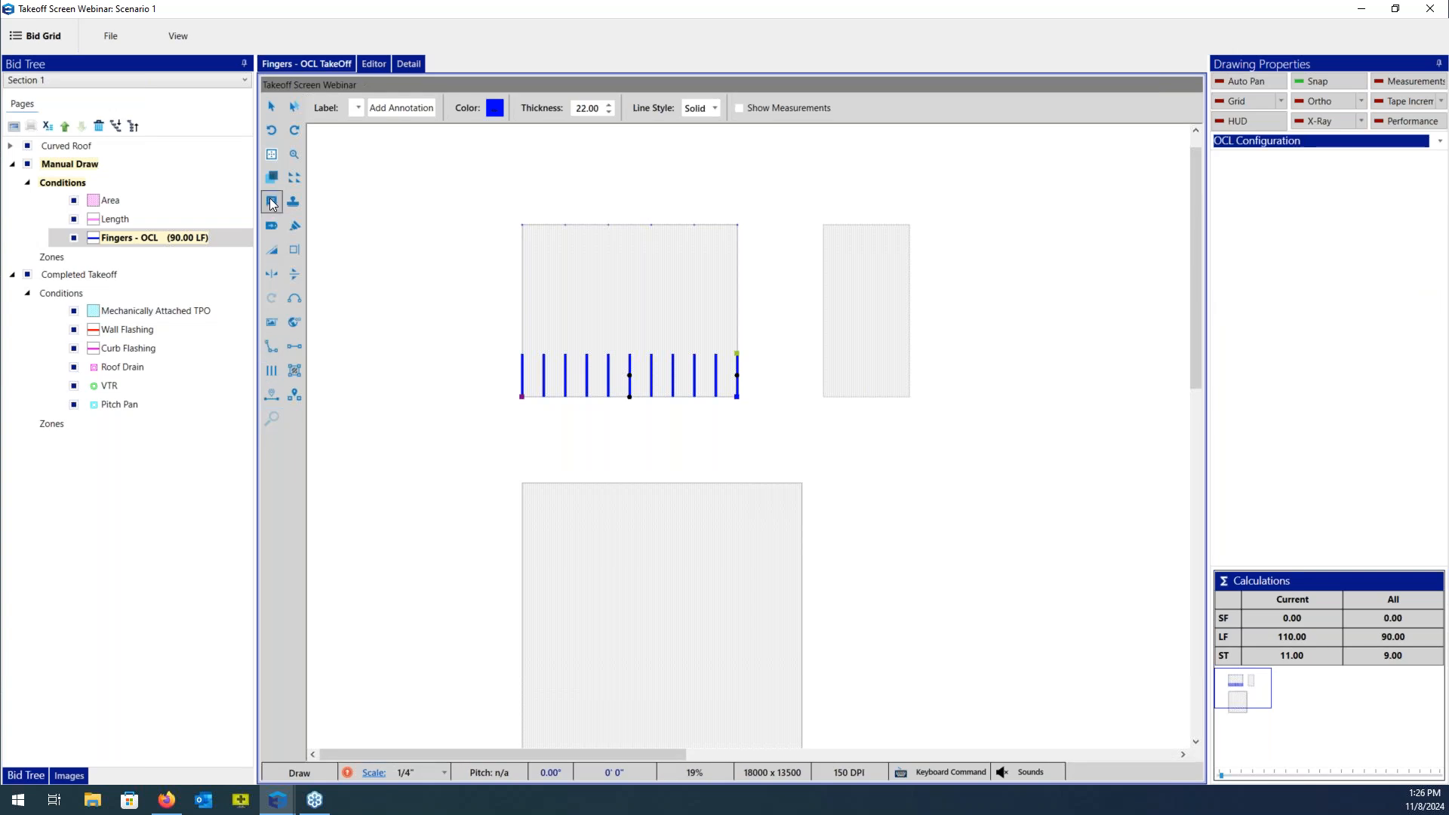
left_click(724, 216)
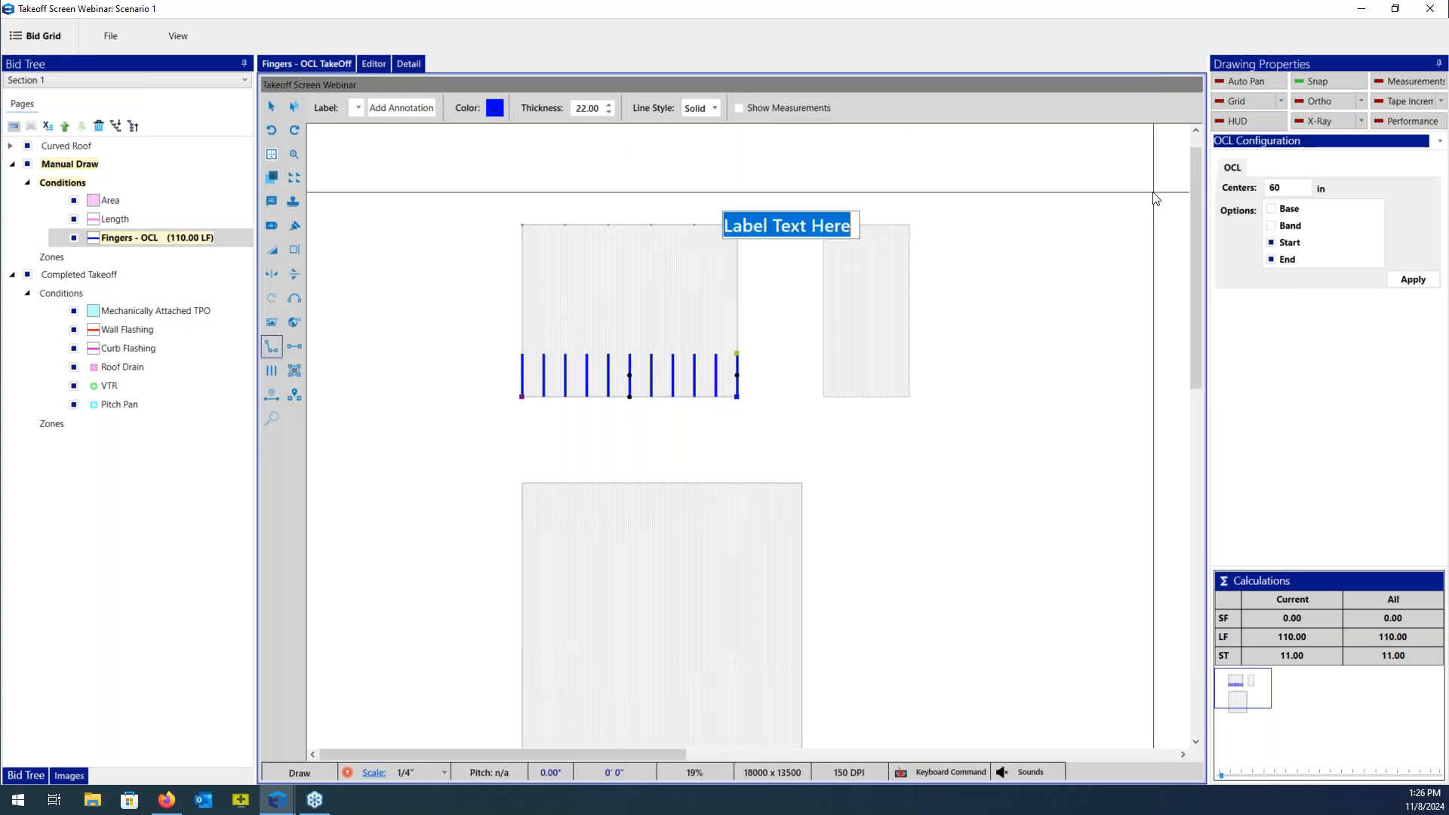
type("Reference Page A")
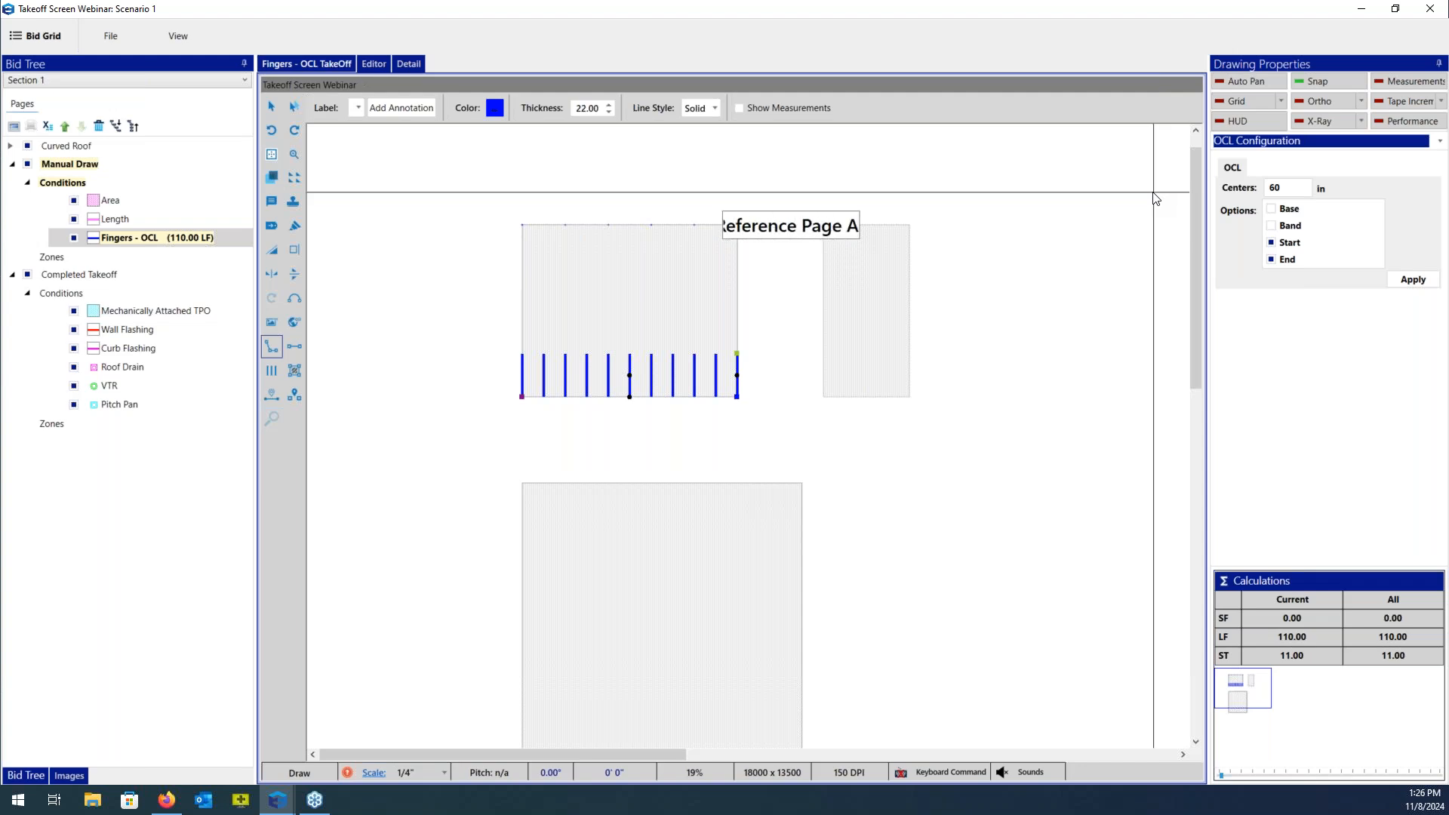
left_click(1153, 193)
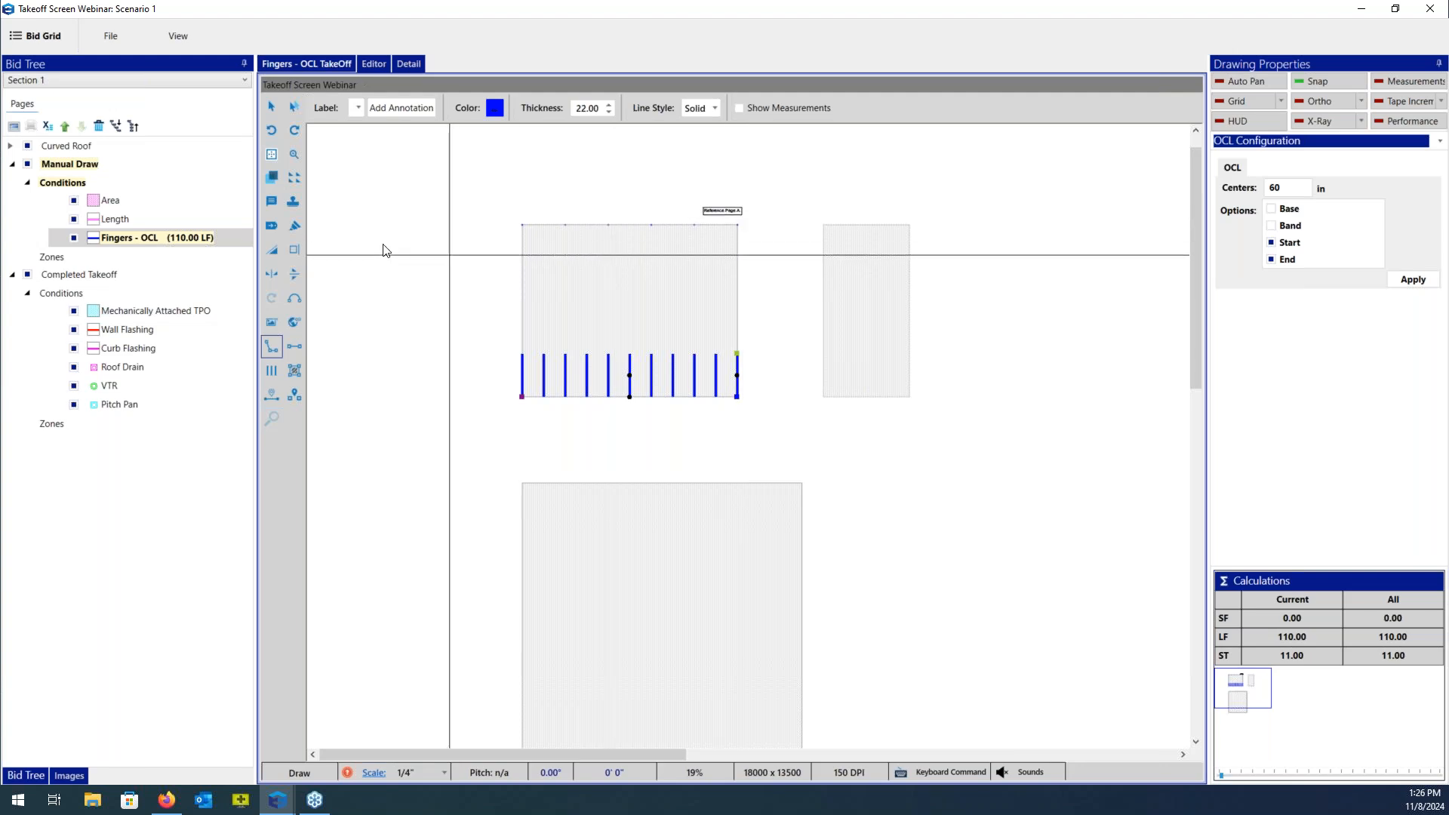
Draw a yellow highlight over the strip along the 50 by 40 ft area's upper edge.
left_click(295, 225)
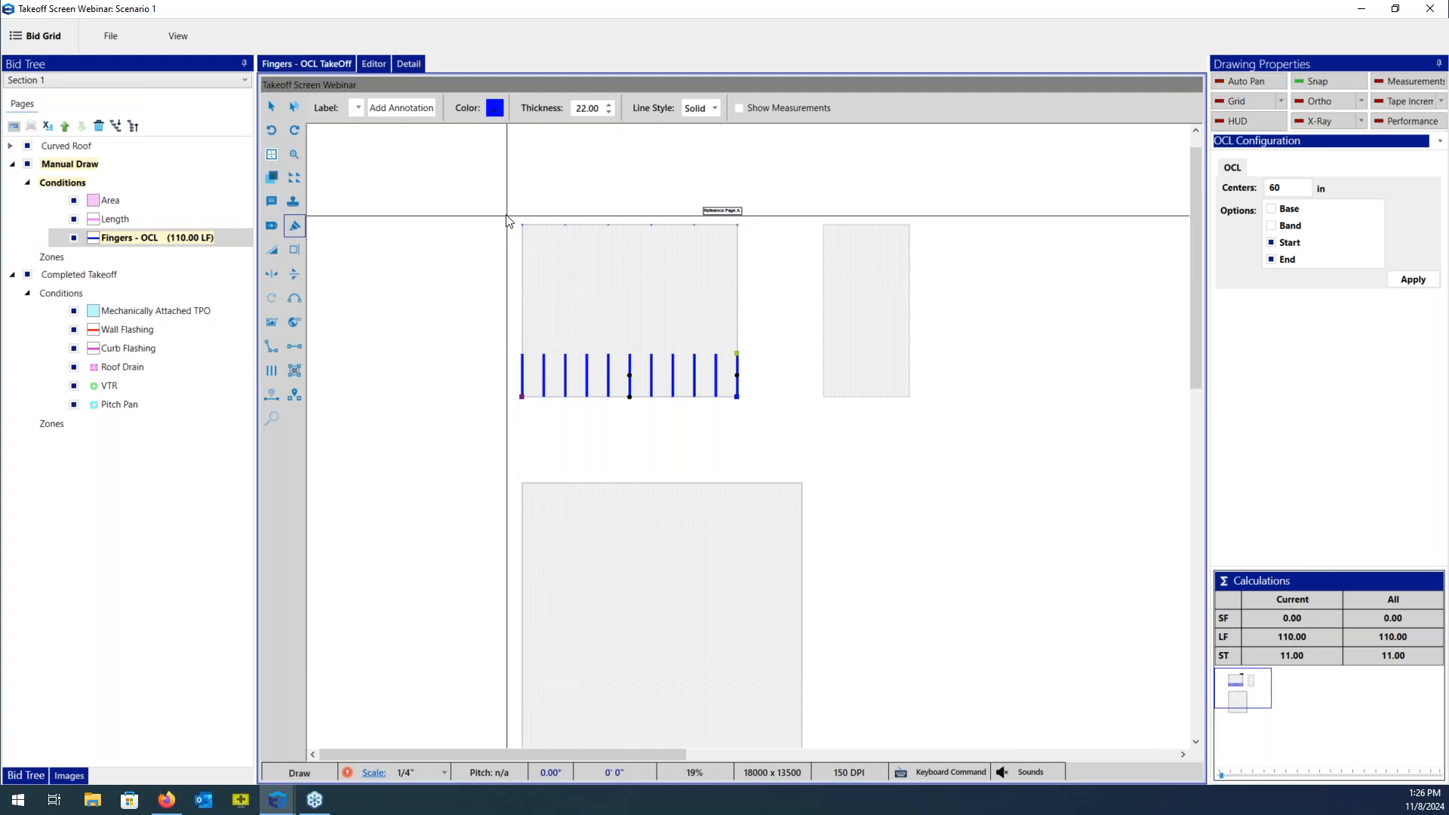
left_click(517, 219)
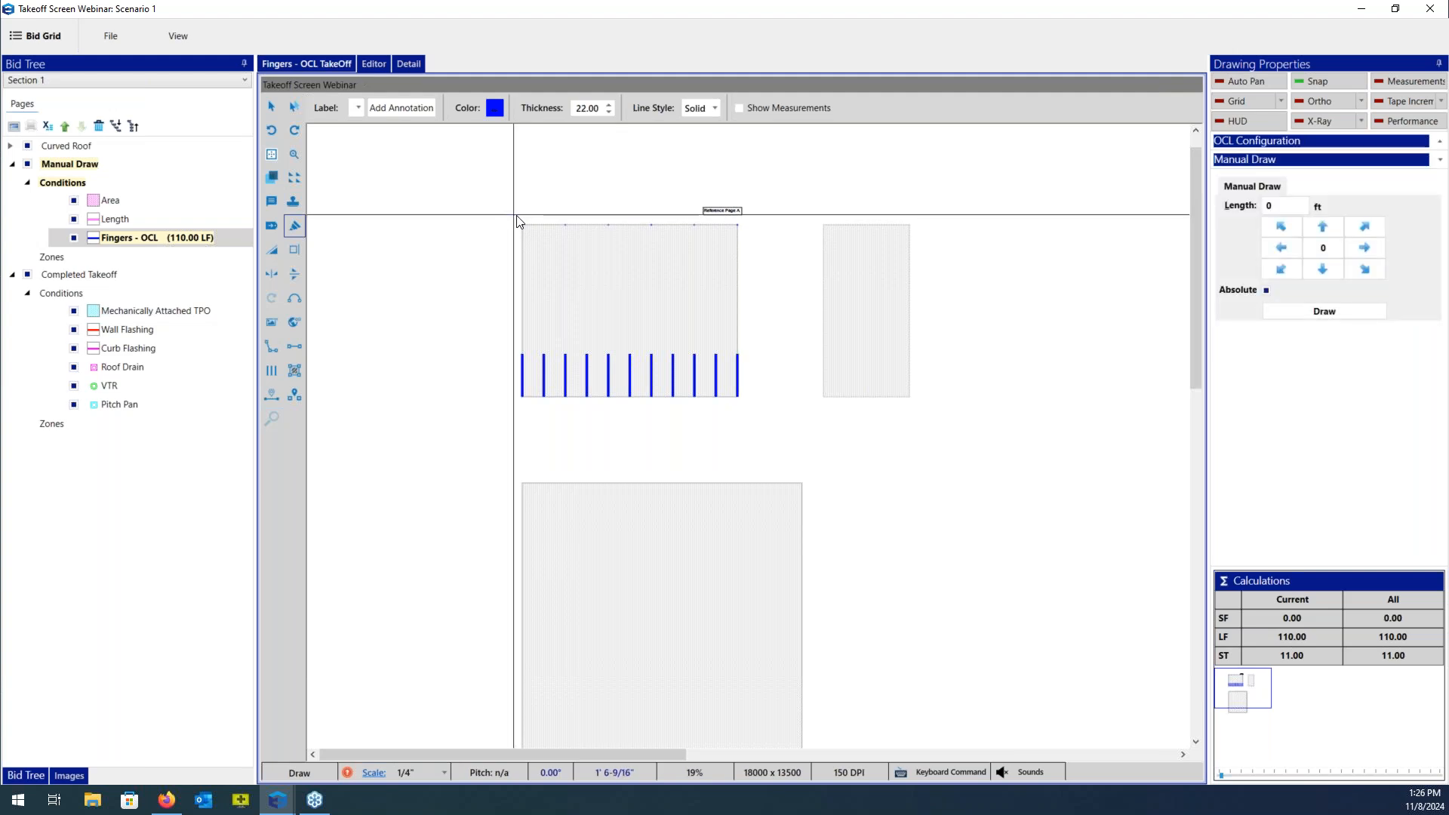
left_click(759, 255)
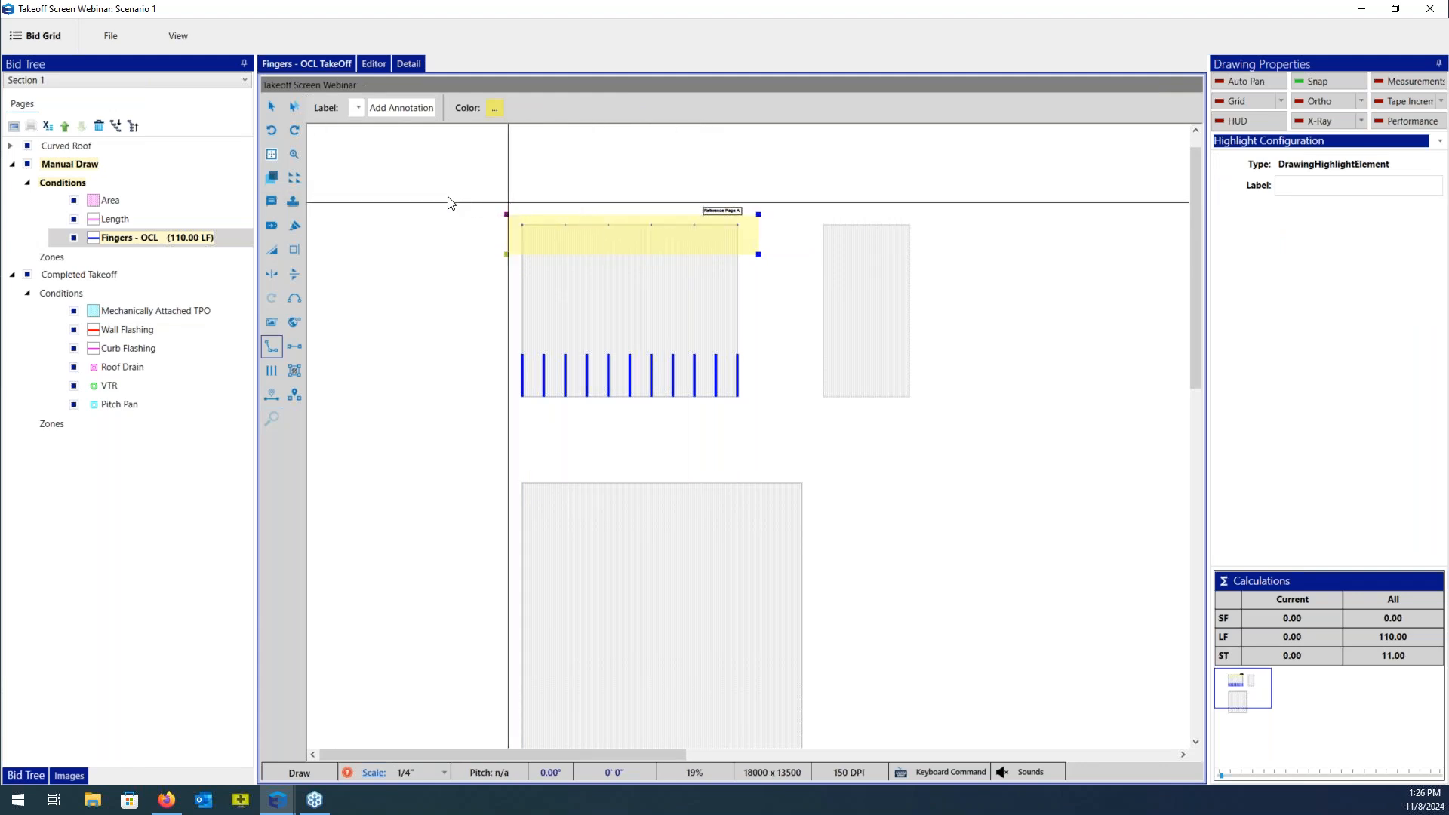
Move the yellow highlight slightly upward and select the Reference Page A label to open its properties.
left_click(269, 108)
mouse_move(721, 232)
left_mouse_down()
mouse_move(720, 205)
mouse_move(723, 225)
left_mouse_up()
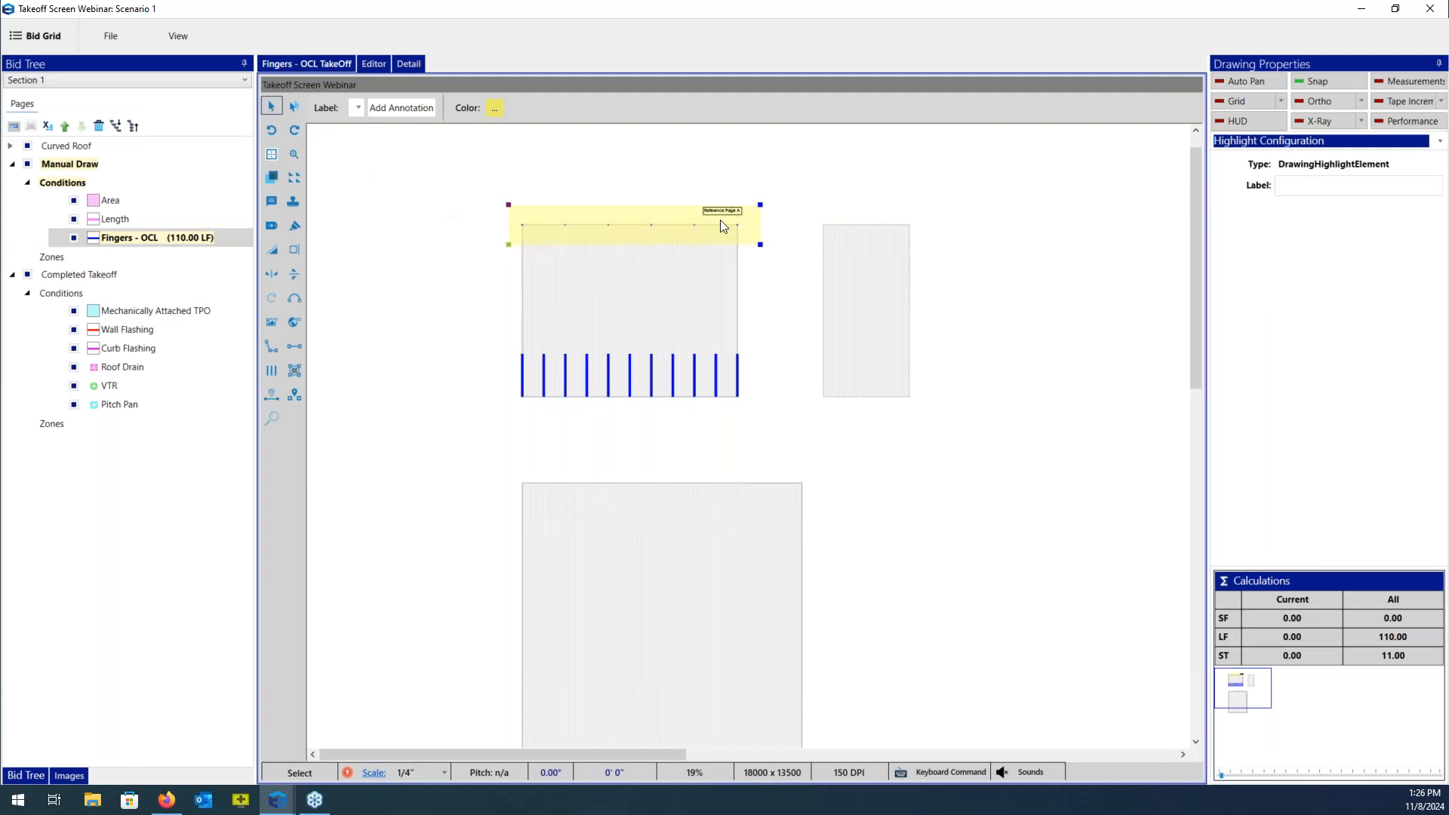
left_click(729, 211)
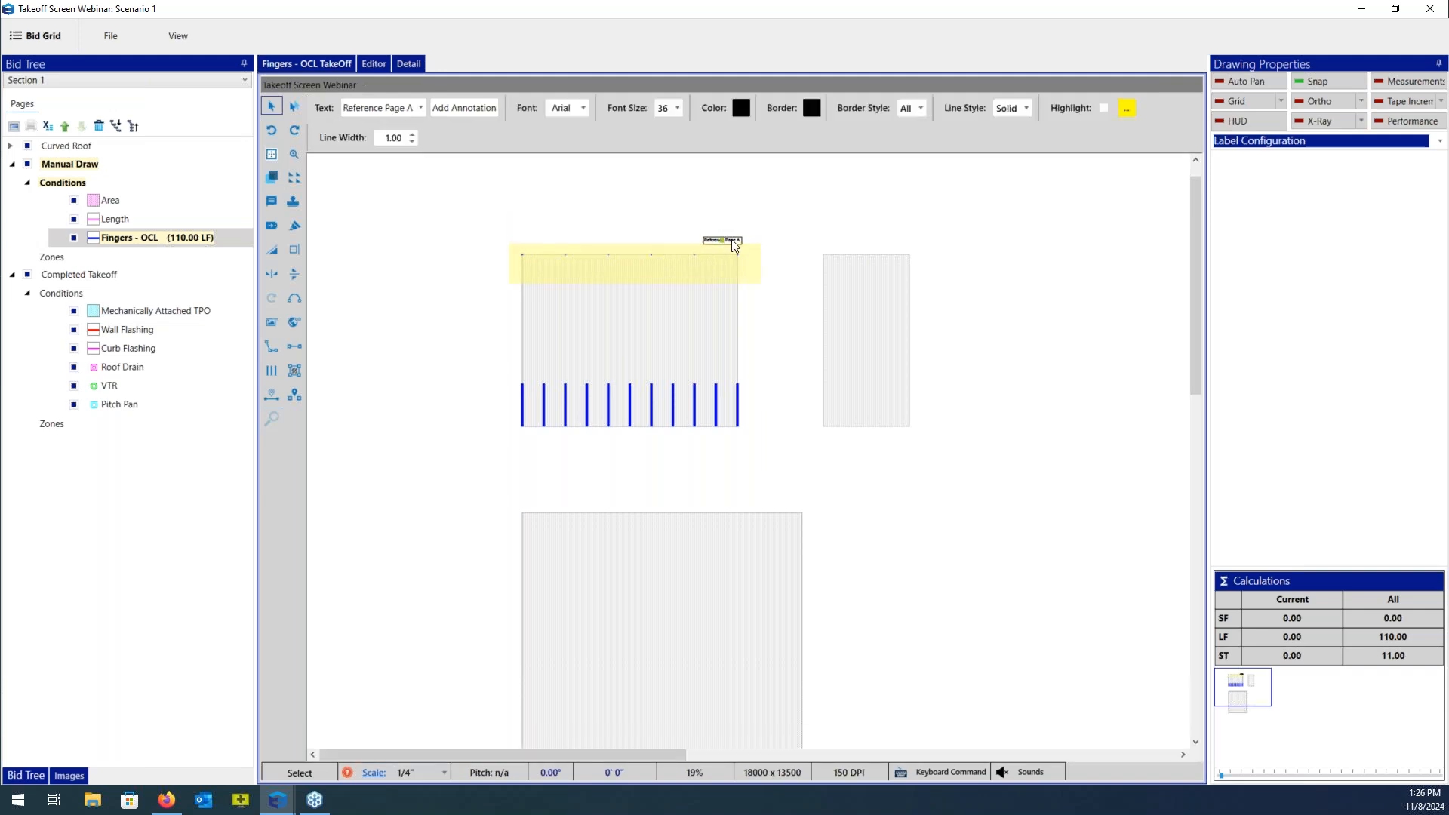
left_click(730, 242)
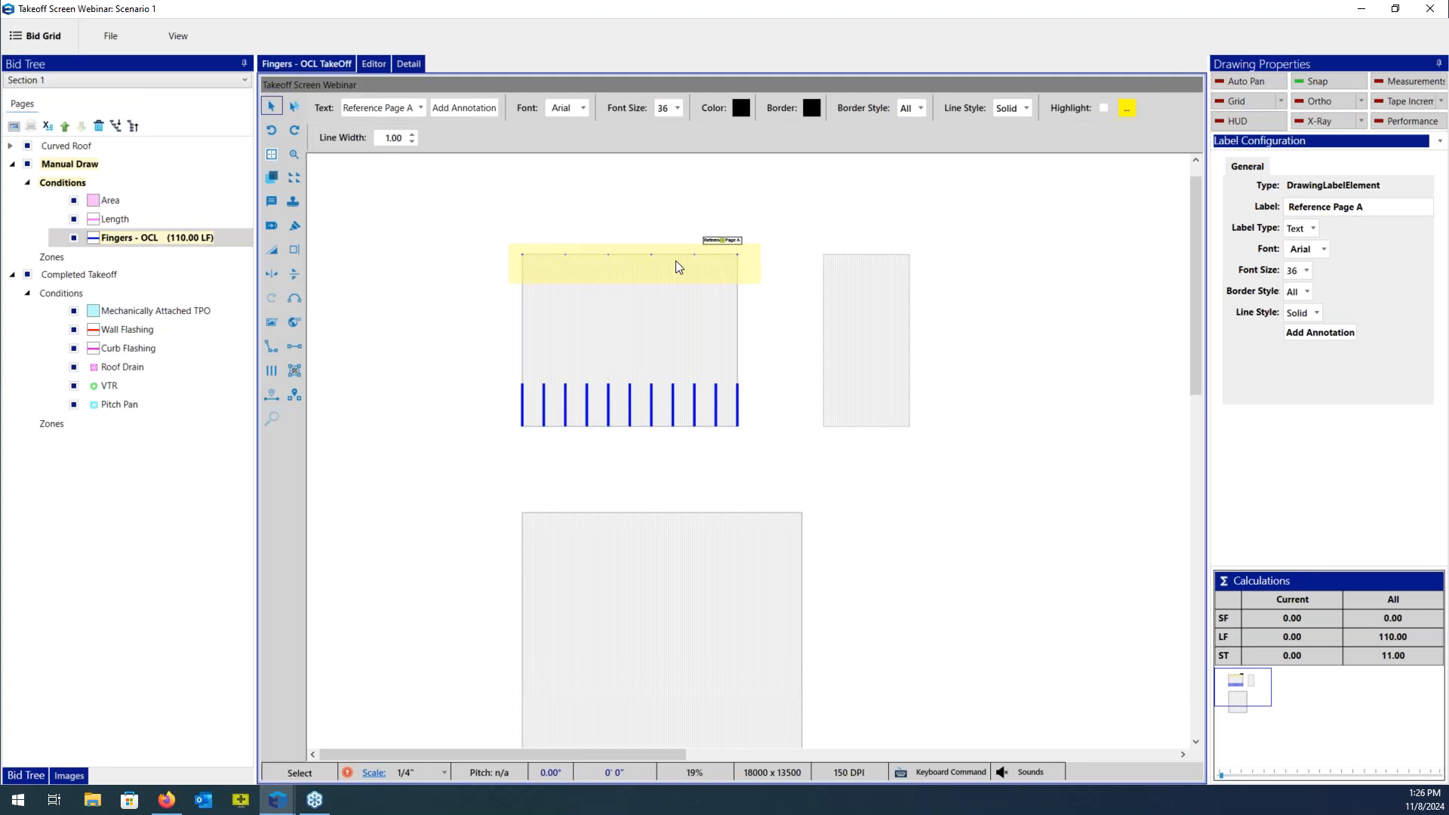
Review the Completed Takeoff page's conditions, return to Mechanically Attached TPO and display all of the page's conditions together.
left_click(157, 313)
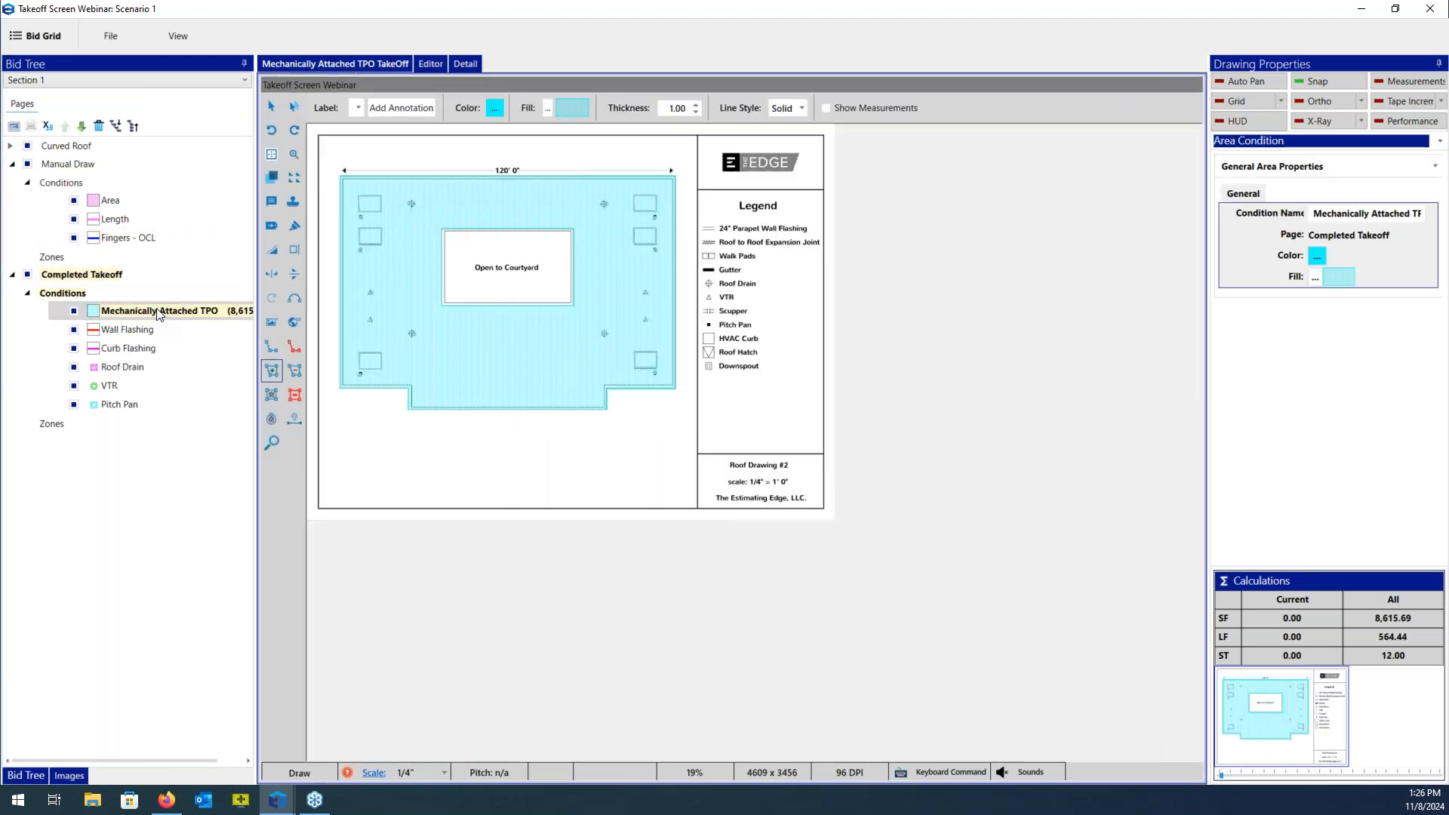
left_click(163, 332)
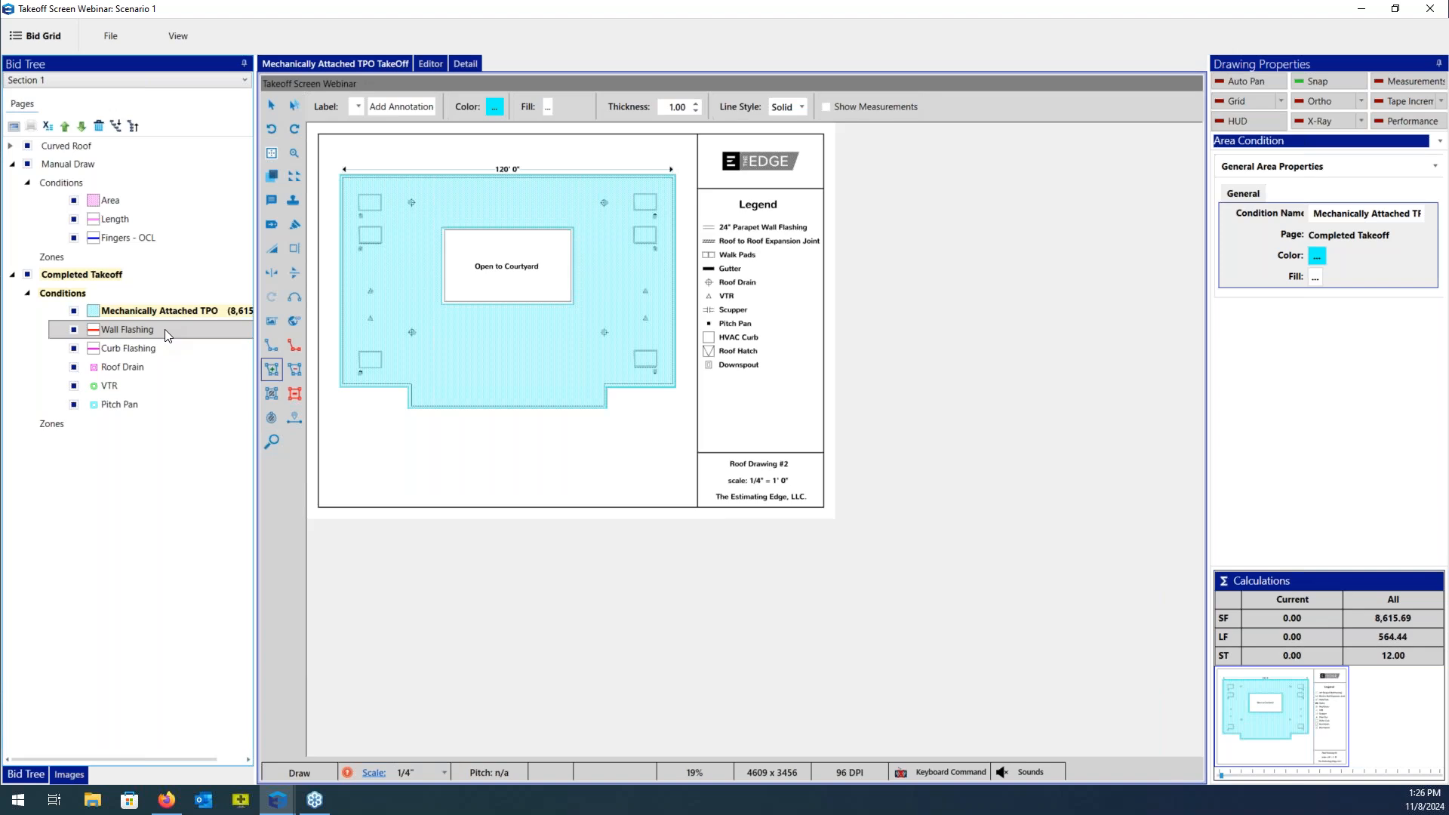
left_click(175, 348)
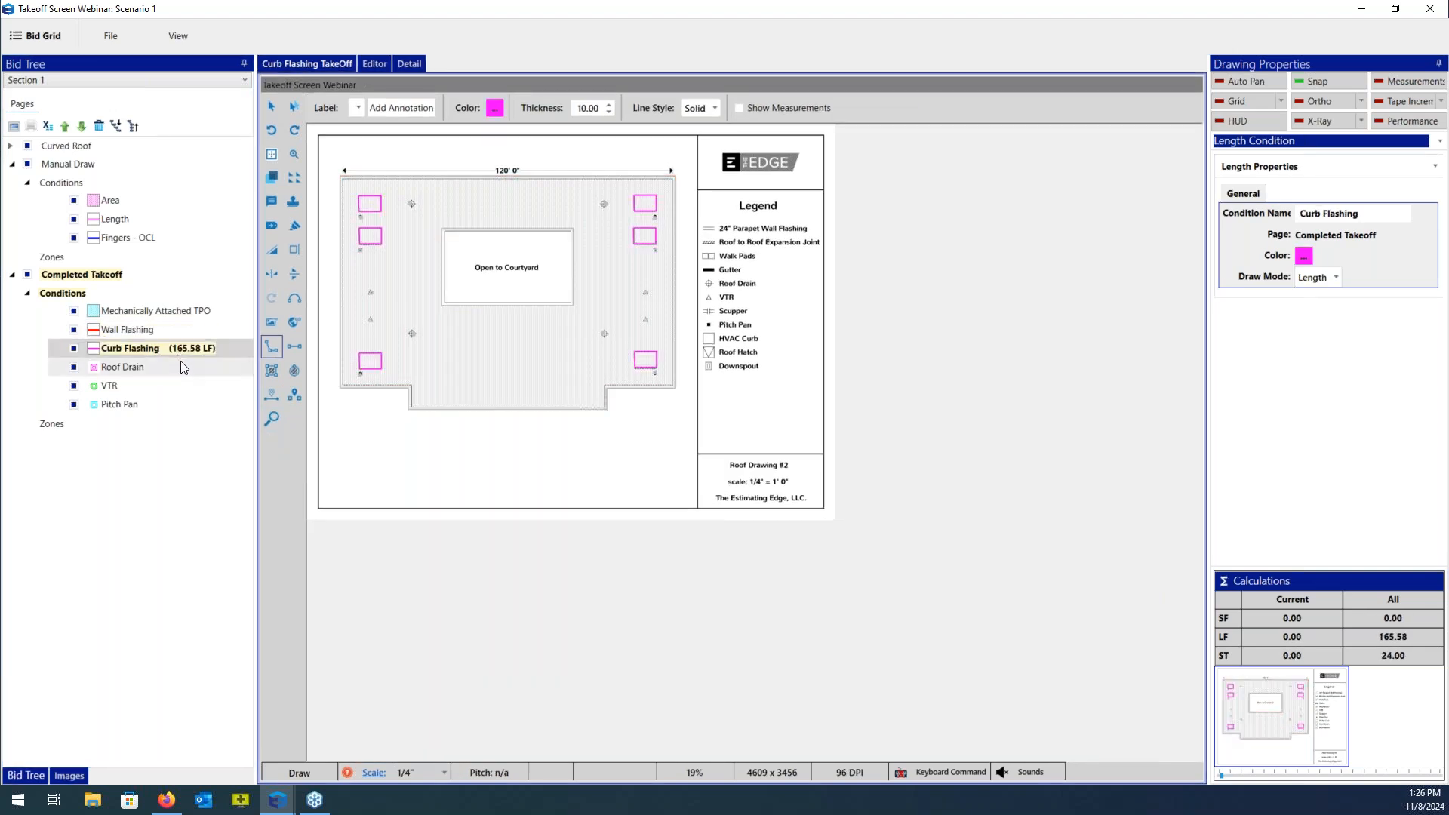
left_click(181, 367)
left_click(186, 384)
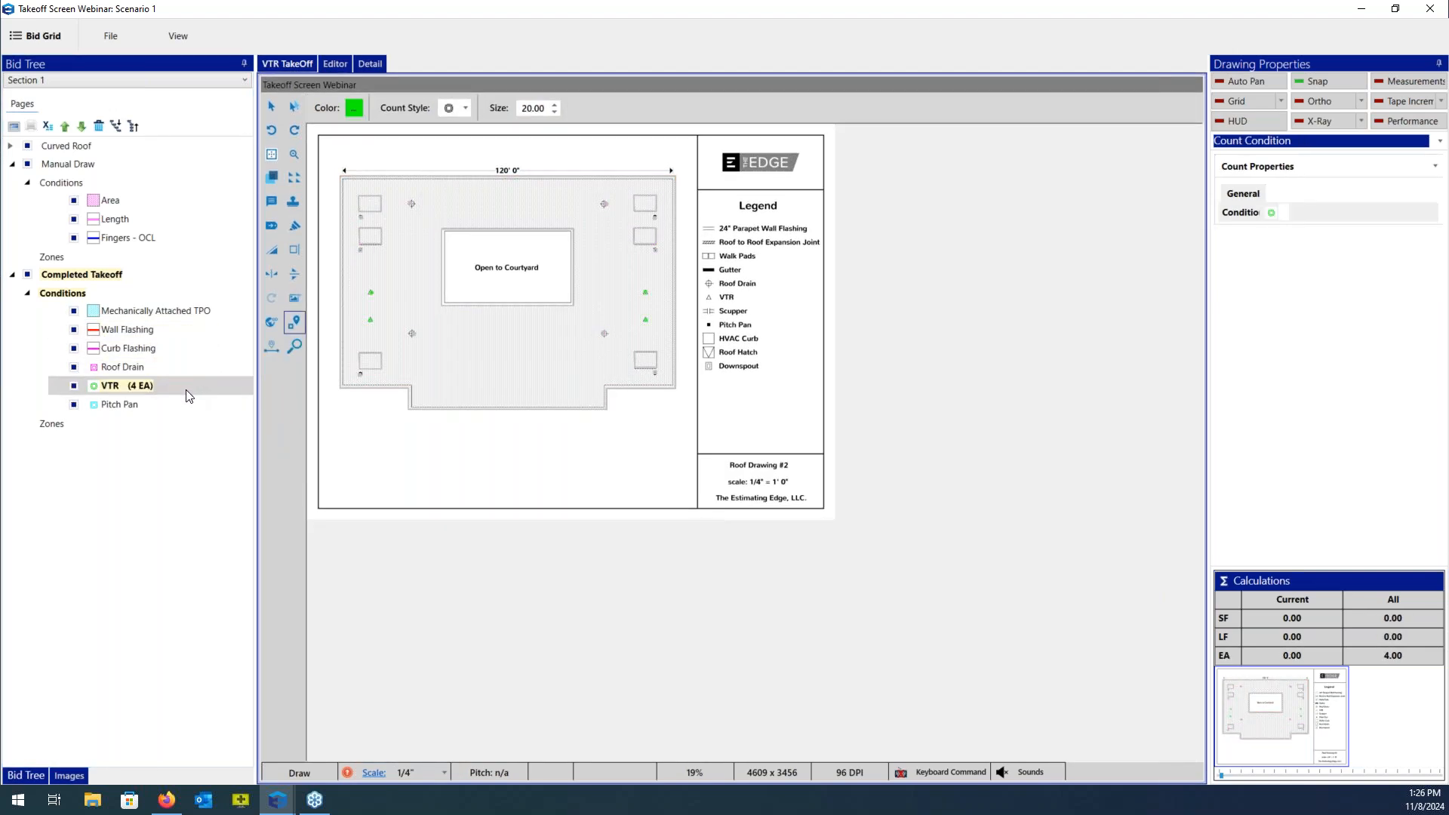
left_click(190, 334)
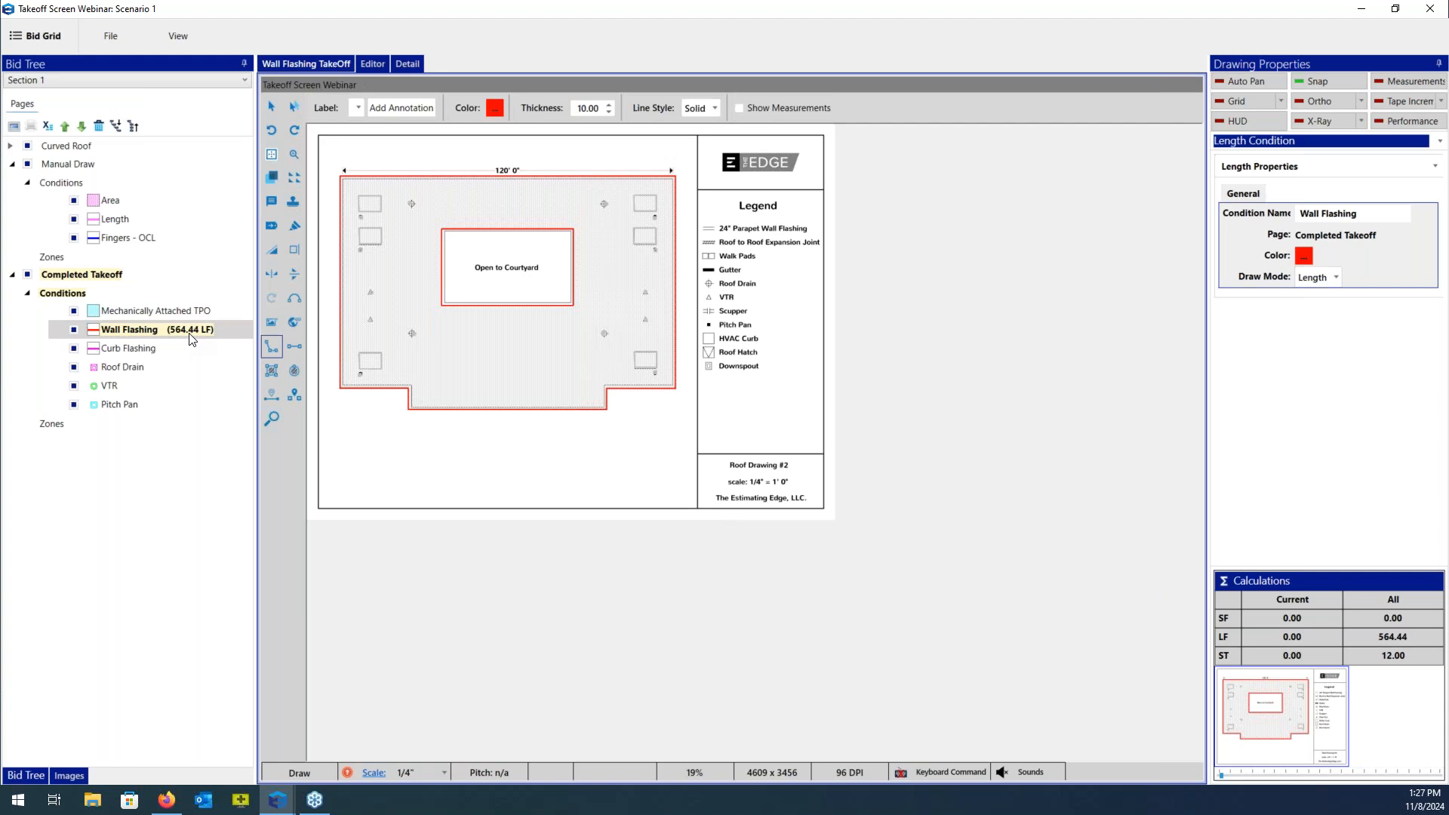
left_click(185, 314)
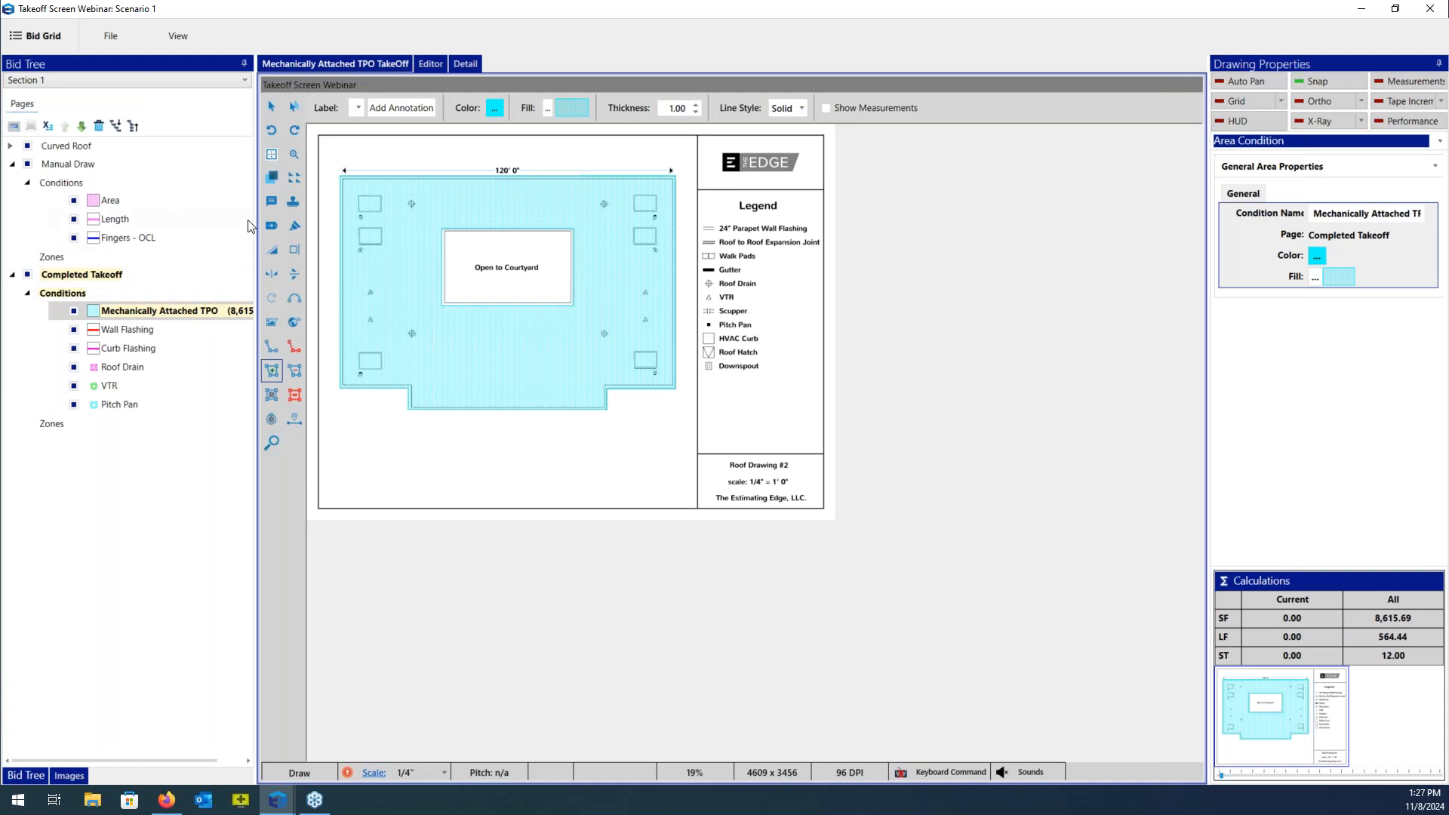
left_click(267, 184)
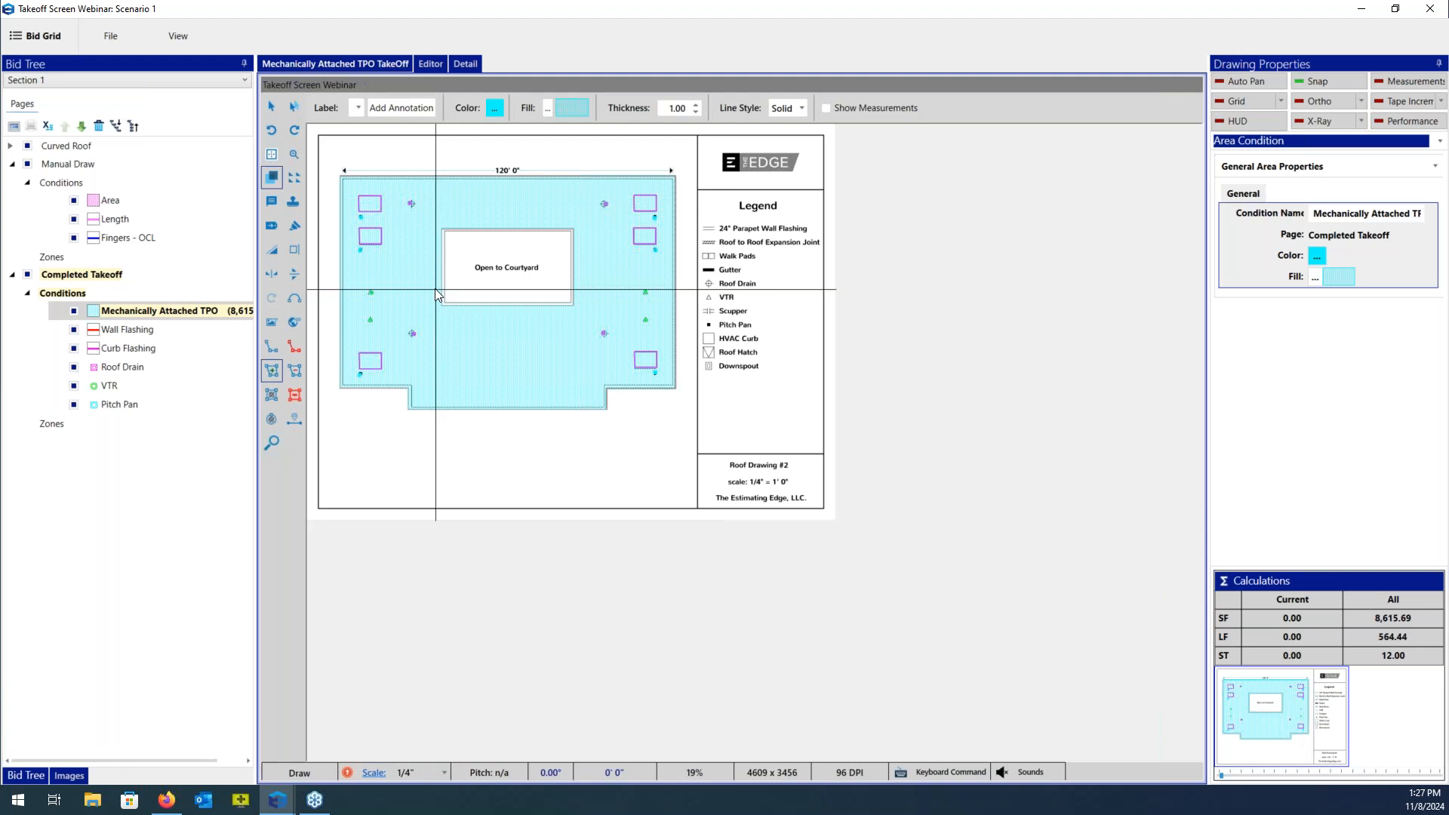
Add an image hyperlink labelled "Reference Page A" to Roof Drawing _3, placed in the lower right of the Open to Courtyard area.
left_click(271, 323)
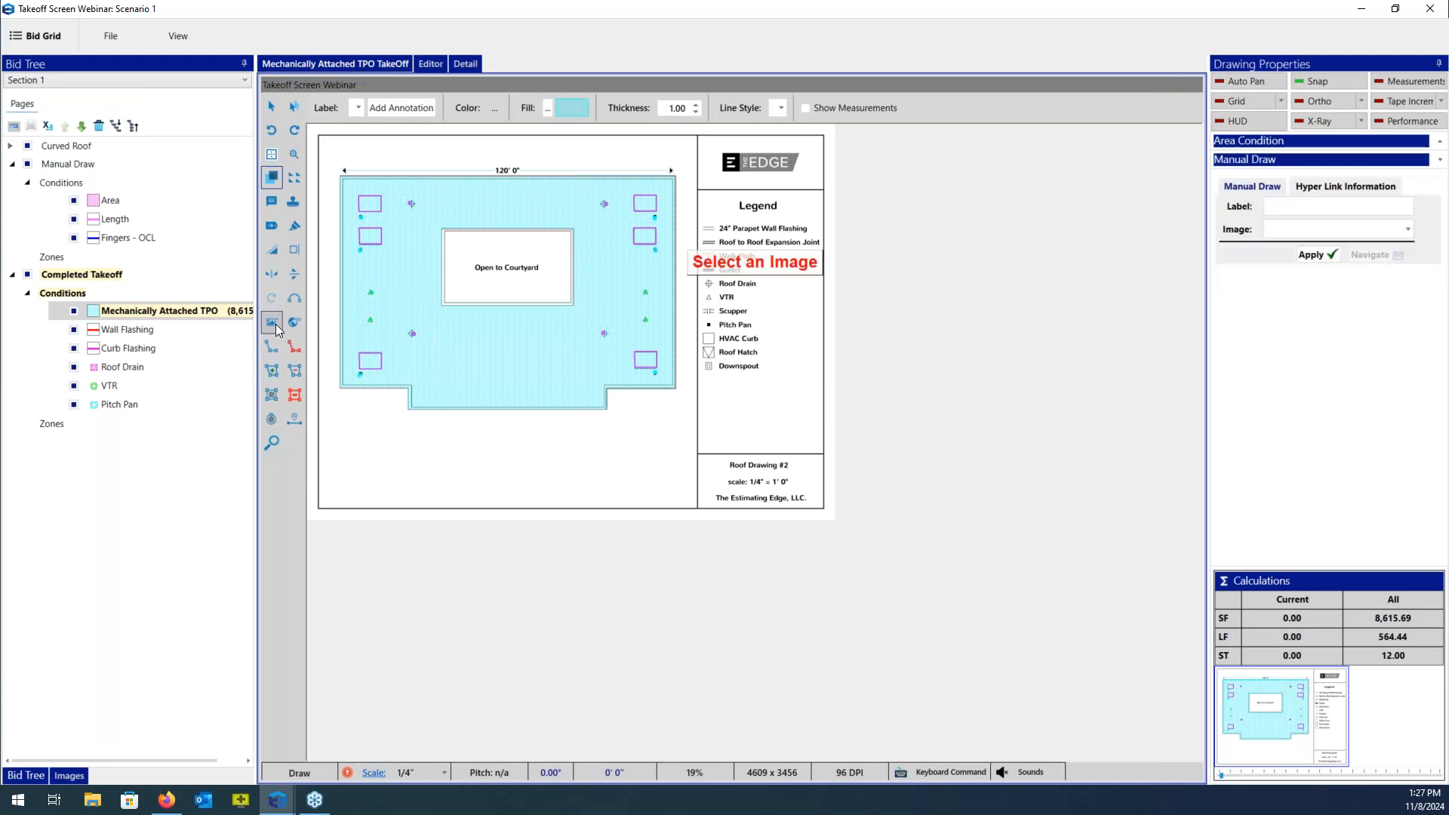
left_click(1296, 205)
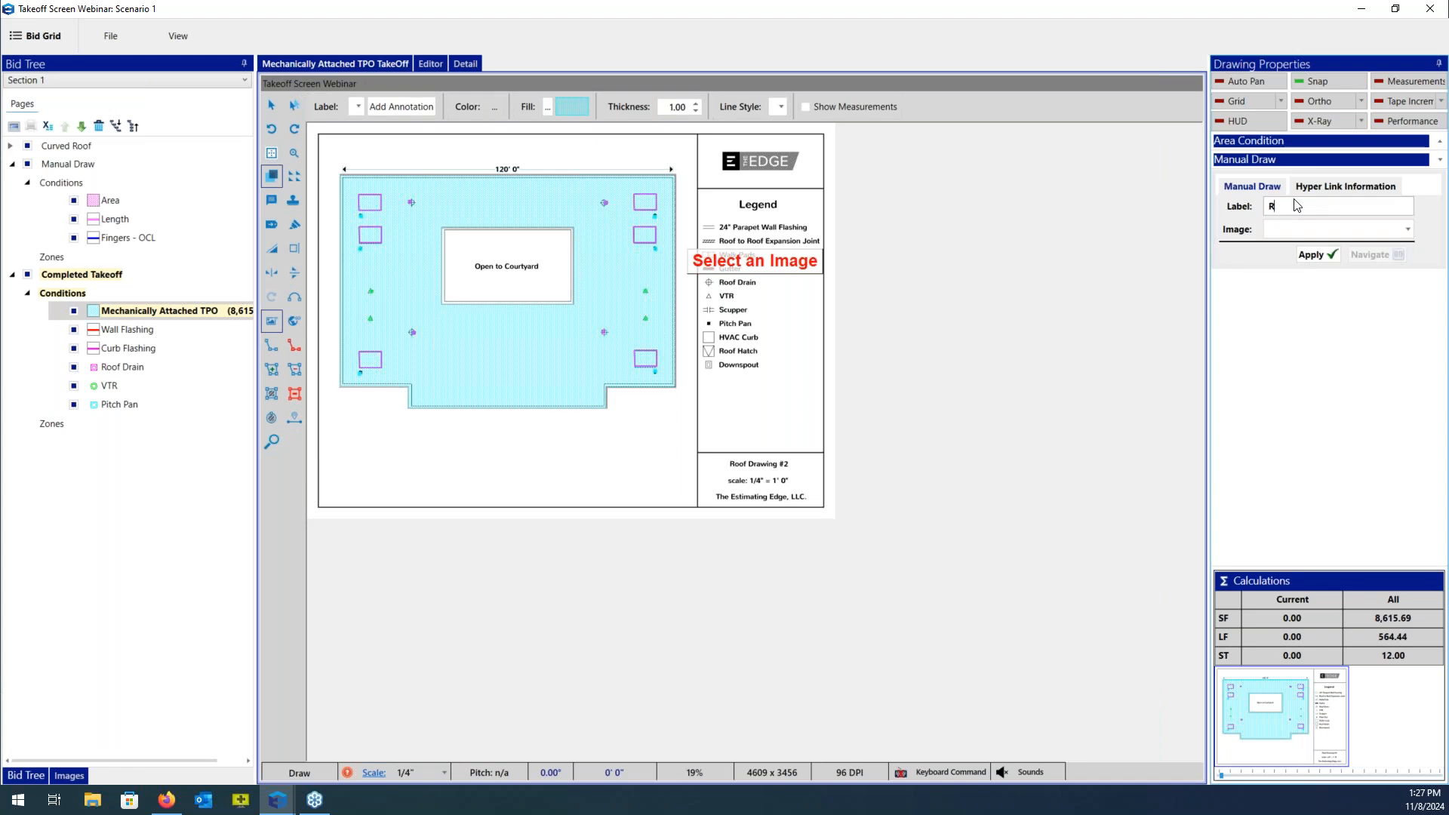
type("Reference Page A")
left_click(1375, 230)
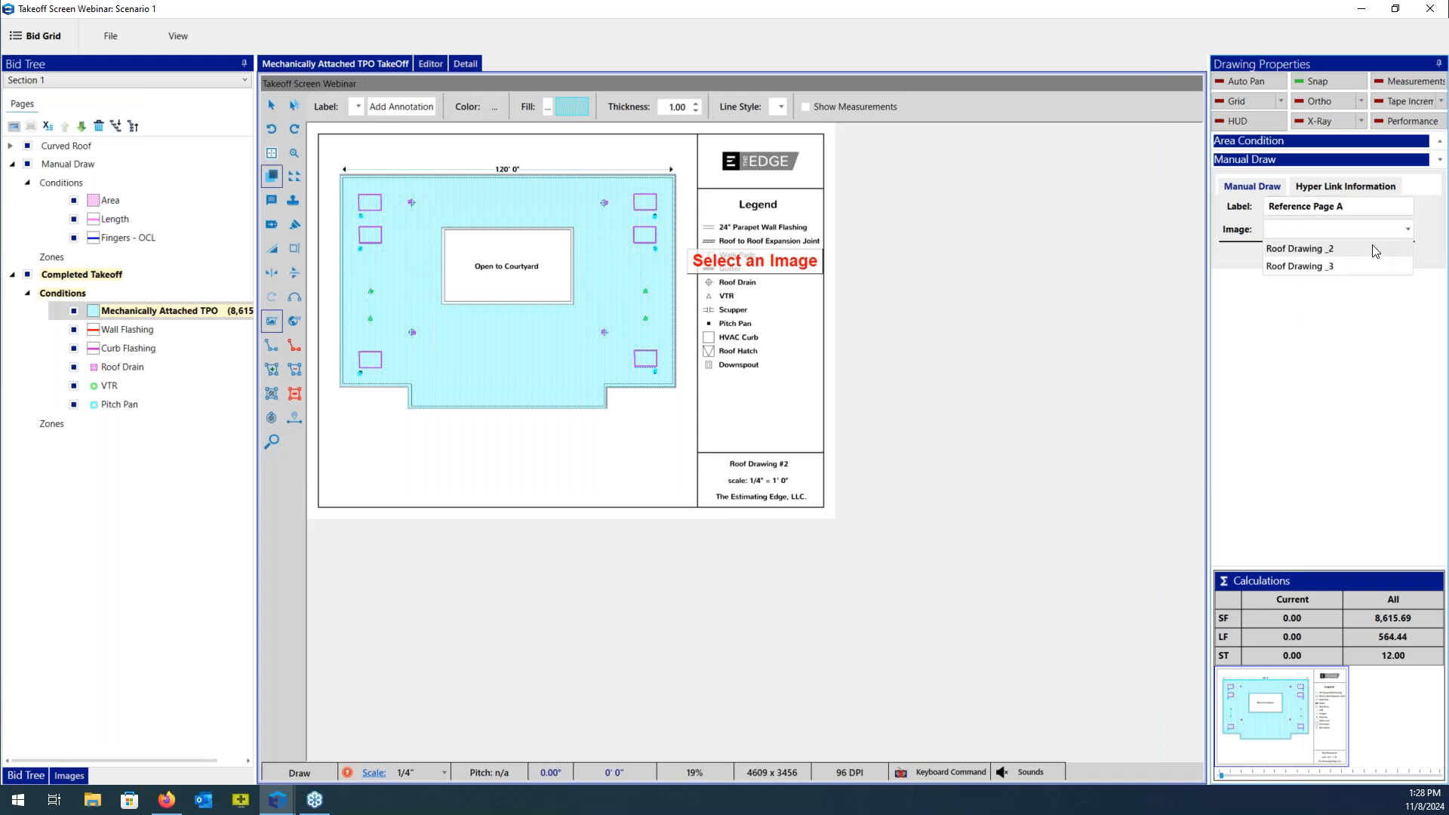
left_click(1371, 264)
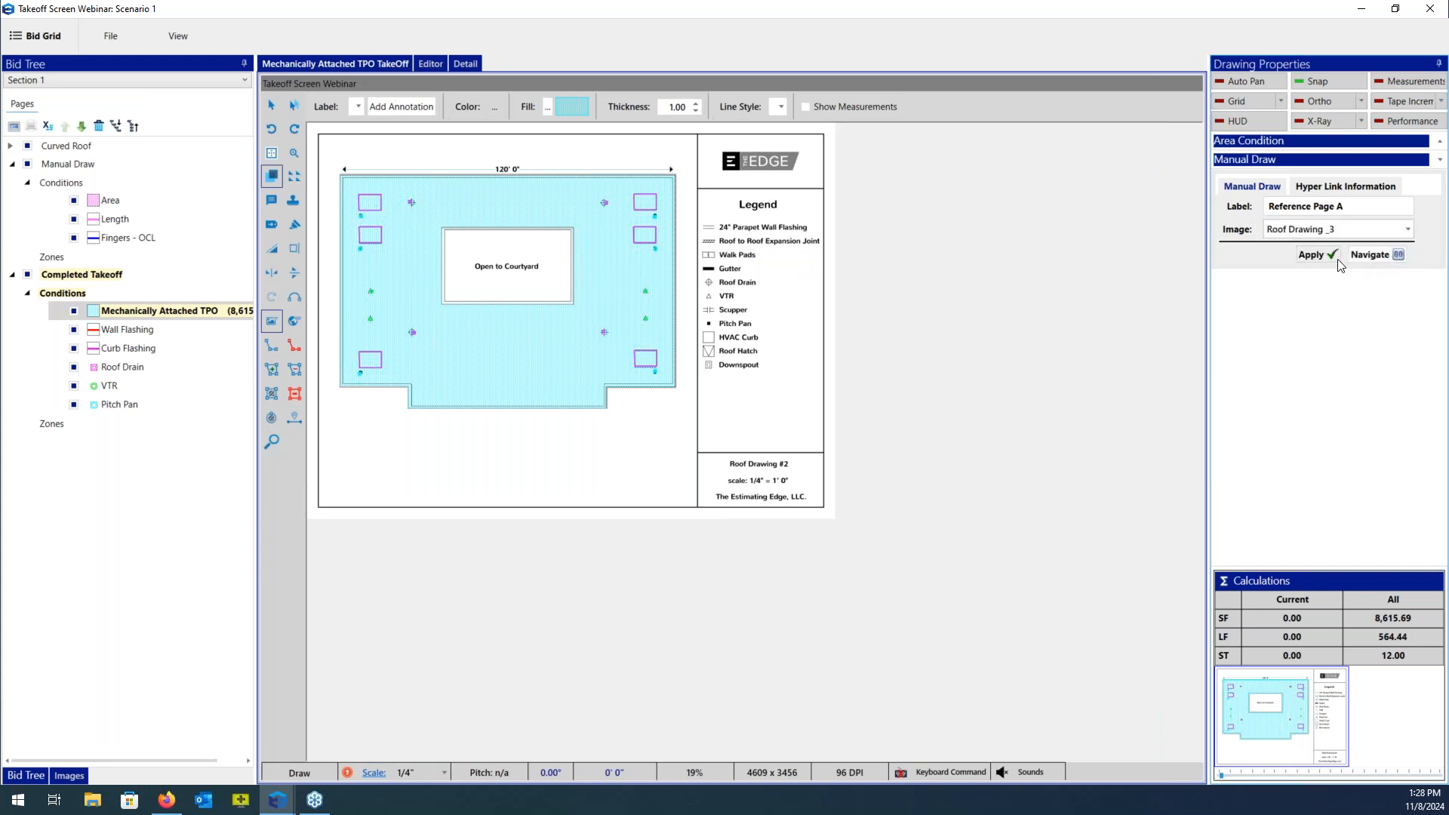
left_click(1312, 255)
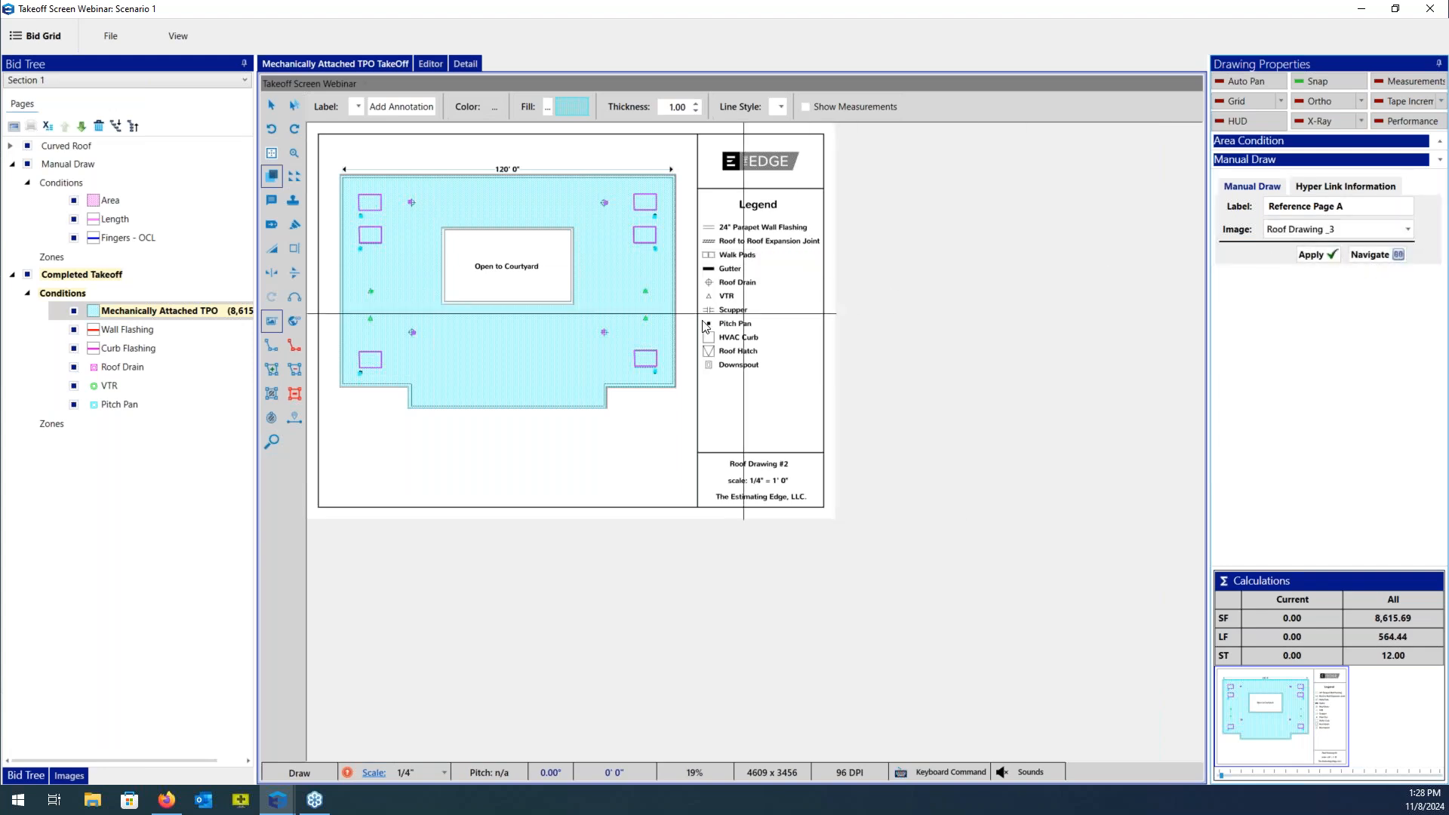
left_click(549, 291)
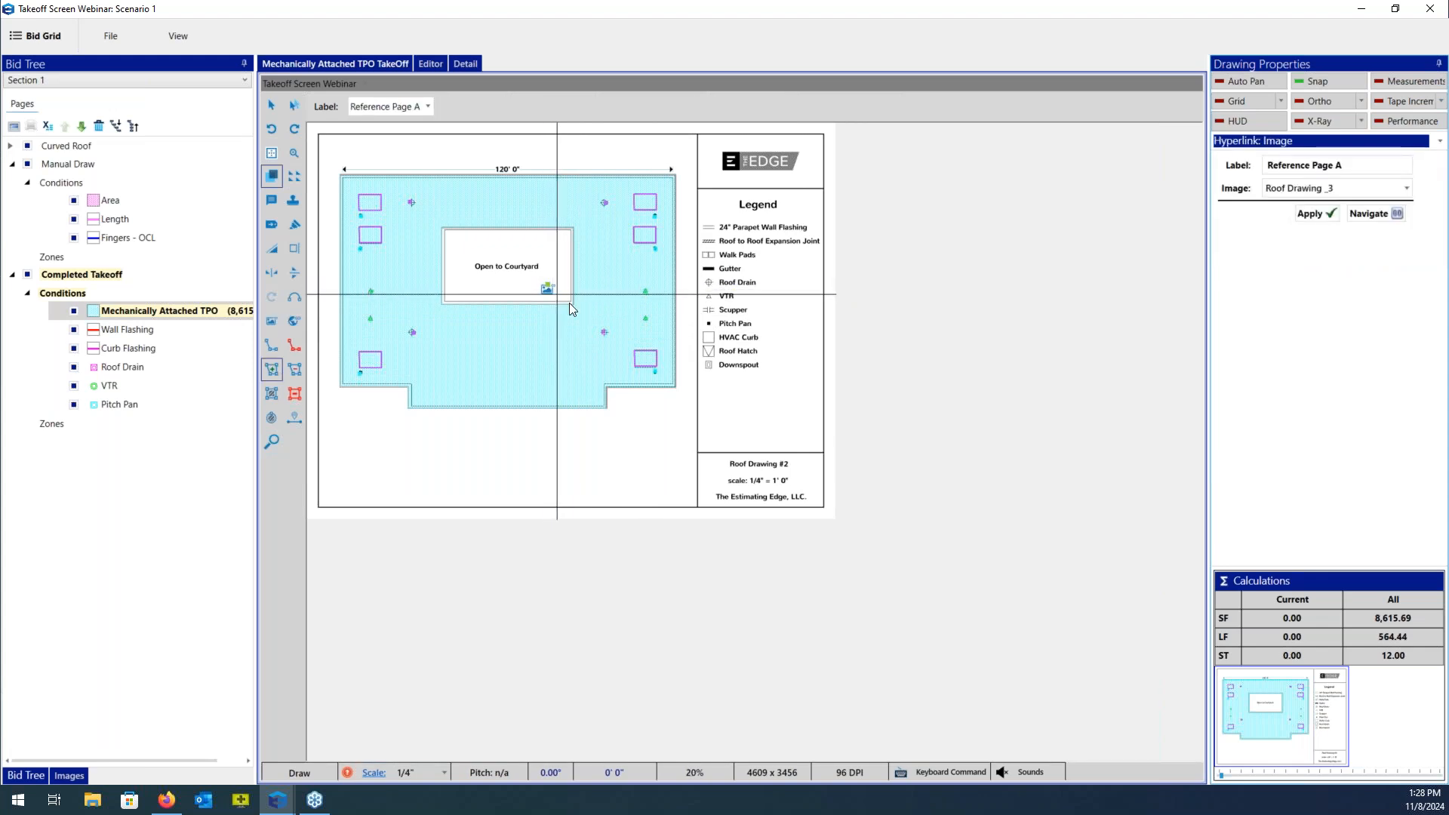
Navigate from the Reference Page A hyperlink to its linked image, Roof Drawing _3.
scroll(582, 311, "up", 1)
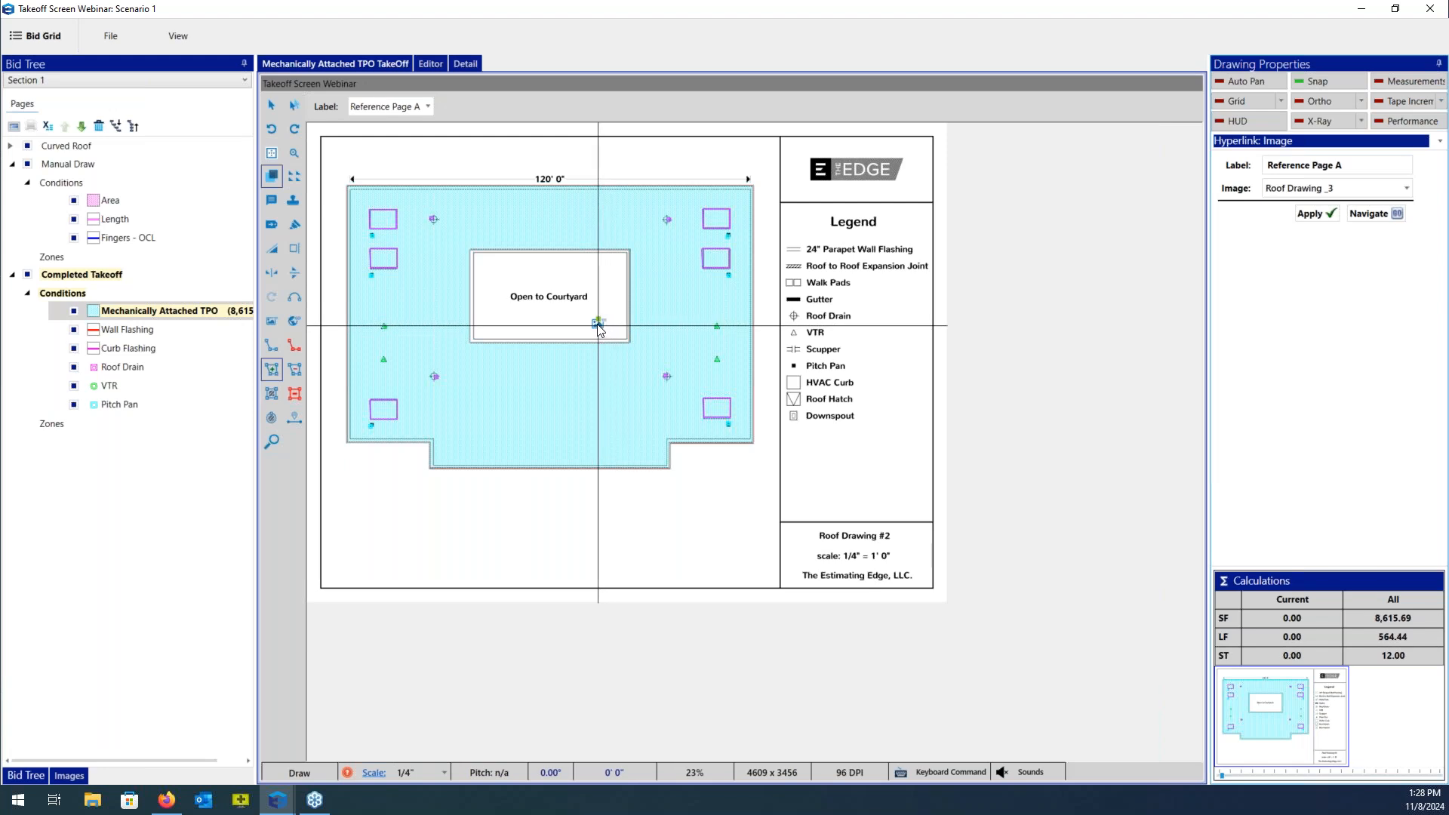
key("Escape")
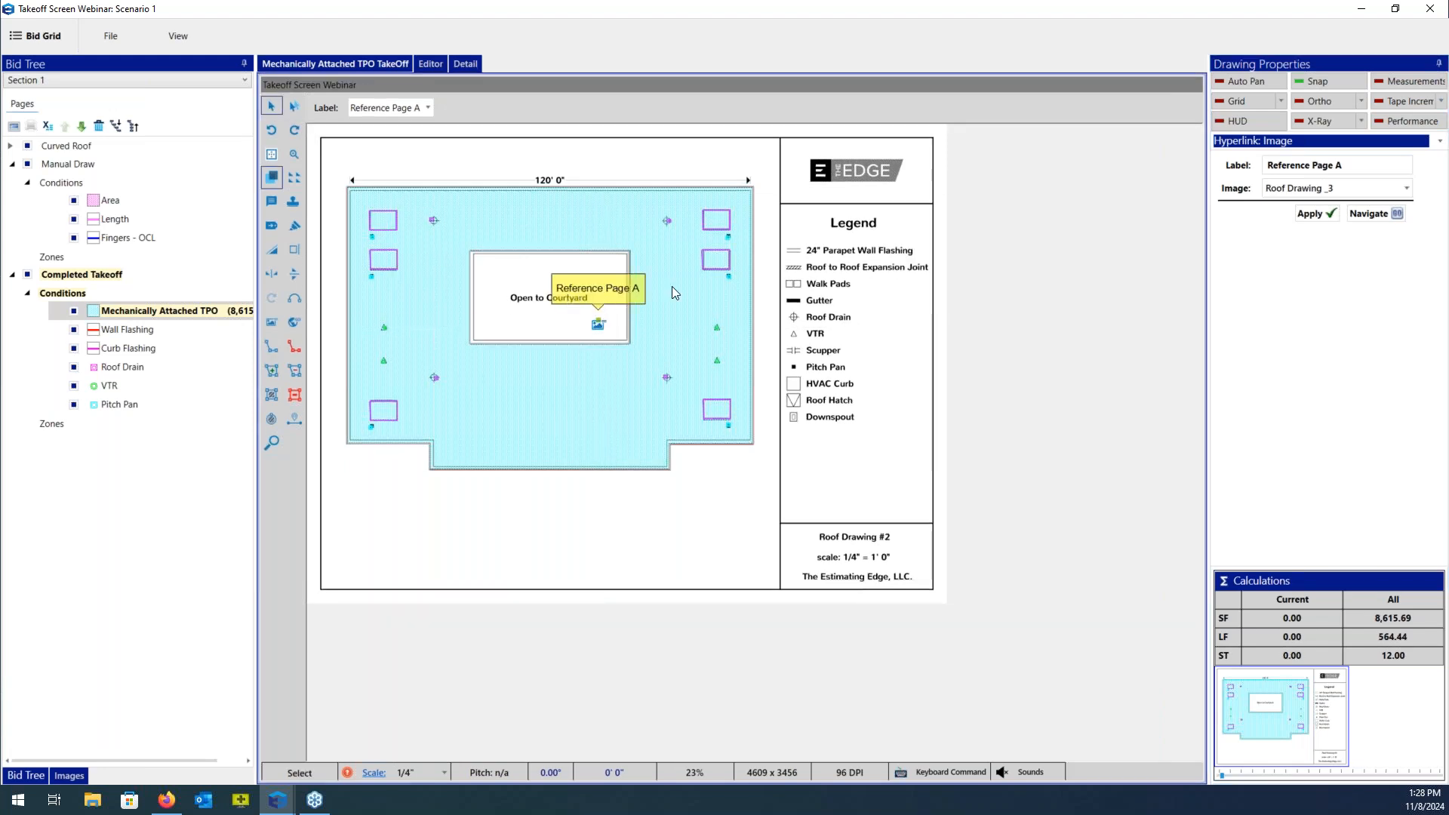
left_click(1383, 221)
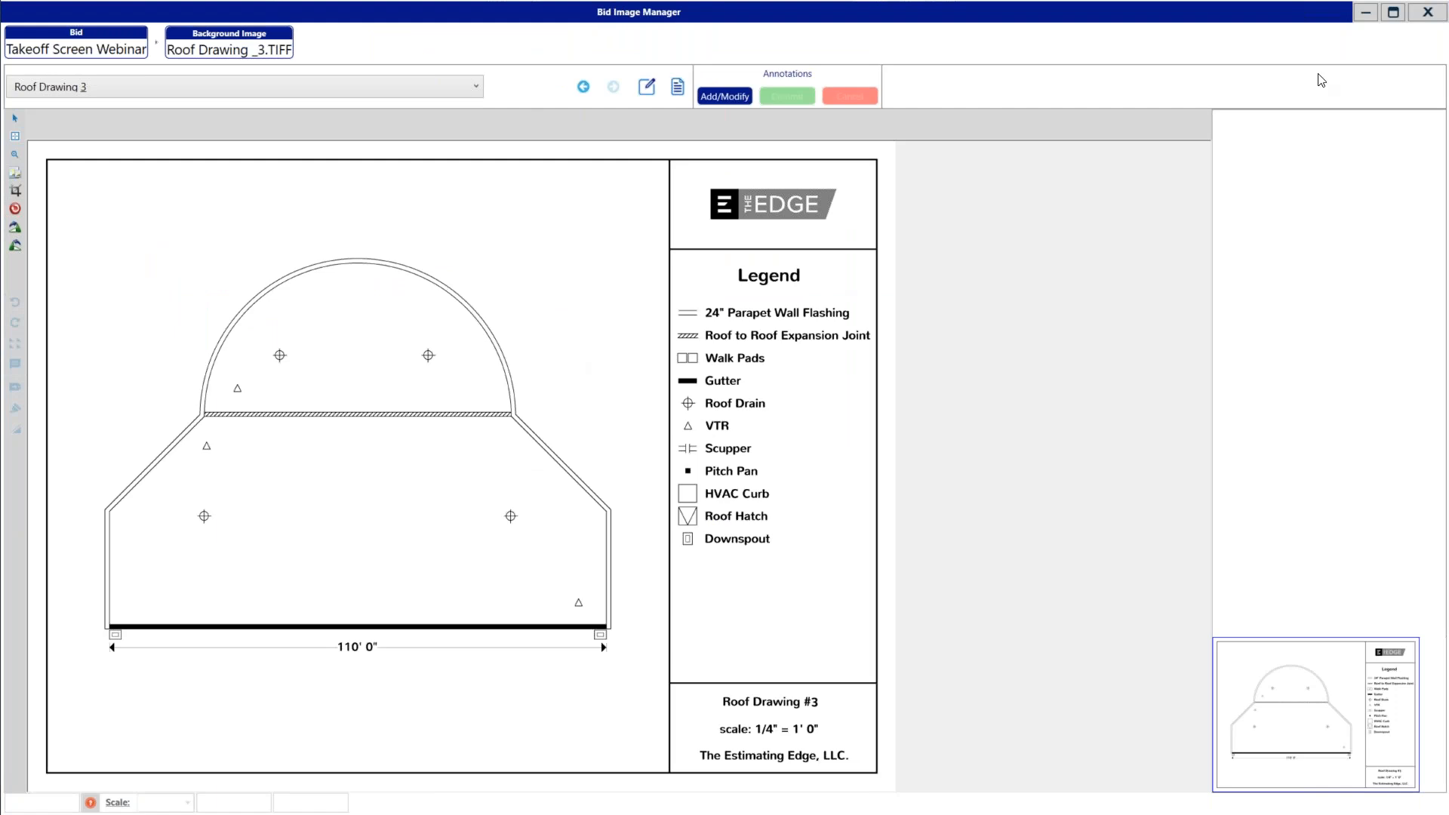
Close the linked Roof Drawing _3 image and reopen the Completed Takeoff drawing.
left_click(1427, 12)
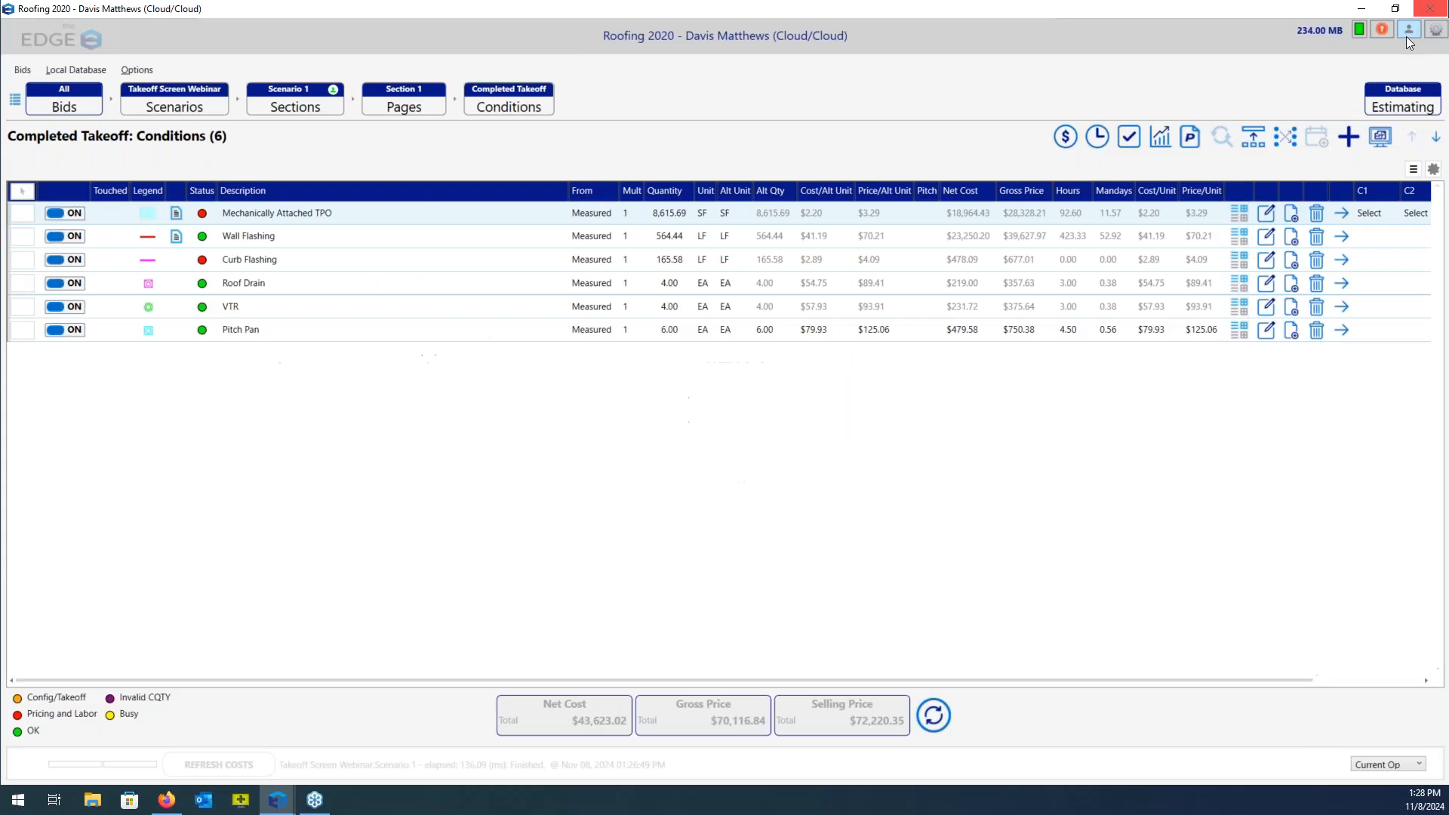
left_click(1380, 136)
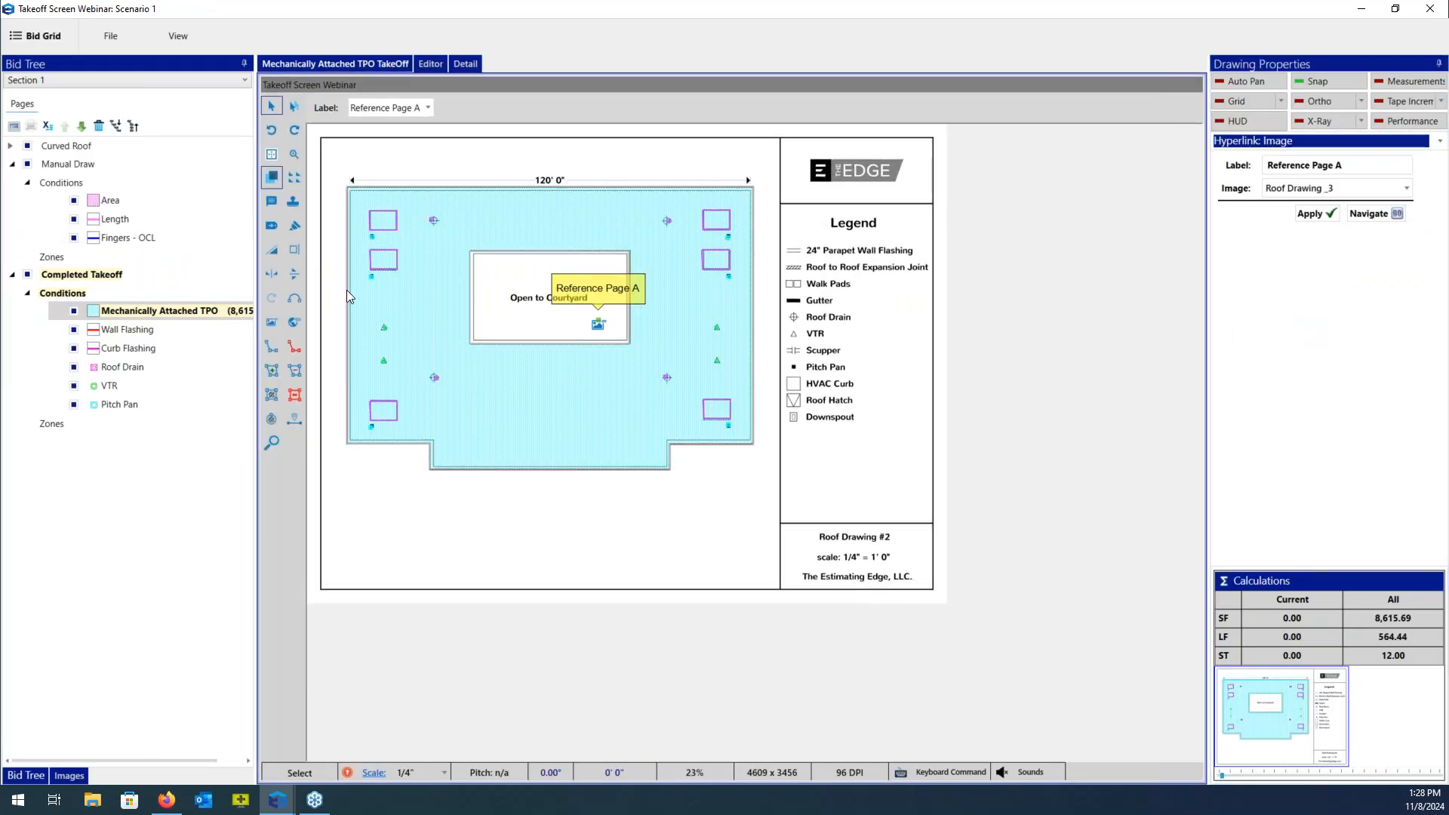
Add a URL hyperlink labelled "google" to google.com in the lower left of the Open to Courtyard area and select it.
left_click(297, 322)
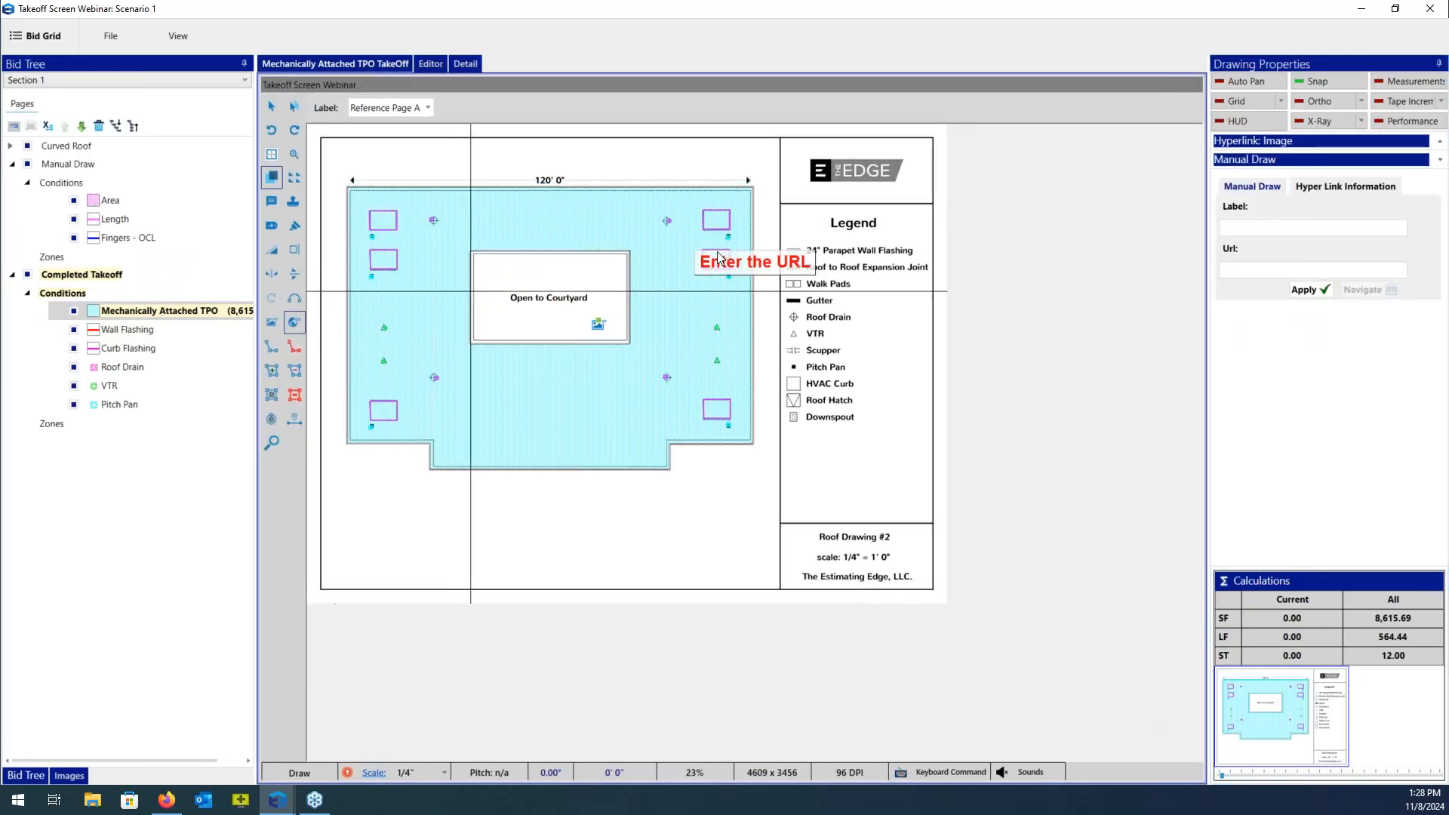
left_click(1281, 226)
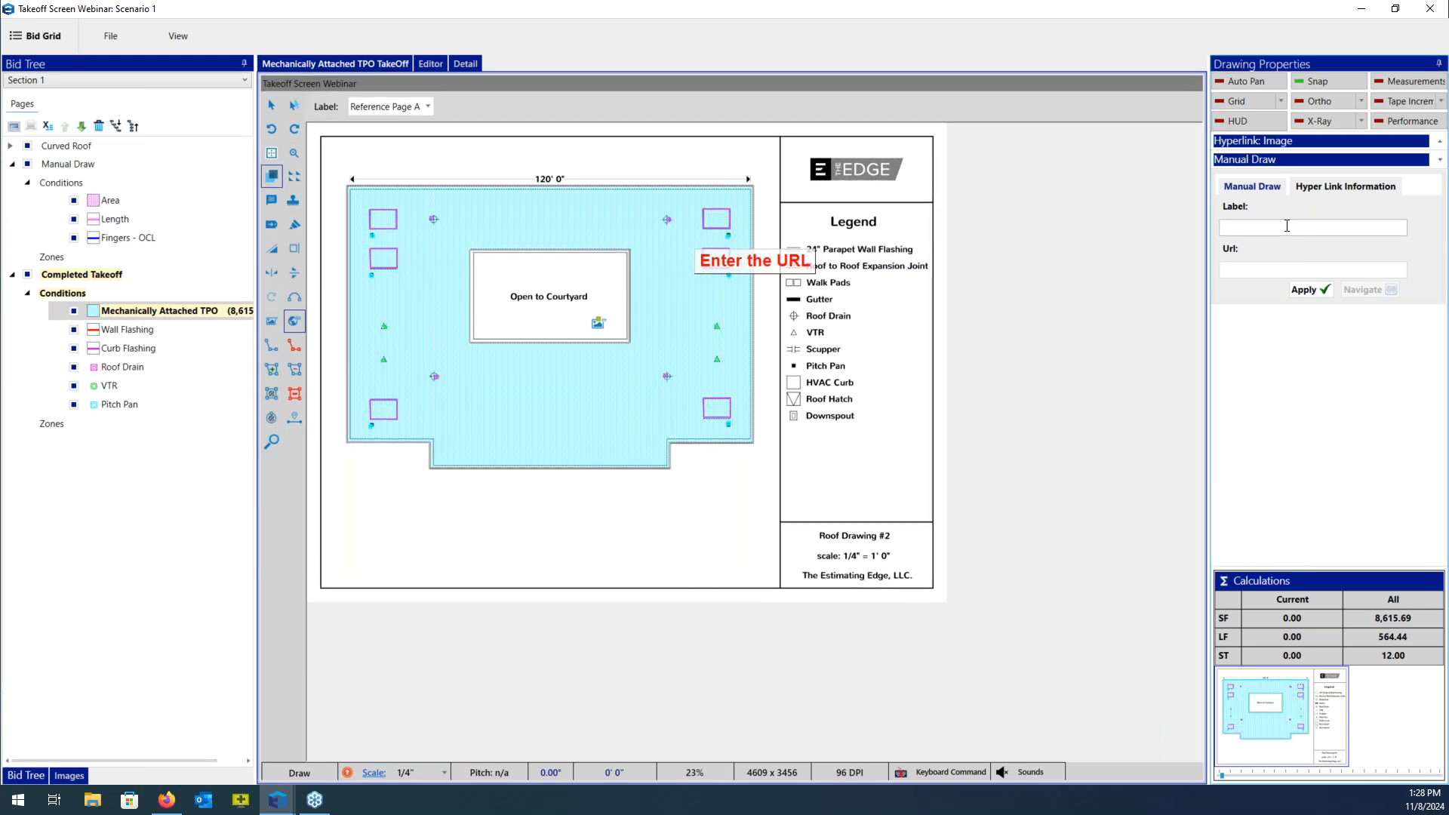
type("google")
left_click(1287, 269)
type("google.com")
left_click(1306, 290)
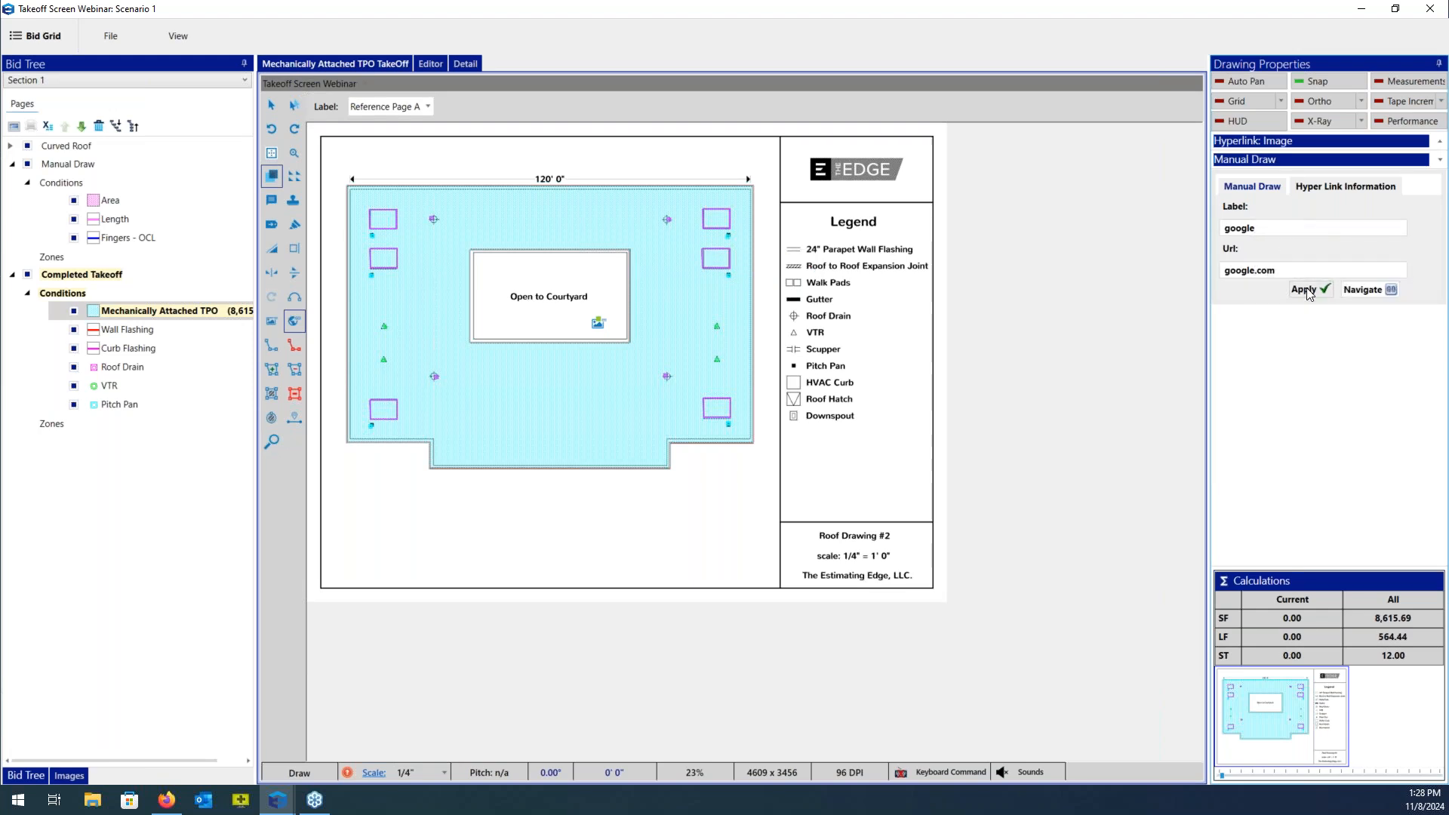
left_click(497, 324)
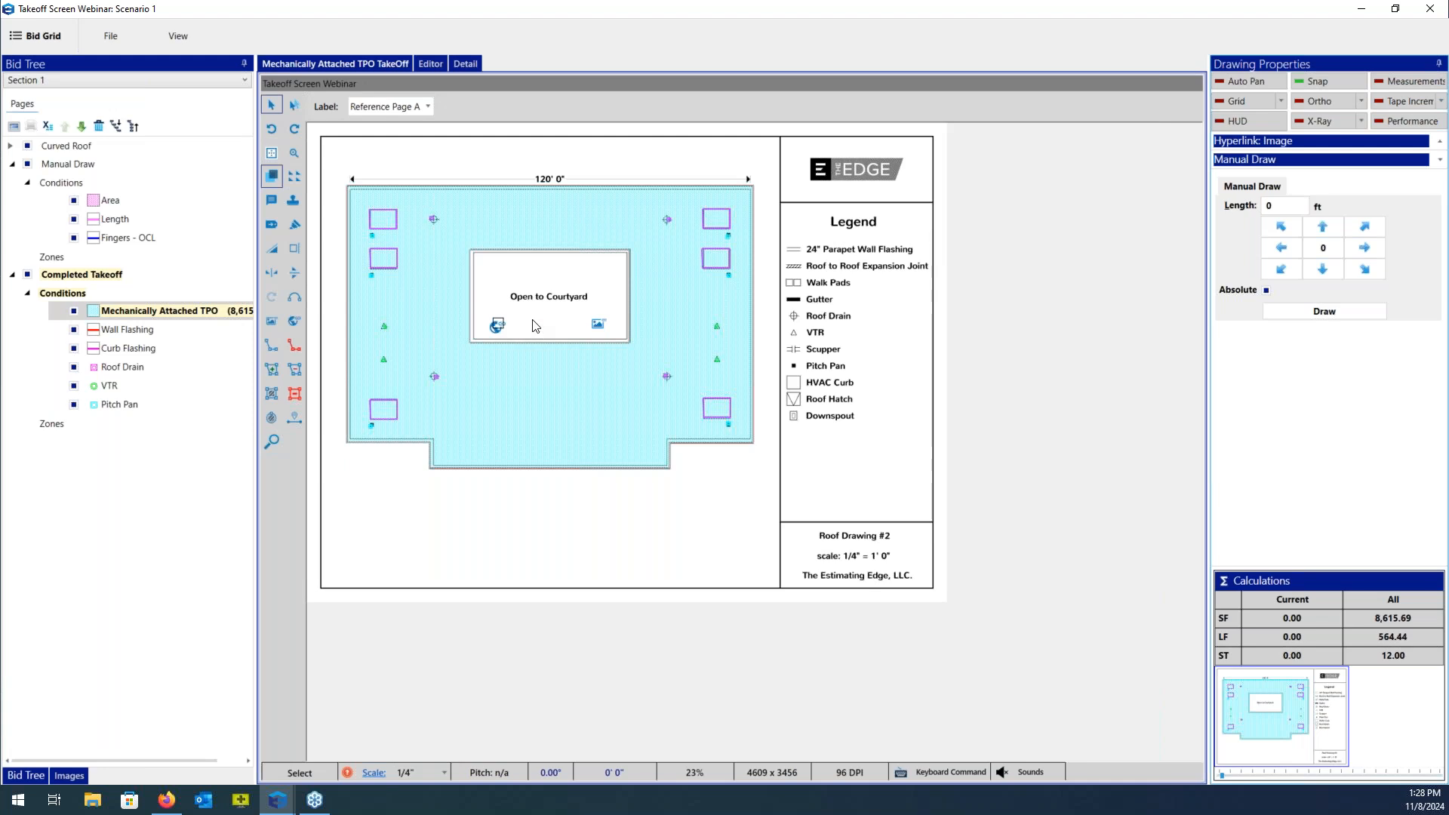
left_click(270, 104)
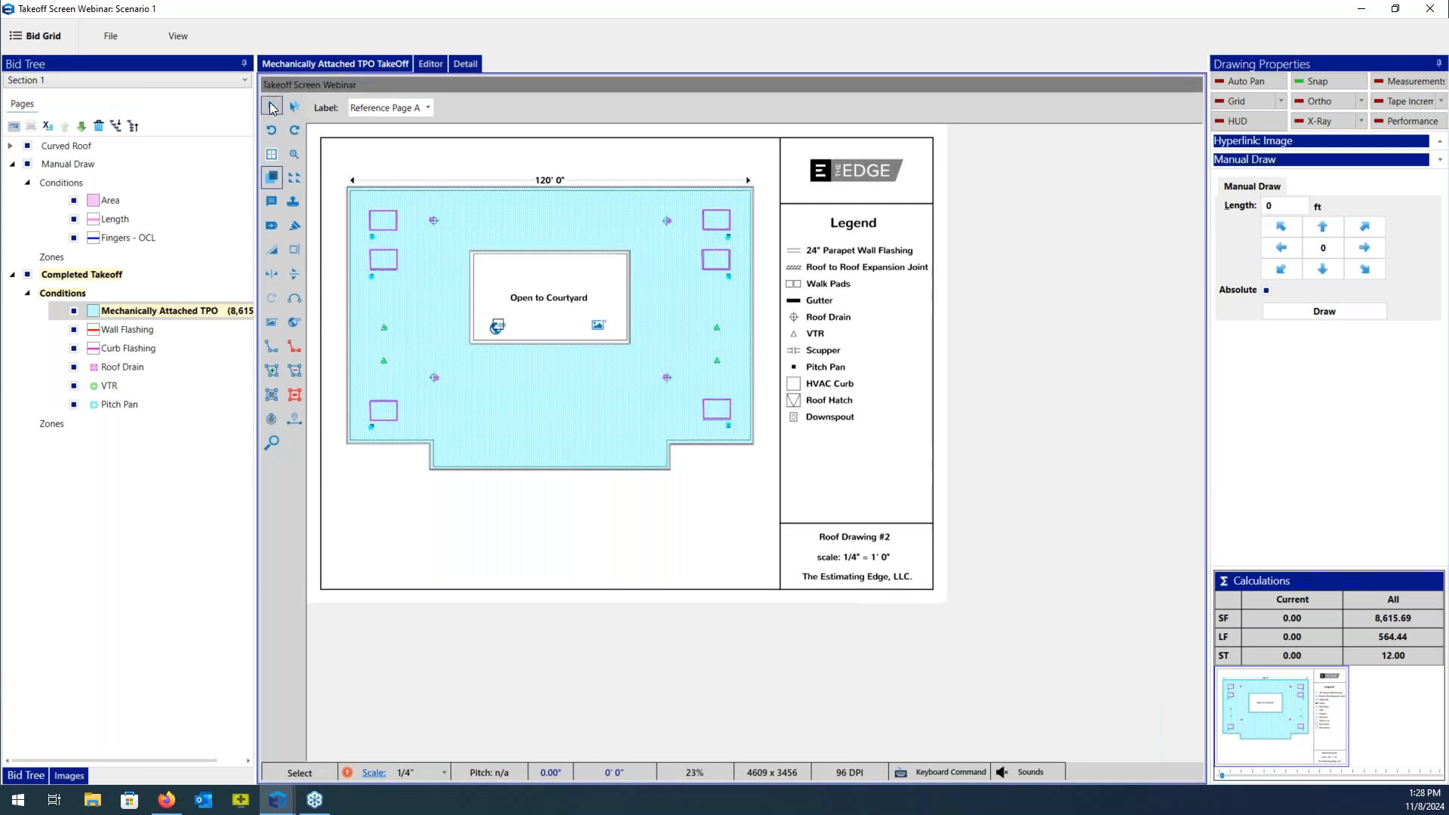
left_click(495, 327)
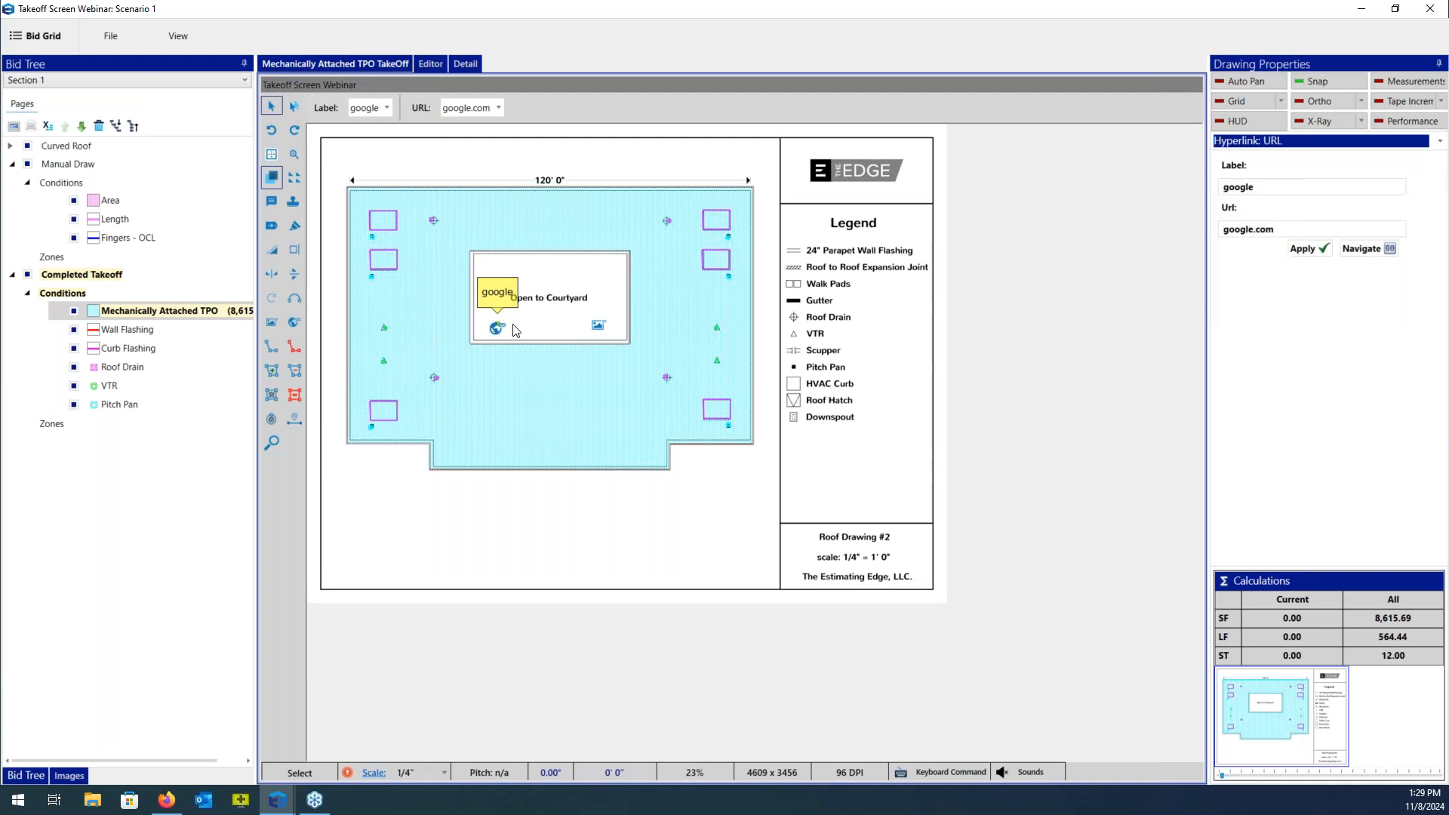